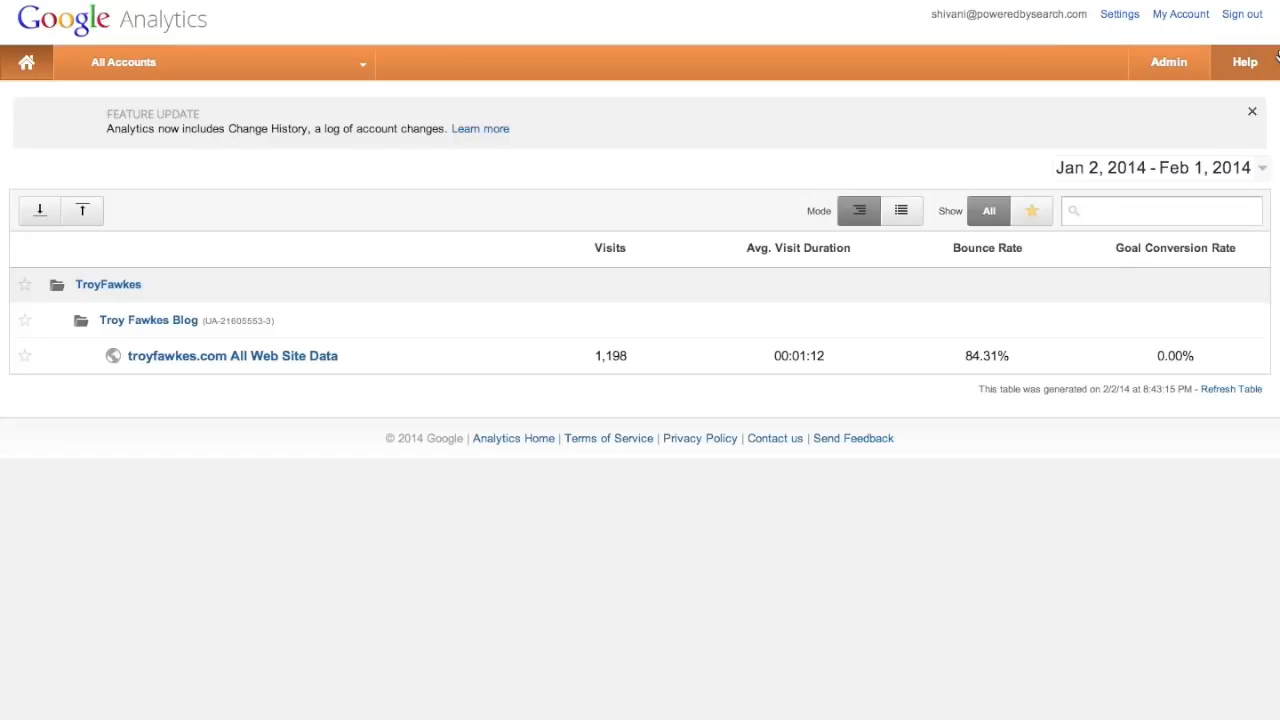
- Open the troyfawkes.com All Web Site Data reports and bring up the date-range picker
{"action": "left_click", "coordinate": [277, 358]}
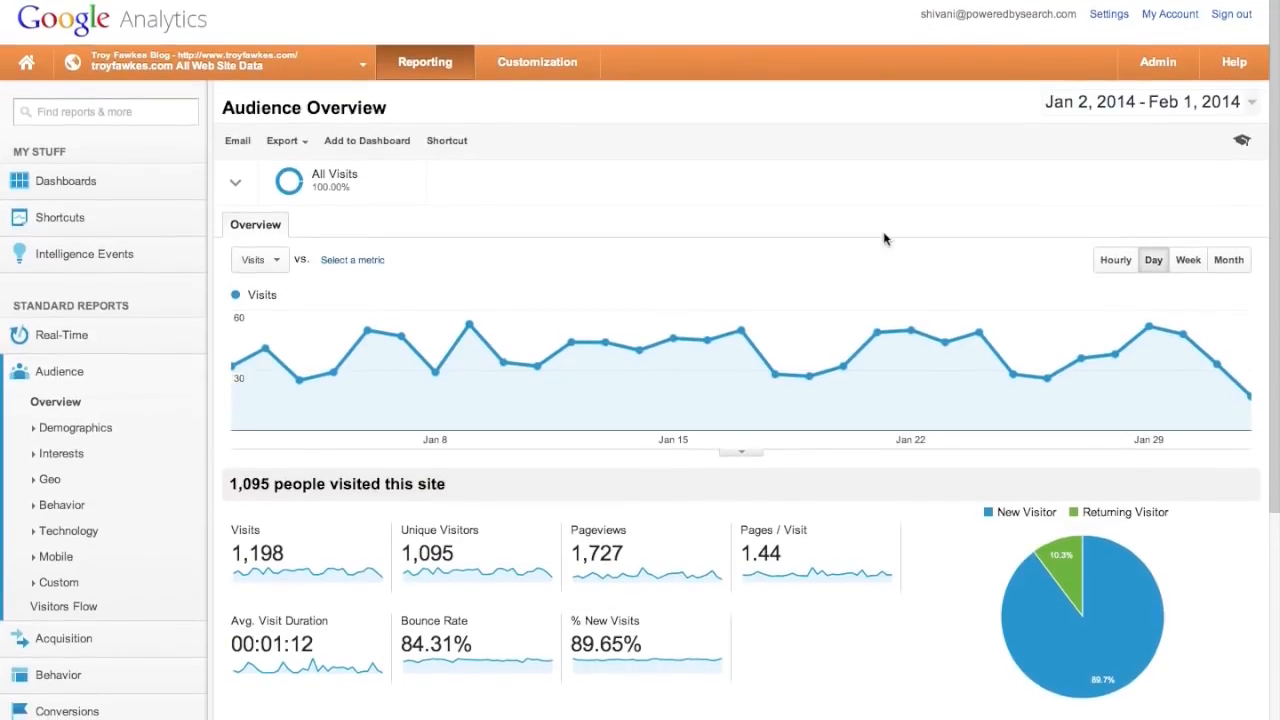
{"action": "left_click", "coordinate": [1251, 104]}
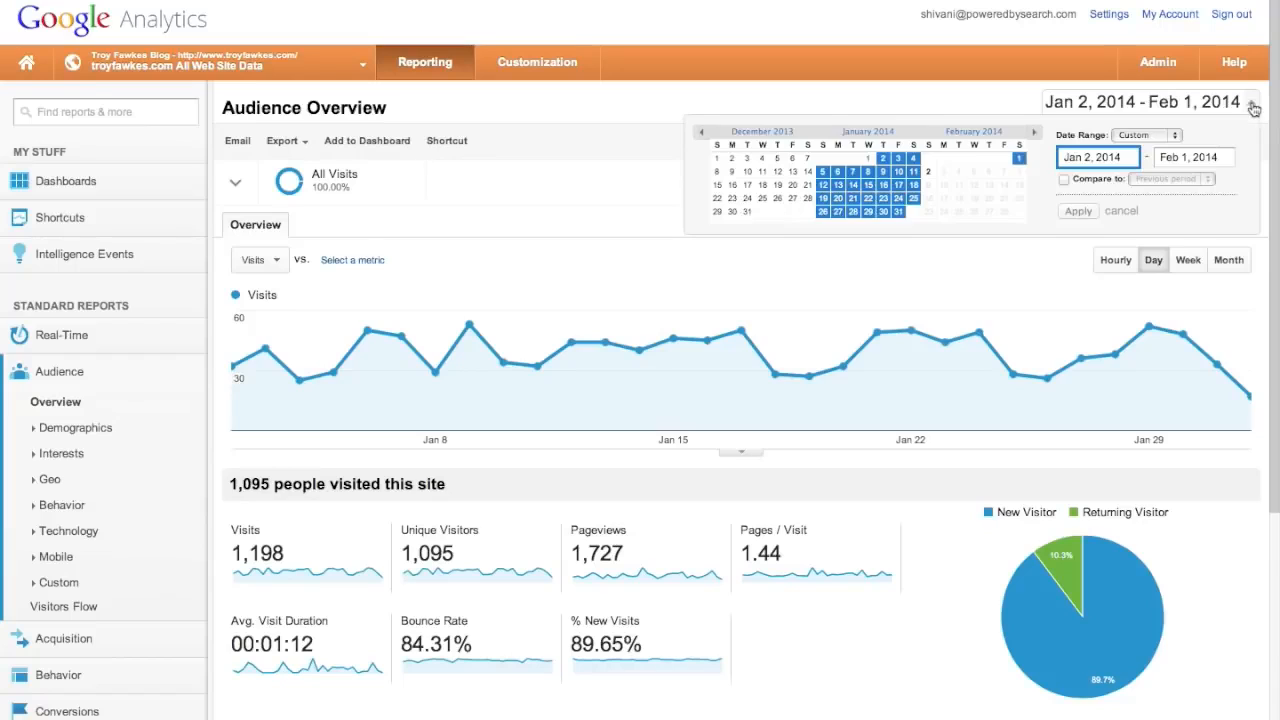
- Set the report's date range to Last month, Jan 1 – Jan 31, 2014
{"action": "left_click", "coordinate": [1175, 136]}
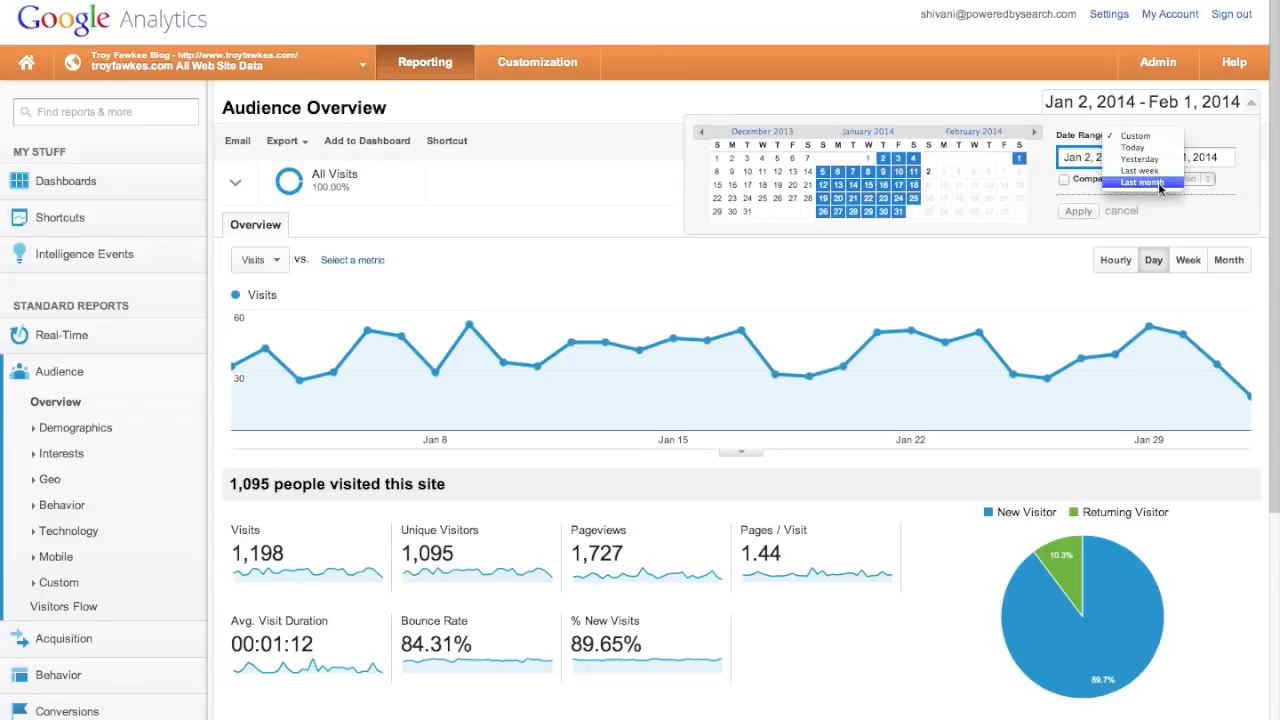
{"action": "left_click", "coordinate": [1178, 137]}
{"action": "left_click", "coordinate": [1178, 136]}
{"action": "left_click", "coordinate": [1159, 182]}
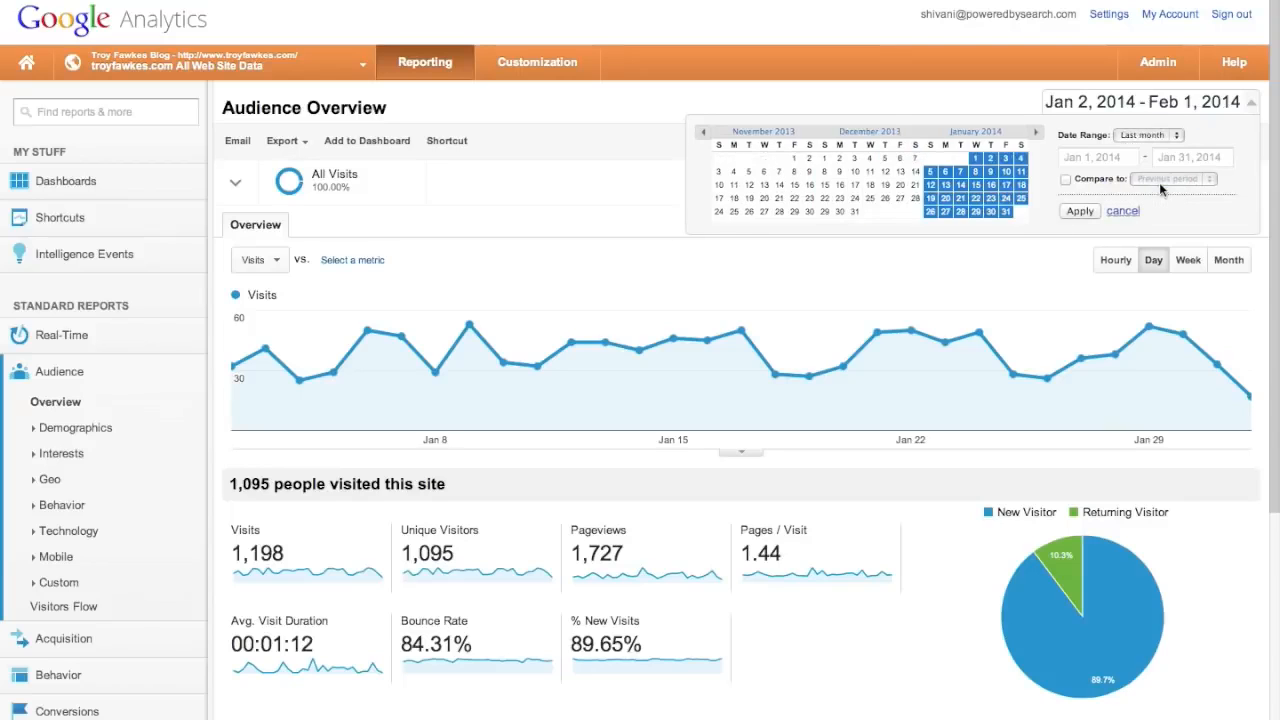
{"action": "left_click", "coordinate": [1093, 213]}
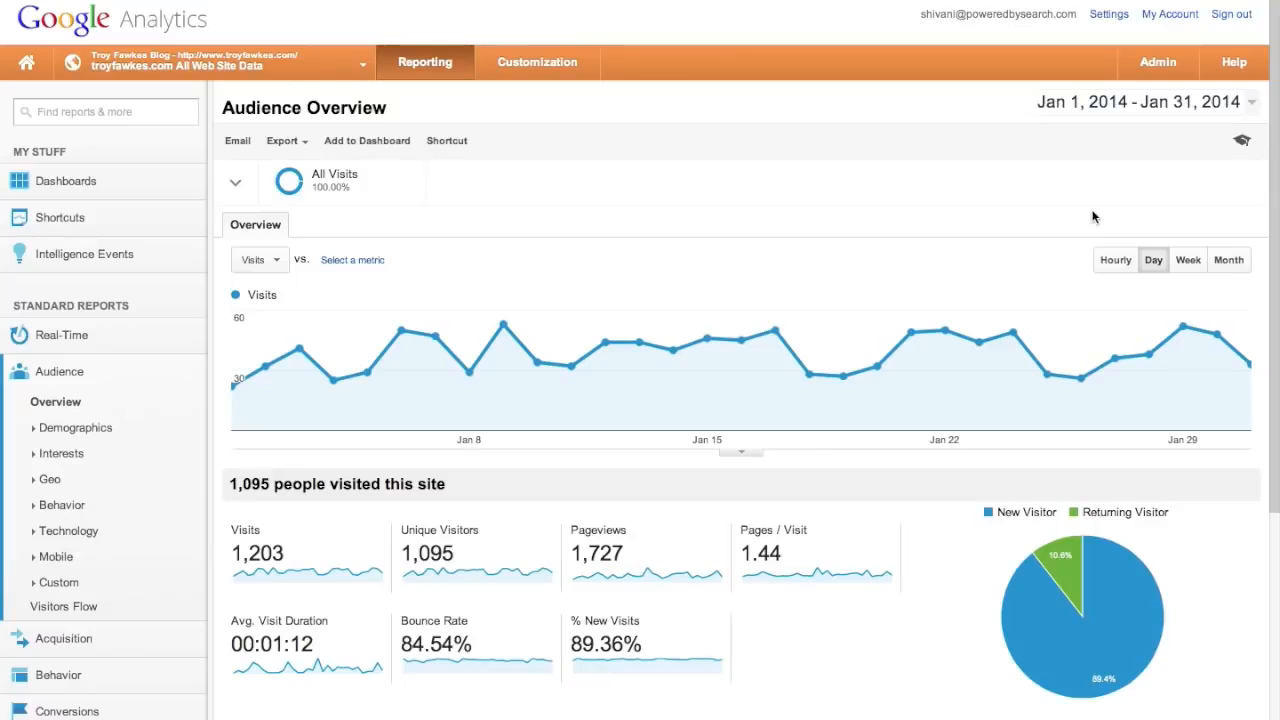
{"action": "left_click", "coordinate": [1113, 259]}
- Return the Visits chart to daily data and scroll down to the Language table
{"action": "left_click", "coordinate": [1154, 262]}
{"action": "mouse_move", "coordinate": [902, 330]}
{"action": "scroll", "coordinate": [902, 330], "scroll_direction": "up", "scroll_amount": 1}
{"action": "scroll", "coordinate": [848, 478], "scroll_direction": "down", "scroll_amount": 4}
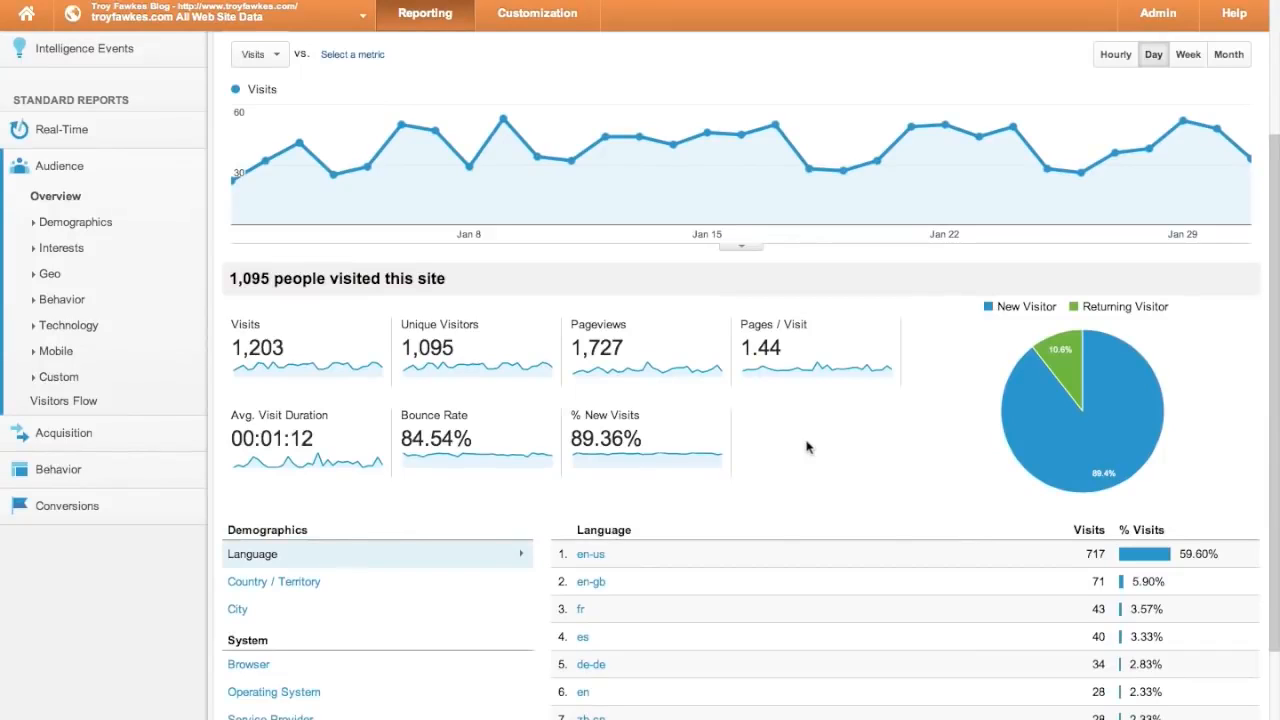
{"action": "scroll", "coordinate": [808, 447], "scroll_direction": "down", "scroll_amount": 2}
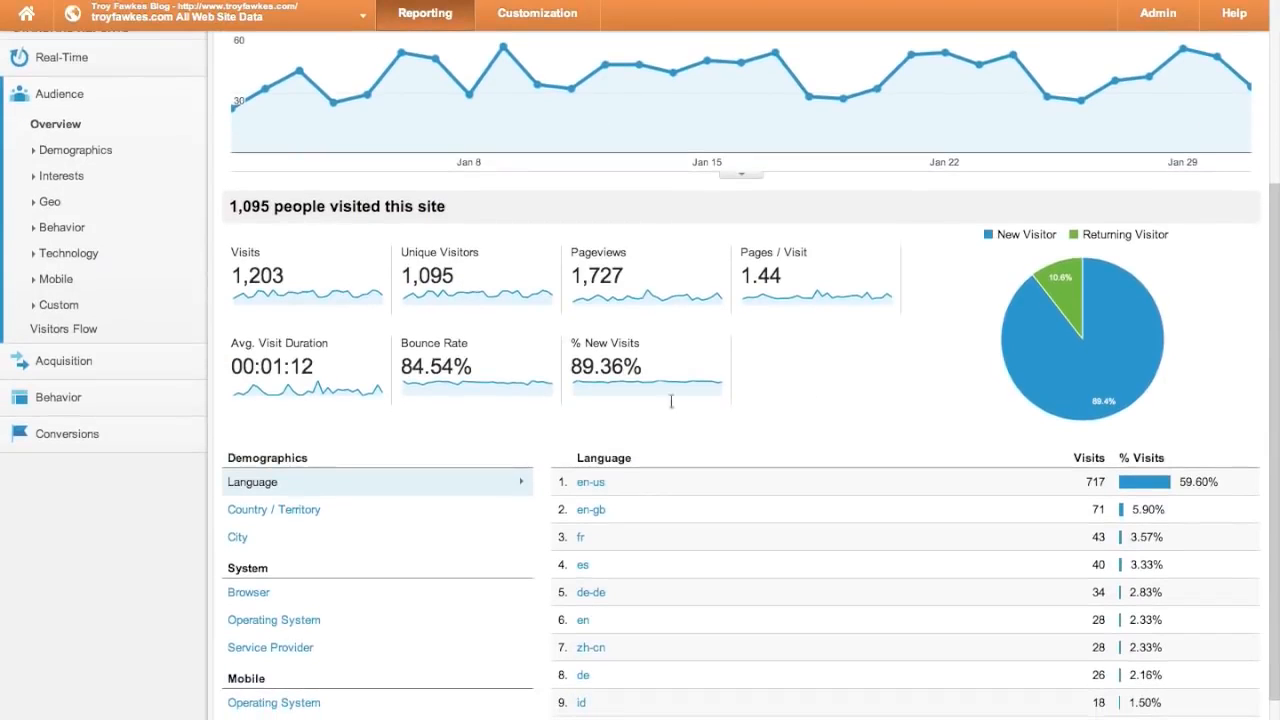
{"action": "mouse_move", "coordinate": [312, 262]}
{"action": "mouse_move", "coordinate": [826, 262]}
{"action": "scroll", "coordinate": [1227, 260], "scroll_direction": "down", "scroll_amount": 1}
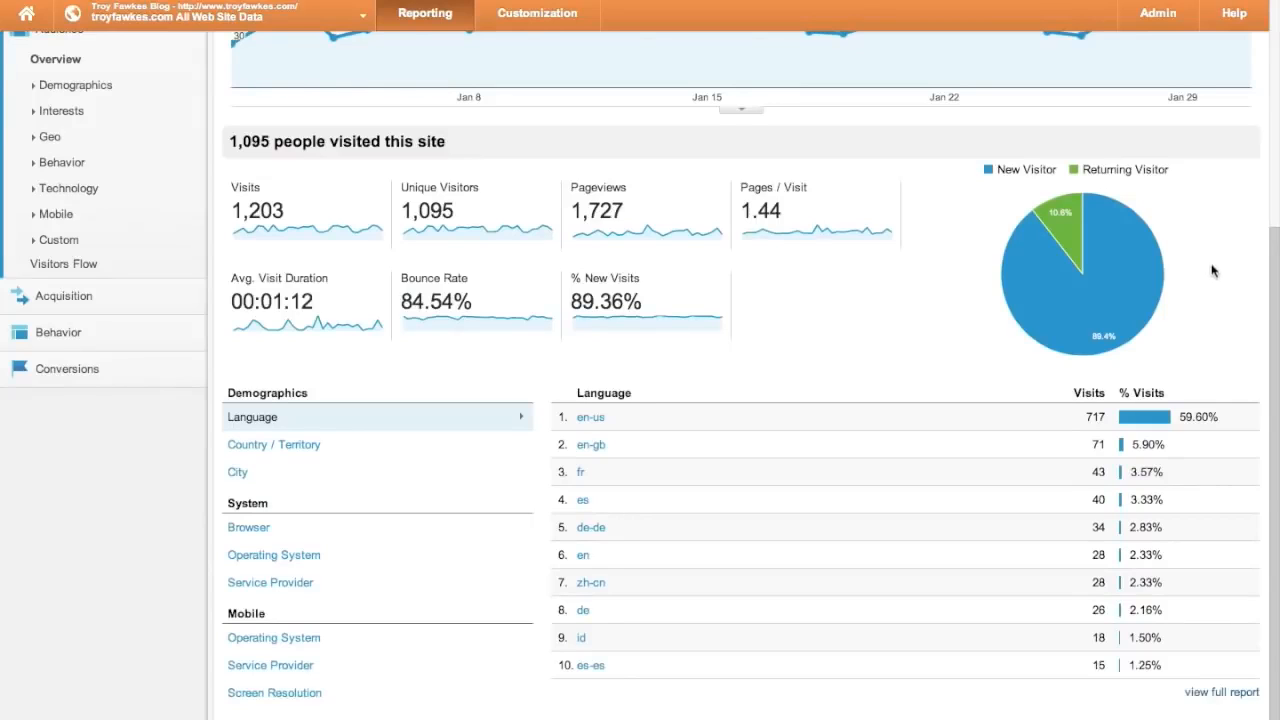
{"action": "mouse_move", "coordinate": [1076, 228]}
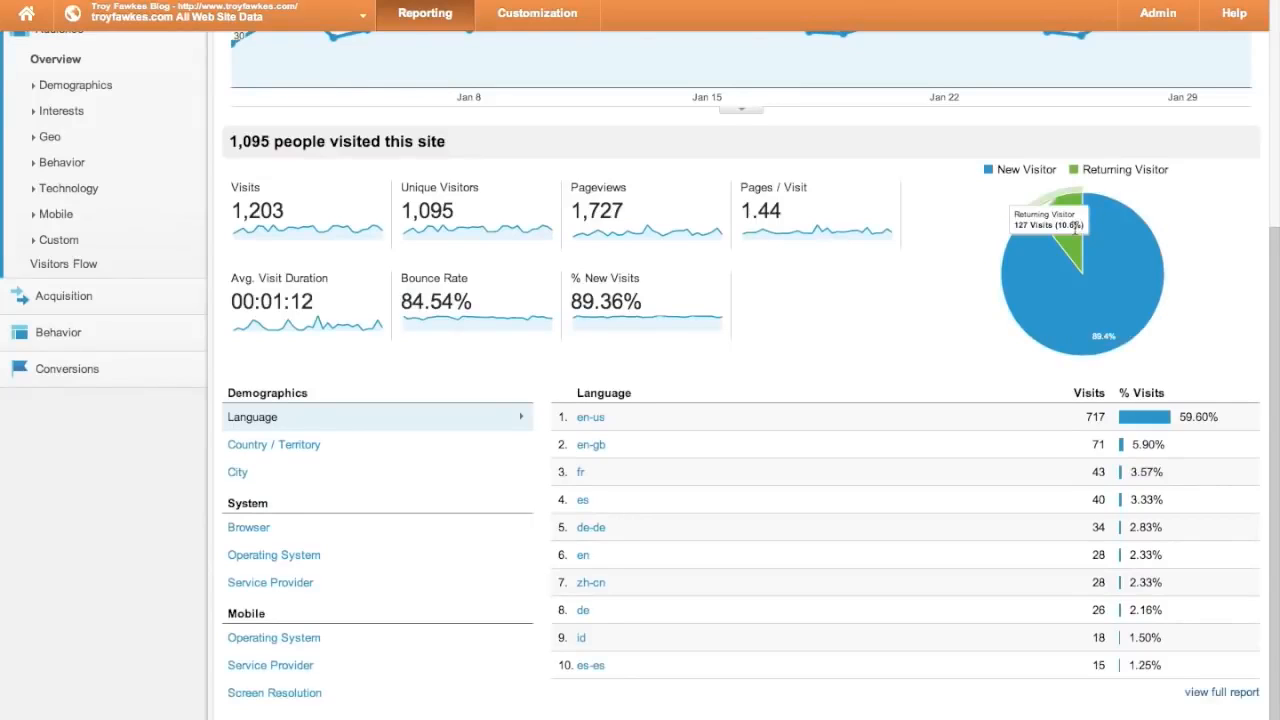
{"action": "mouse_move", "coordinate": [1119, 250]}
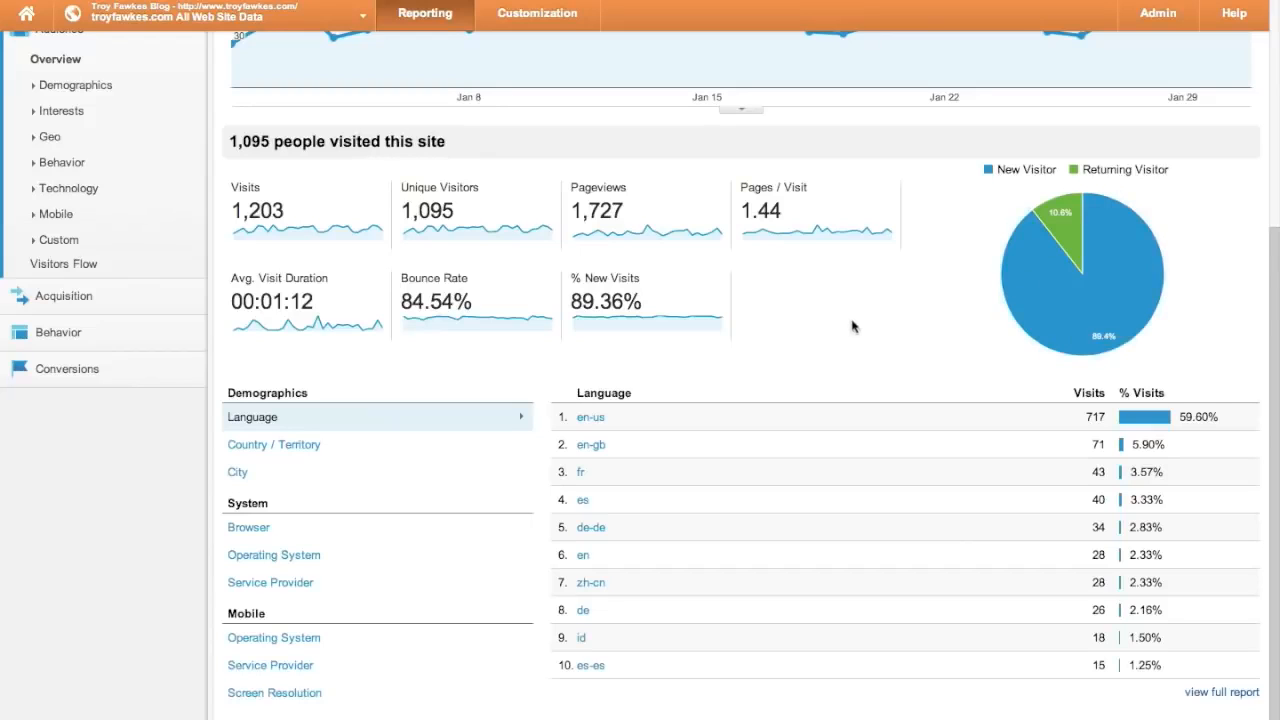
{"action": "scroll", "coordinate": [852, 326], "scroll_direction": "up", "scroll_amount": 3}
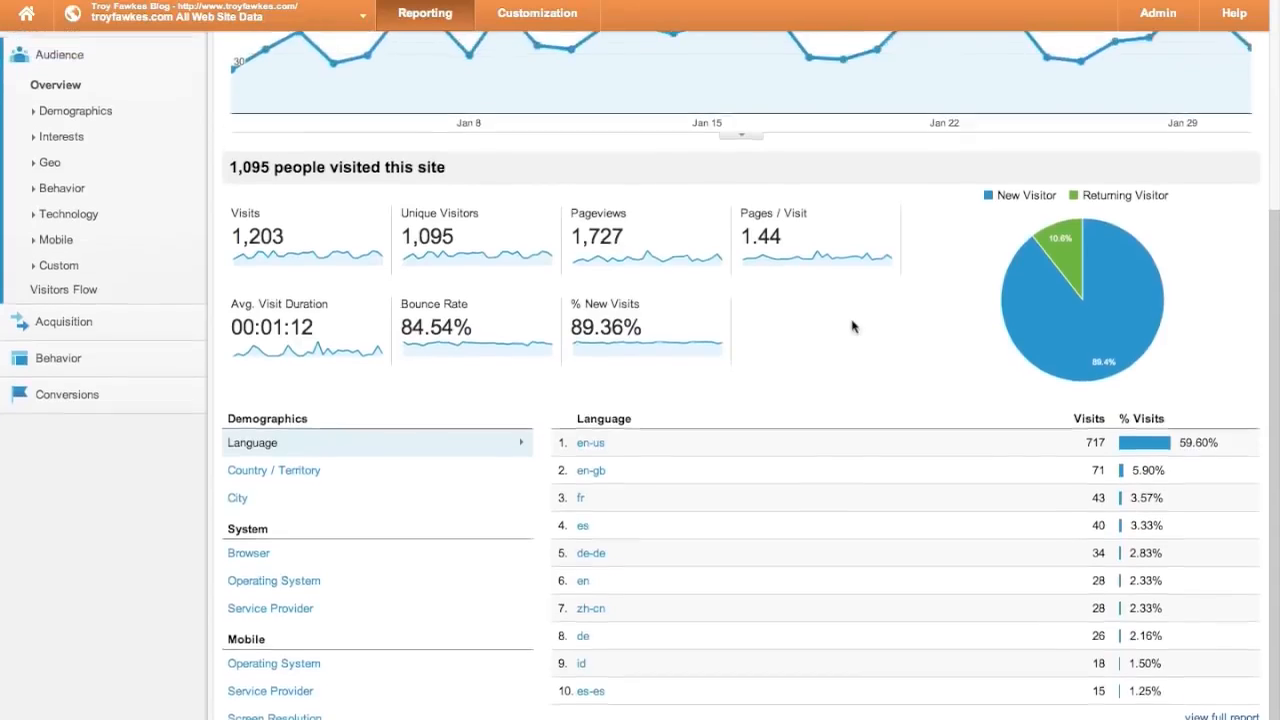
{"action": "scroll", "coordinate": [783, 470], "scroll_direction": "down", "scroll_amount": 1}
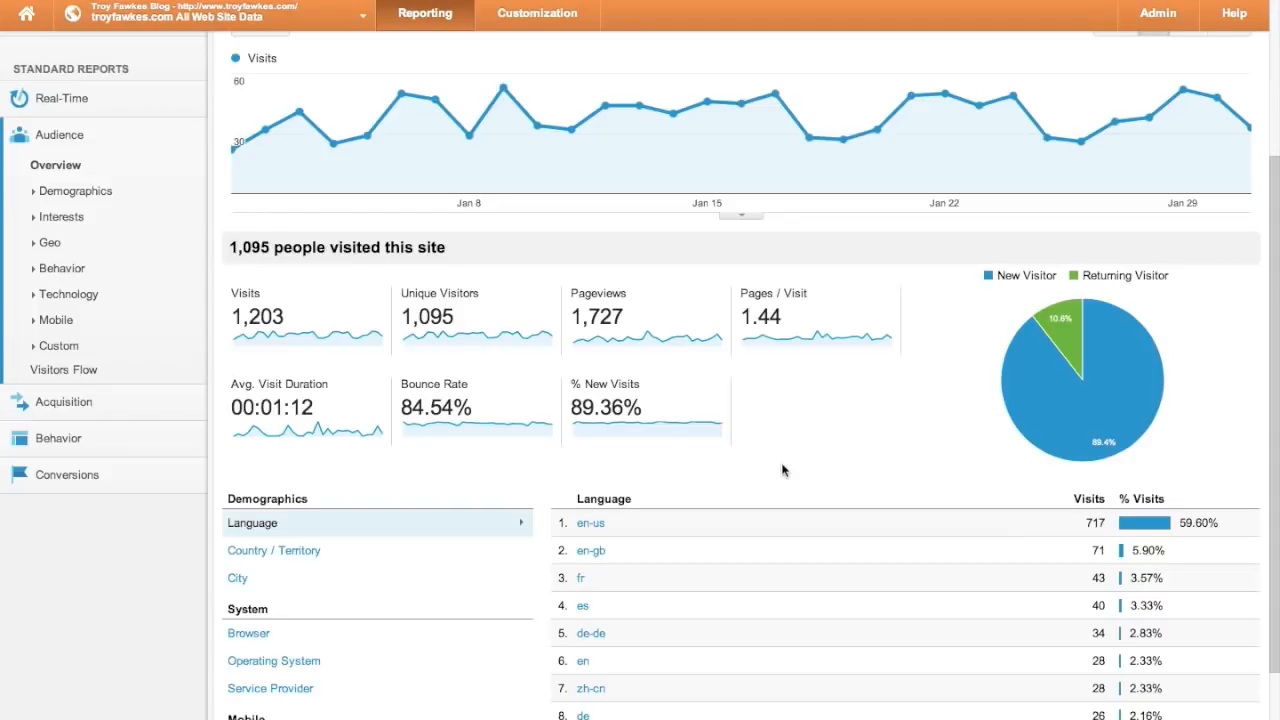
- Switch the main January 2014 chart from Visits to Unique Visitors by day
{"action": "scroll", "coordinate": [783, 470], "scroll_direction": "up", "scroll_amount": 3}
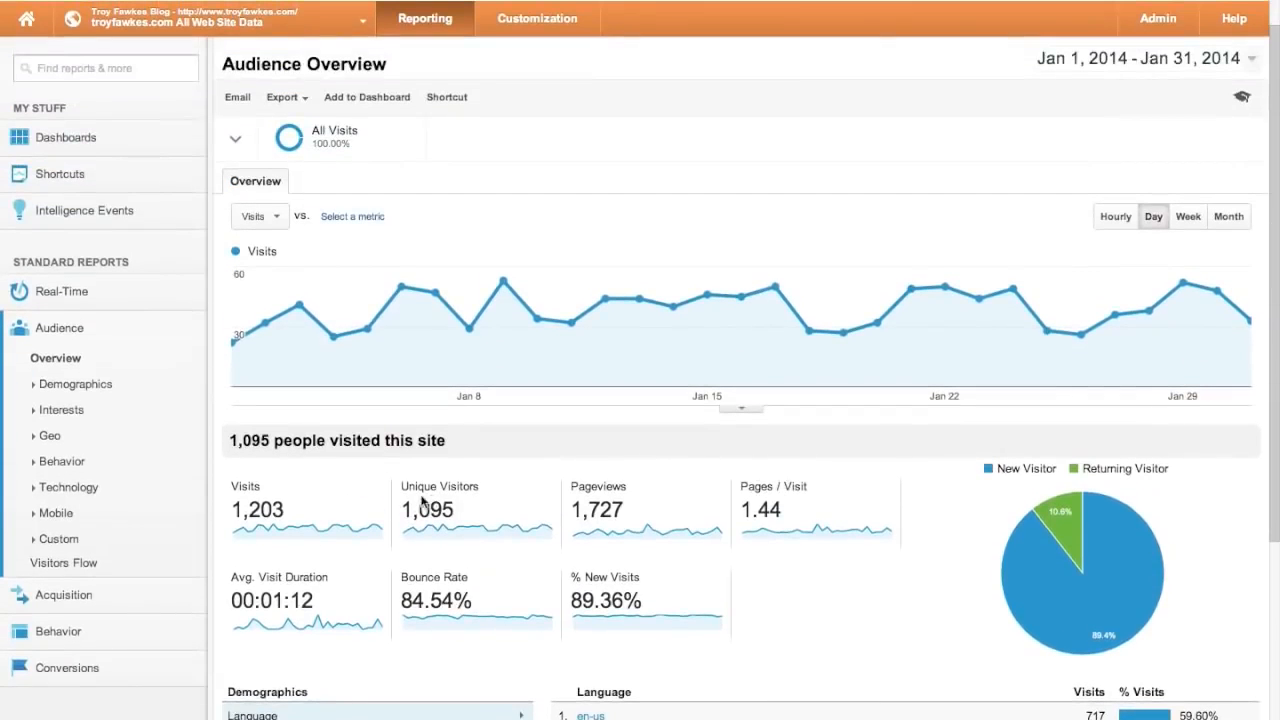
{"action": "left_click", "coordinate": [305, 544]}
{"action": "left_click", "coordinate": [479, 535]}
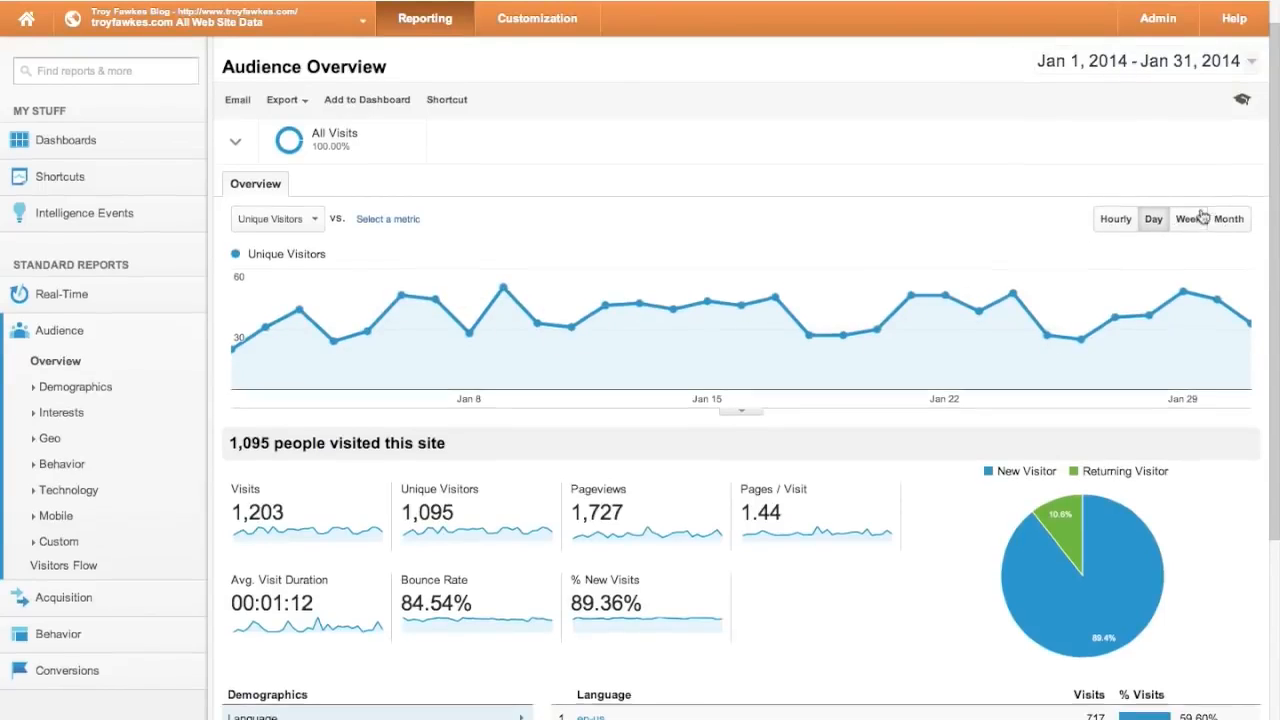
{"action": "scroll", "coordinate": [1277, 128], "scroll_direction": "up", "scroll_amount": 1}
{"action": "left_click", "coordinate": [1251, 104]}
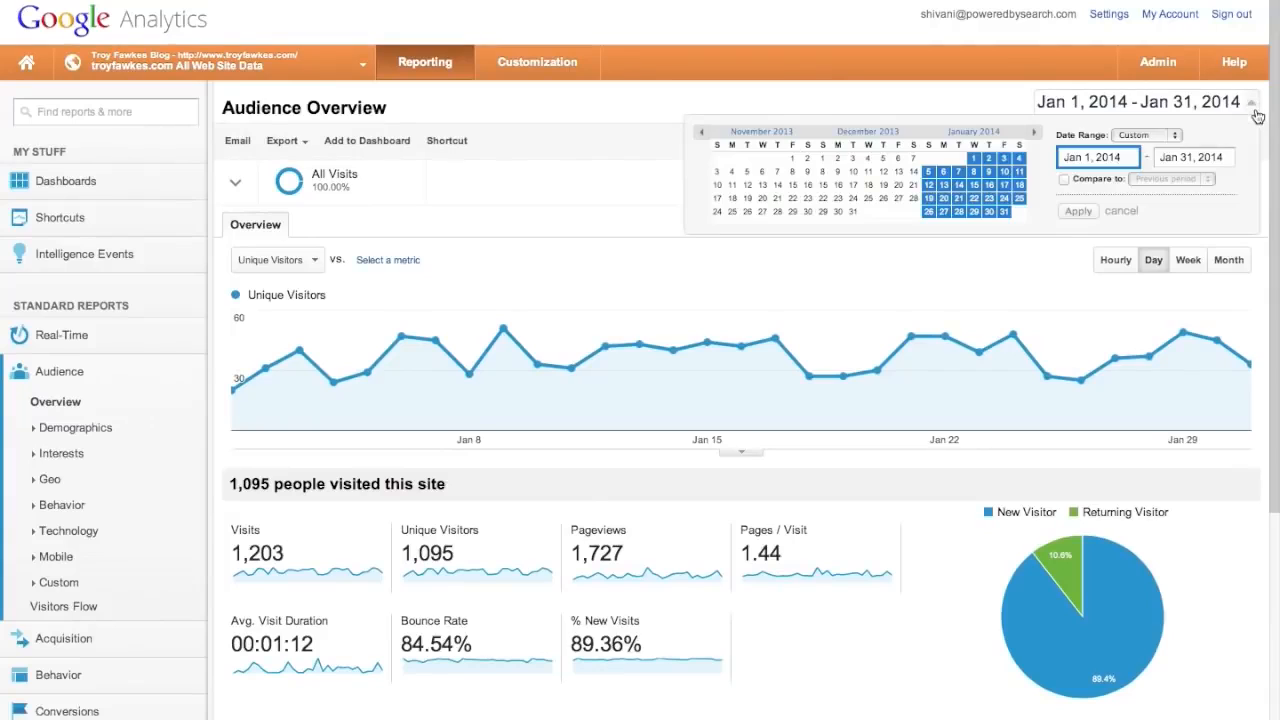
{"action": "left_click", "coordinate": [1175, 137]}
{"action": "left_click", "coordinate": [1211, 134]}
{"action": "left_click", "coordinate": [990, 93]}
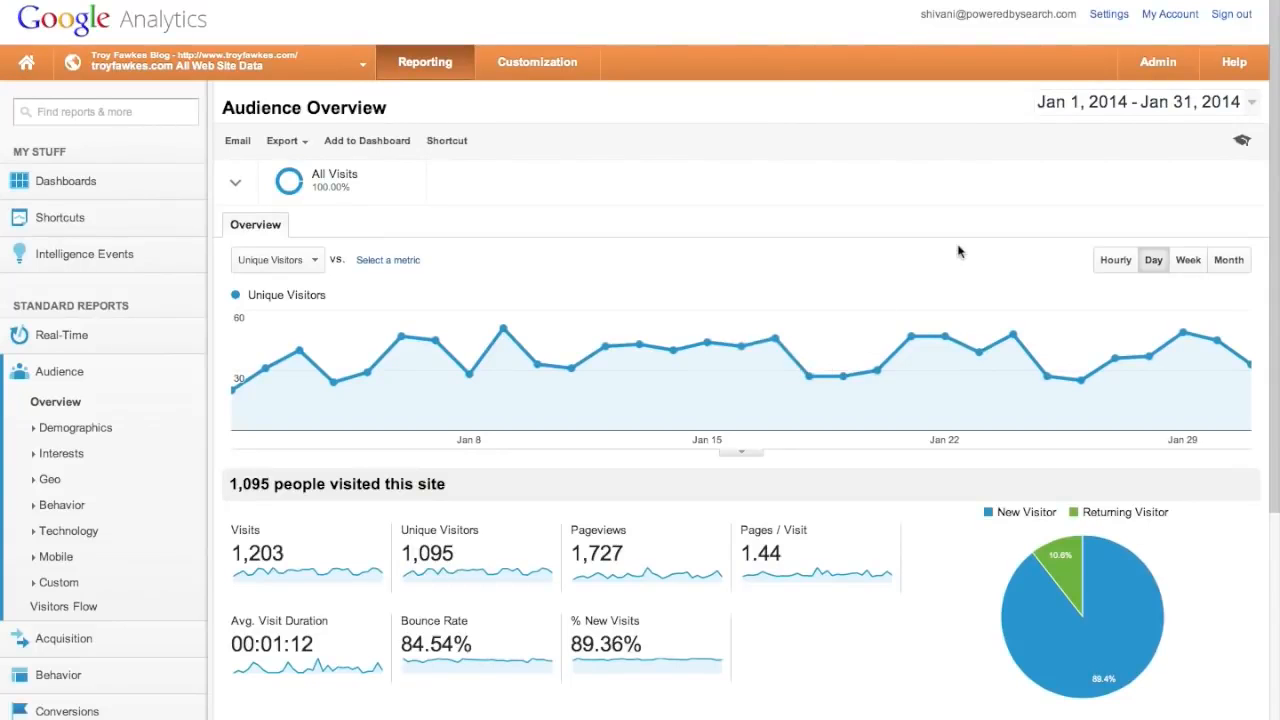
{"action": "scroll", "coordinate": [906, 523], "scroll_direction": "down", "scroll_amount": 5}
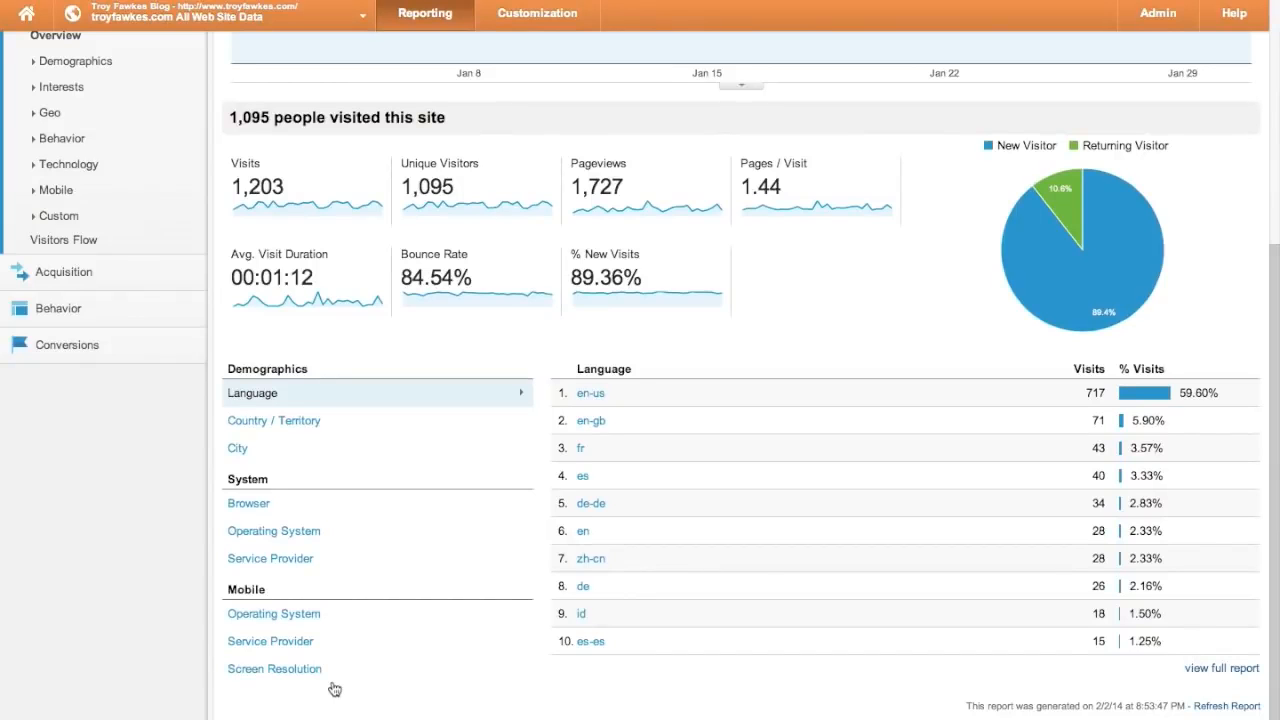
{"action": "scroll", "coordinate": [3, 495], "scroll_direction": "up", "scroll_amount": 3}
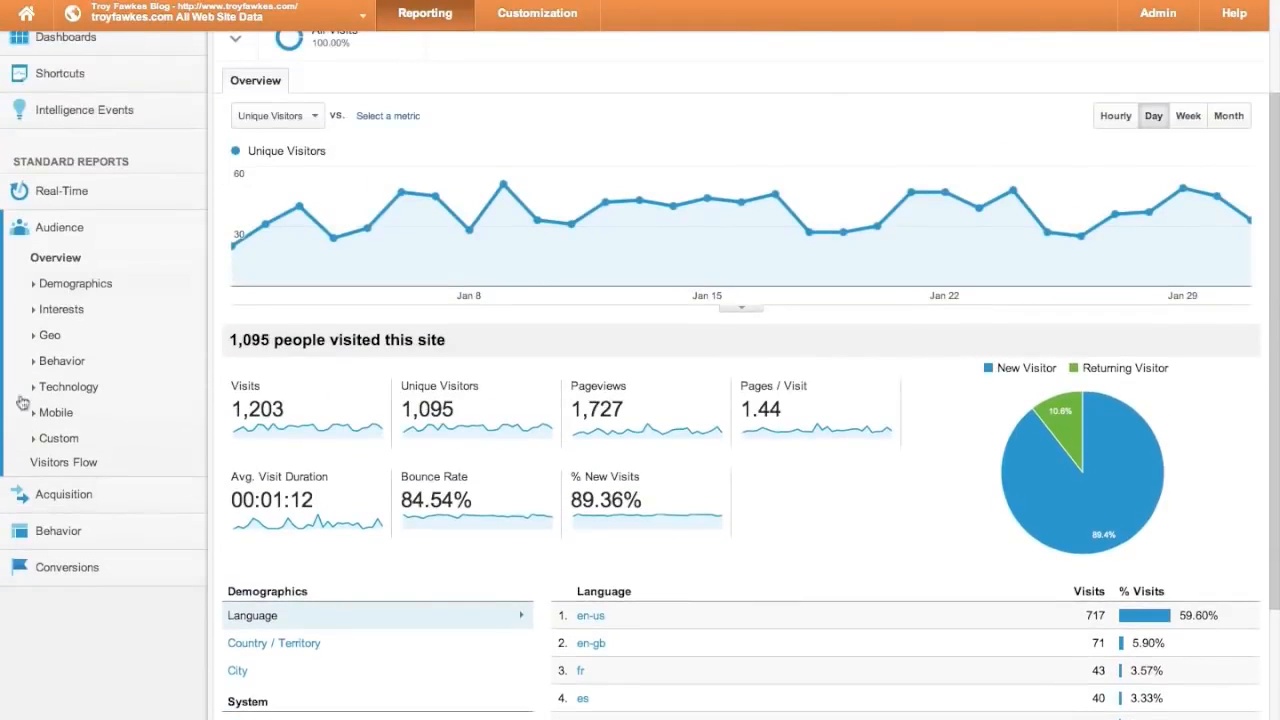
{"action": "scroll", "coordinate": [2, 660], "scroll_direction": "down", "scroll_amount": 3}
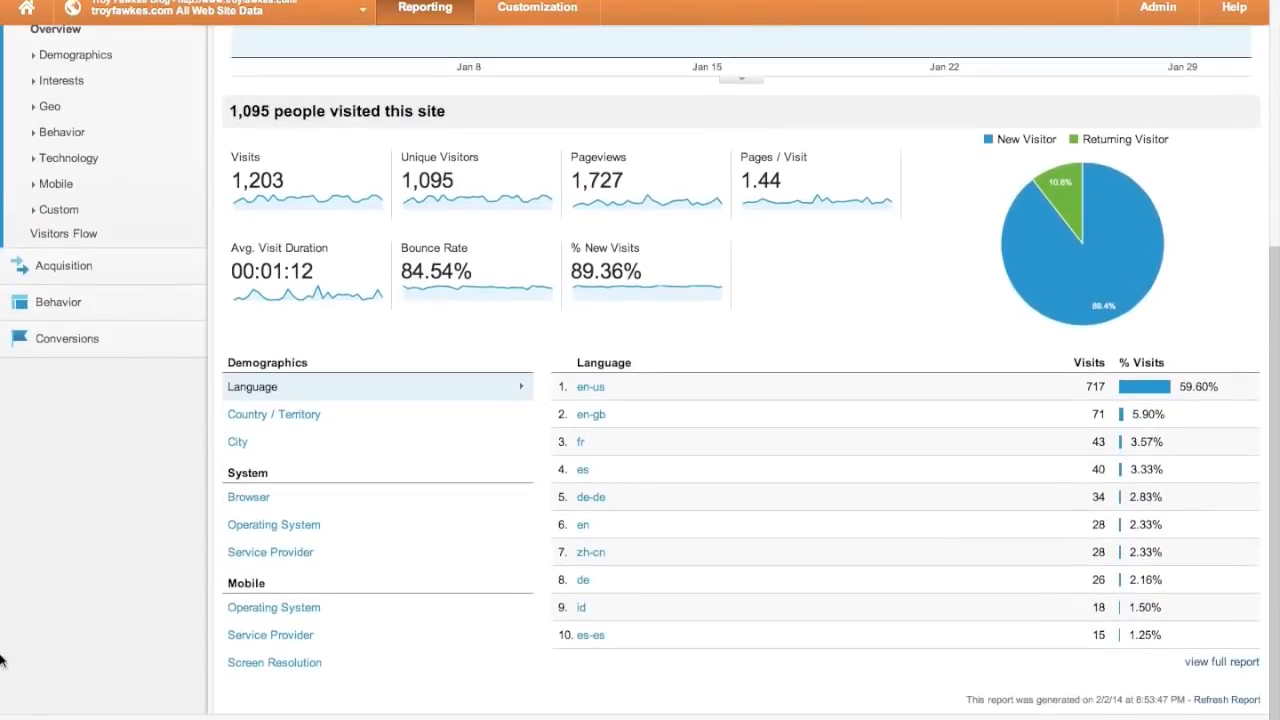
{"action": "scroll", "coordinate": [2, 660], "scroll_direction": "up", "scroll_amount": 8}
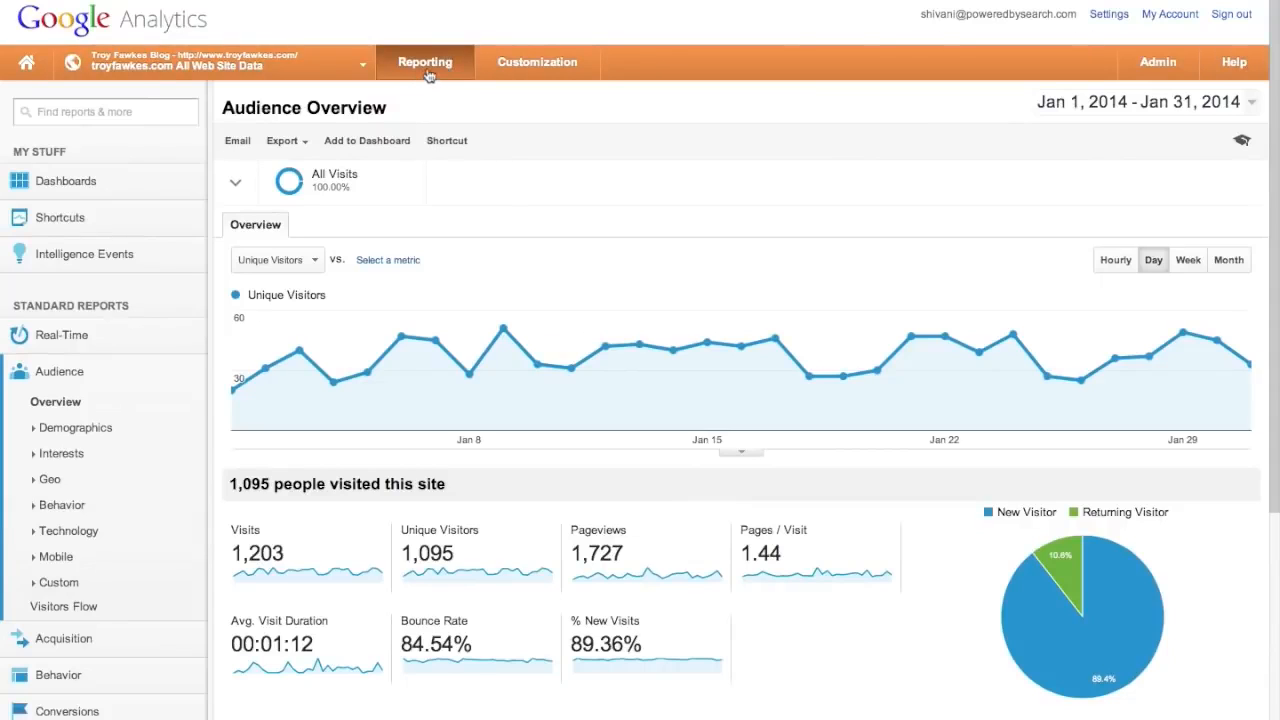
- Go to All Accounts, then to the Customization section's Custom Reports page
{"action": "left_click", "coordinate": [30, 63]}
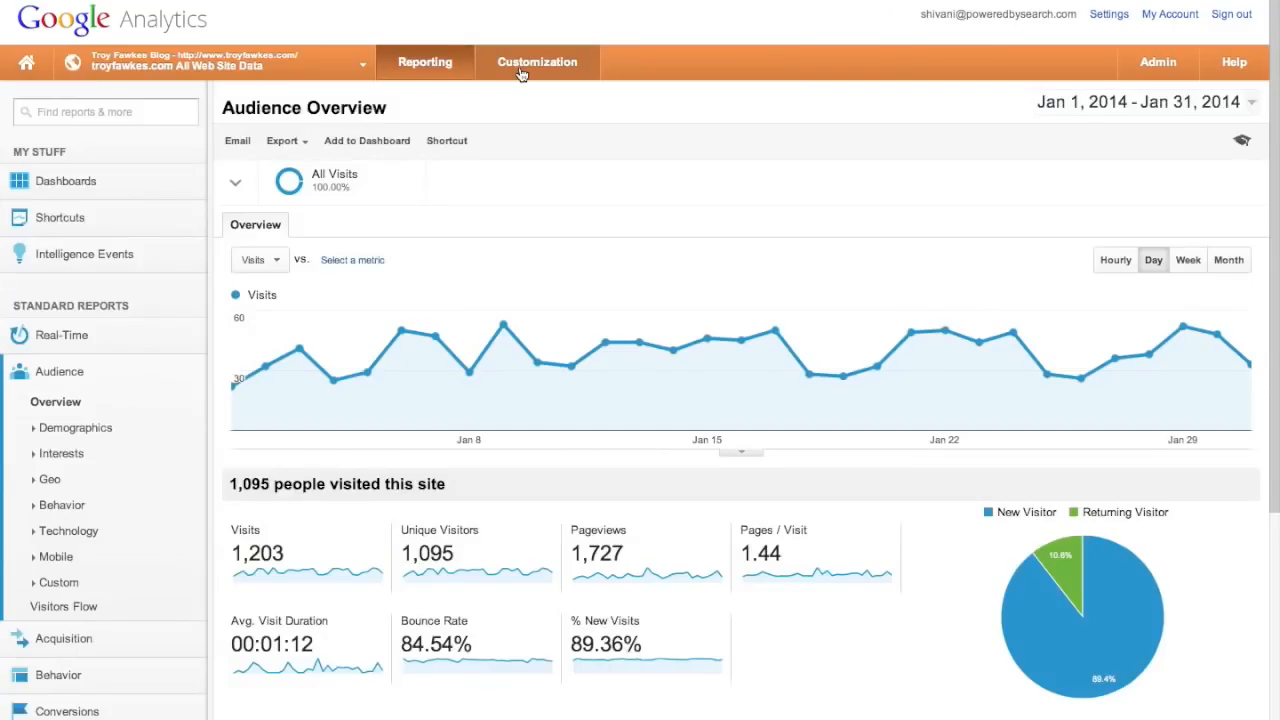
{"action": "left_click", "coordinate": [520, 72]}
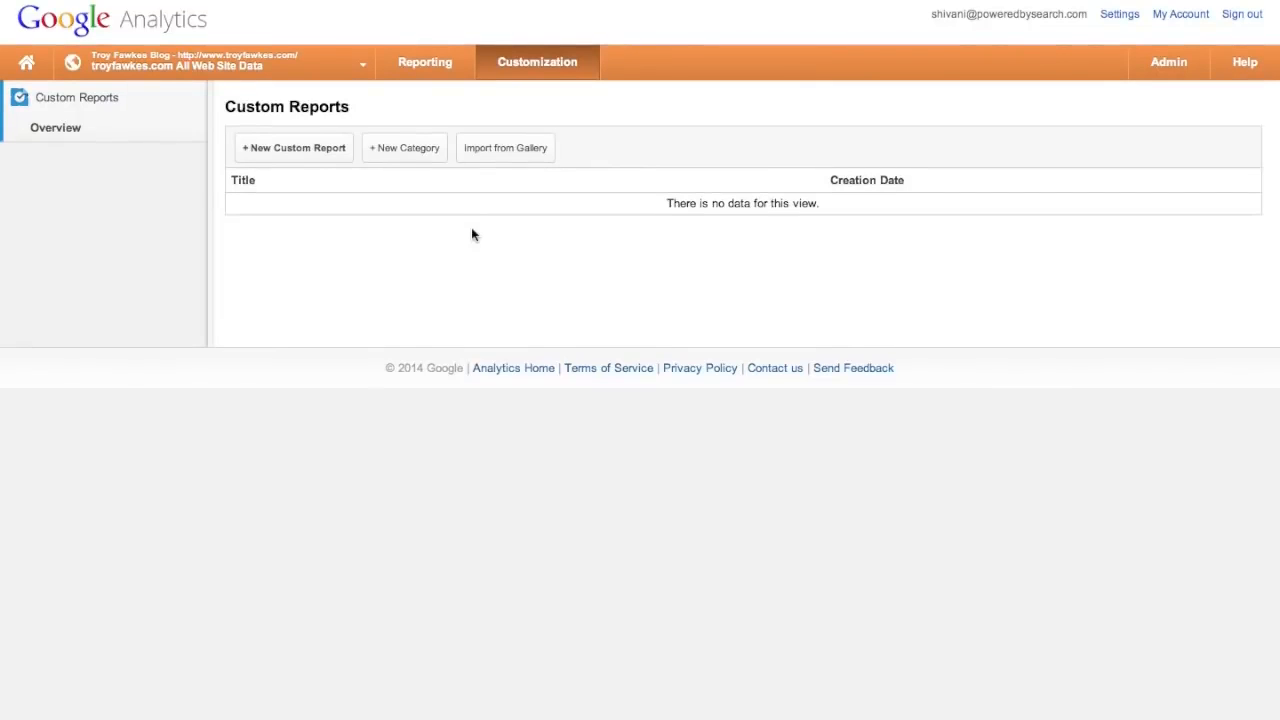
- Start a new Flat Table custom report titled 'Traffic Summary'
{"action": "left_click", "coordinate": [313, 155]}
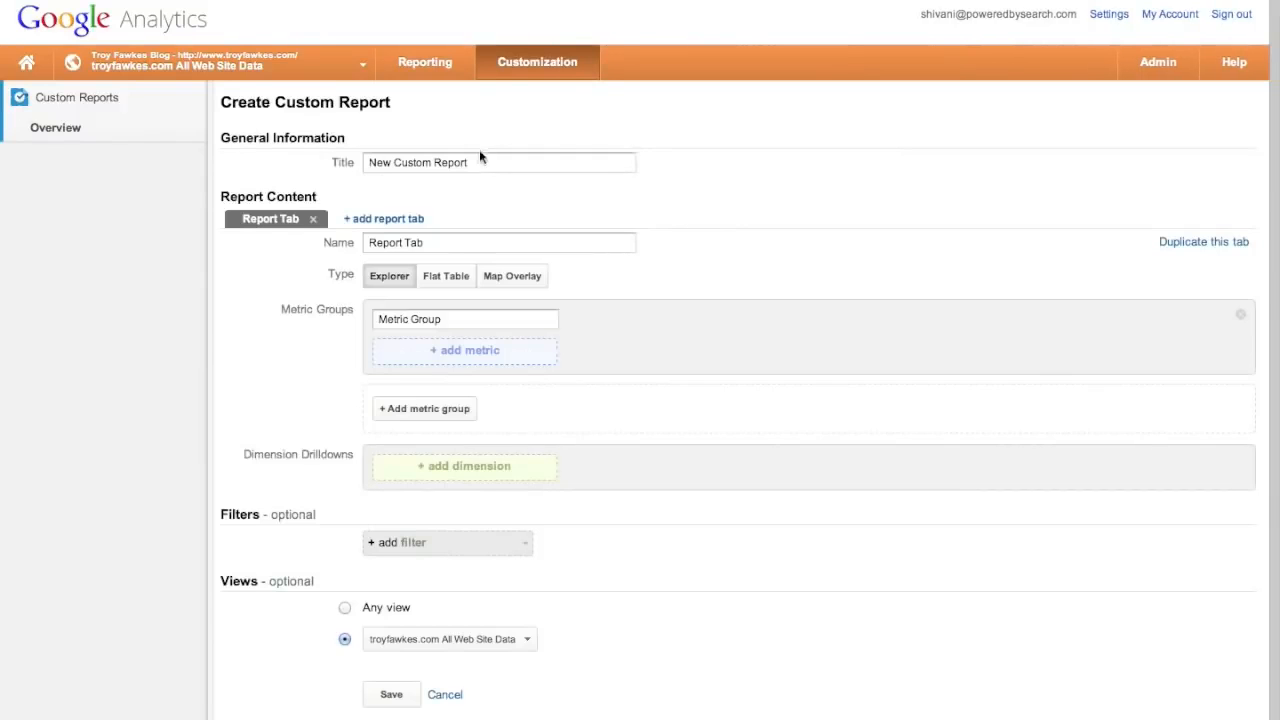
{"action": "left_click_drag", "start_coordinate": [466, 162], "coordinate": [344, 148]}
{"action": "type", "text": "Traffic Summary"}
{"action": "scroll", "coordinate": [408, 157], "scroll_direction": "down", "scroll_amount": 1}
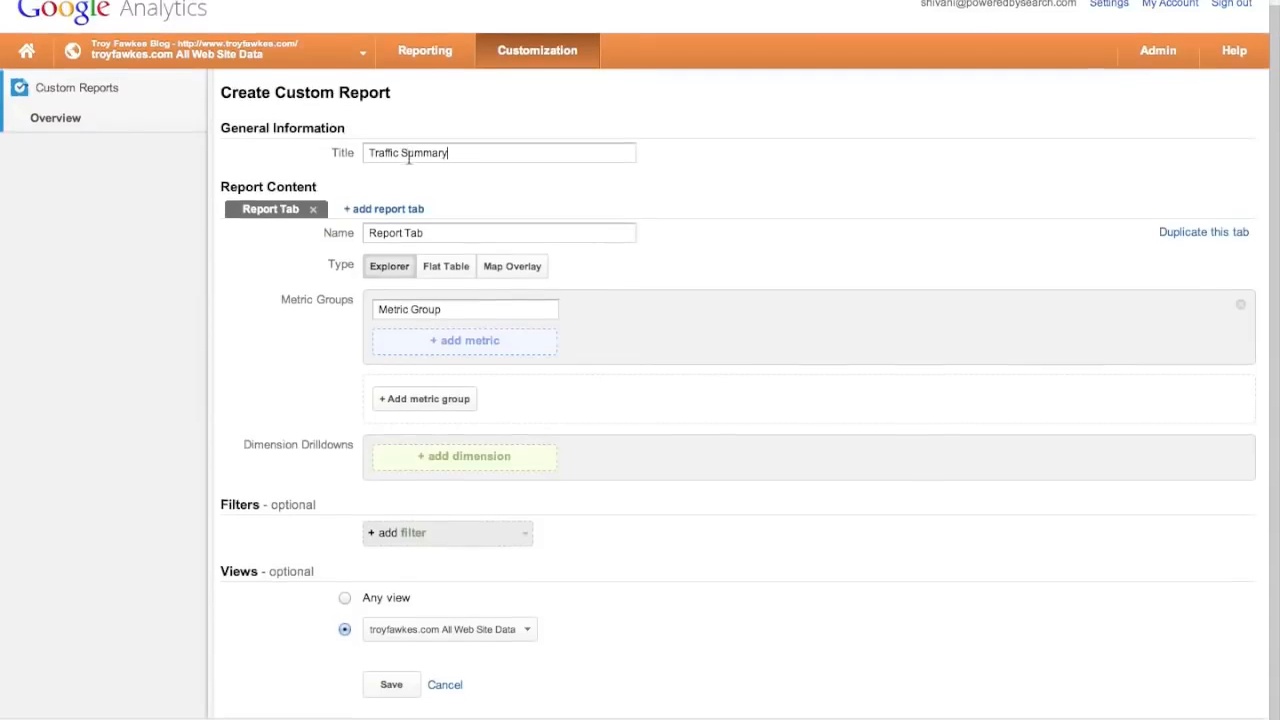
{"action": "left_click", "coordinate": [448, 272]}
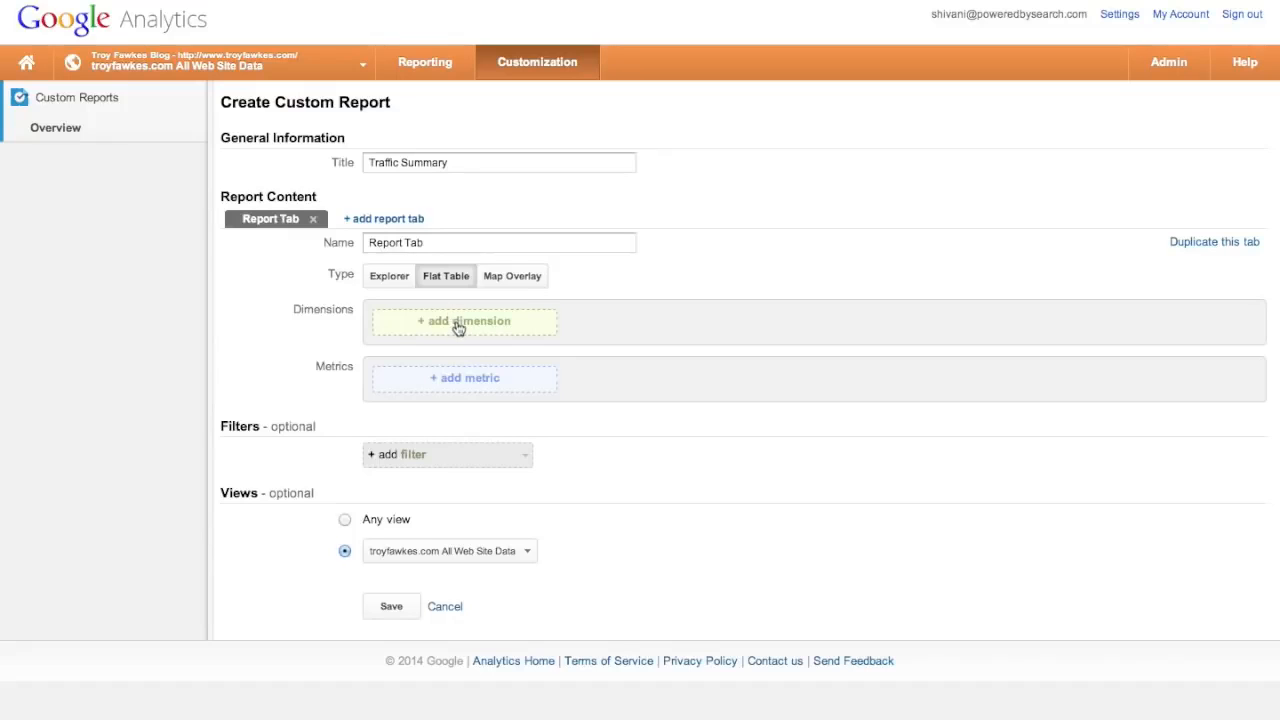
- Add Pageviews, Unique Visitors, Avg. Time on Page and Bounce Rate as the report's metrics
{"action": "left_click", "coordinate": [461, 386]}
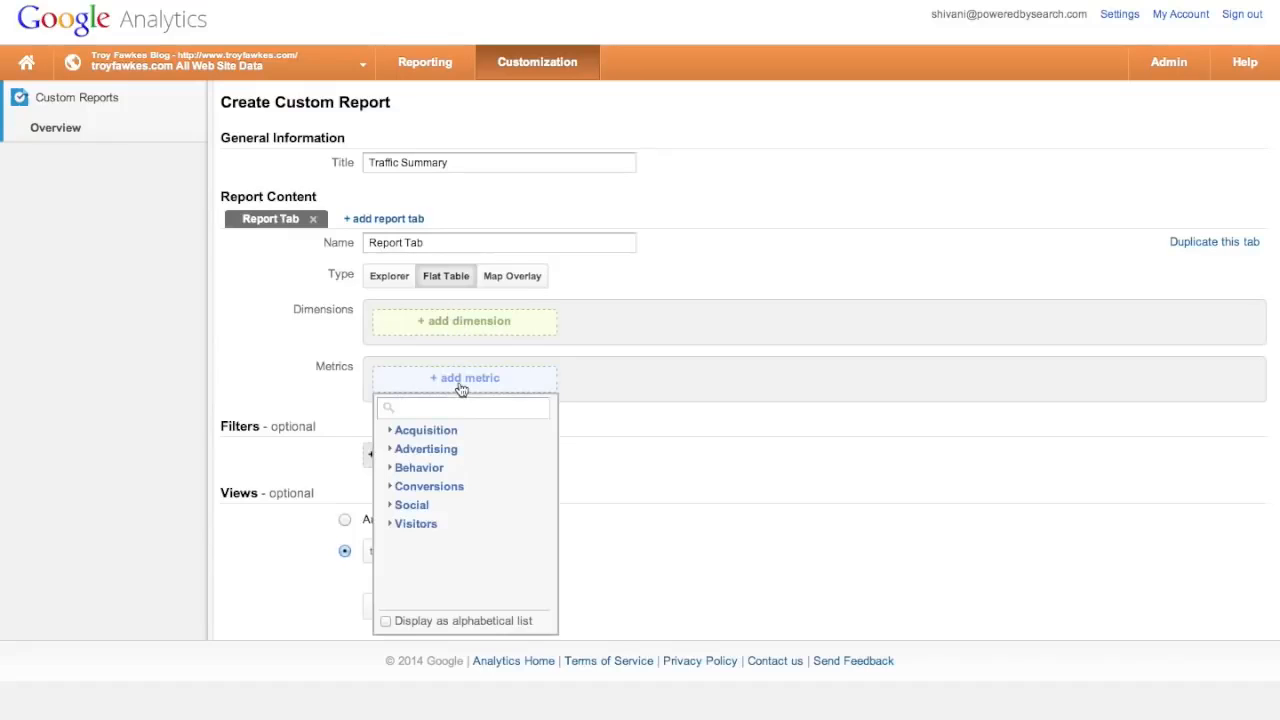
{"action": "type", "text": "pageviews"}
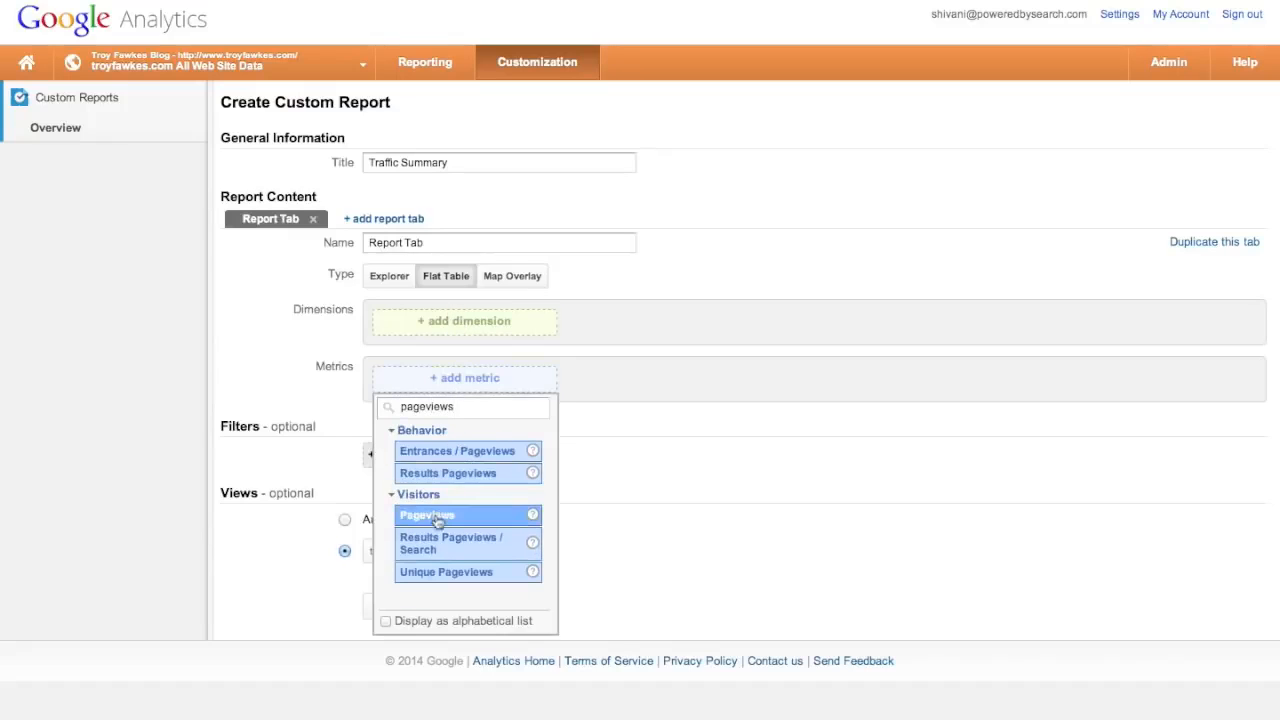
{"action": "left_click", "coordinate": [434, 518]}
{"action": "left_click", "coordinate": [660, 379]}
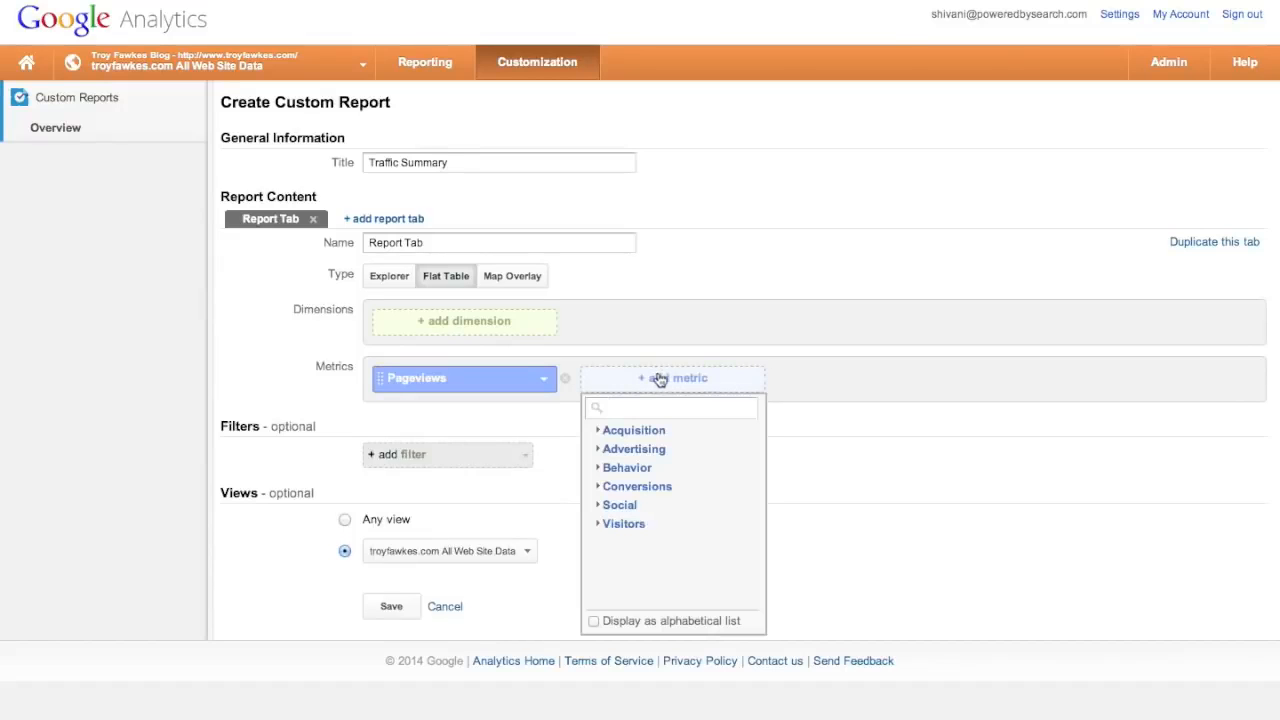
{"action": "type", "text": "uniqu"}
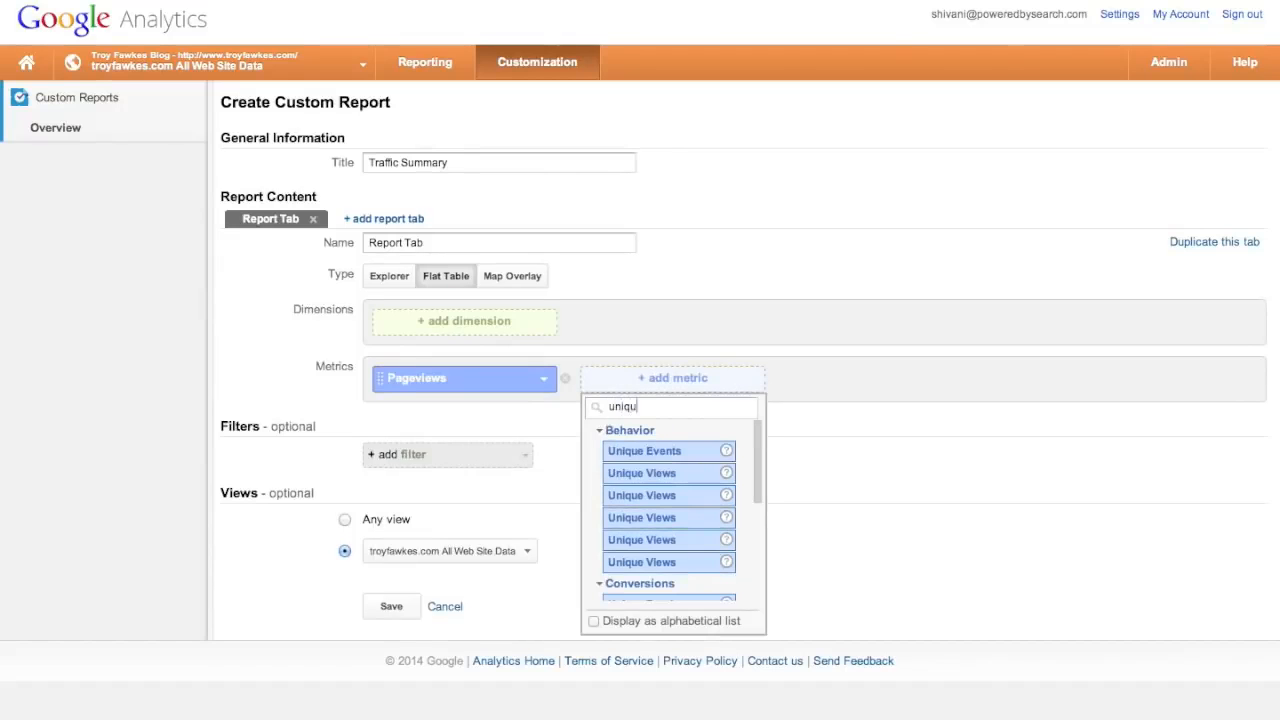
{"action": "type", "text": "e visit"}
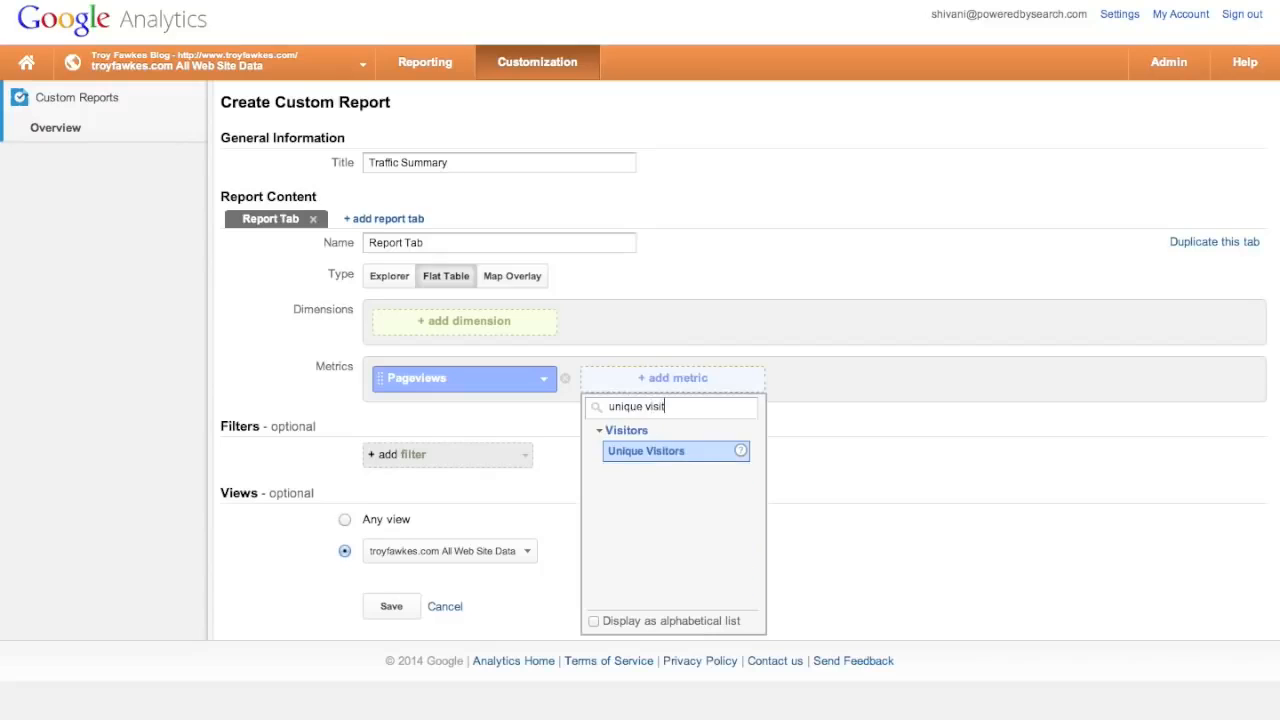
{"action": "left_click", "coordinate": [666, 455]}
{"action": "left_click", "coordinate": [870, 378]}
{"action": "type", "text": "avg. ti"}
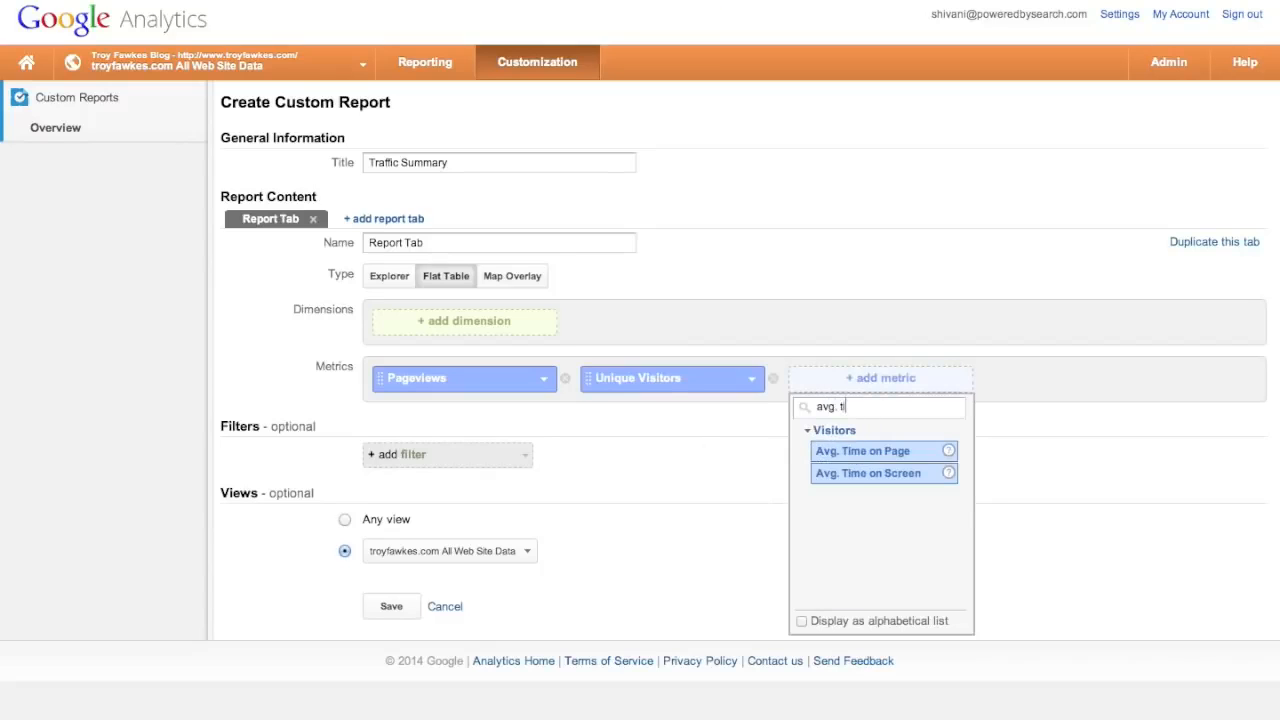
{"action": "left_click", "coordinate": [900, 452]}
{"action": "left_click", "coordinate": [1052, 379]}
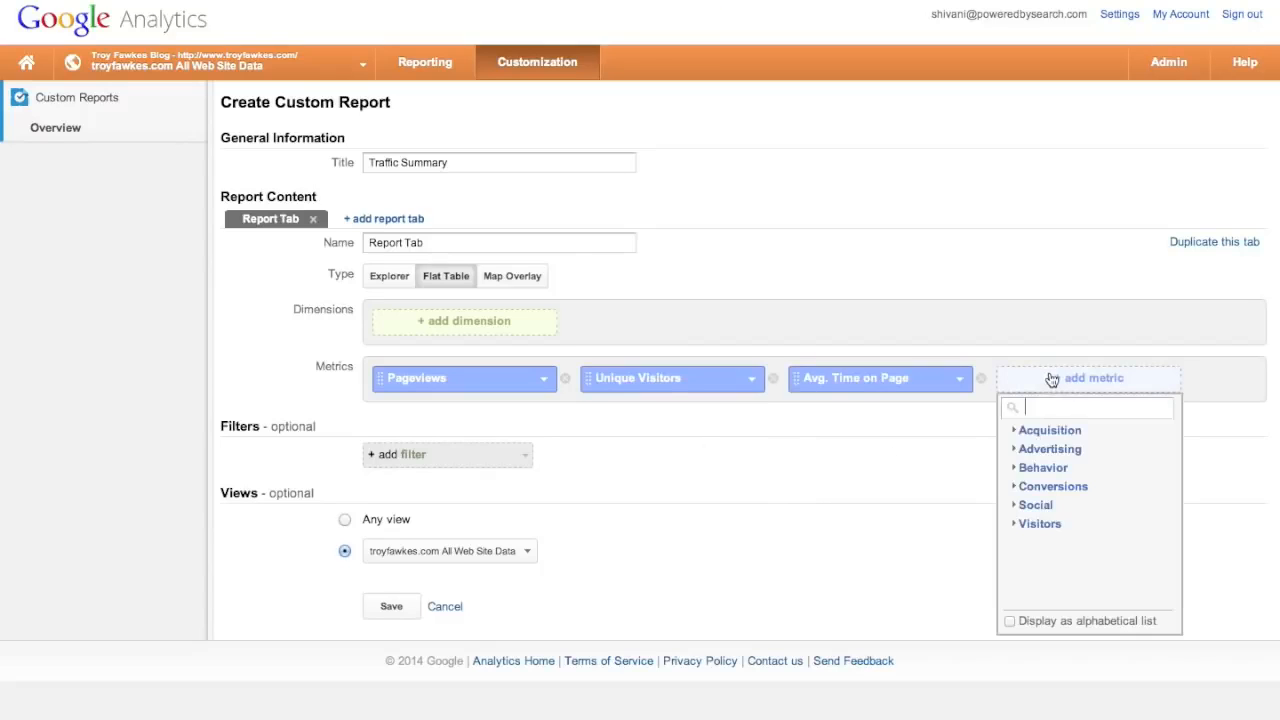
{"action": "type", "text": "bounce"}
{"action": "left_click", "coordinate": [1057, 451]}
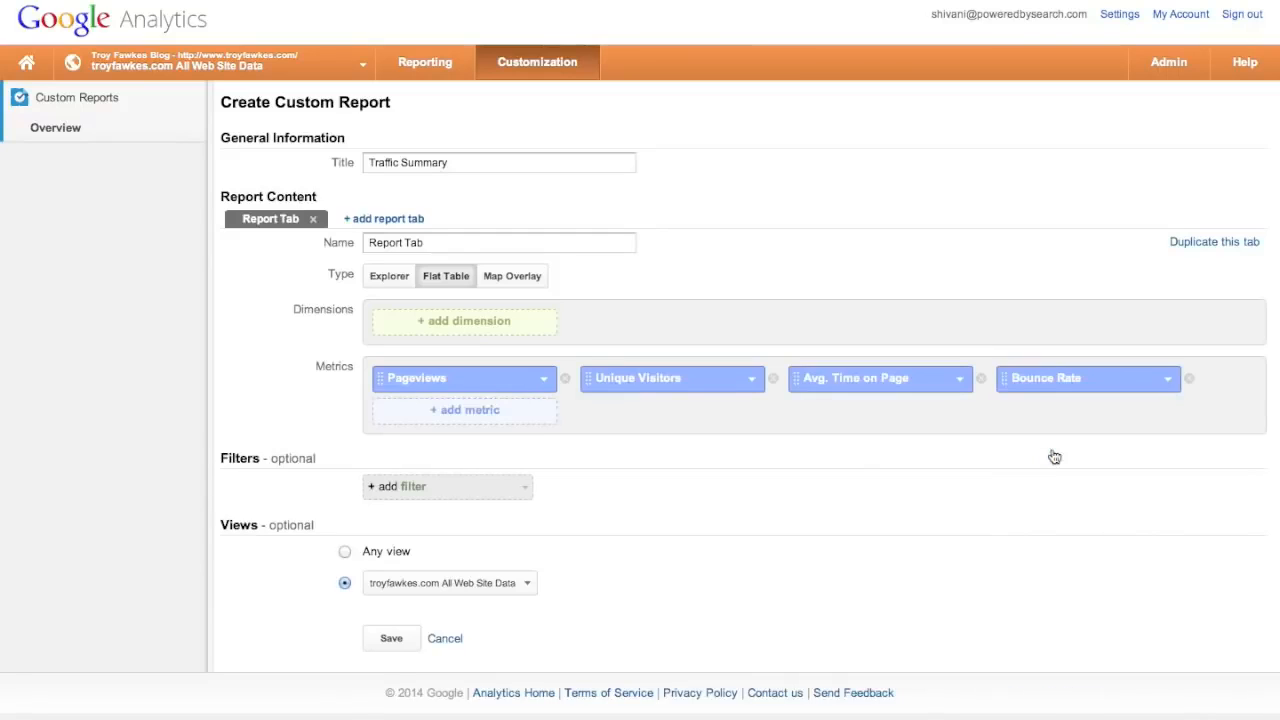
- Add Source and Country / Territory as the report's dimensions
{"action": "left_click", "coordinate": [505, 324]}
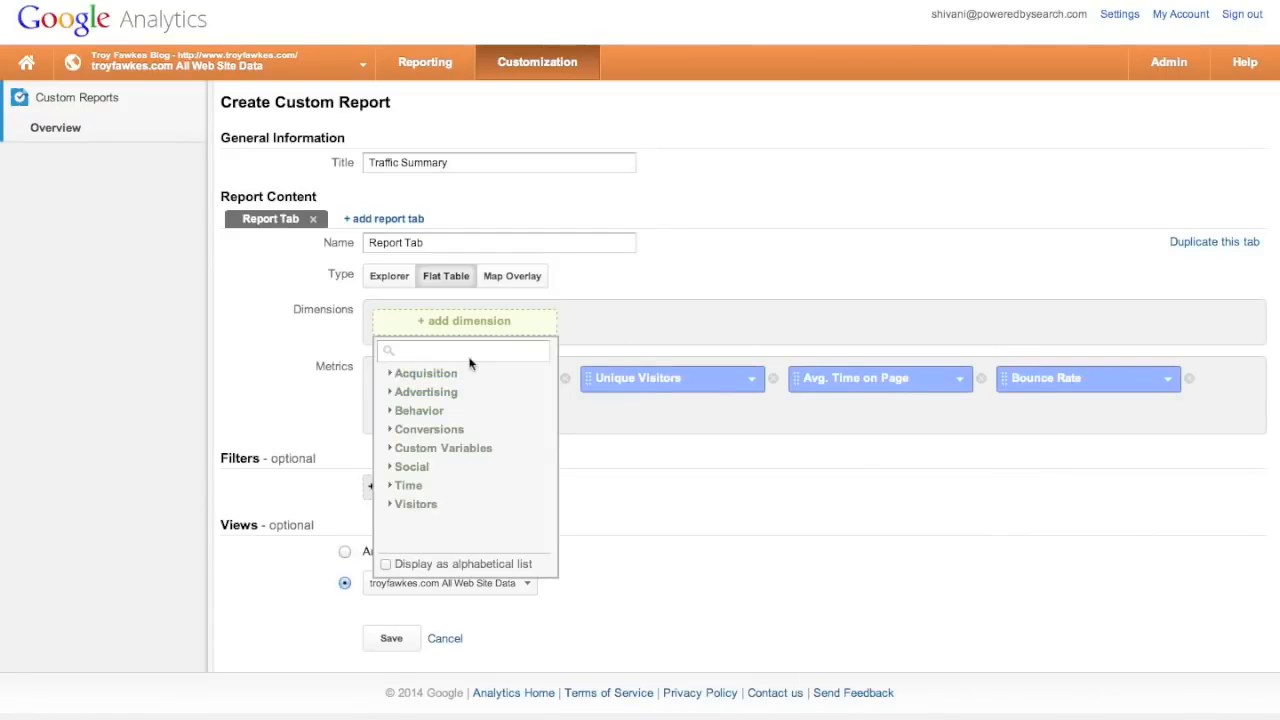
{"action": "type", "text": "source"}
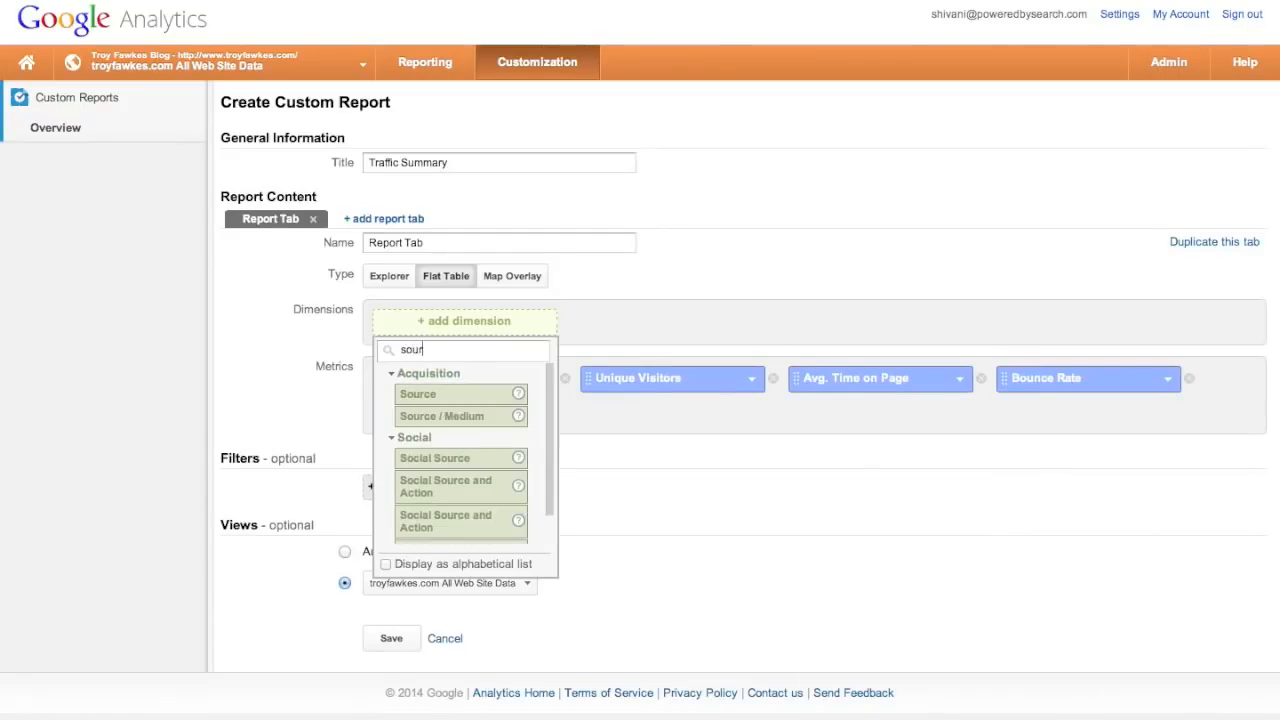
{"action": "left_click", "coordinate": [435, 398]}
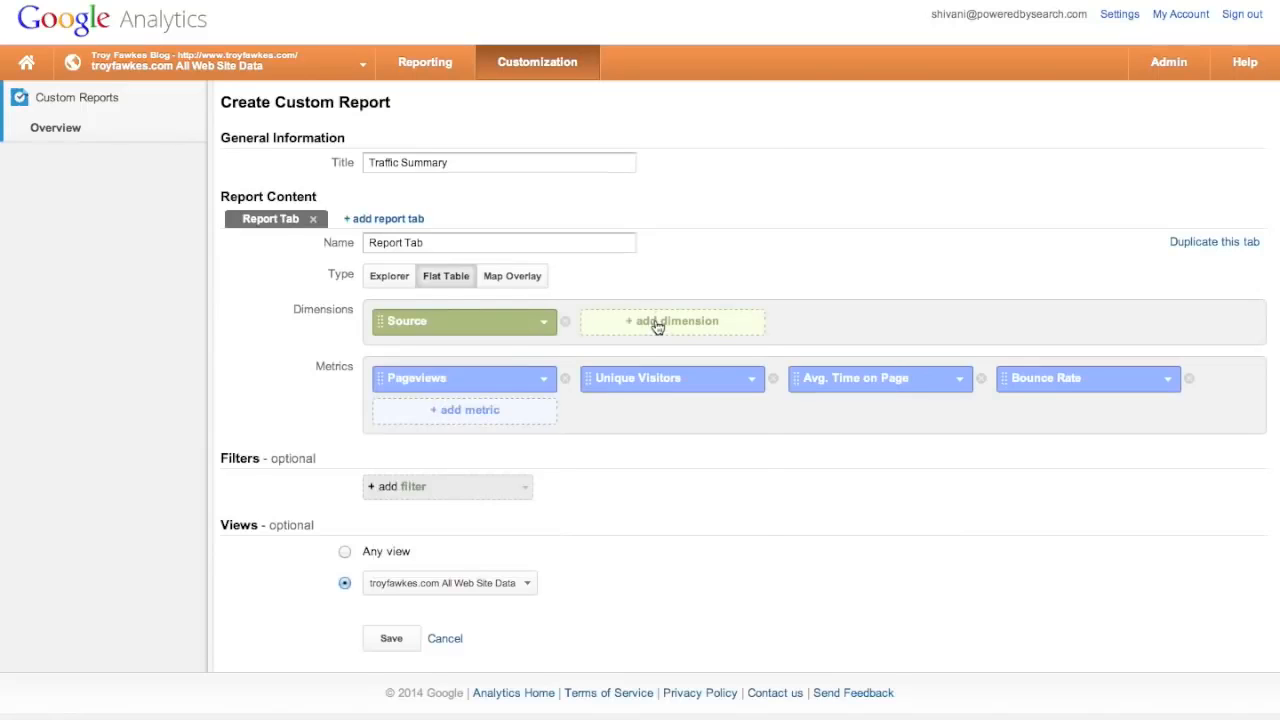
{"action": "left_click", "coordinate": [656, 324]}
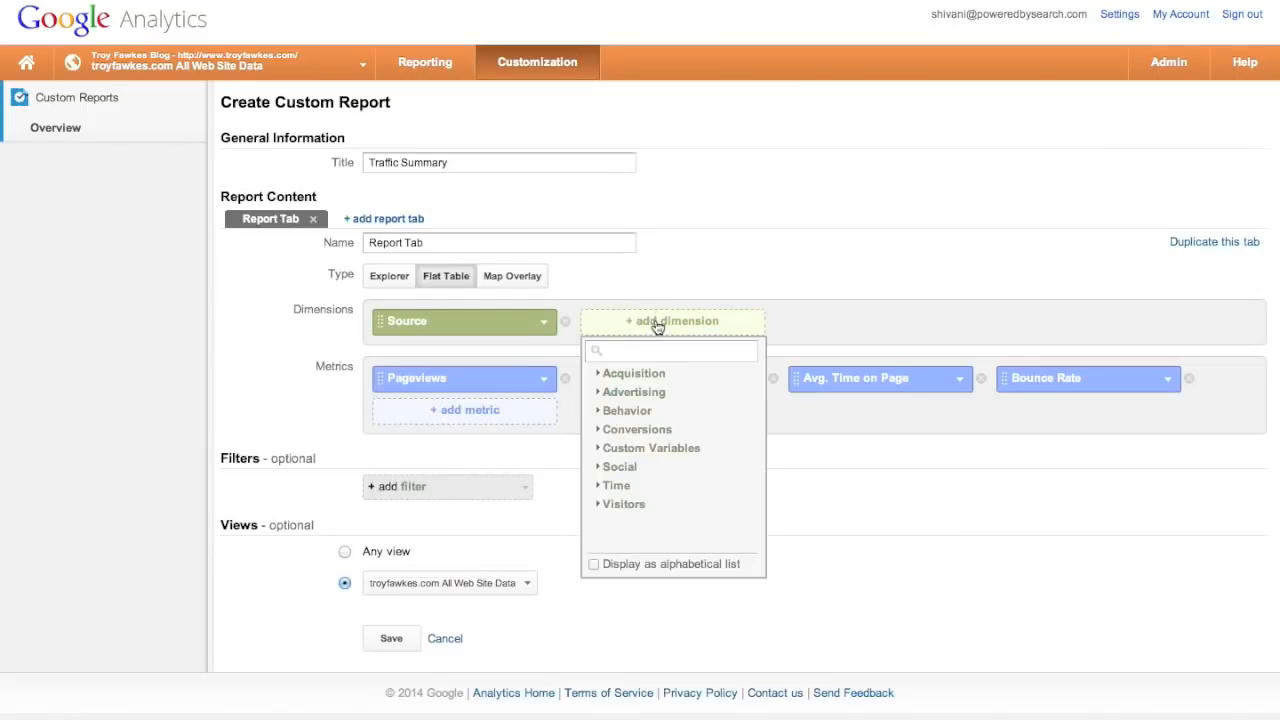
{"action": "type", "text": "count"}
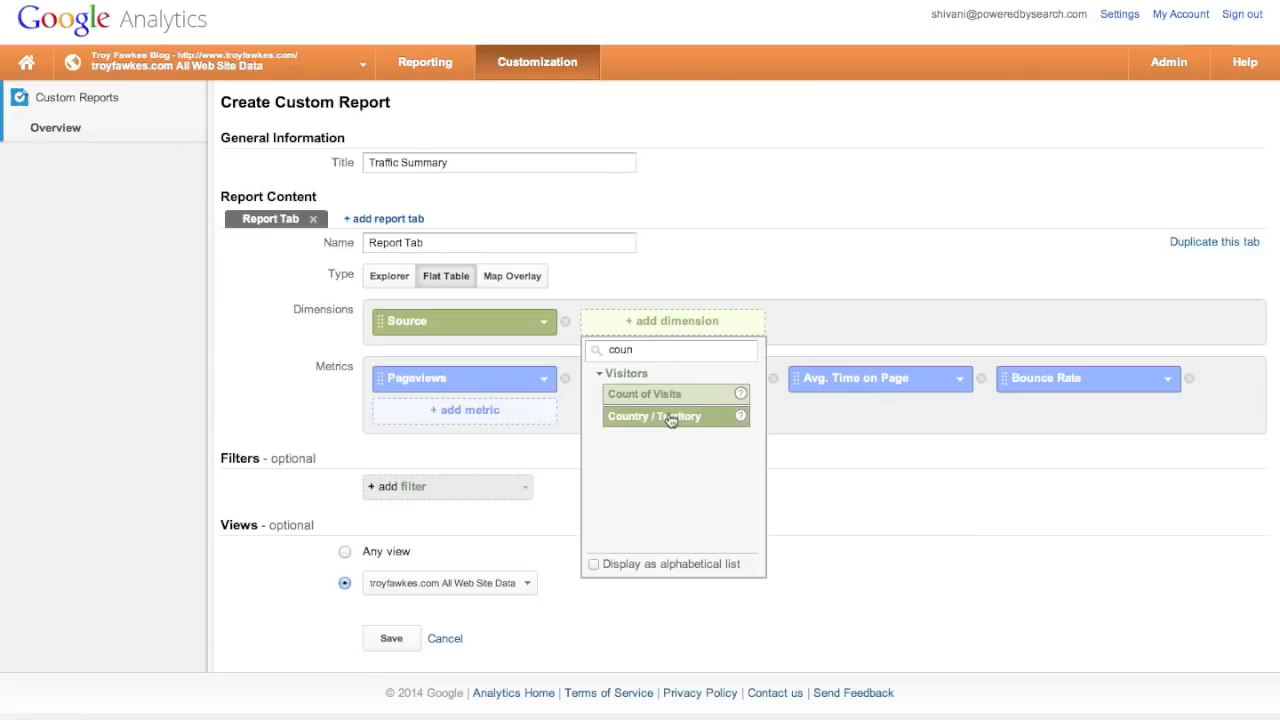
{"action": "left_click", "coordinate": [671, 420]}
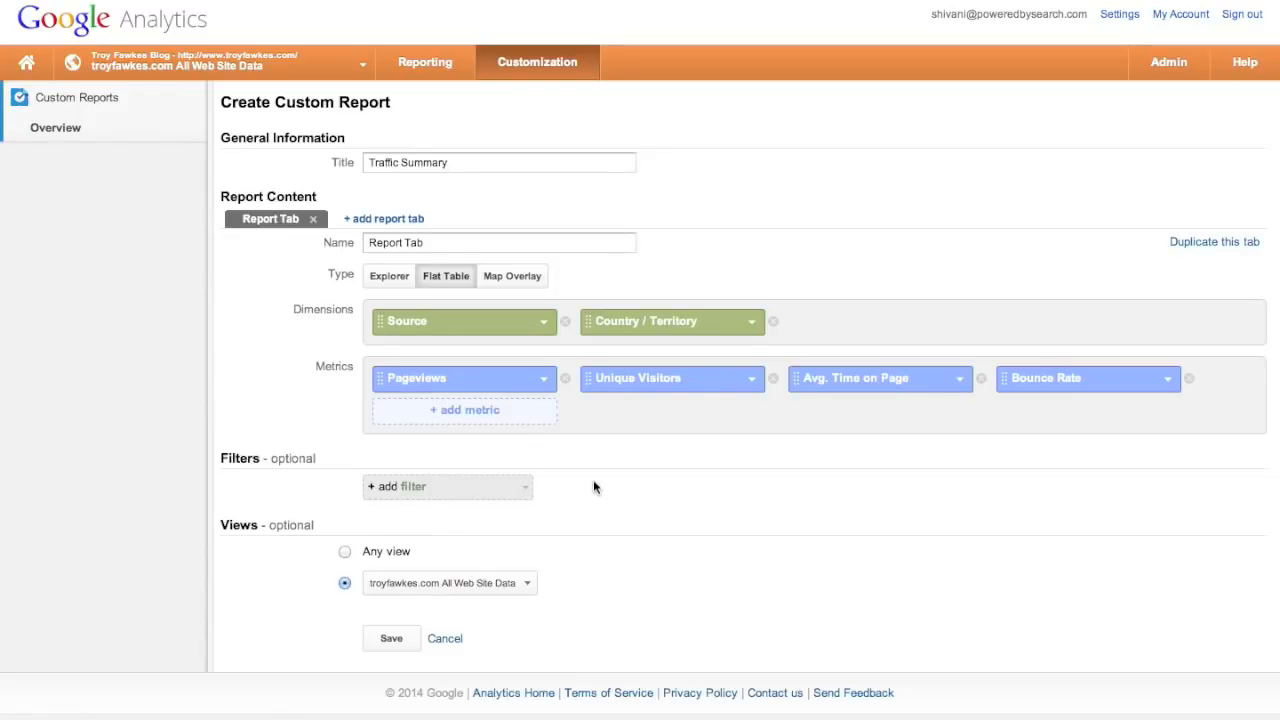
{"action": "scroll", "coordinate": [593, 487], "scroll_direction": "down", "scroll_amount": 1}
- Save the Traffic Summary custom report, then go to the Admin page
{"action": "left_click", "coordinate": [393, 646]}
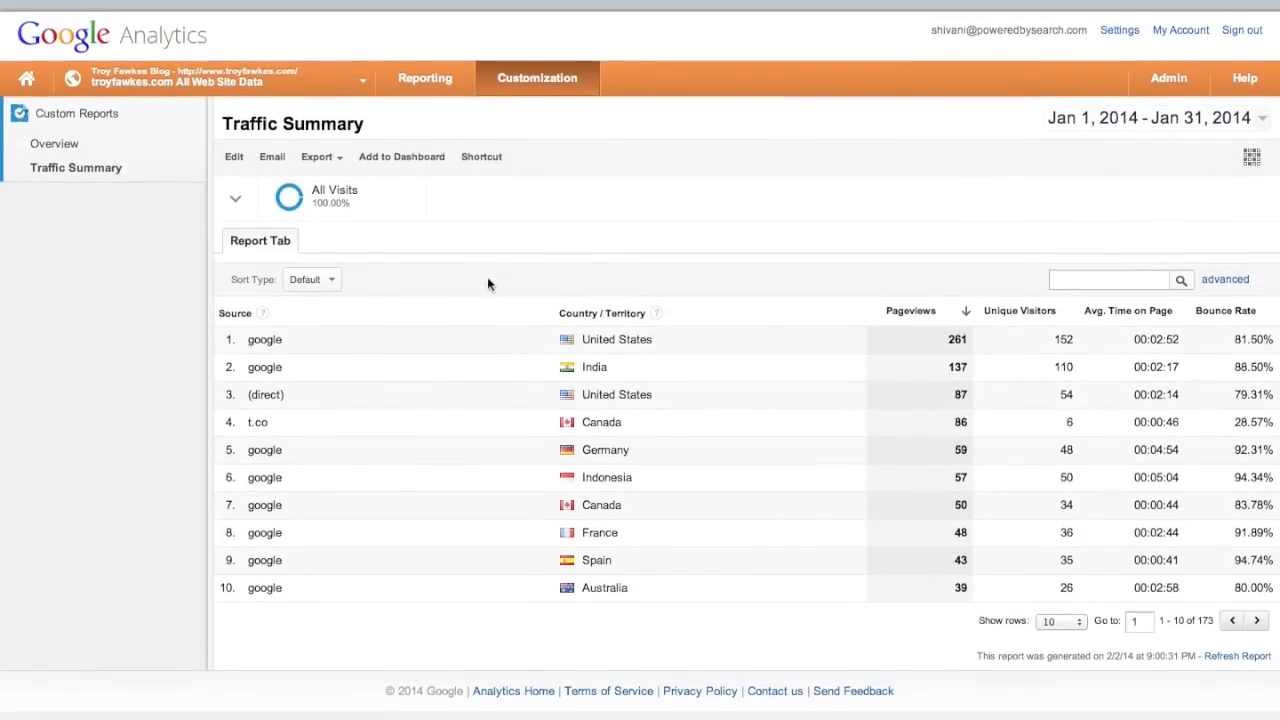
{"action": "left_click", "coordinate": [1178, 64]}
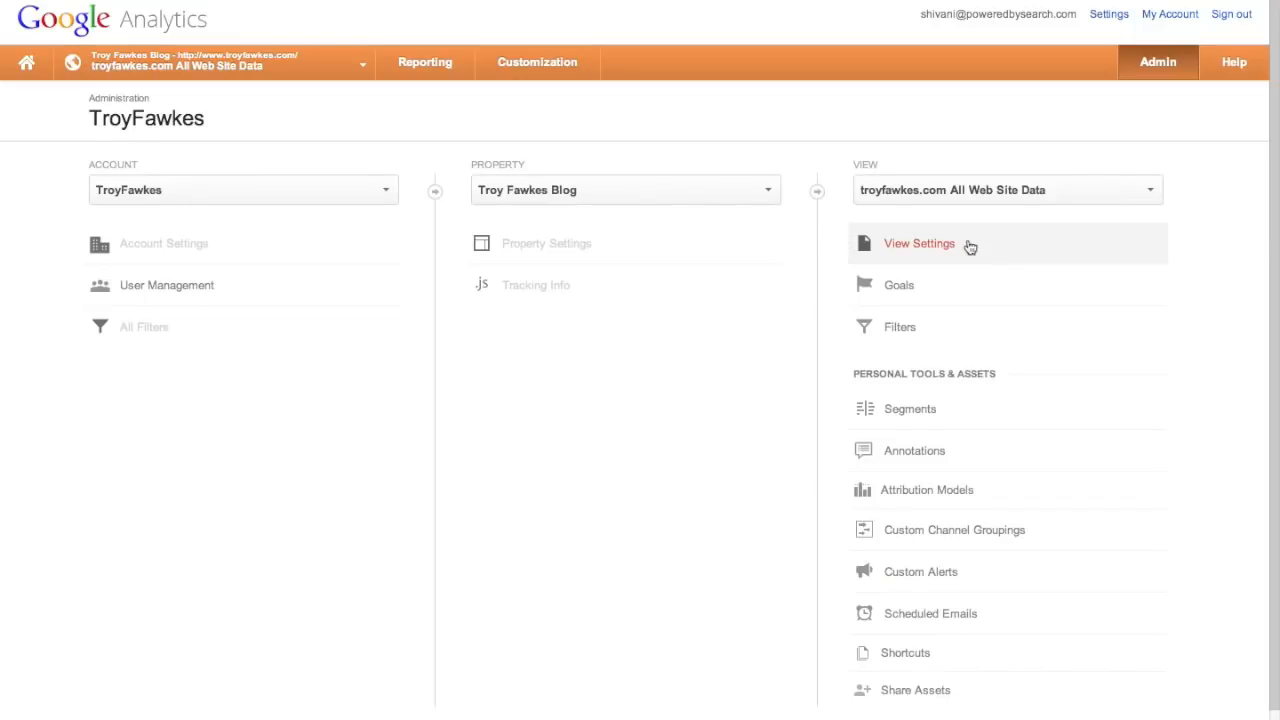
- Look through the view's Goals, then its Segments, from the Admin page
{"action": "left_click", "coordinate": [919, 297]}
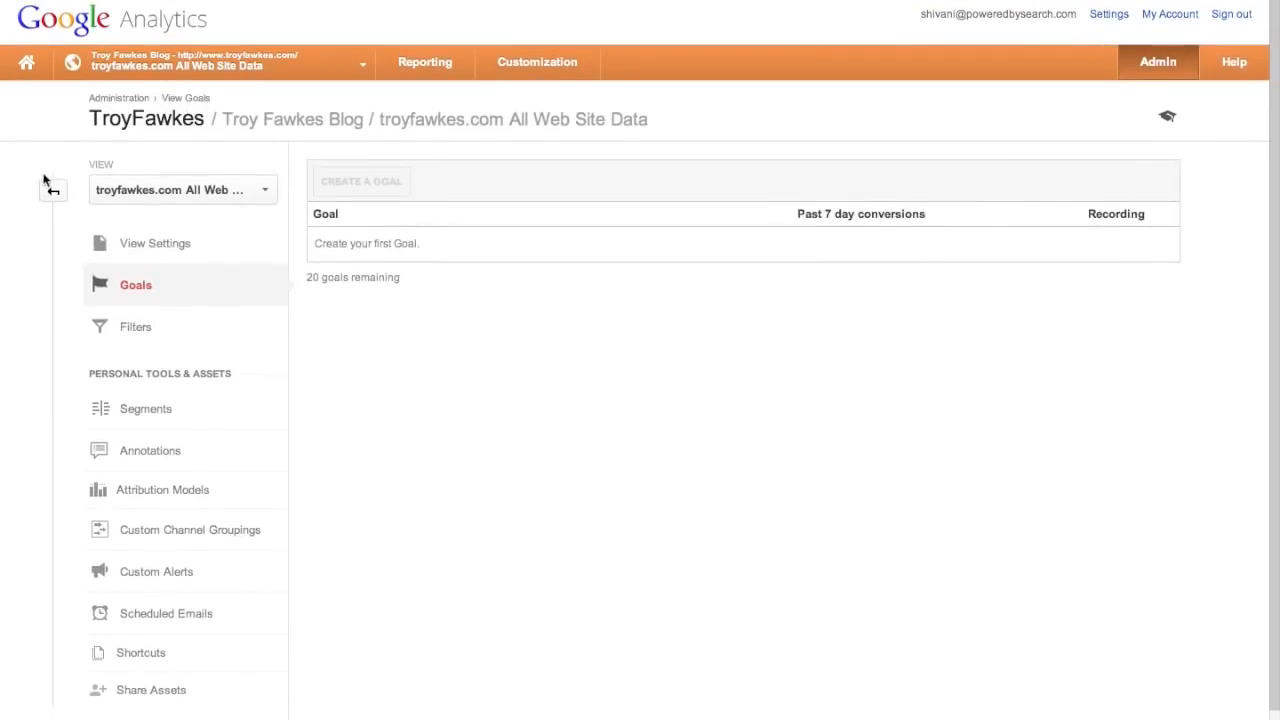
{"action": "left_click", "coordinate": [54, 194]}
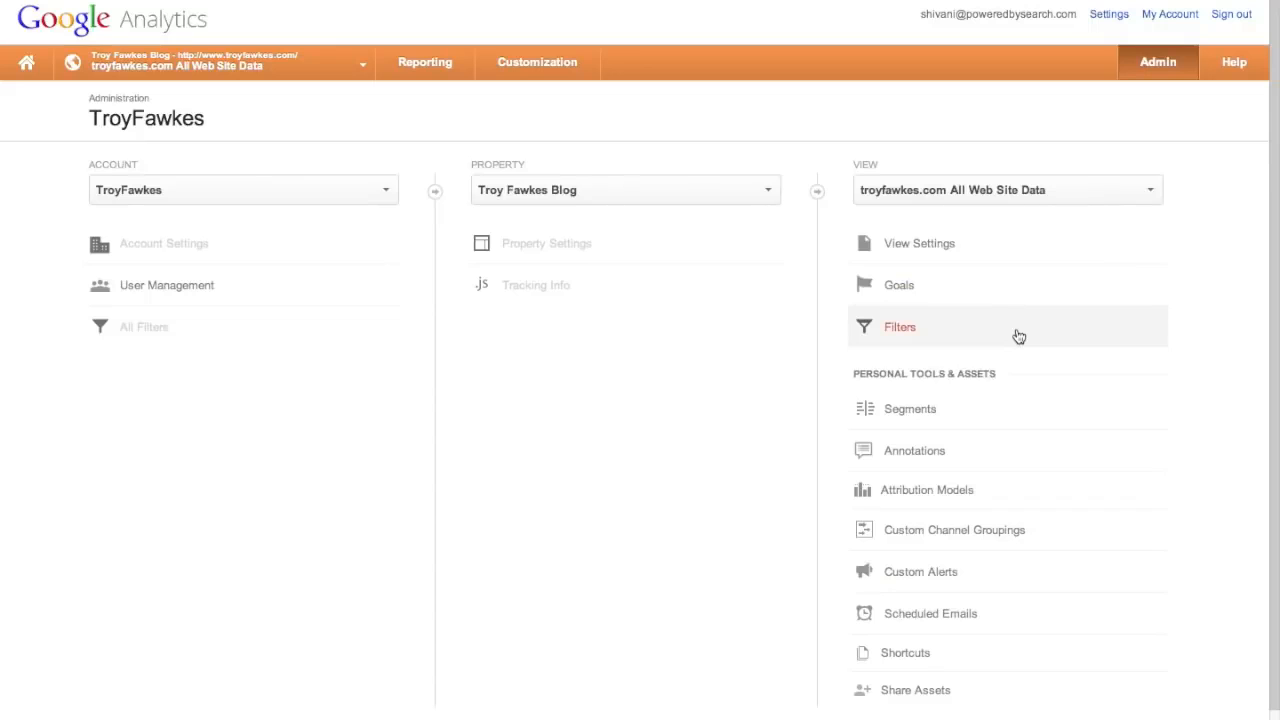
{"action": "scroll", "coordinate": [1018, 336], "scroll_direction": "down", "scroll_amount": 1}
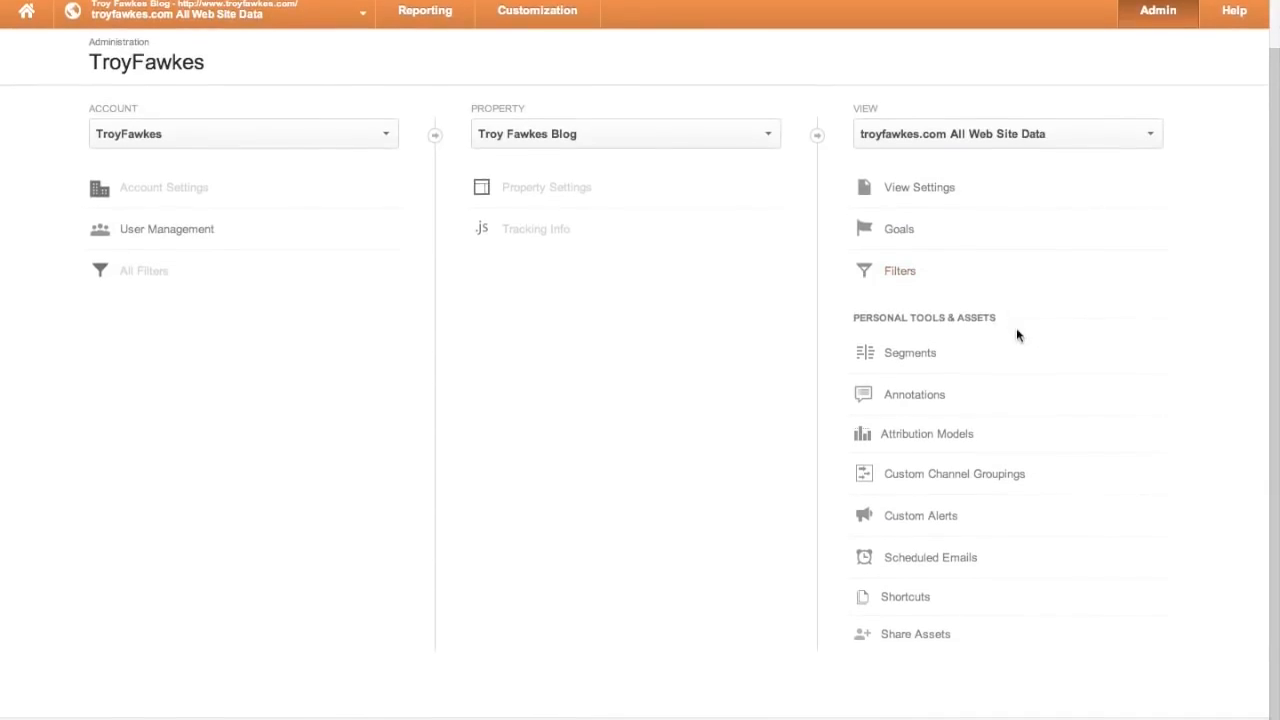
{"action": "left_click", "coordinate": [928, 362]}
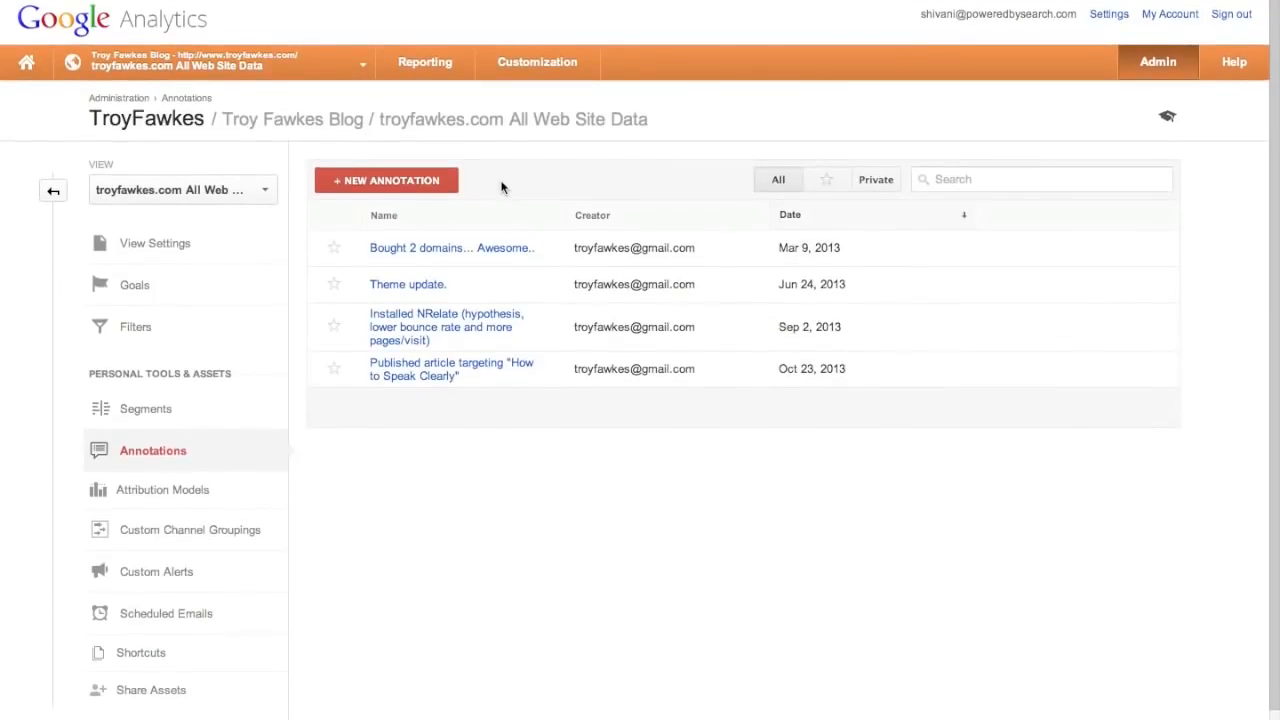
- Return to the January 2014 Audience Overview report showing 1,203 visits
{"action": "left_click", "coordinate": [440, 63]}
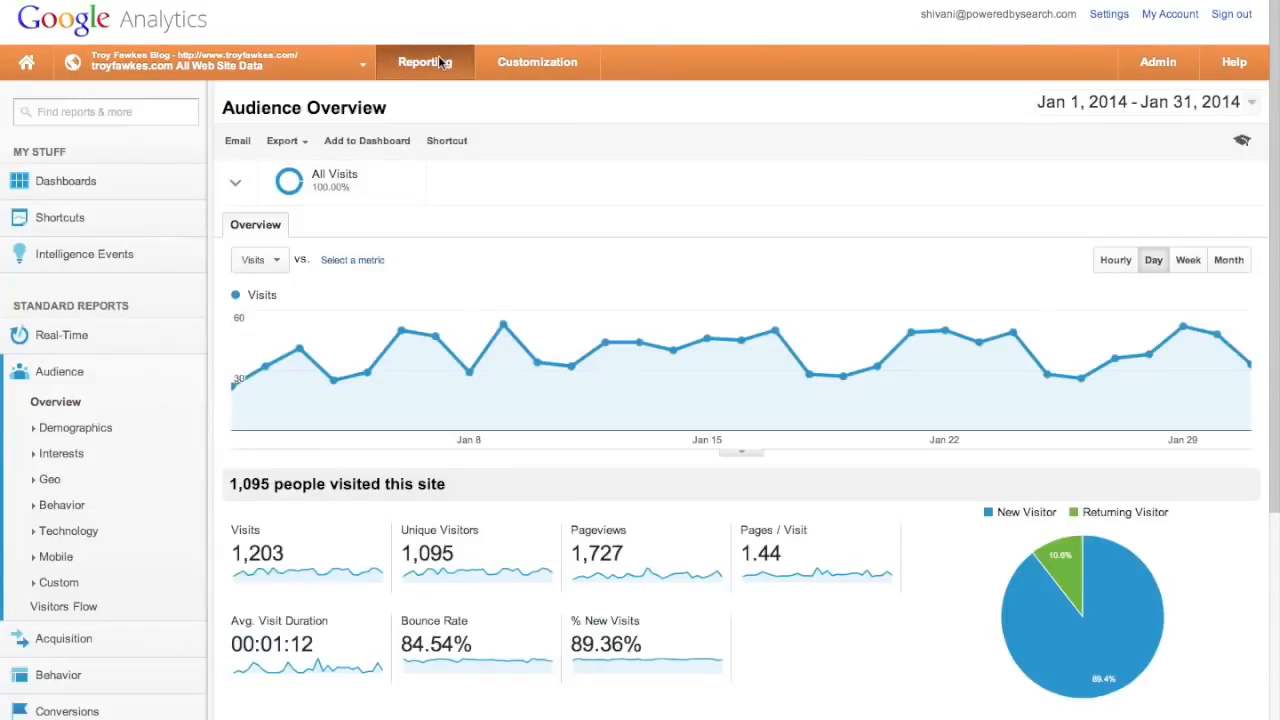
{"action": "scroll", "coordinate": [777, 217], "scroll_direction": "down", "scroll_amount": 3}
{"action": "scroll", "coordinate": [779, 220], "scroll_direction": "up", "scroll_amount": 3}
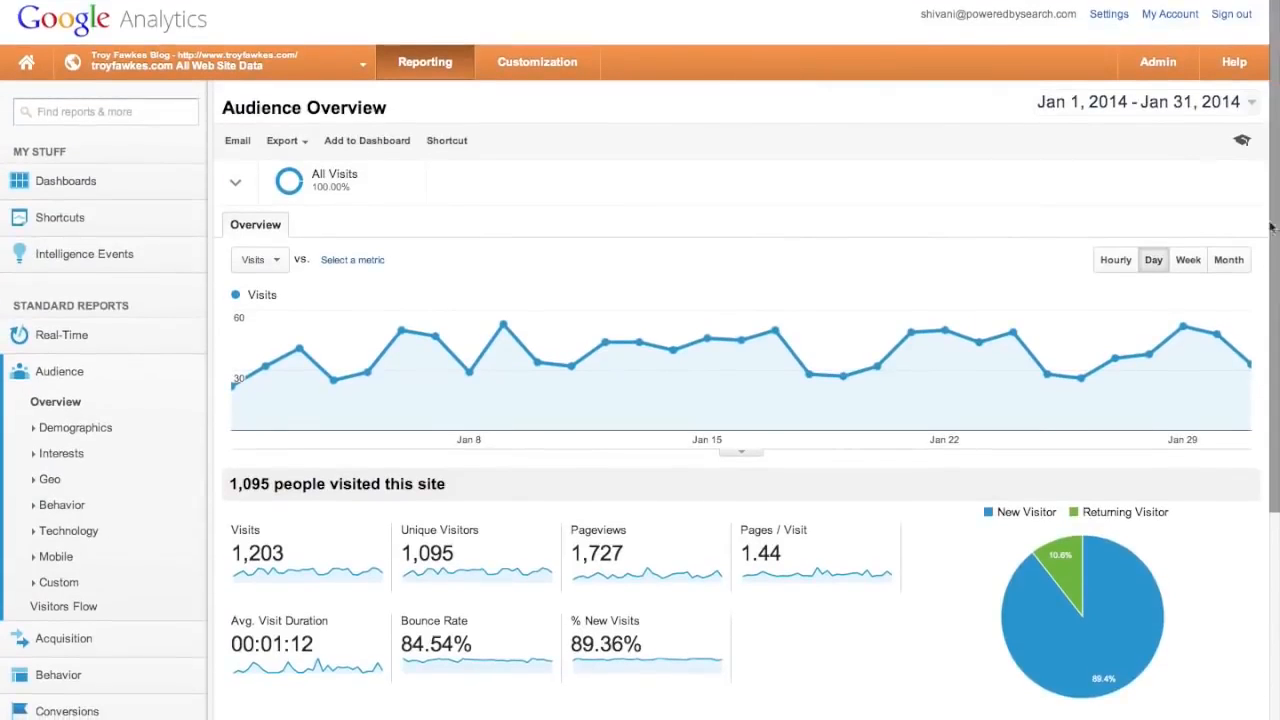
- Switch to a custom date range starting on Jan 1, 2013
{"action": "left_click", "coordinate": [1253, 105]}
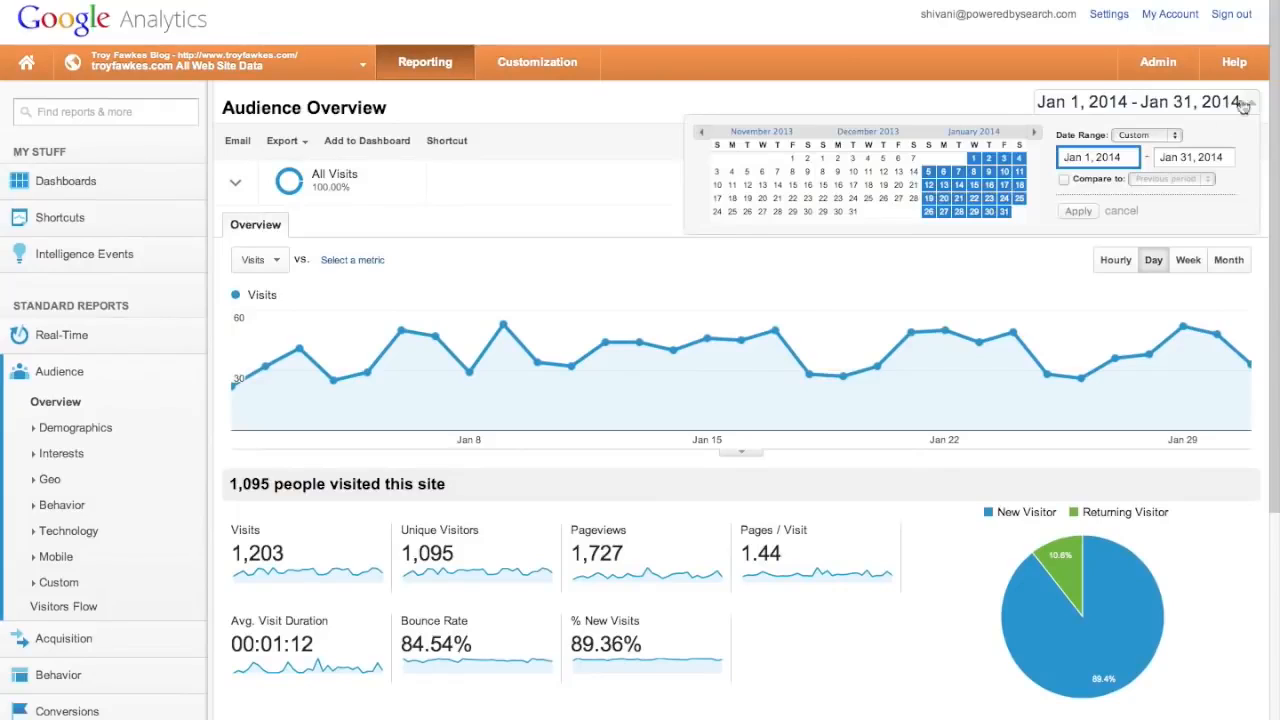
{"action": "left_click", "coordinate": [1174, 141]}
{"action": "left_click", "coordinate": [1150, 147]}
{"action": "left_click", "coordinate": [1168, 140]}
{"action": "left_click", "coordinate": [1137, 126]}
{"action": "left_click", "coordinate": [704, 133]}
{"action": "triple_click", "coordinate": [704, 133]}
{"action": "left_click", "coordinate": [704, 133]}
{"action": "left_click", "coordinate": [958, 158]}
- End the range on Feb 2, 2014, apply it, and chart visits by month
{"action": "left_click", "coordinate": [1191, 161]}
{"action": "triple_click", "coordinate": [1036, 133]}
{"action": "triple_click", "coordinate": [1036, 133]}
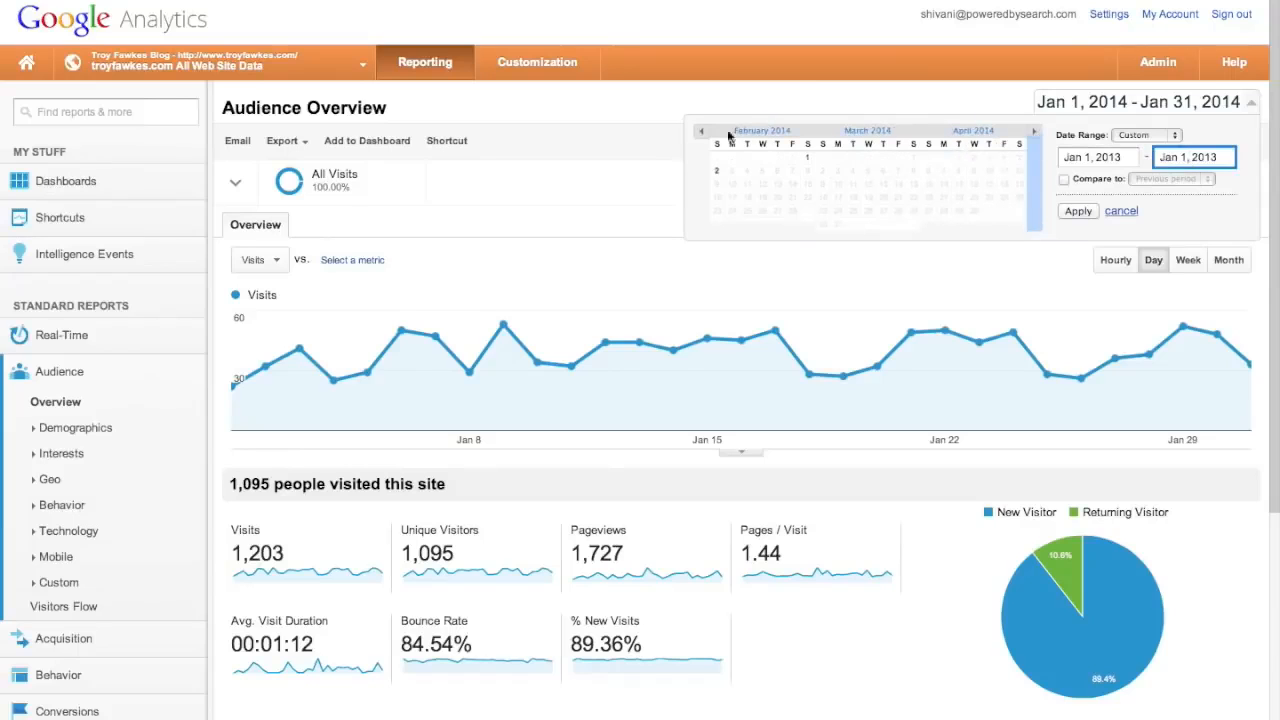
{"action": "left_click", "coordinate": [703, 132]}
{"action": "left_click", "coordinate": [821, 169]}
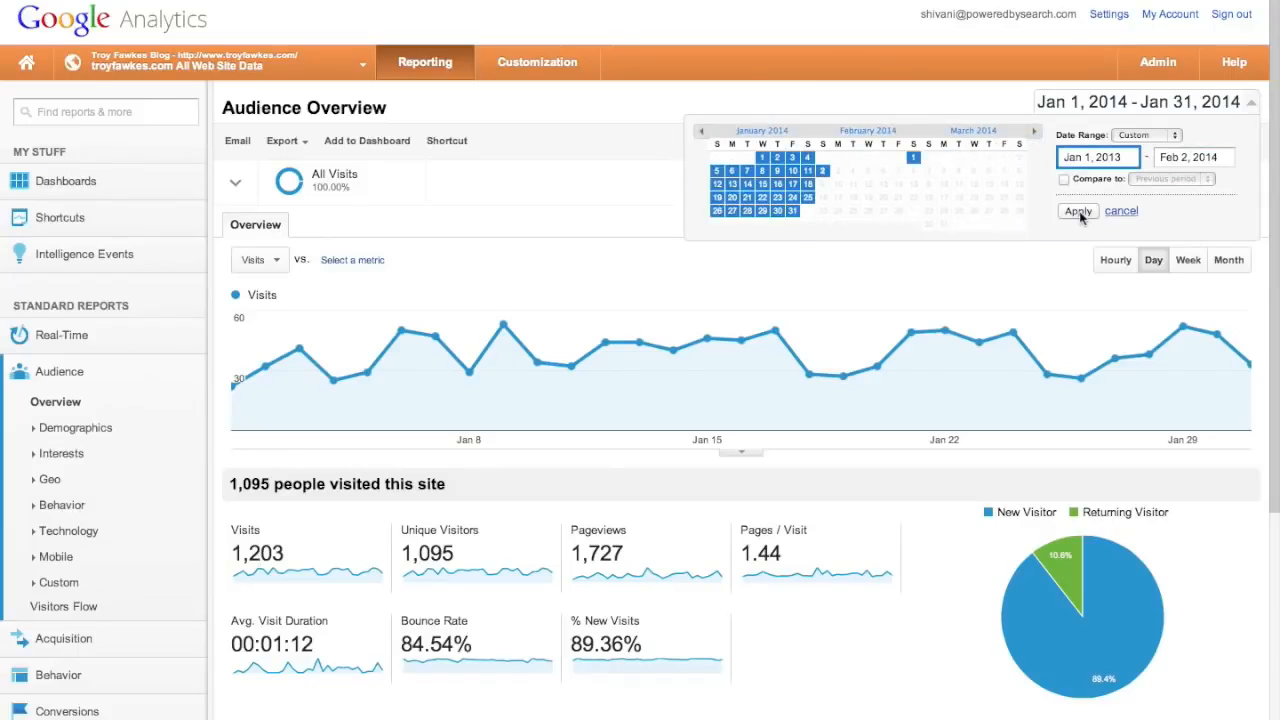
{"action": "left_click", "coordinate": [1078, 212]}
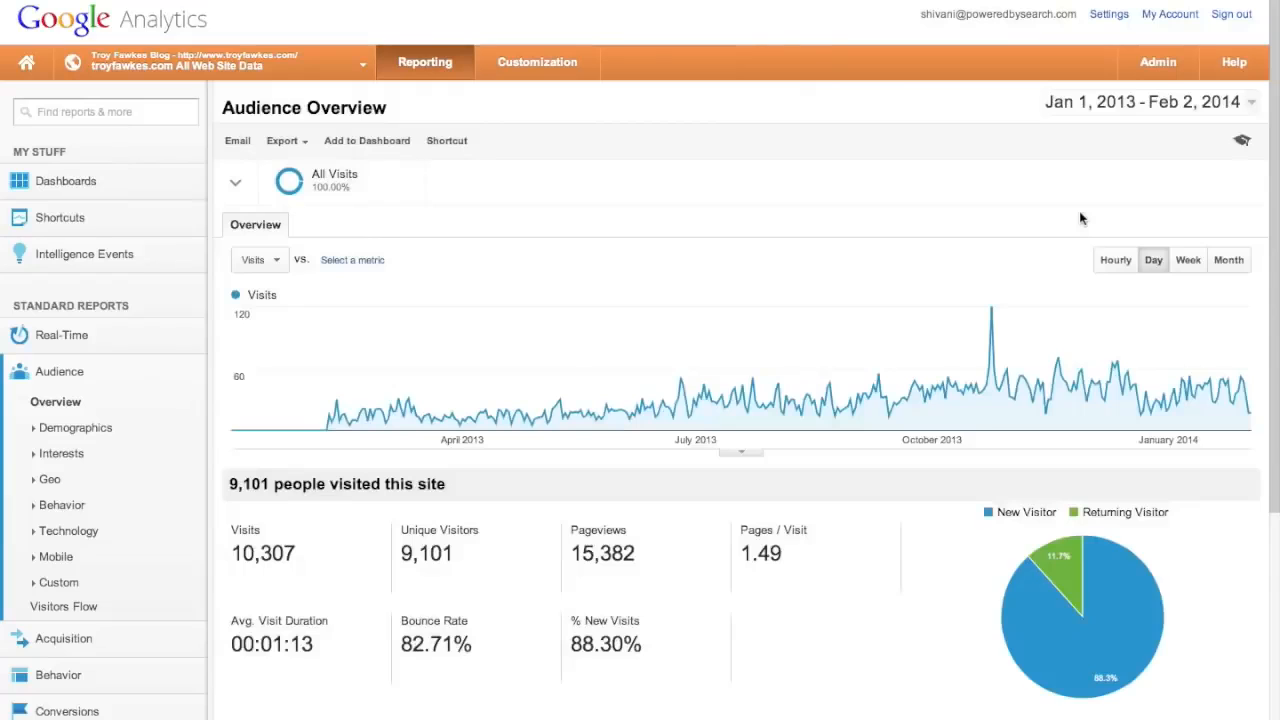
{"action": "left_click", "coordinate": [1230, 262]}
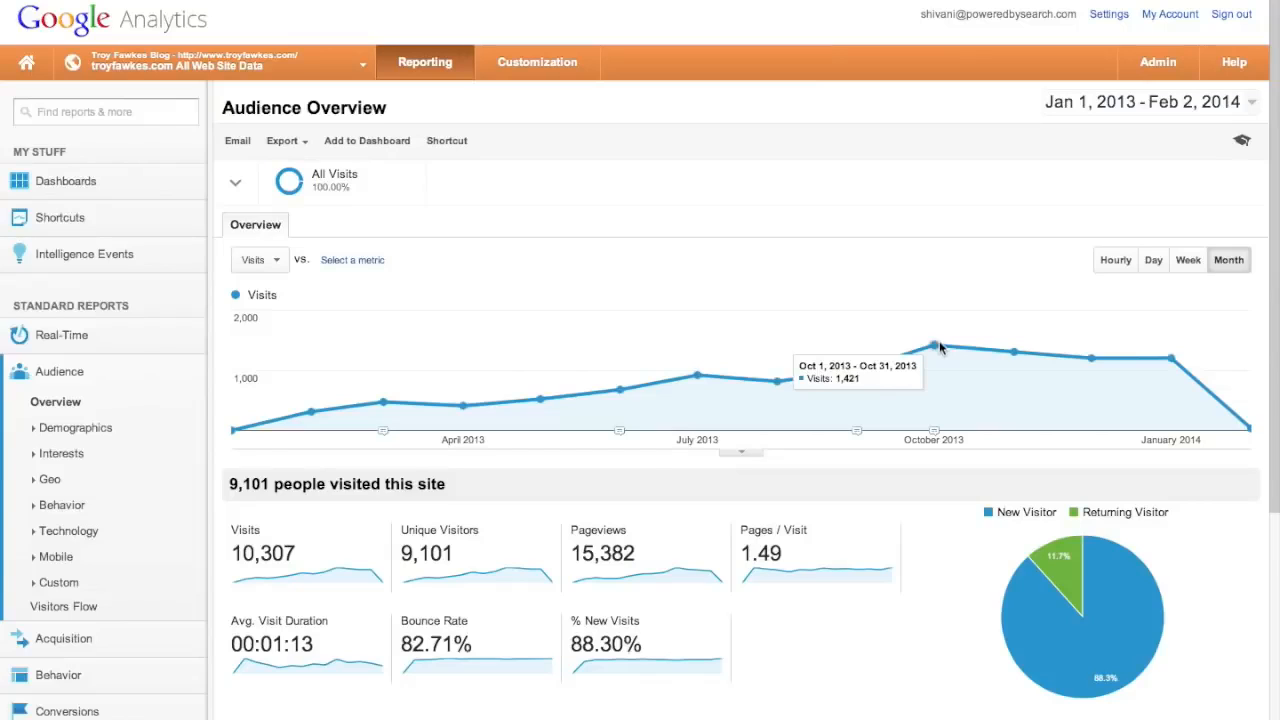
- Write an October 2013 annotation reading 'Highest traffic till present (beginning of Feb 2014)'
{"action": "left_click", "coordinate": [746, 454]}
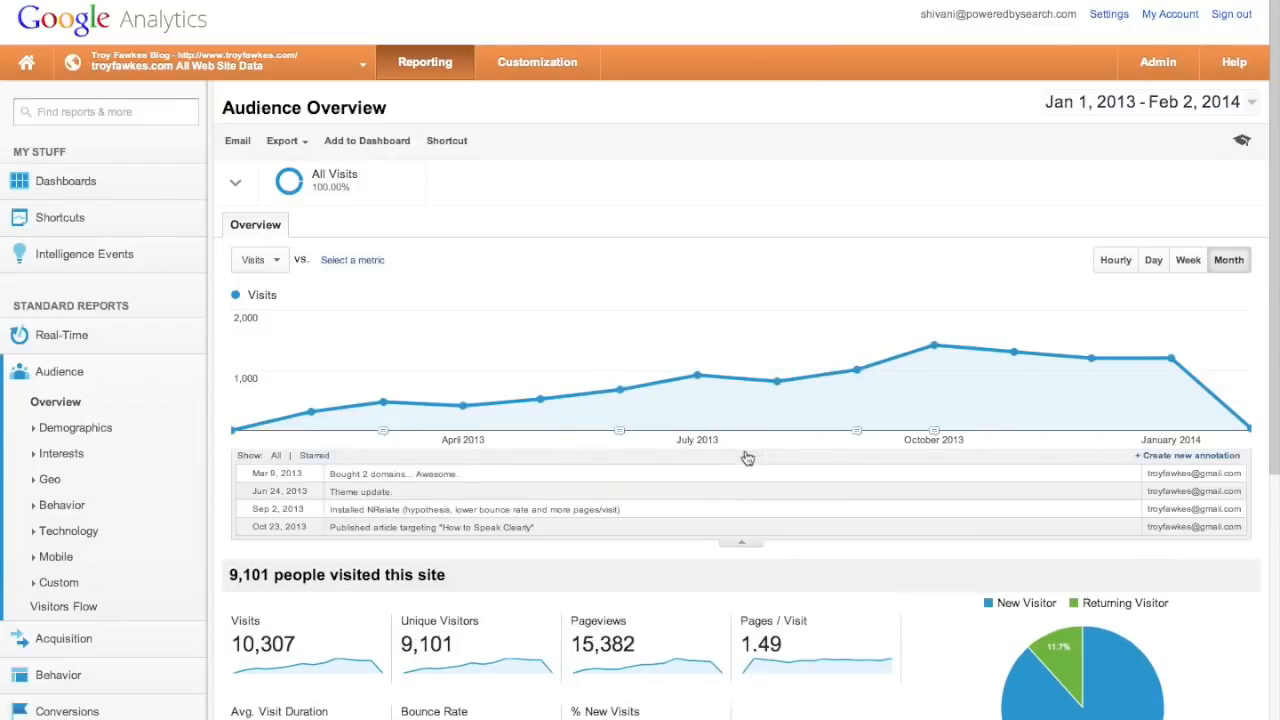
{"action": "left_click", "coordinate": [1194, 456]}
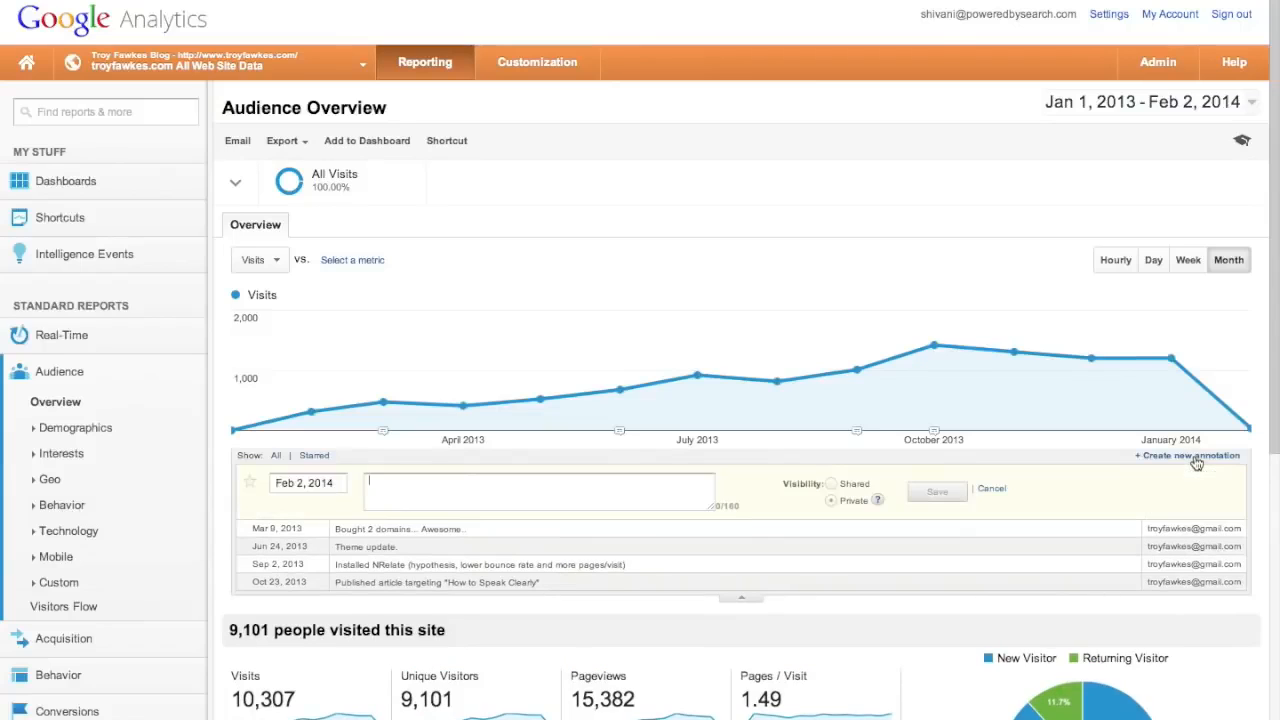
{"action": "left_click", "coordinate": [933, 347]}
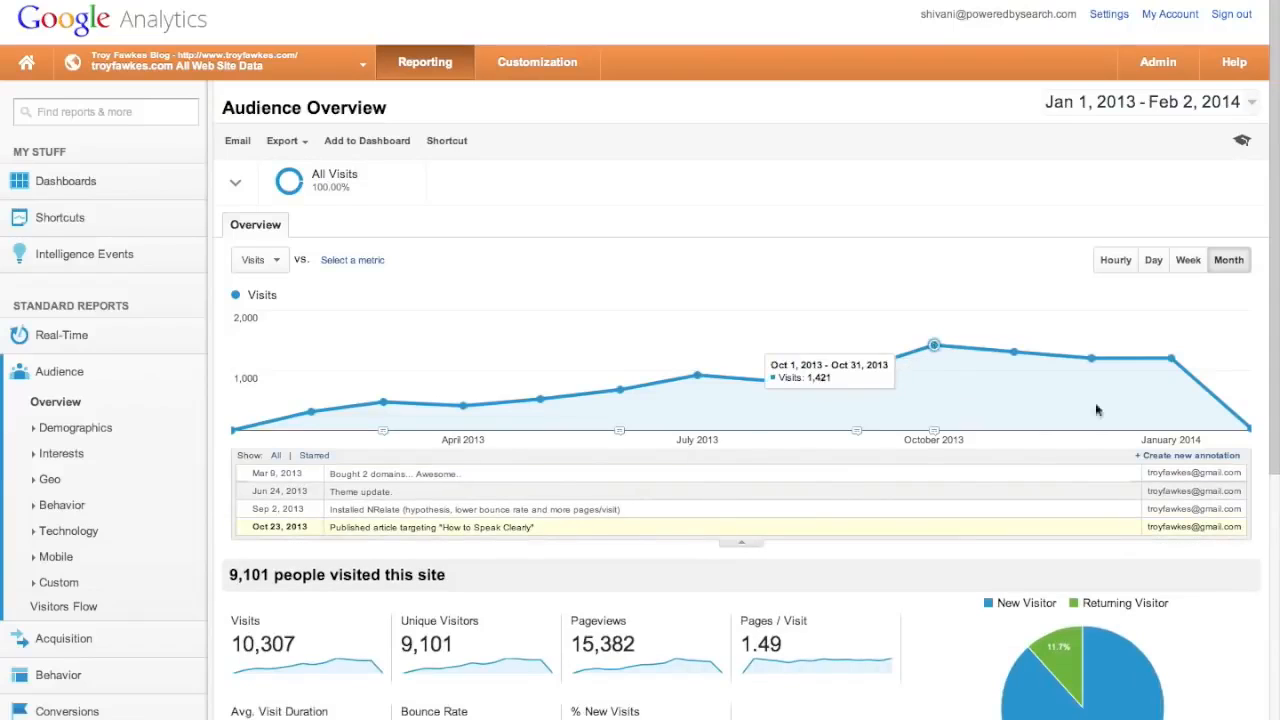
{"action": "left_click", "coordinate": [1184, 457]}
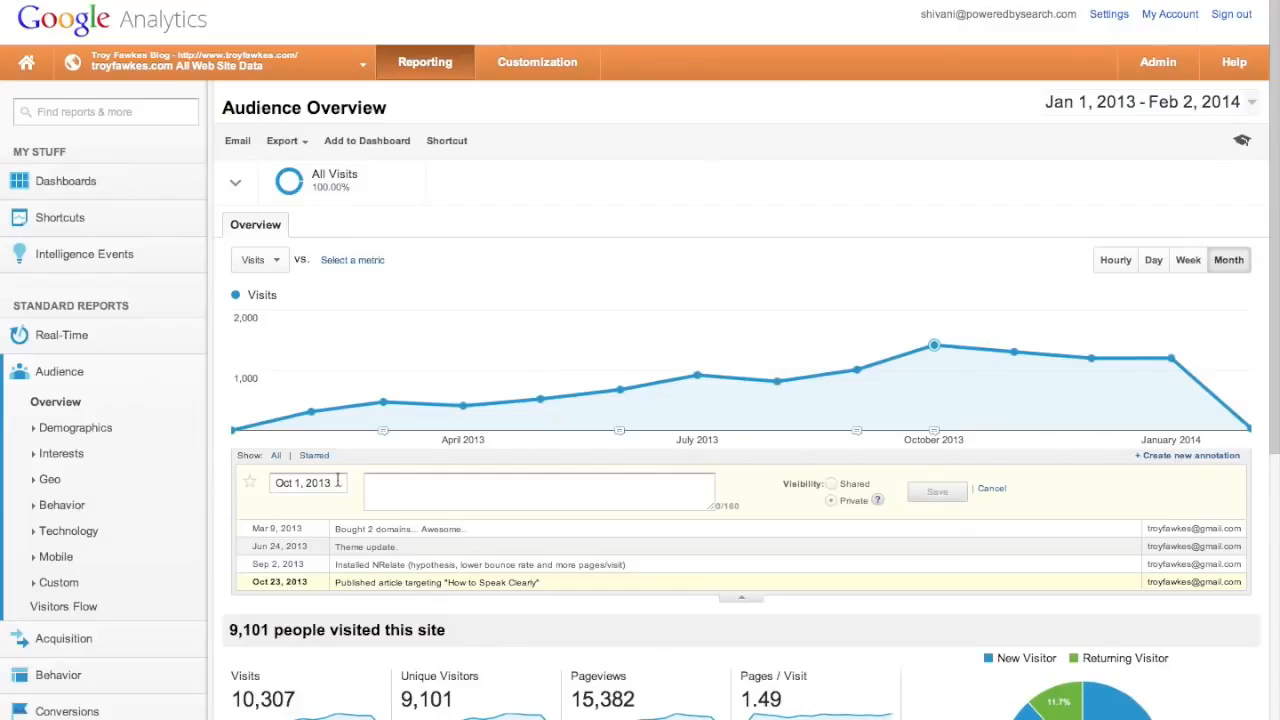
{"action": "type", "text": "Highest traffic till present"}
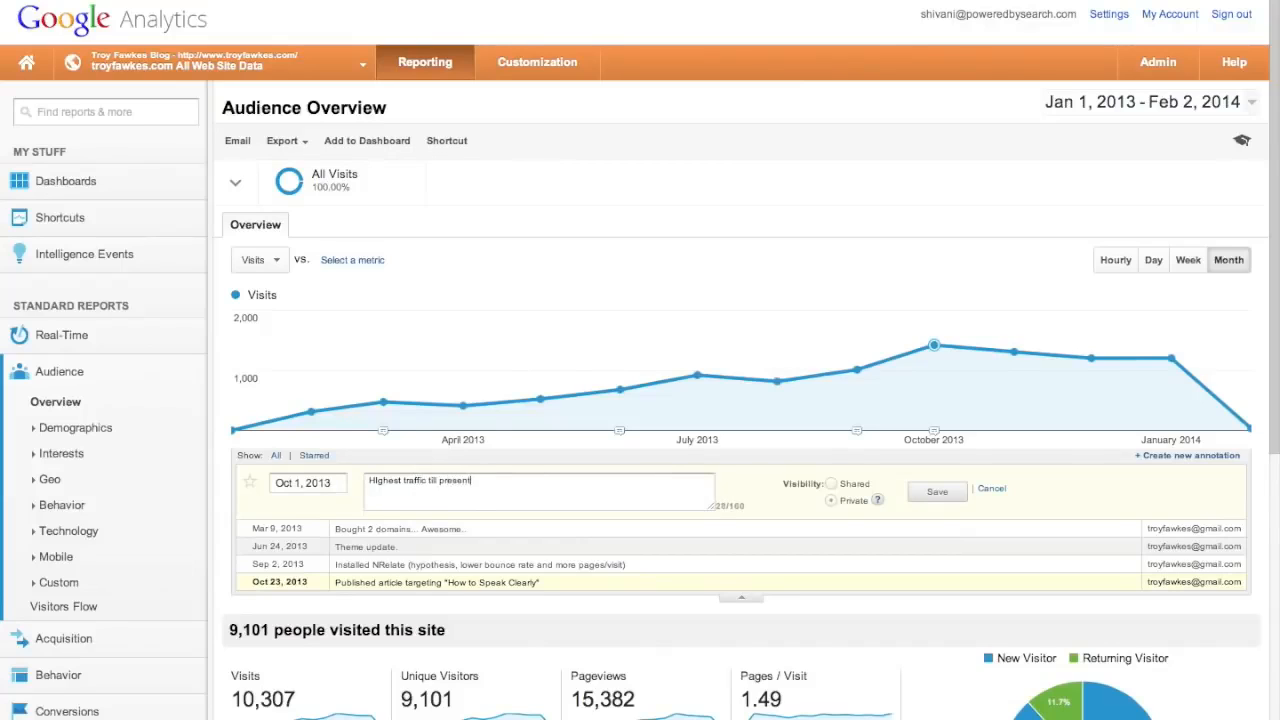
{"action": "type", "text": " (begn"}
{"action": "key", "text": "BackSpace"}
{"action": "type", "text": "inning of Feb 2014)"}
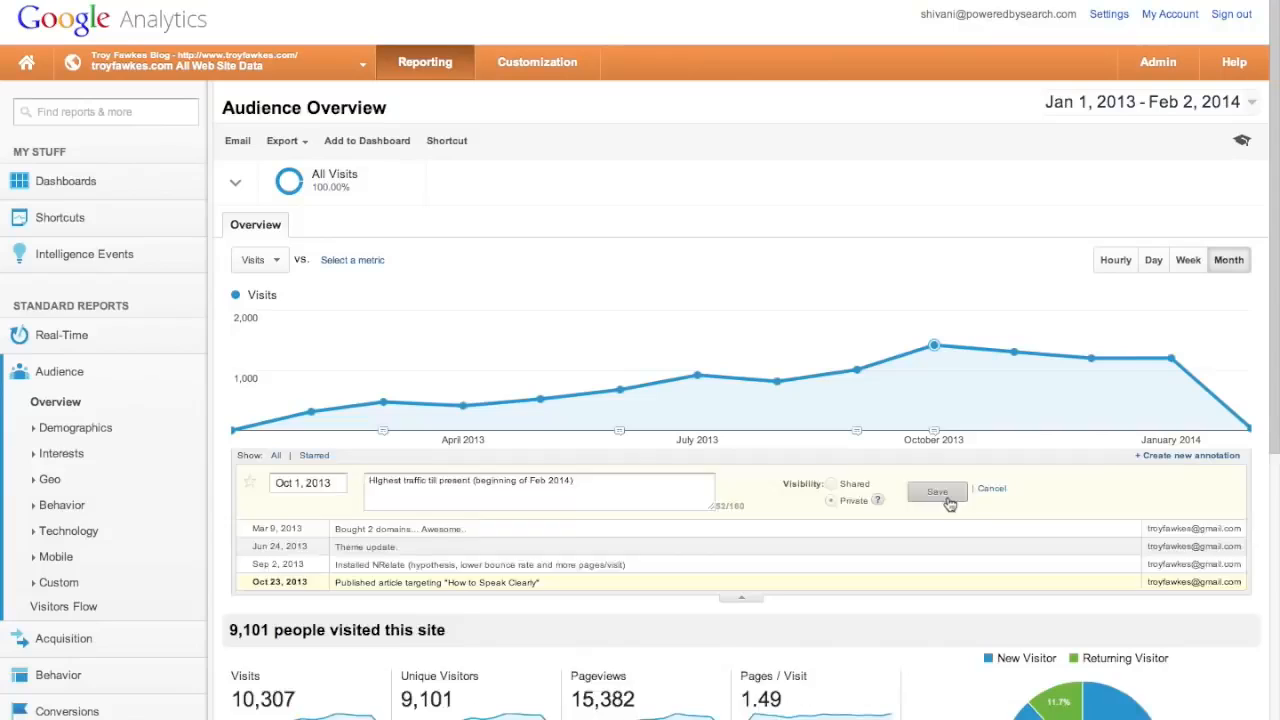
- Save the private Oct 1, 2013 annotation and view it in Admin's Annotations list
{"action": "left_click", "coordinate": [937, 491]}
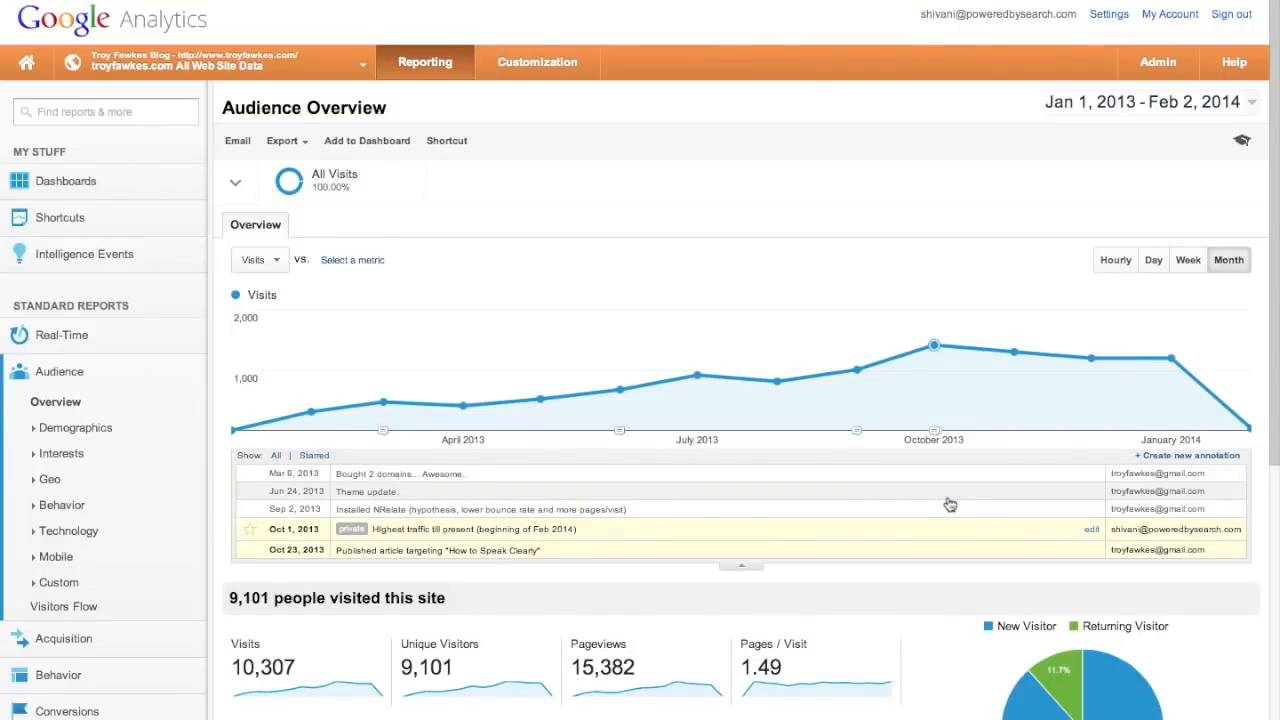
{"action": "left_click", "coordinate": [1157, 63]}
{"action": "left_click", "coordinate": [930, 462]}
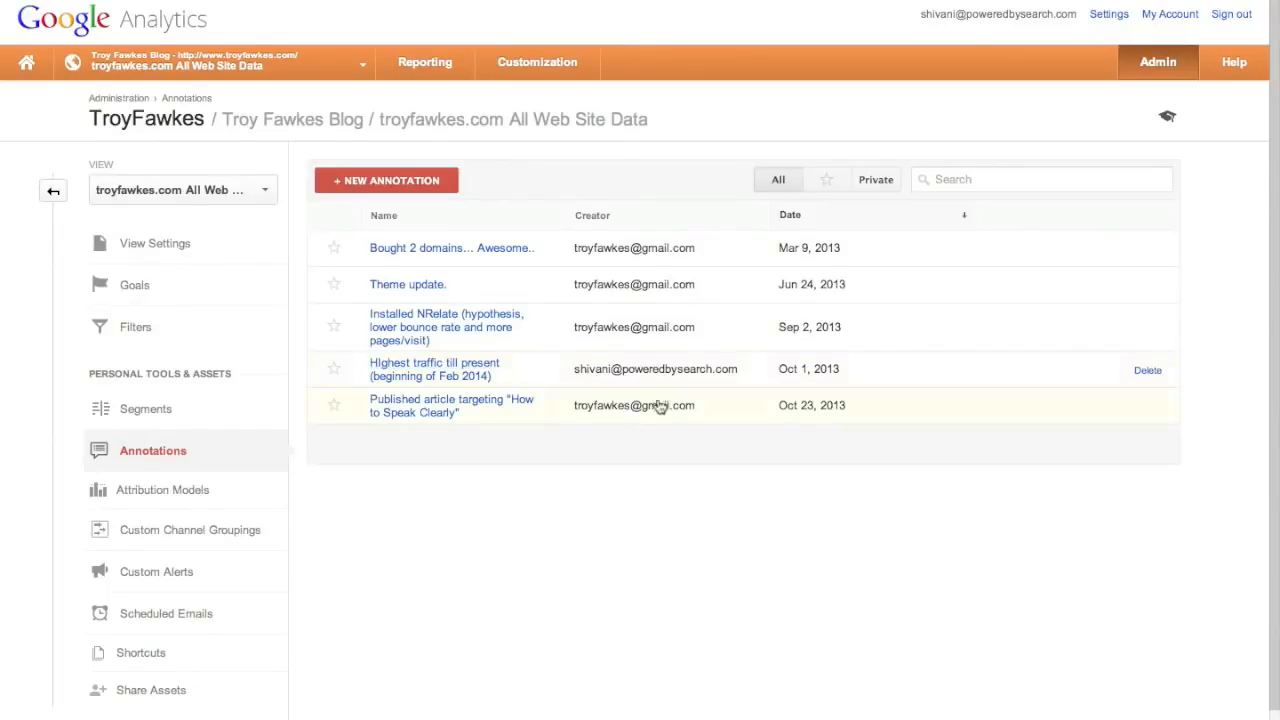
- Open the view's Attribution Models page, which lists no models yet
{"action": "left_click", "coordinate": [211, 494]}
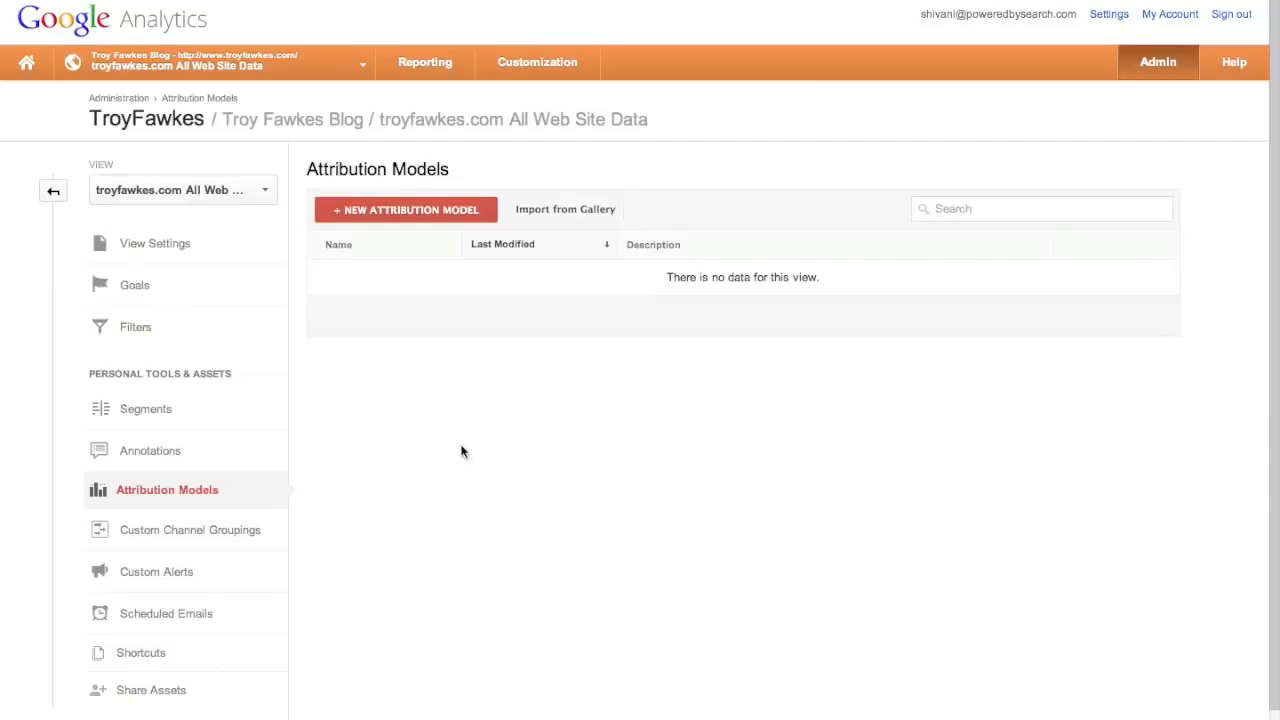
- Start a new attribution model, leaving the name empty and the baseline as Linear
{"action": "left_click", "coordinate": [433, 212]}
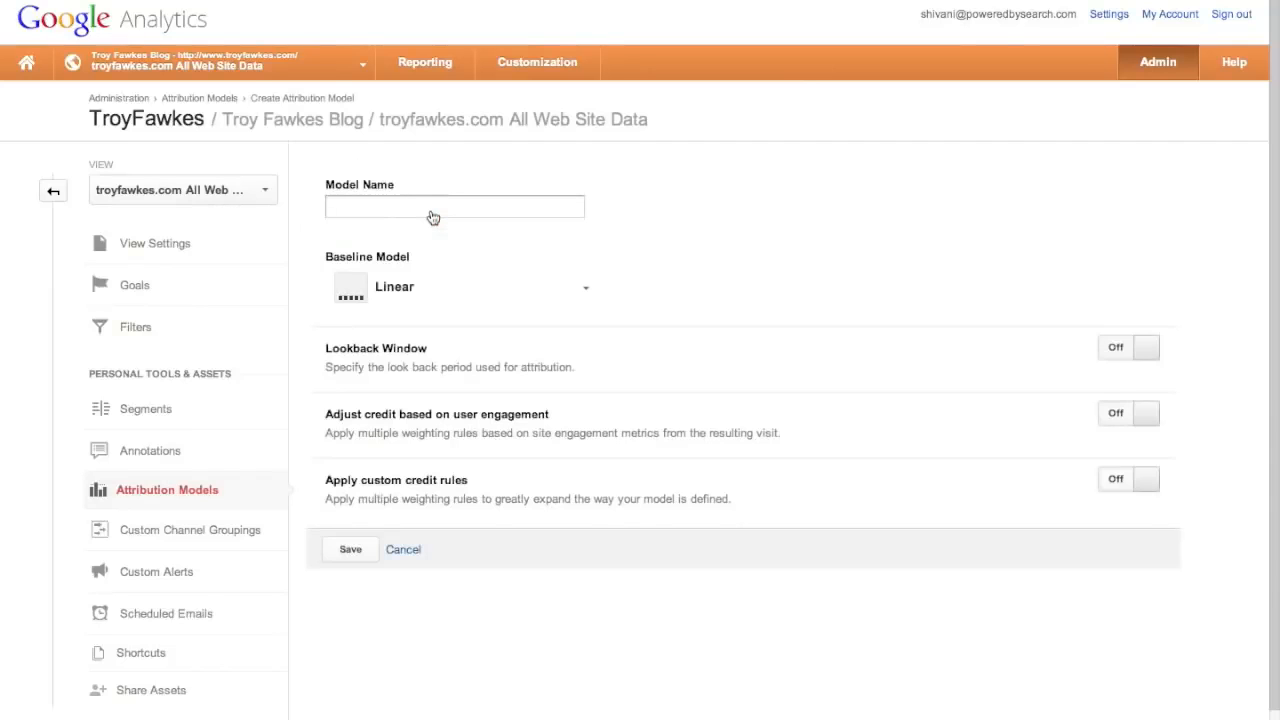
{"action": "left_click", "coordinate": [437, 207]}
{"action": "left_click", "coordinate": [570, 289]}
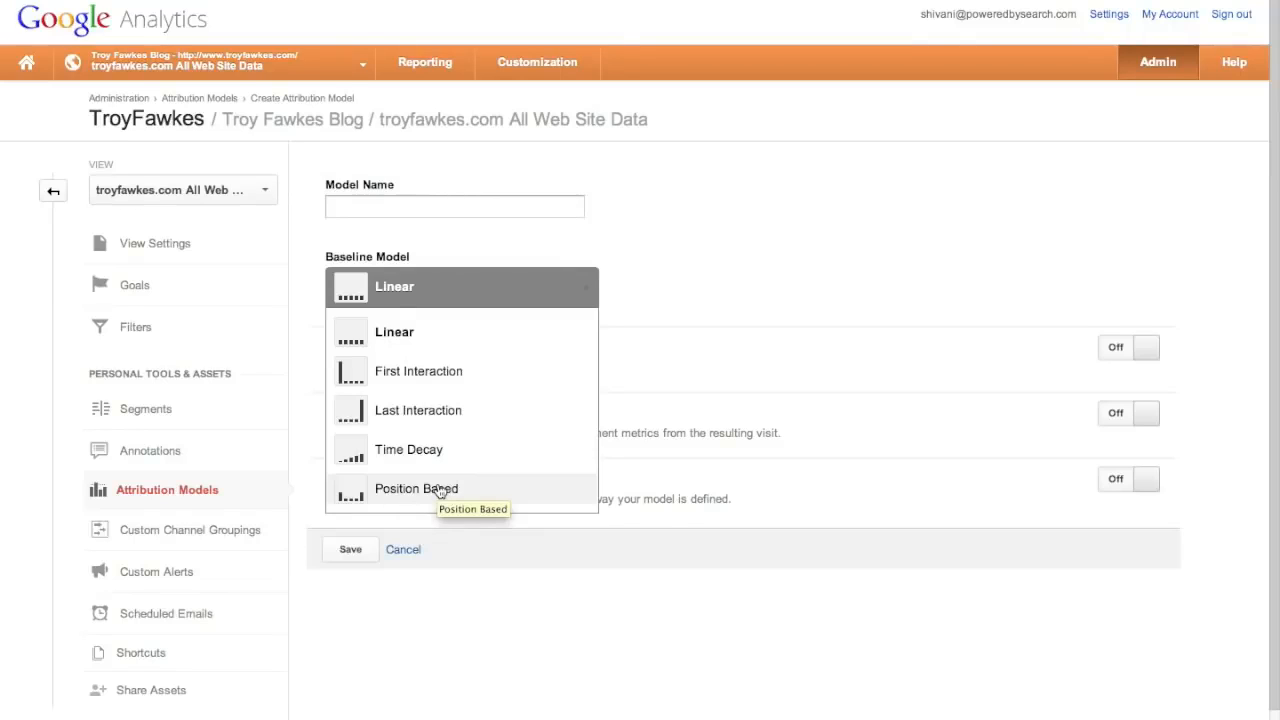
{"action": "left_click", "coordinate": [734, 160]}
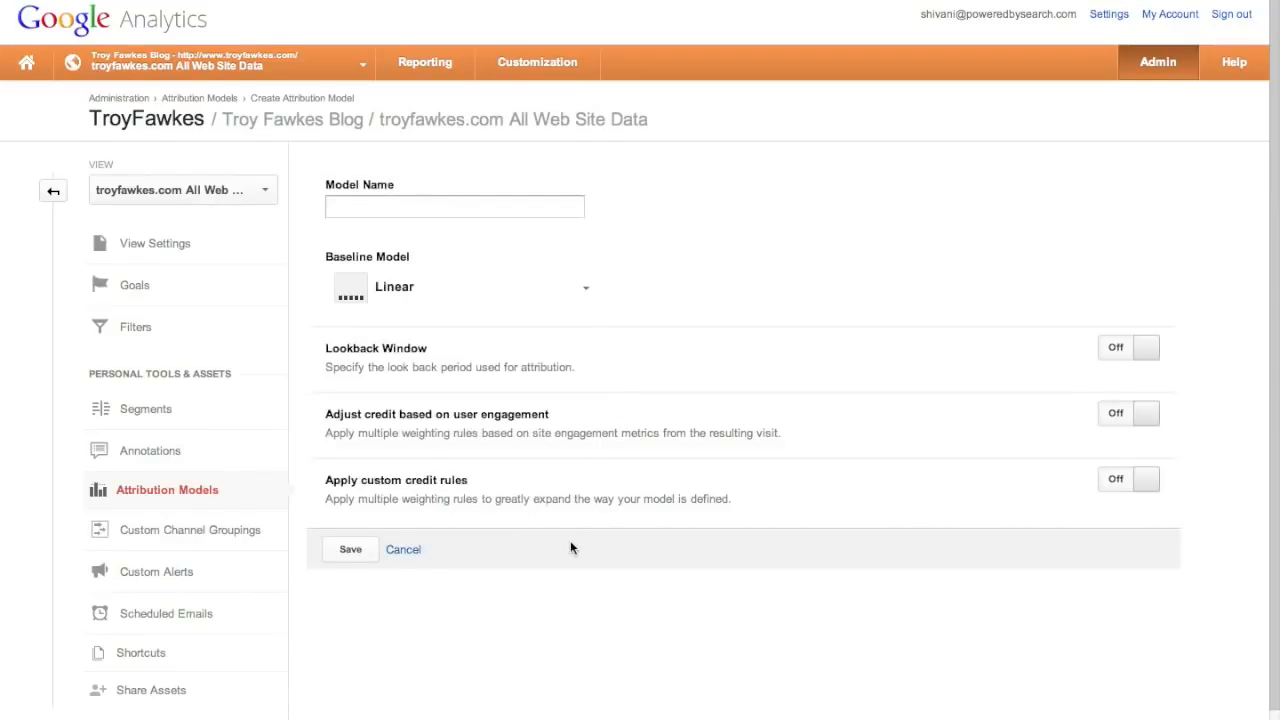
{"action": "scroll", "coordinate": [570, 540], "scroll_direction": "down", "scroll_amount": 1}
{"action": "scroll", "coordinate": [571, 547], "scroll_direction": "up", "scroll_amount": 1}
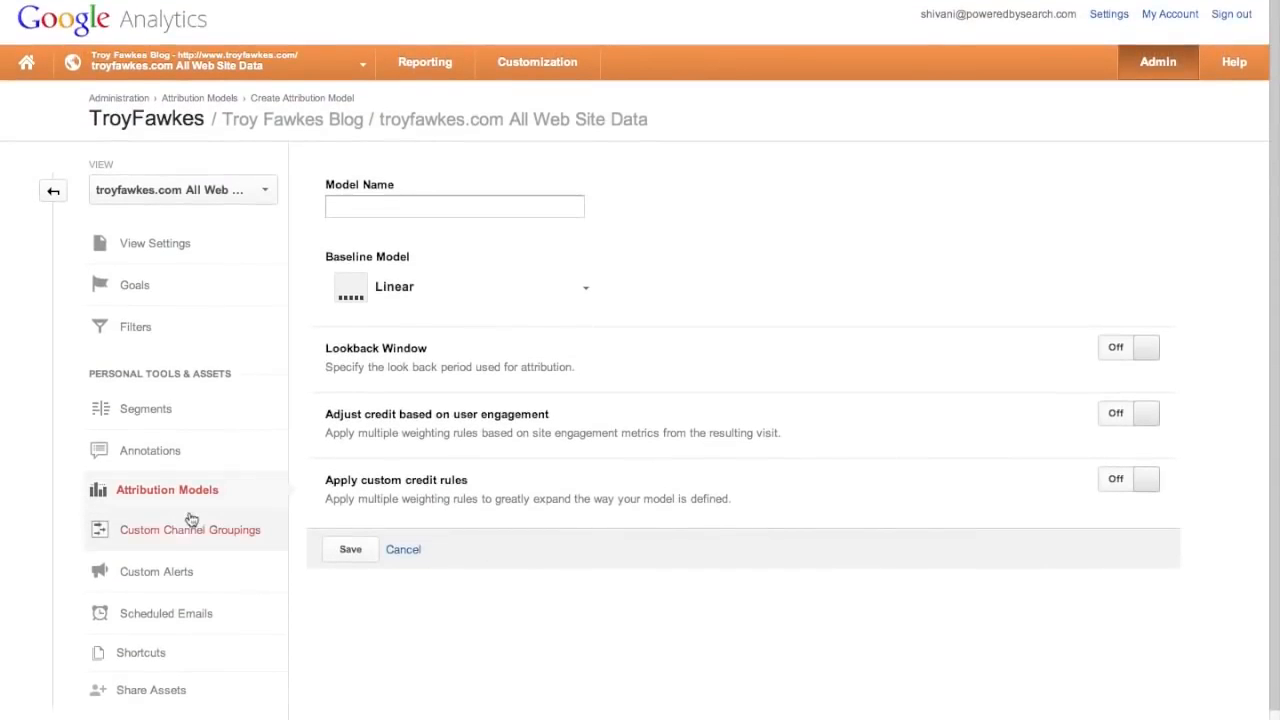
- Look at the empty Custom Channel Groupings page, then open the empty Custom Alerts list
{"action": "left_click", "coordinate": [180, 531]}
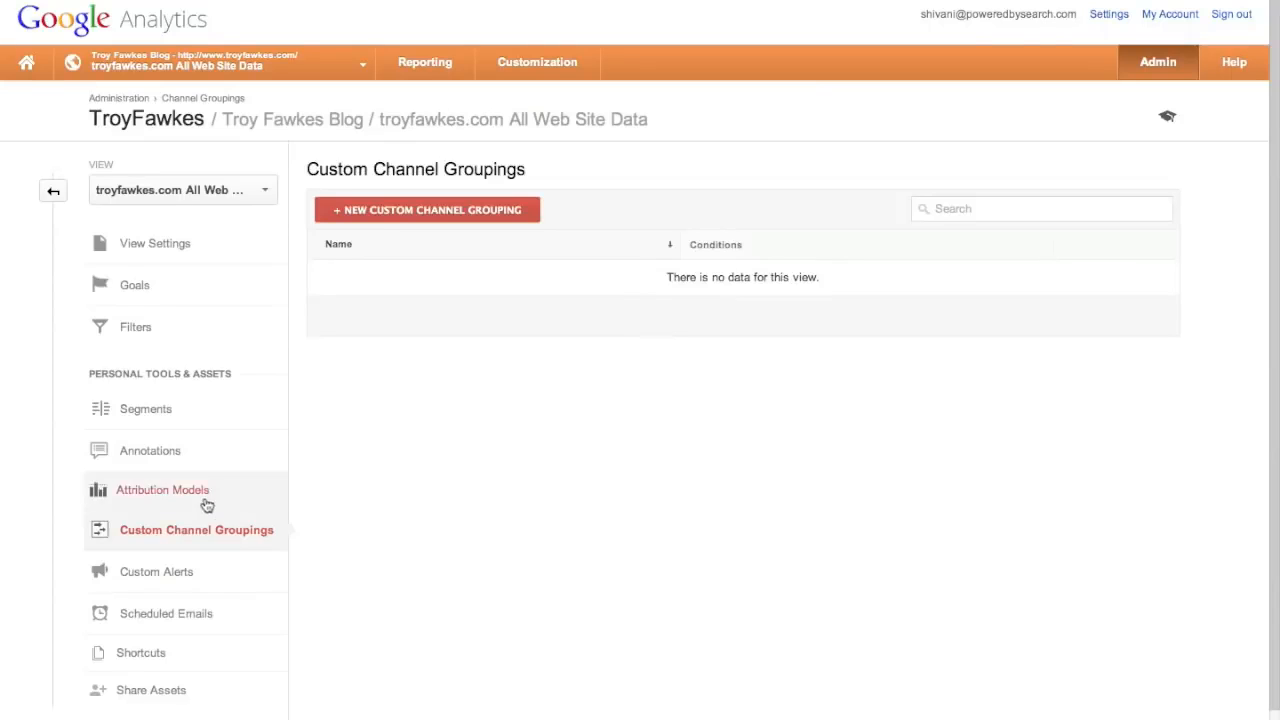
{"action": "left_click", "coordinate": [168, 589]}
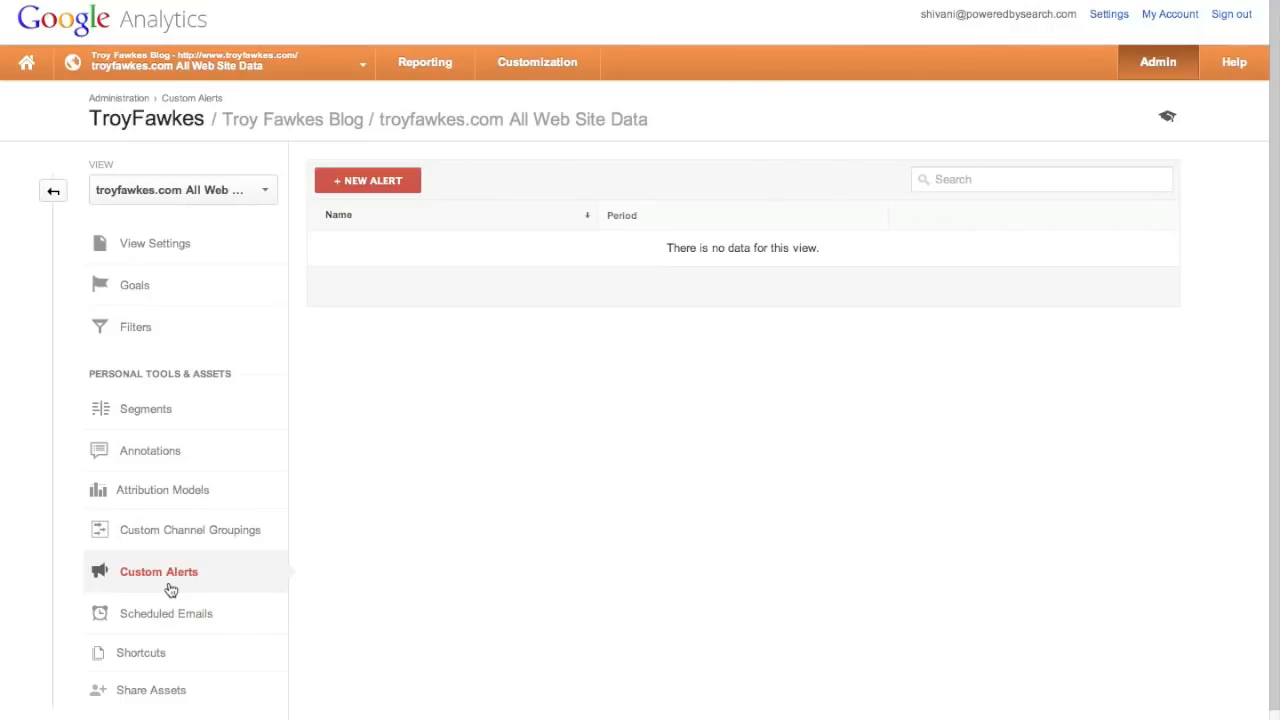
- Start a new custom alert named '2000 page views completed'
{"action": "left_click", "coordinate": [392, 180]}
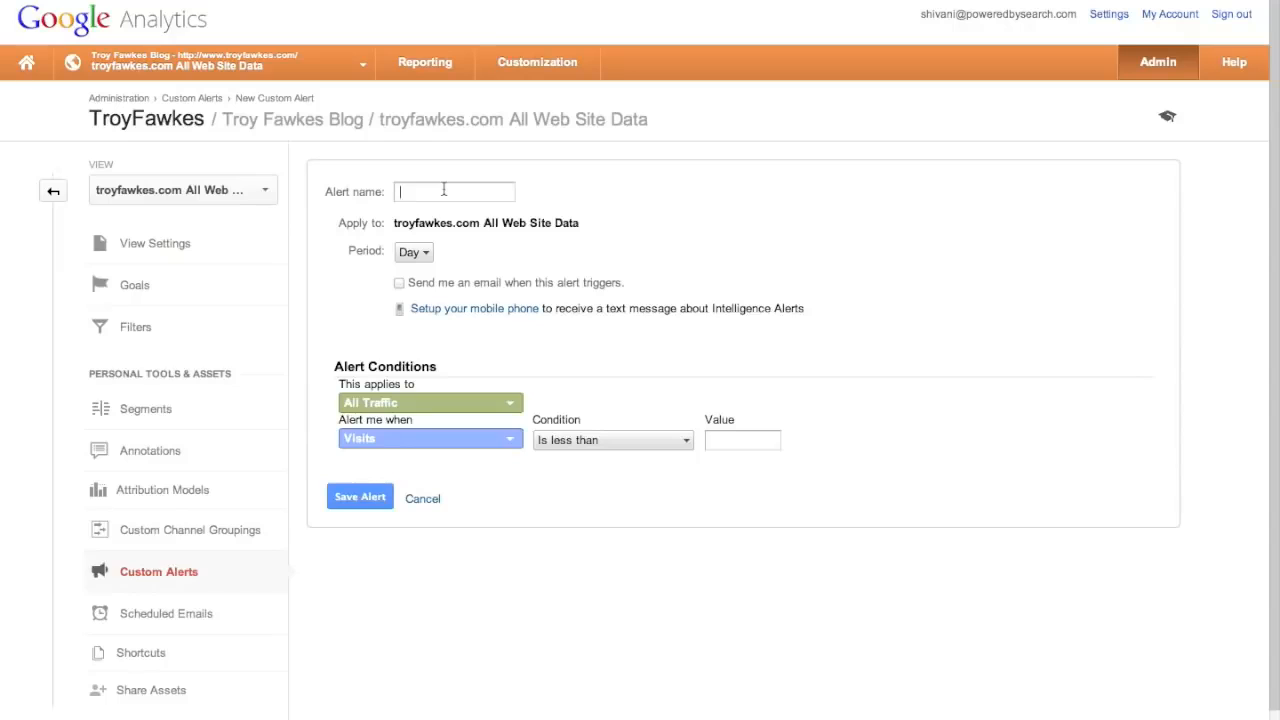
{"action": "type", "text": "2000 v"}
{"action": "key", "text": "BackSpace"}
{"action": "type", "text": "page views completed"}
- Make the alert fire when Pageviews is greater than 2000
{"action": "left_click", "coordinate": [435, 448]}
{"action": "left_click", "coordinate": [414, 550]}
{"action": "left_click", "coordinate": [612, 440]}
{"action": "left_click", "coordinate": [690, 486]}
{"action": "left_click", "coordinate": [731, 440]}
{"action": "type", "text": "2000"}
- Turn on email notification without adding extra recipients, and save the alert
{"action": "left_click", "coordinate": [399, 283]}
{"action": "left_click", "coordinate": [760, 288]}
{"action": "left_click", "coordinate": [886, 438]}
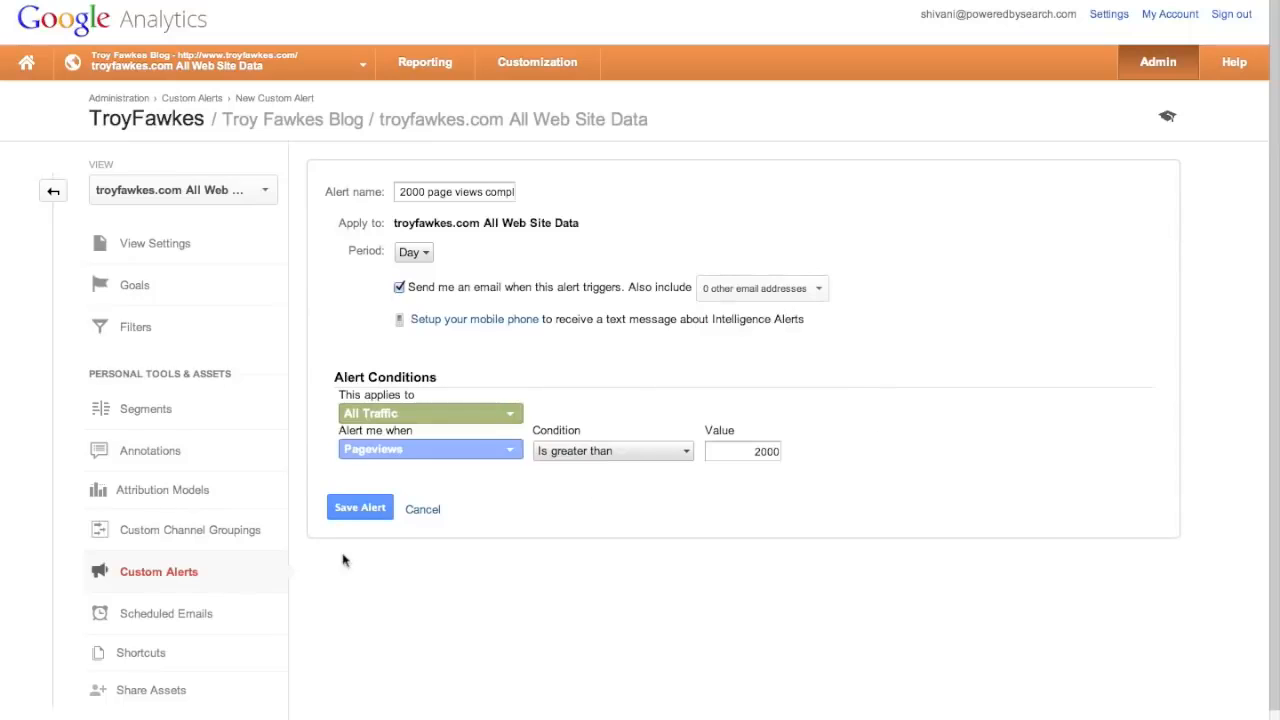
{"action": "left_click", "coordinate": [367, 510]}
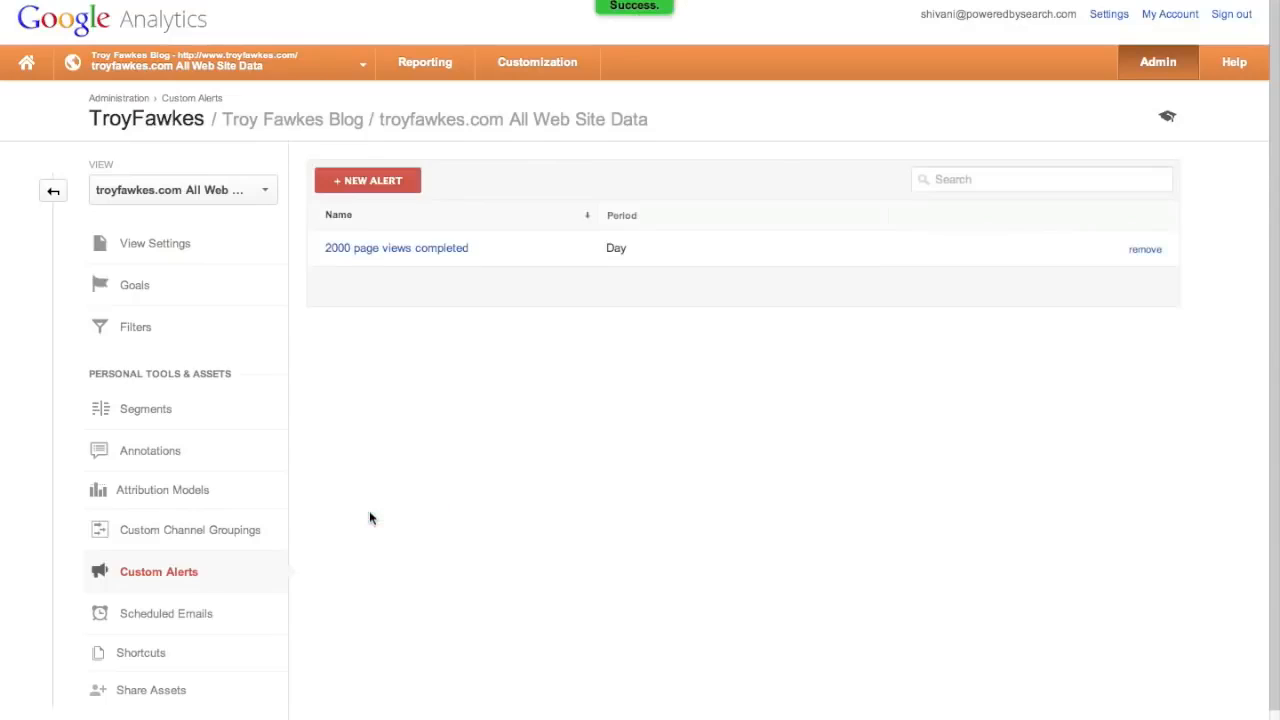
- Check the Scheduled Emails page, then start emailing the Audience Overview report
{"action": "left_click", "coordinate": [174, 614]}
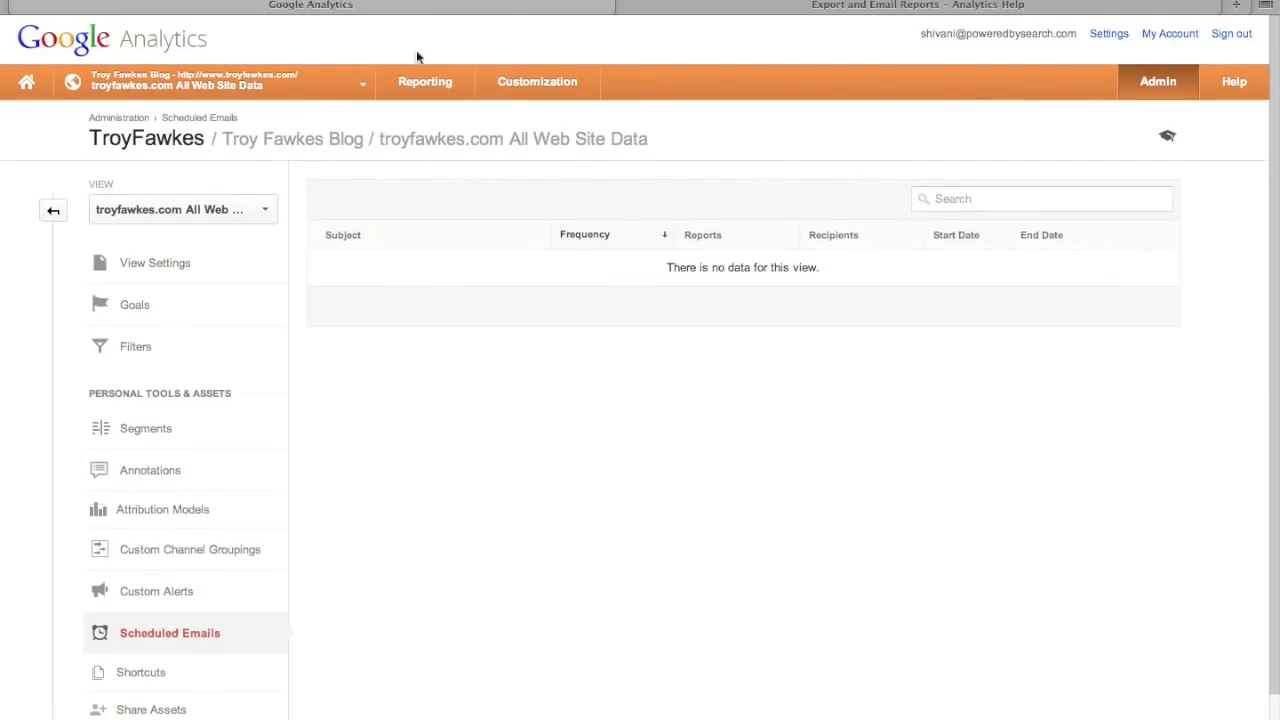
{"action": "left_click", "coordinate": [434, 89]}
{"action": "left_click", "coordinate": [238, 161]}
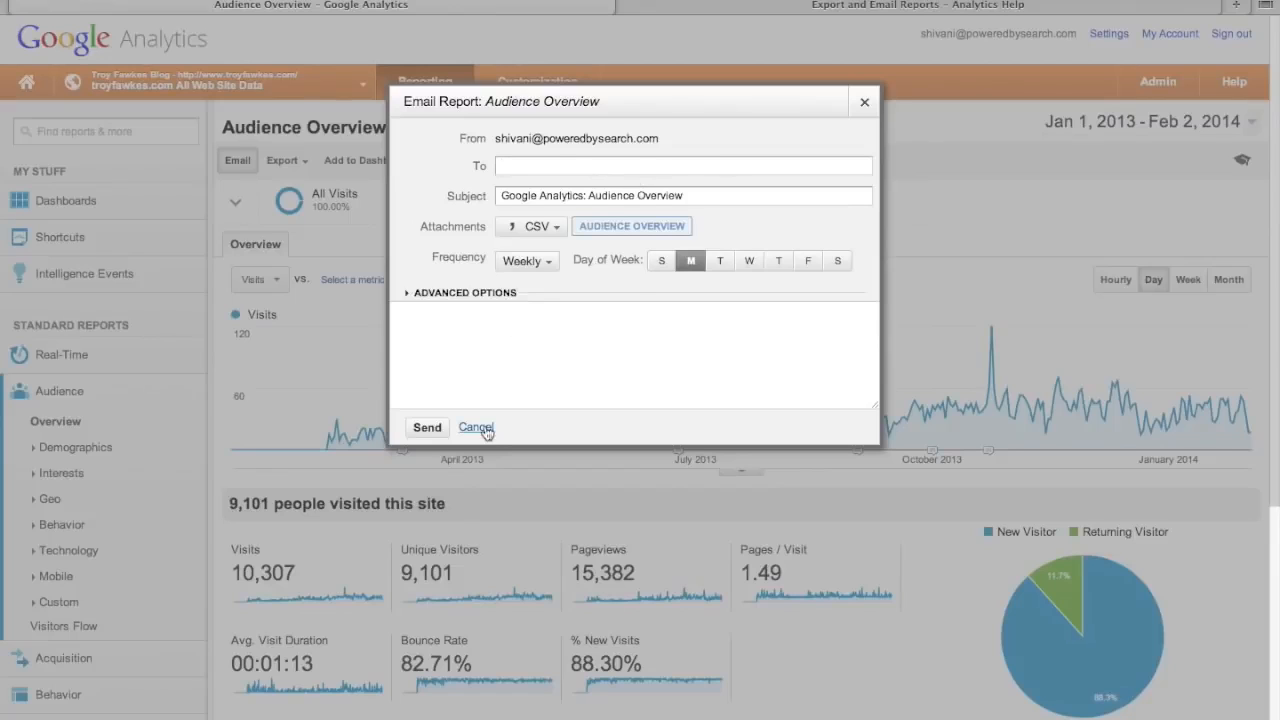
- Look at the sending frequencies, close the email dialog unsent, and go to Admin
{"action": "left_click", "coordinate": [545, 264]}
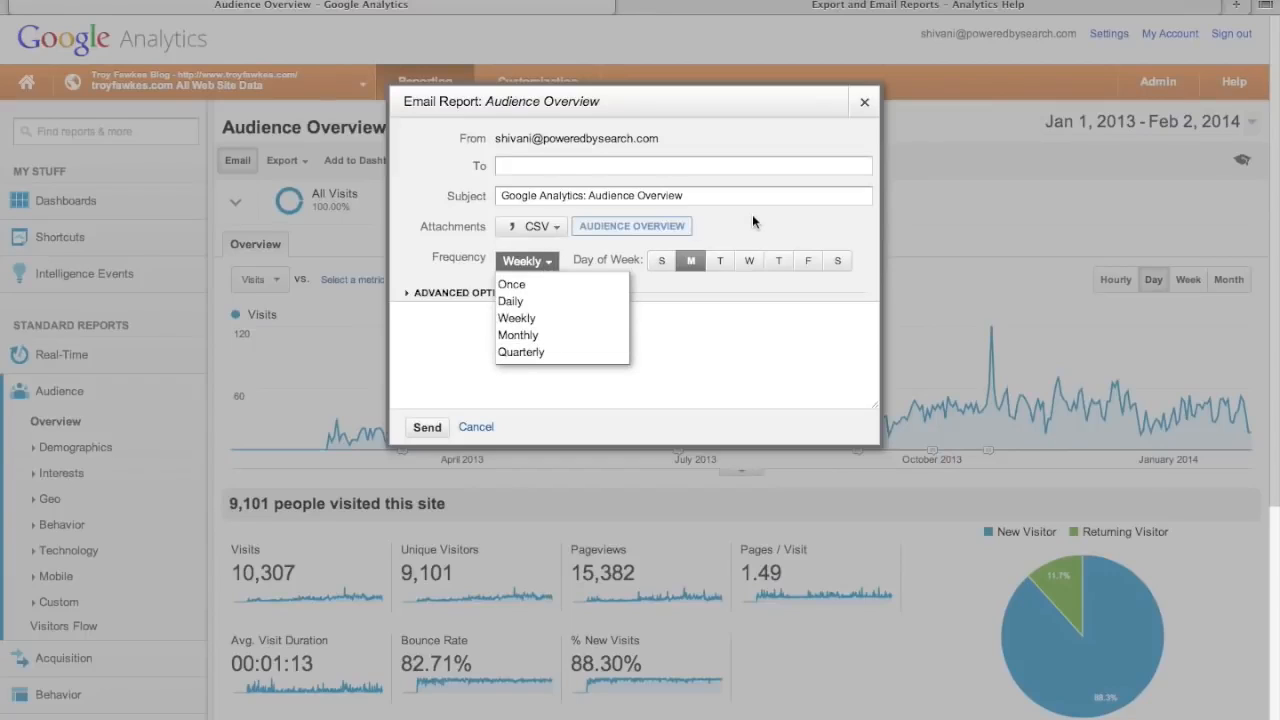
{"action": "left_click", "coordinate": [865, 104]}
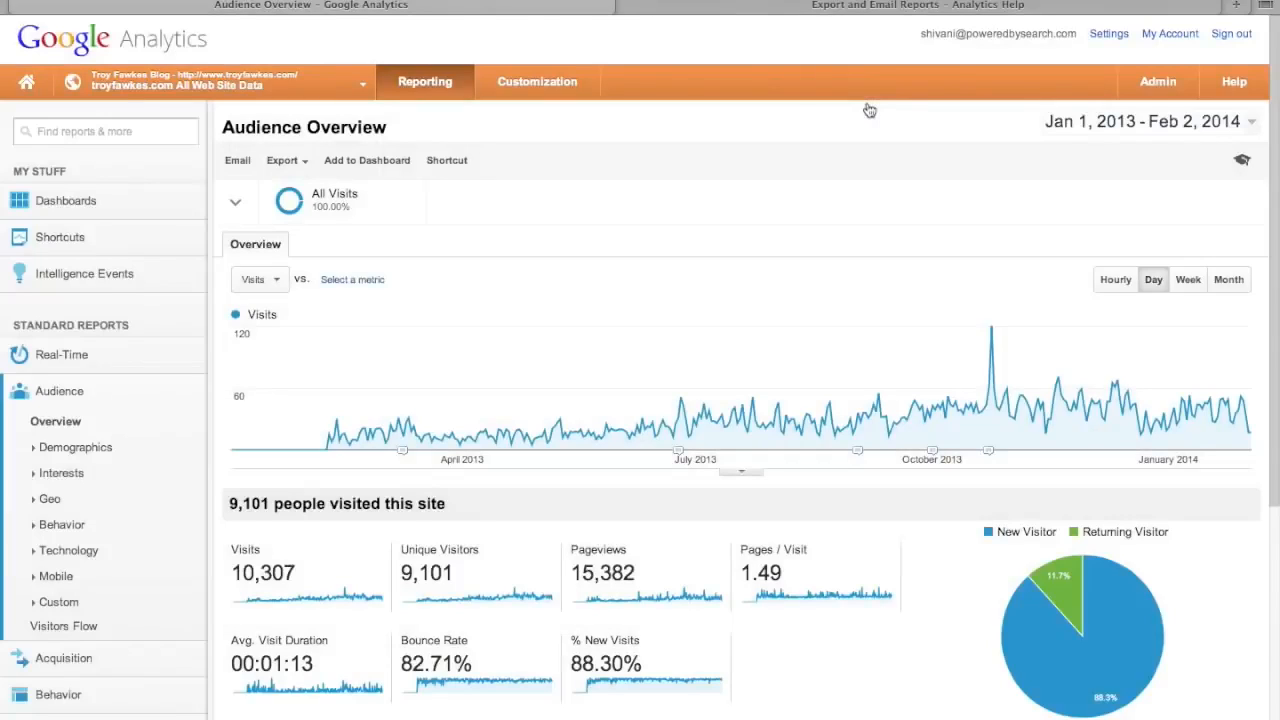
{"action": "left_click", "coordinate": [1166, 85]}
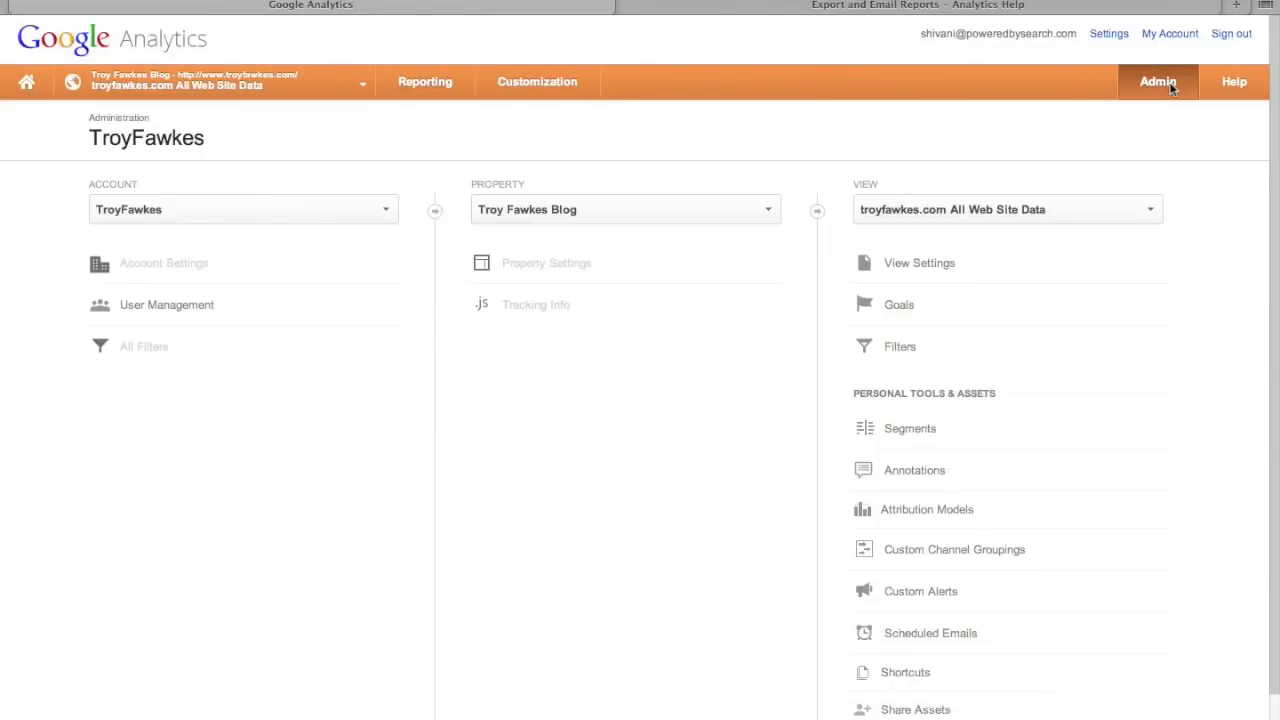
- Check the empty Shortcuts list, then return to the Jan 2013–Feb 2014 Audience Overview
{"action": "left_click", "coordinate": [904, 671]}
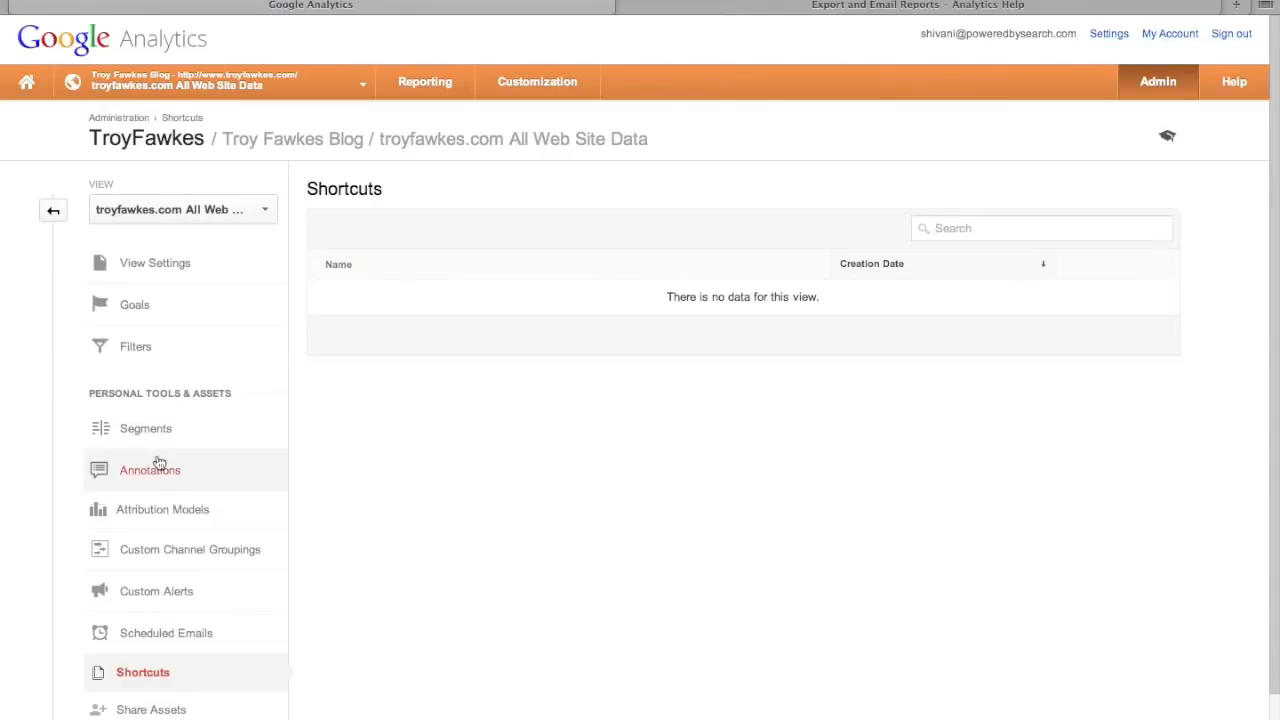
{"action": "left_click", "coordinate": [423, 83]}
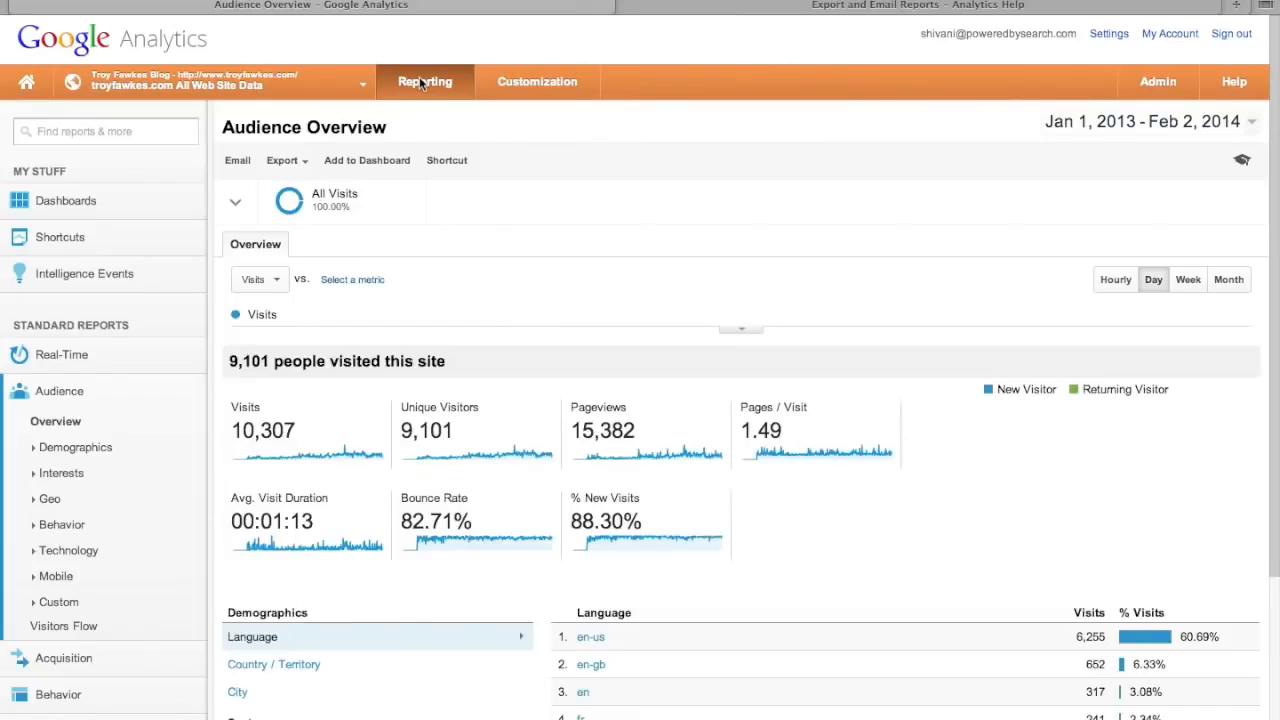
{"action": "scroll", "coordinate": [500, 289], "scroll_direction": "down", "scroll_amount": 2}
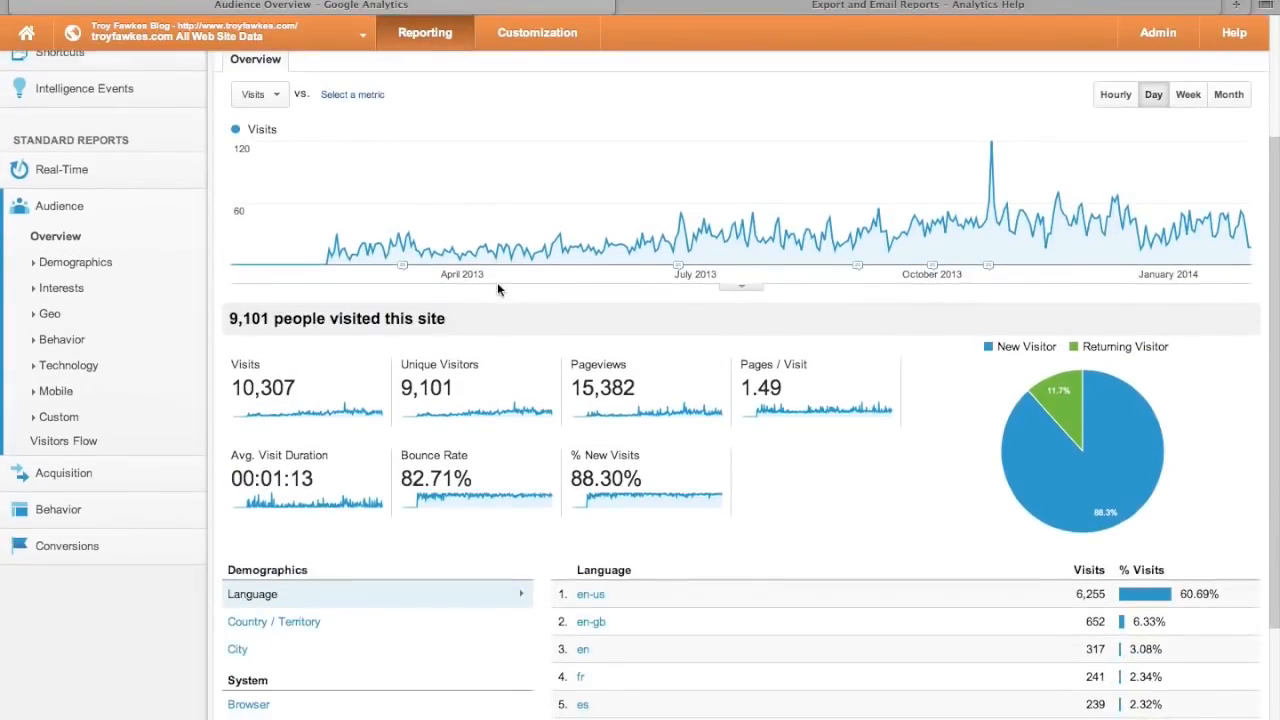
{"action": "scroll", "coordinate": [498, 289], "scroll_direction": "up", "scroll_amount": 2}
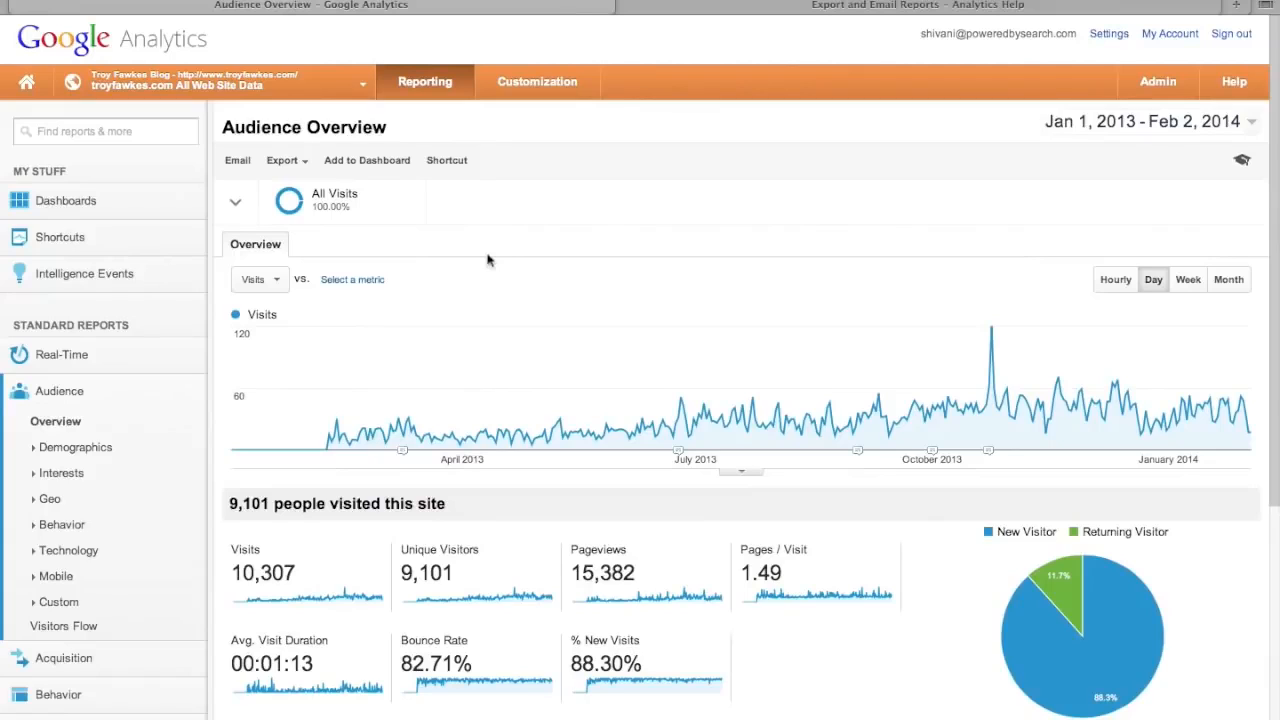
- Compare Visits with Pageviews on the chart, grouped by month
{"action": "left_click", "coordinate": [279, 285]}
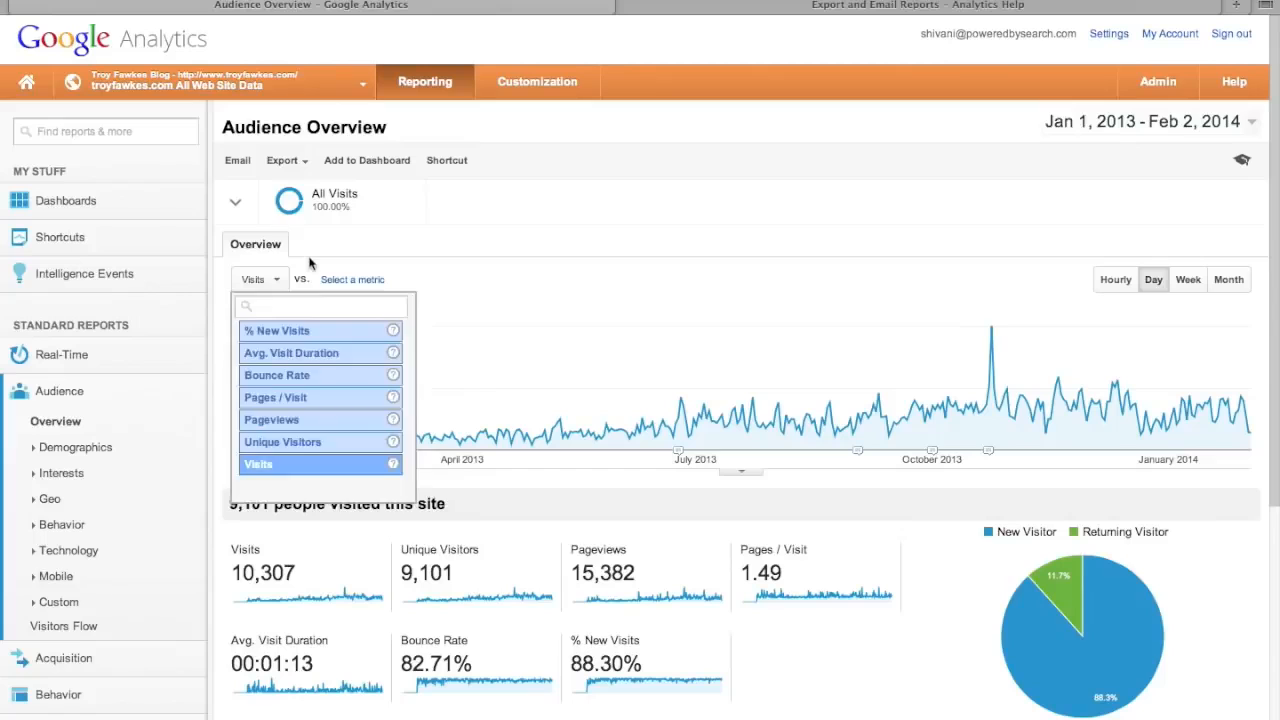
{"action": "left_click", "coordinate": [375, 285]}
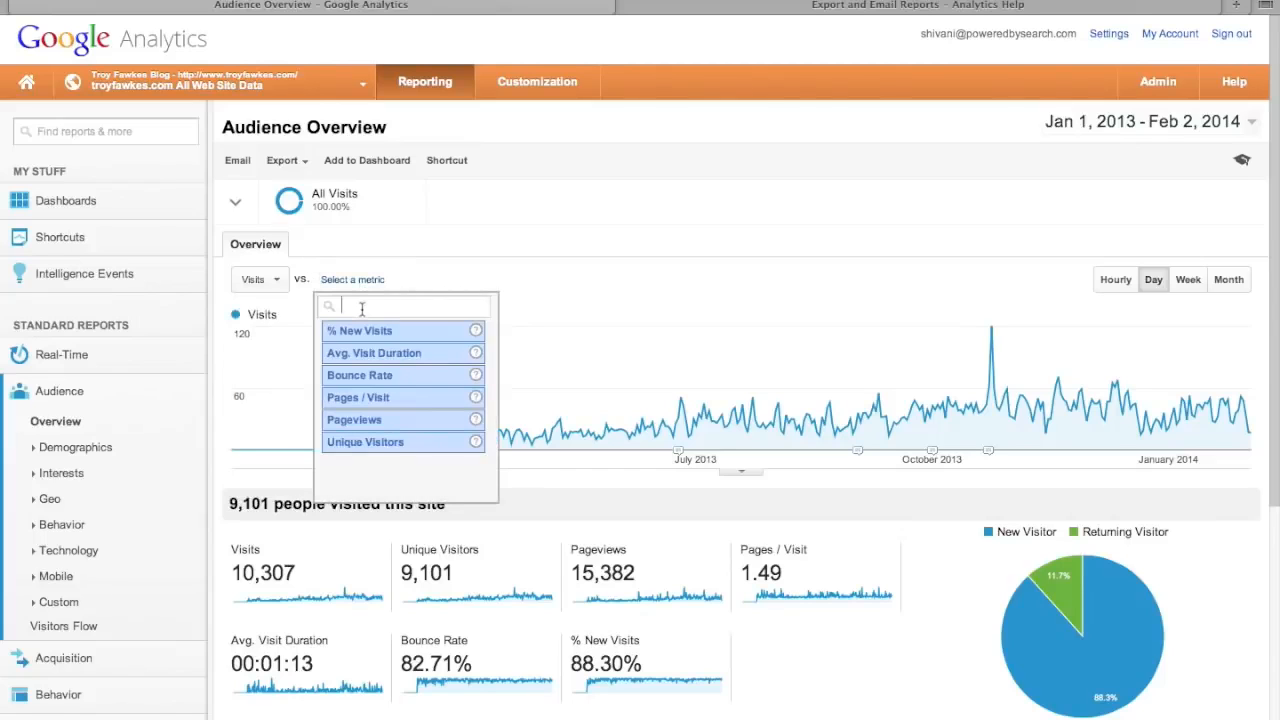
{"action": "type", "text": "page"}
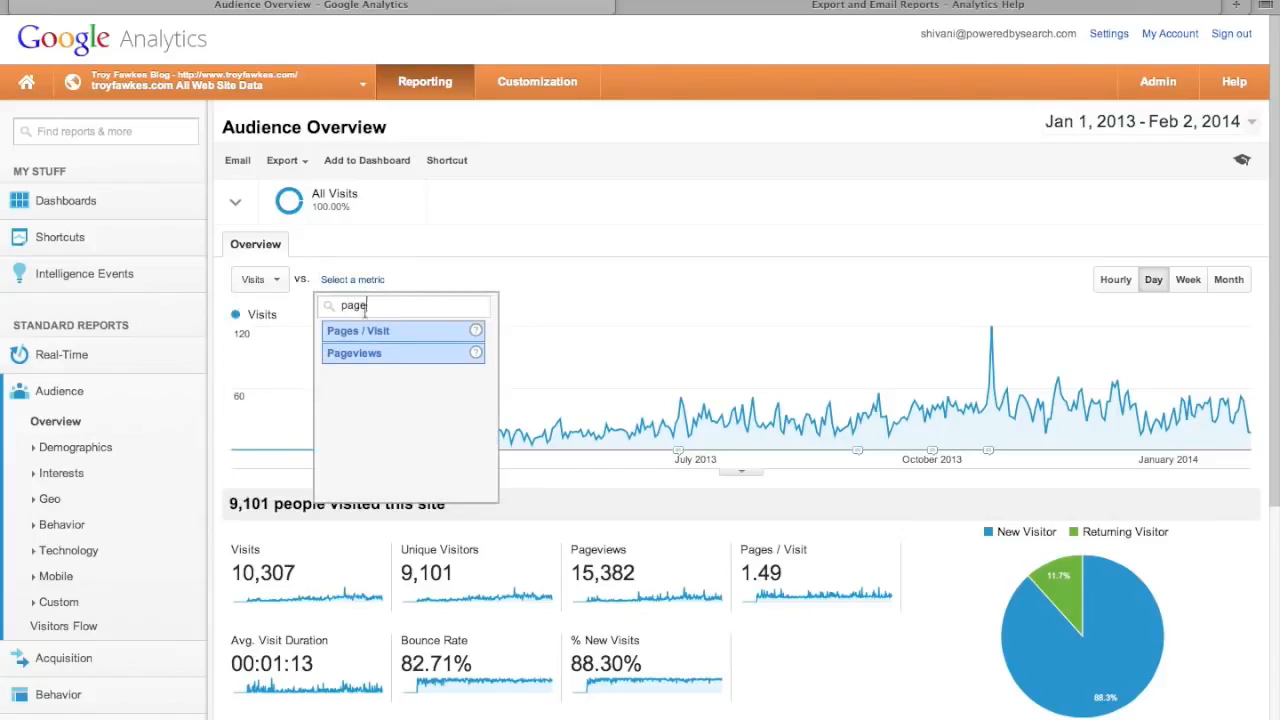
{"action": "left_click", "coordinate": [367, 355]}
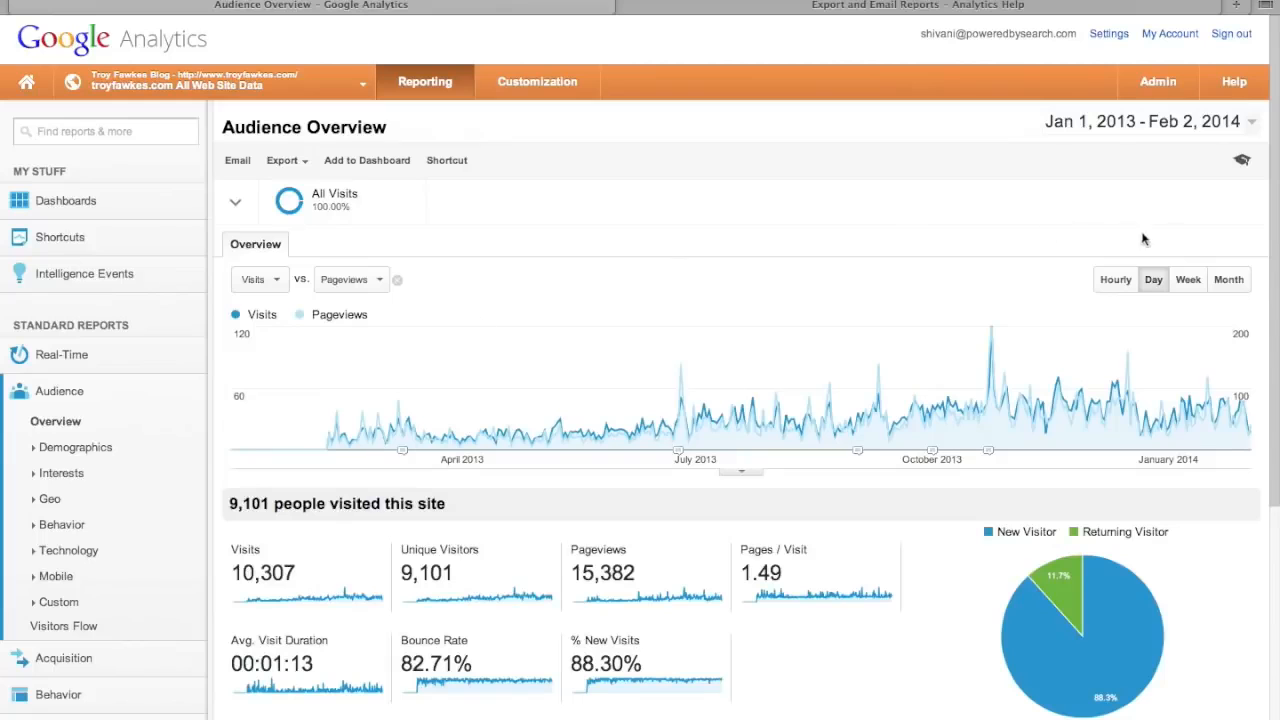
{"action": "left_click", "coordinate": [1228, 280]}
- Set the date range to last month, Jan 1–31, 2014, showing 1,203 visits
{"action": "left_click", "coordinate": [1190, 122]}
{"action": "left_click", "coordinate": [1180, 158]}
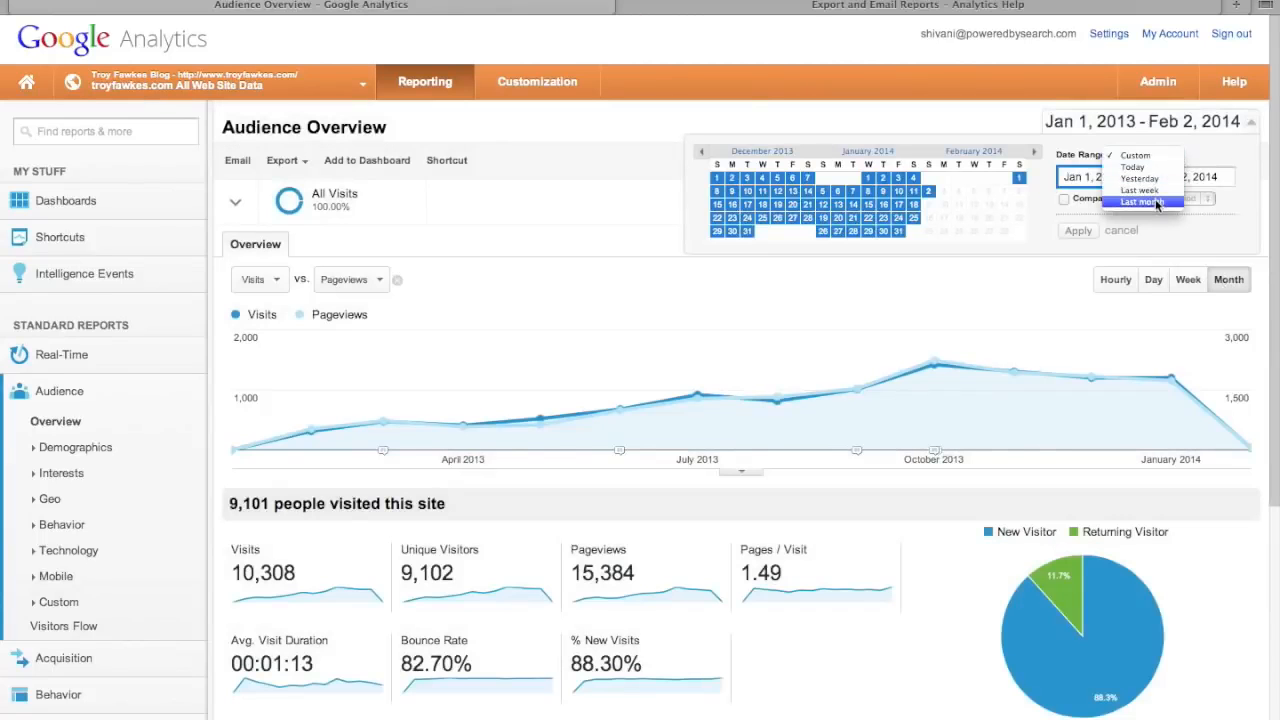
{"action": "left_click", "coordinate": [1156, 202]}
{"action": "left_click", "coordinate": [1088, 231]}
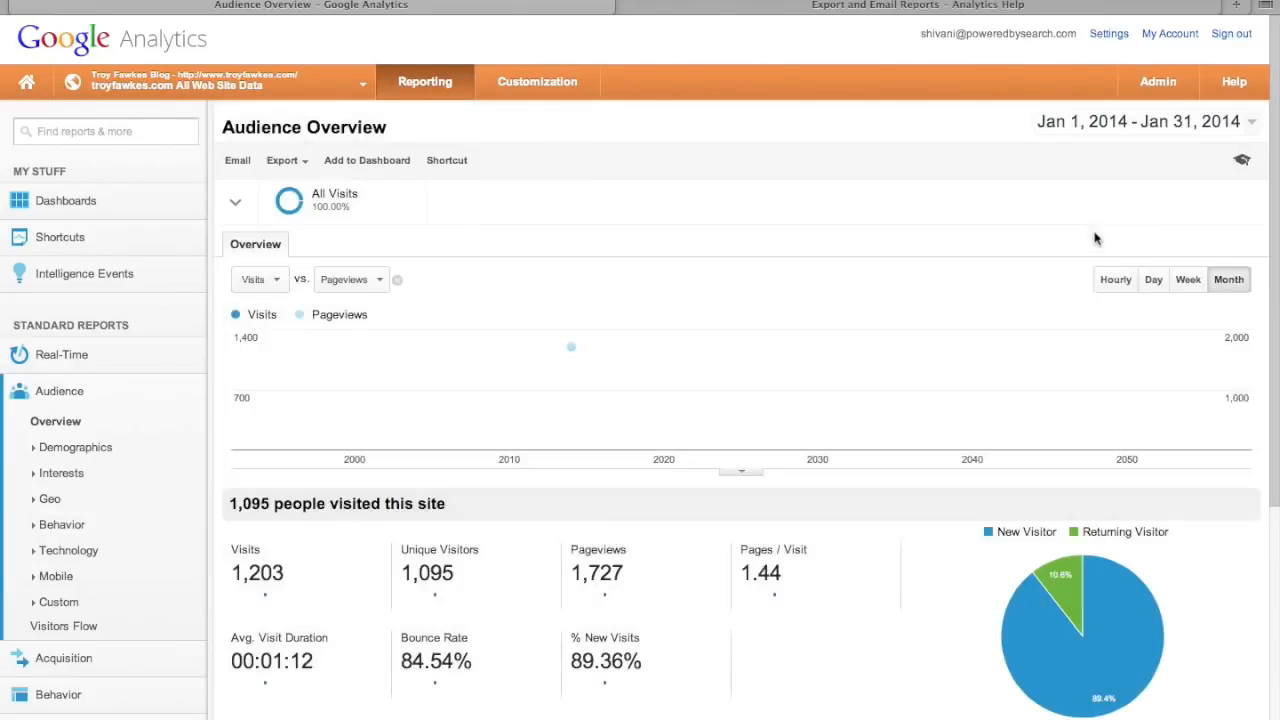
{"action": "mouse_move", "coordinate": [576, 343]}
- Save this report as a shortcut named 'Visits vs Pageviews'
{"action": "left_click", "coordinate": [446, 161]}
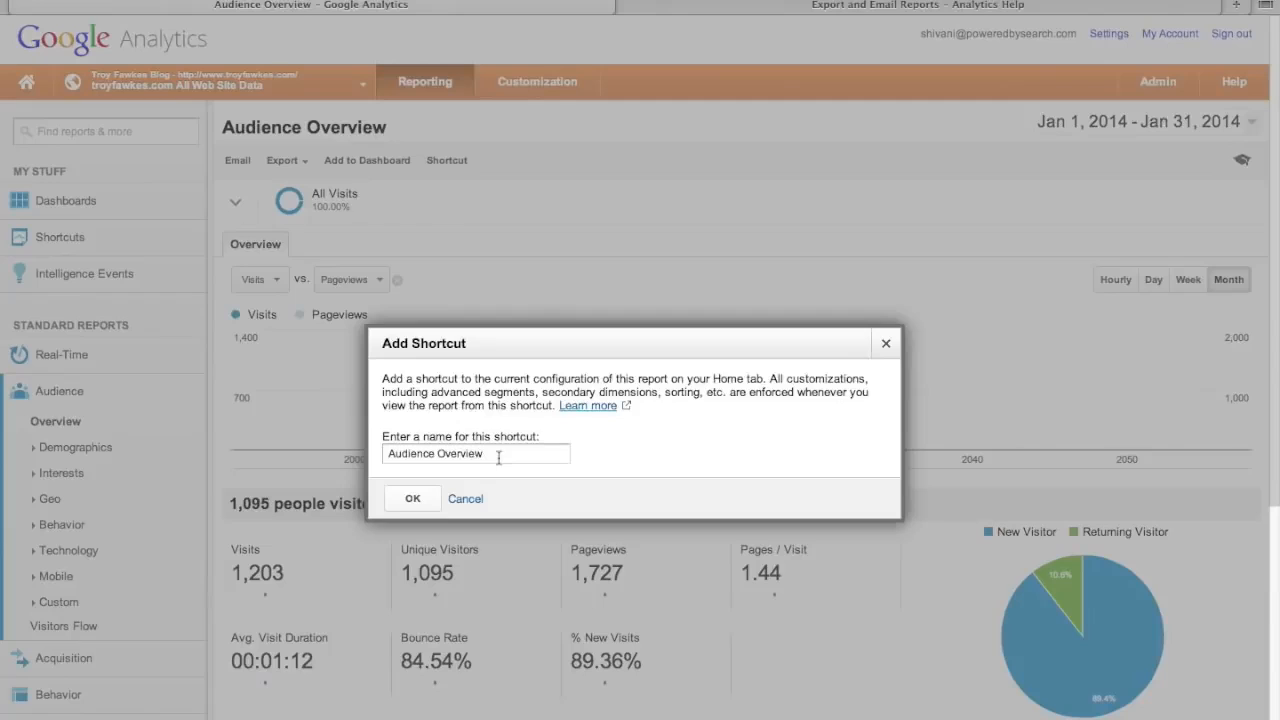
{"action": "left_click_drag", "start_coordinate": [500, 455], "coordinate": [330, 440]}
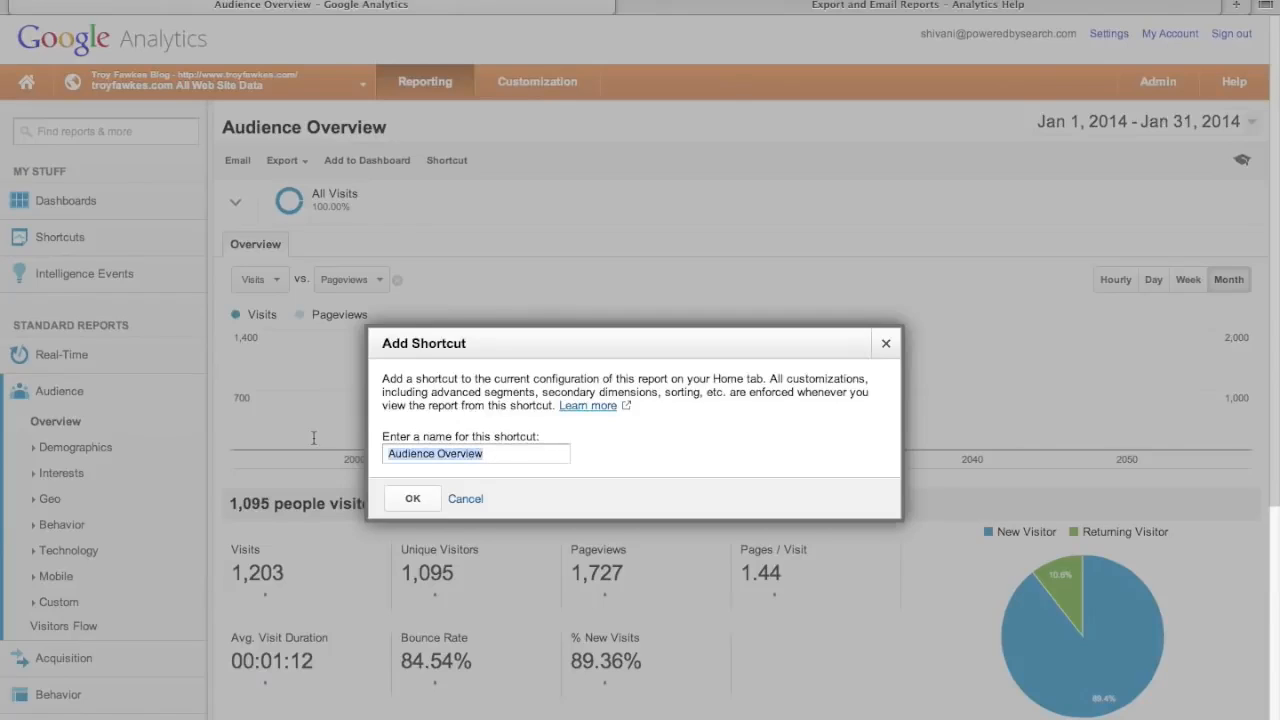
{"action": "type", "text": "Visits vs Pageviews"}
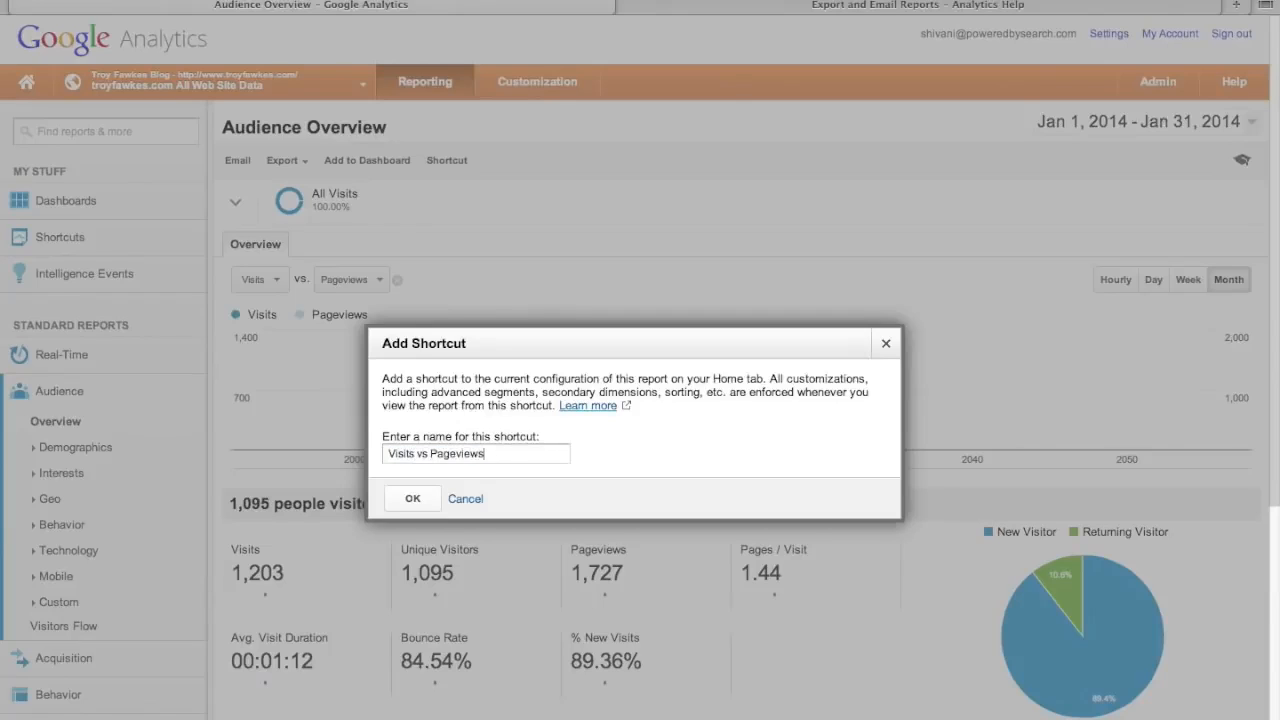
{"action": "left_click", "coordinate": [407, 498]}
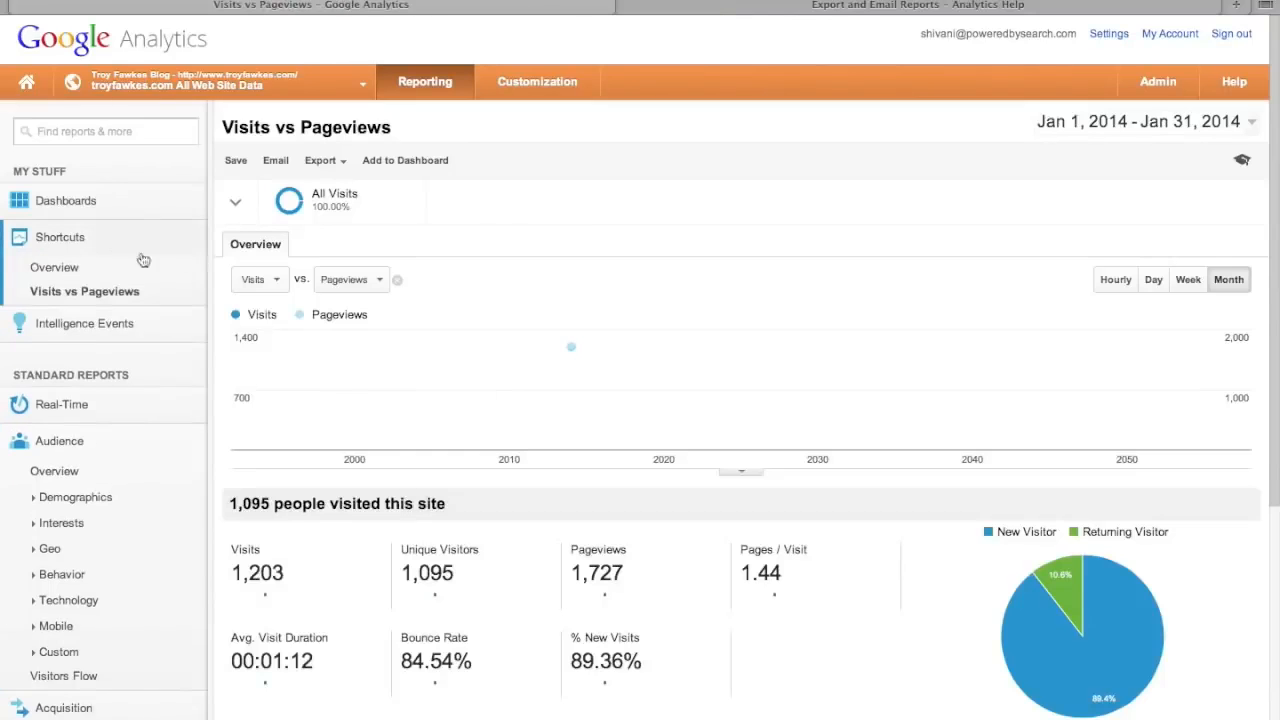
- Open the Visits vs Pageviews shortcut report from the Shortcuts list
{"action": "left_click", "coordinate": [78, 237]}
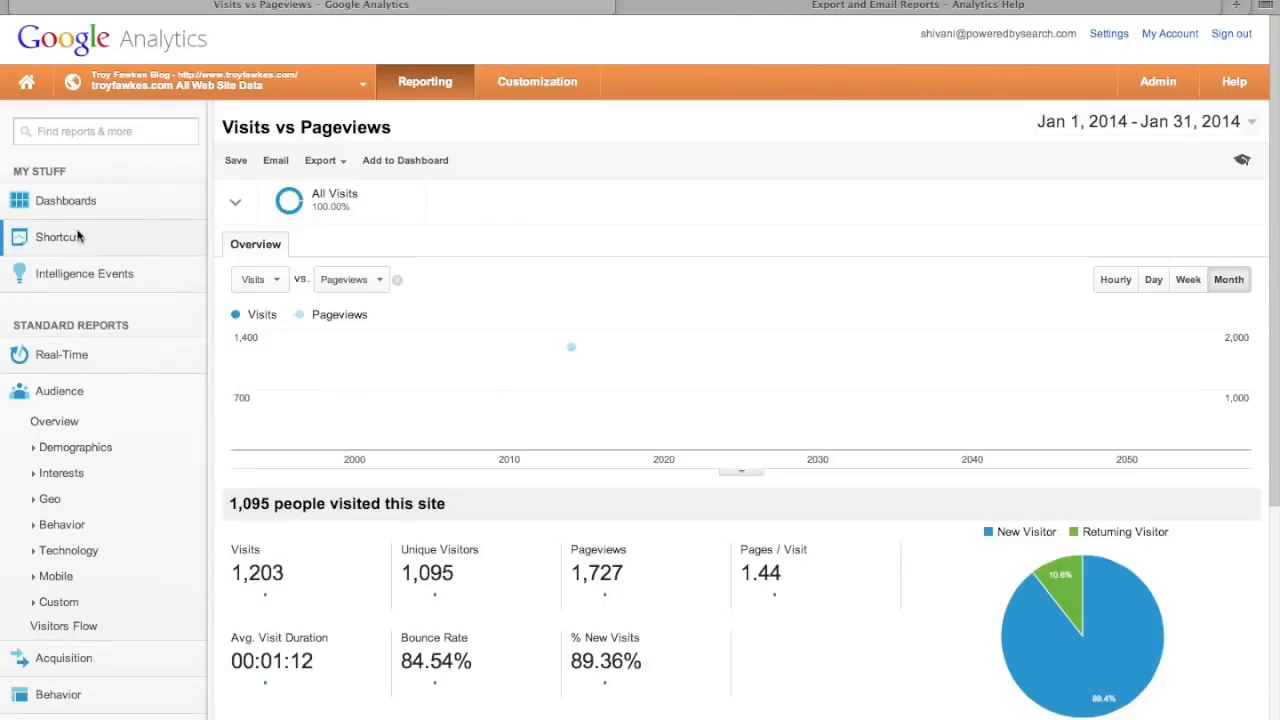
{"action": "left_click", "coordinate": [47, 237]}
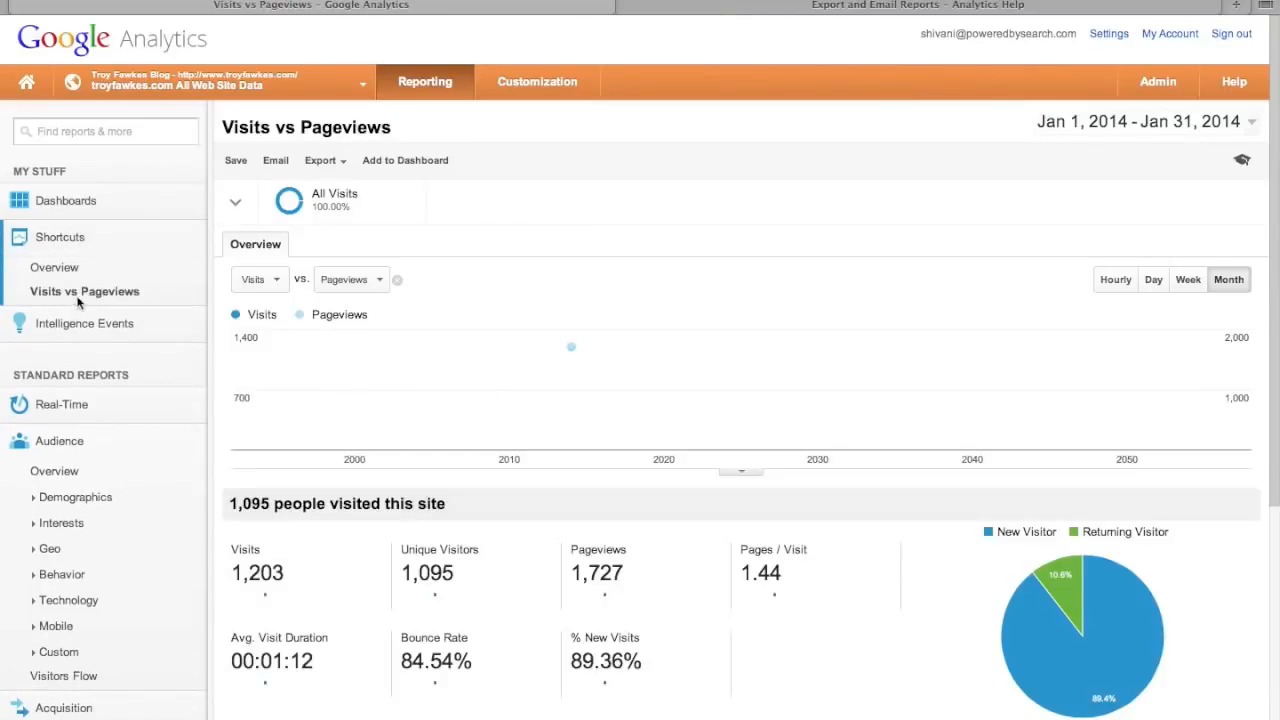
{"action": "left_click", "coordinate": [60, 268]}
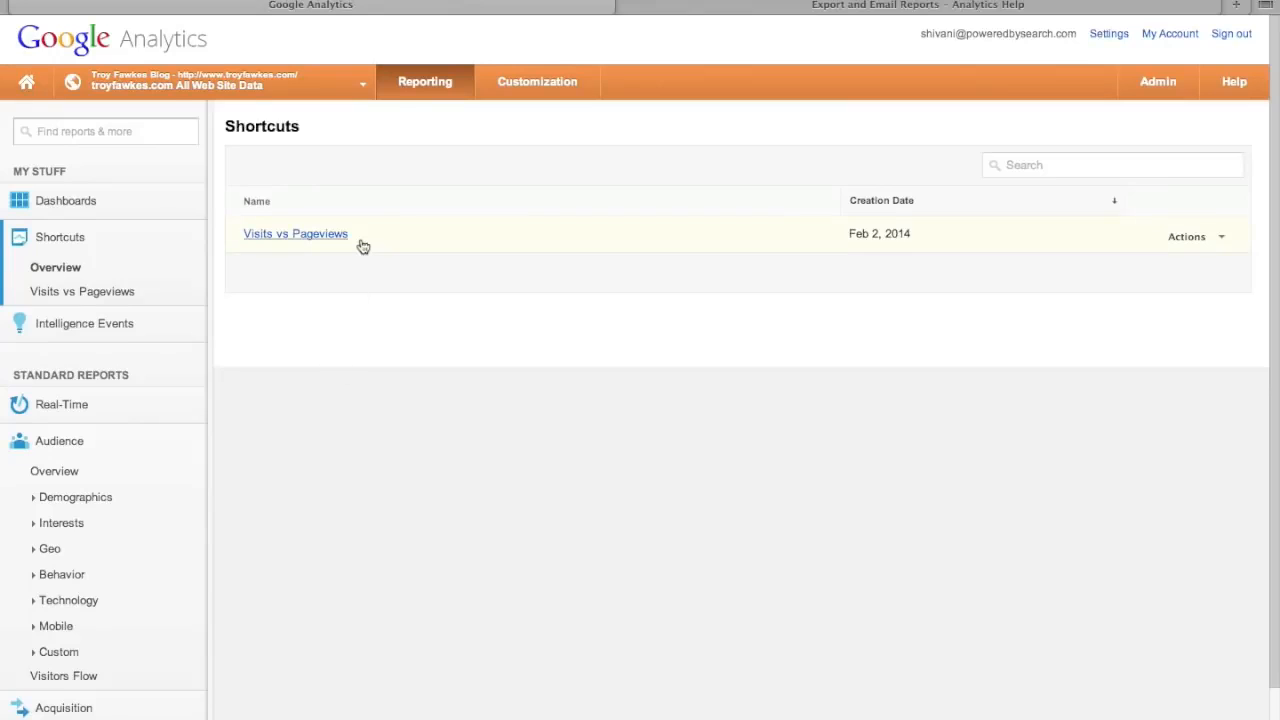
{"action": "left_click", "coordinate": [103, 292]}
{"action": "scroll", "coordinate": [663, 303], "scroll_direction": "down", "scroll_amount": 4}
{"action": "scroll", "coordinate": [661, 298], "scroll_direction": "up", "scroll_amount": 4}
{"action": "scroll", "coordinate": [661, 298], "scroll_direction": "up", "scroll_amount": 1}
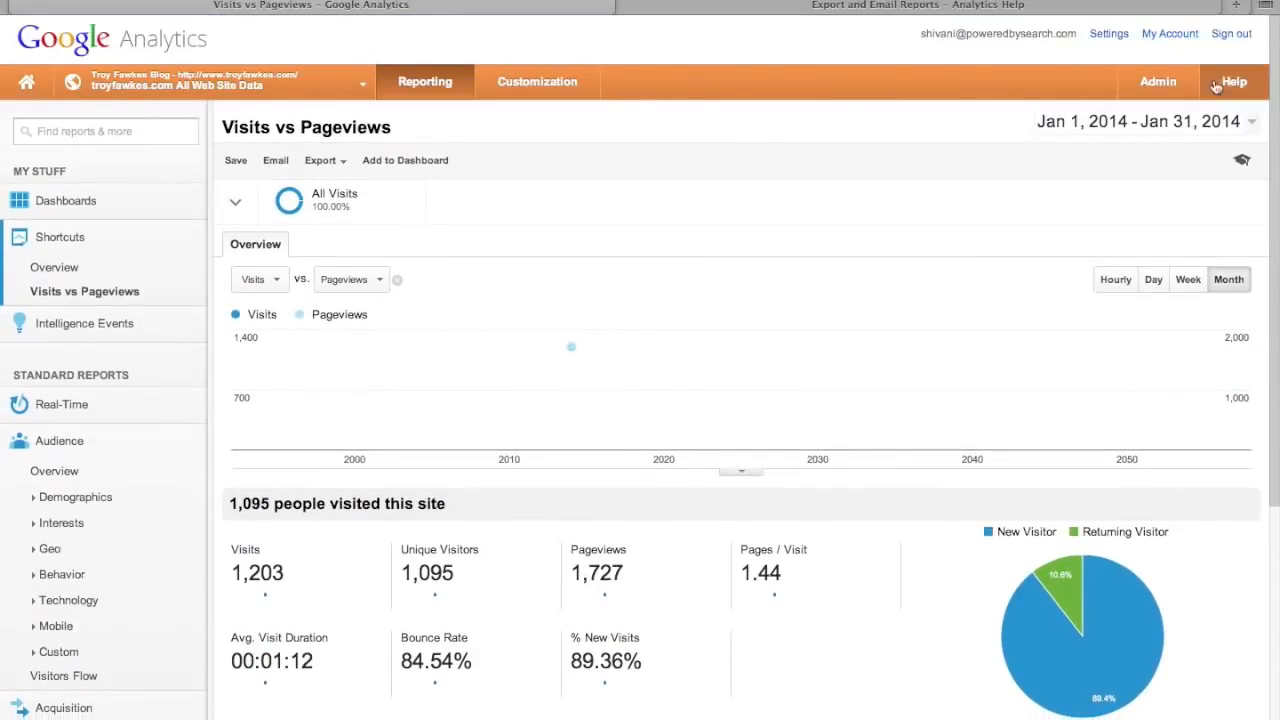
- Browse the account Admin page
{"action": "left_click", "coordinate": [1183, 84]}
{"action": "scroll", "coordinate": [986, 563], "scroll_direction": "down", "scroll_amount": 1}
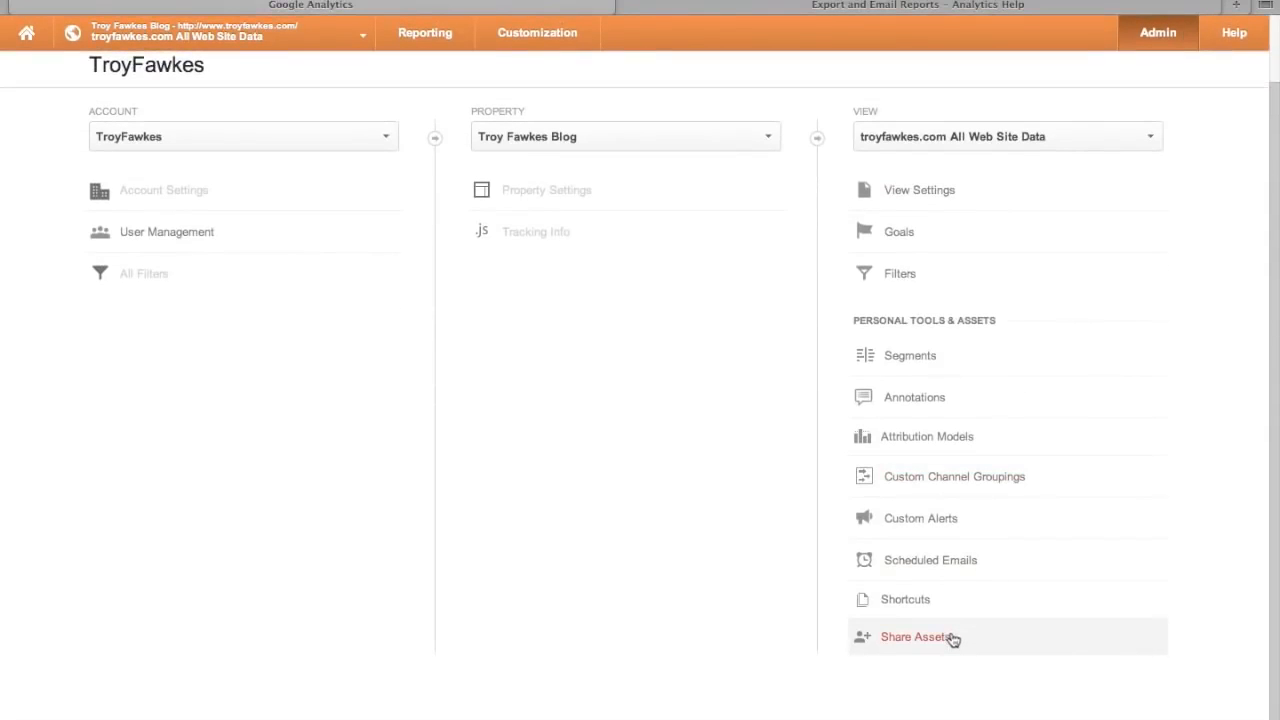
{"action": "scroll", "coordinate": [637, 389], "scroll_direction": "up", "scroll_amount": 2}
{"action": "scroll", "coordinate": [637, 389], "scroll_direction": "down", "scroll_amount": 2}
{"action": "scroll", "coordinate": [636, 399], "scroll_direction": "up", "scroll_amount": 2}
{"action": "scroll", "coordinate": [632, 399], "scroll_direction": "down", "scroll_amount": 1}
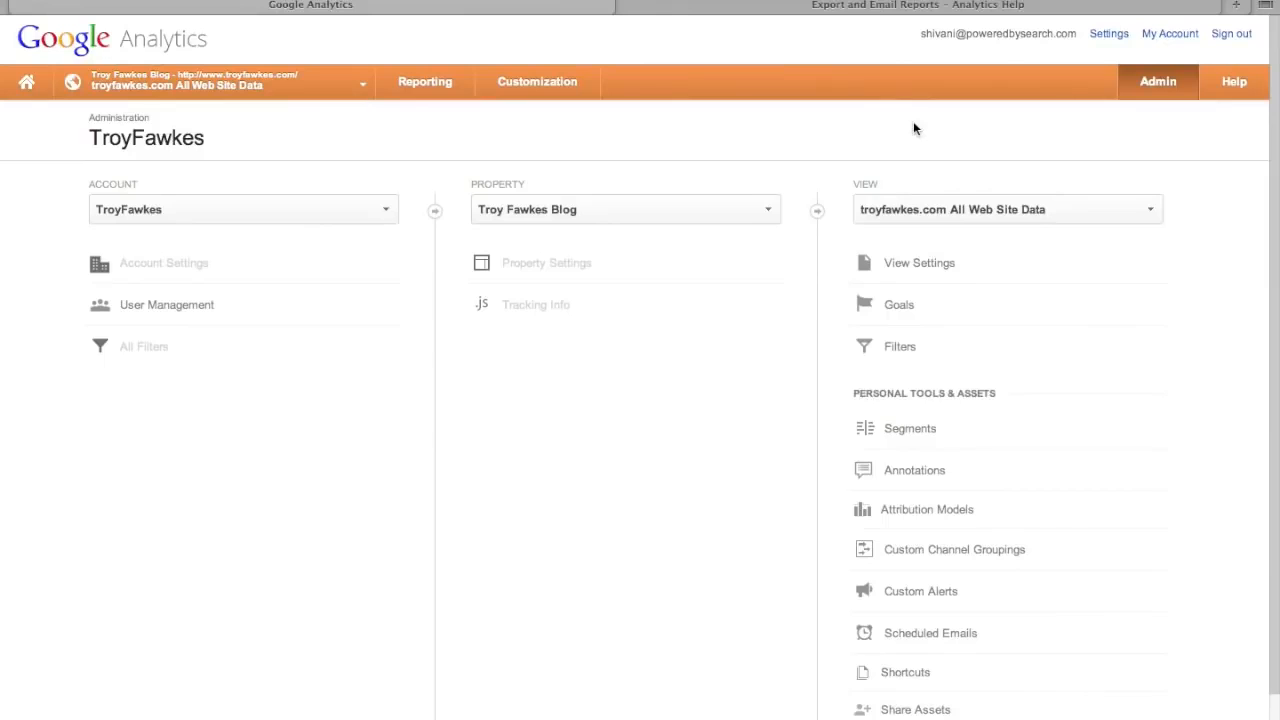
- Return to Reporting with the Audience and Shortcuts groups collapsed
{"action": "left_click", "coordinate": [428, 79]}
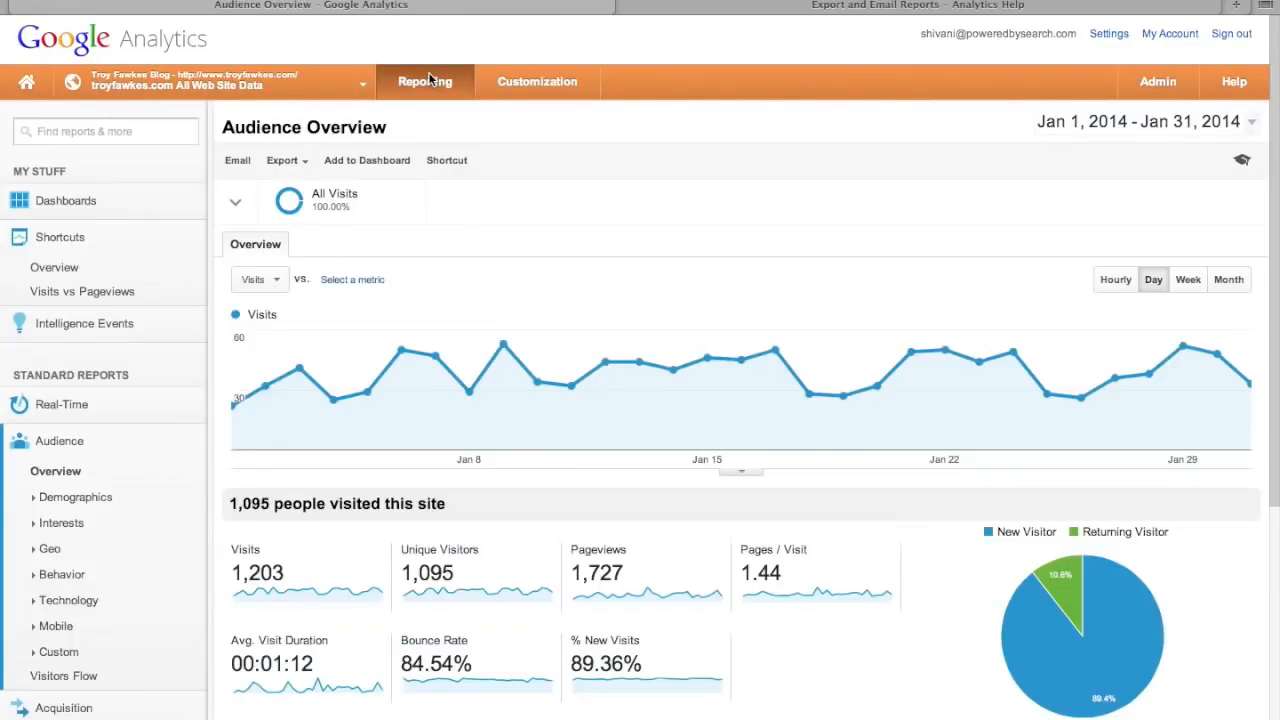
{"action": "left_click", "coordinate": [56, 448]}
{"action": "left_click", "coordinate": [60, 237]}
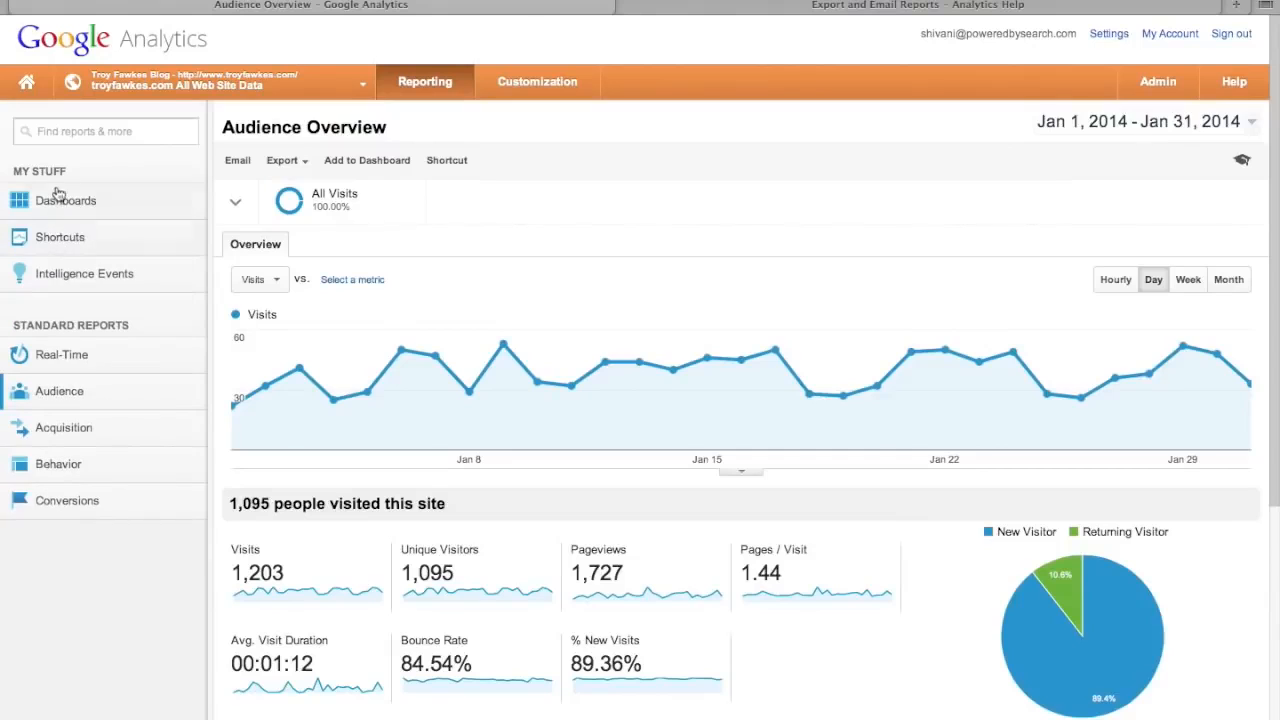
- Open My Dashboard and review its New Visits, Unique Visitors, Visits and Visits by Browser widgets
{"action": "left_click", "coordinate": [65, 210]}
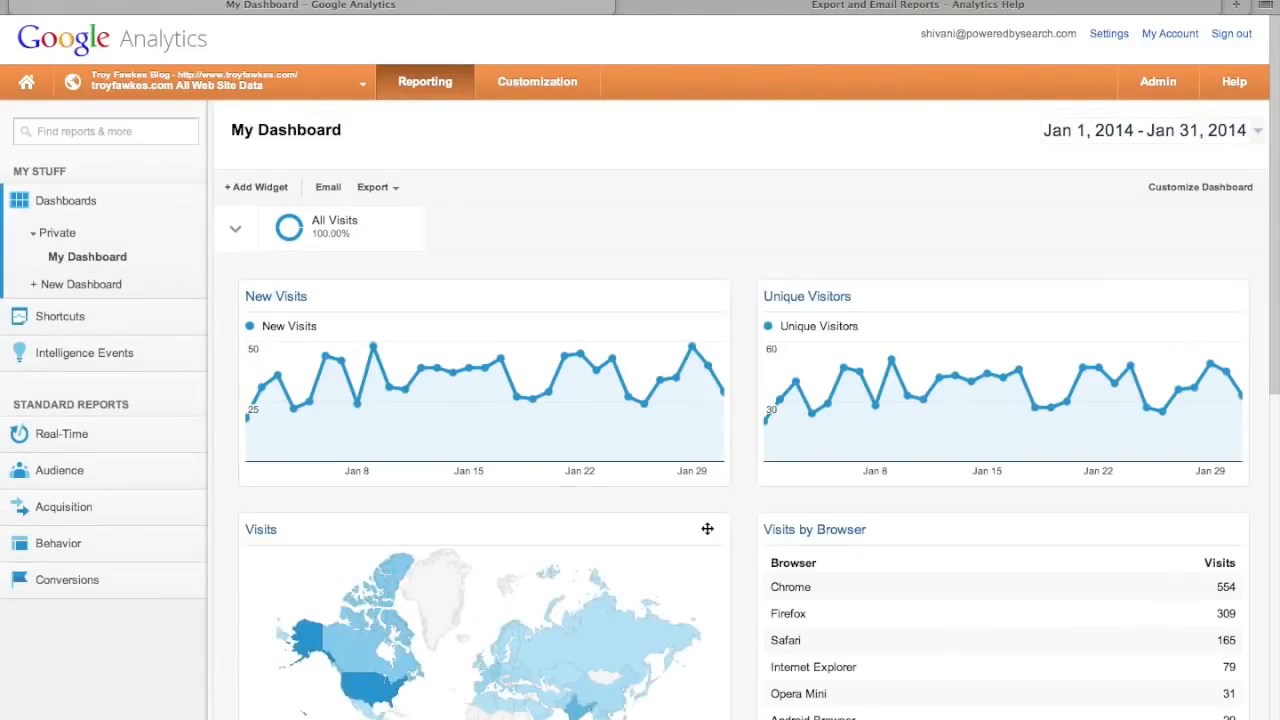
{"action": "scroll", "coordinate": [748, 640], "scroll_direction": "down", "scroll_amount": 10}
{"action": "scroll", "coordinate": [748, 636], "scroll_direction": "up", "scroll_amount": 10}
{"action": "scroll", "coordinate": [748, 640], "scroll_direction": "up", "scroll_amount": 1}
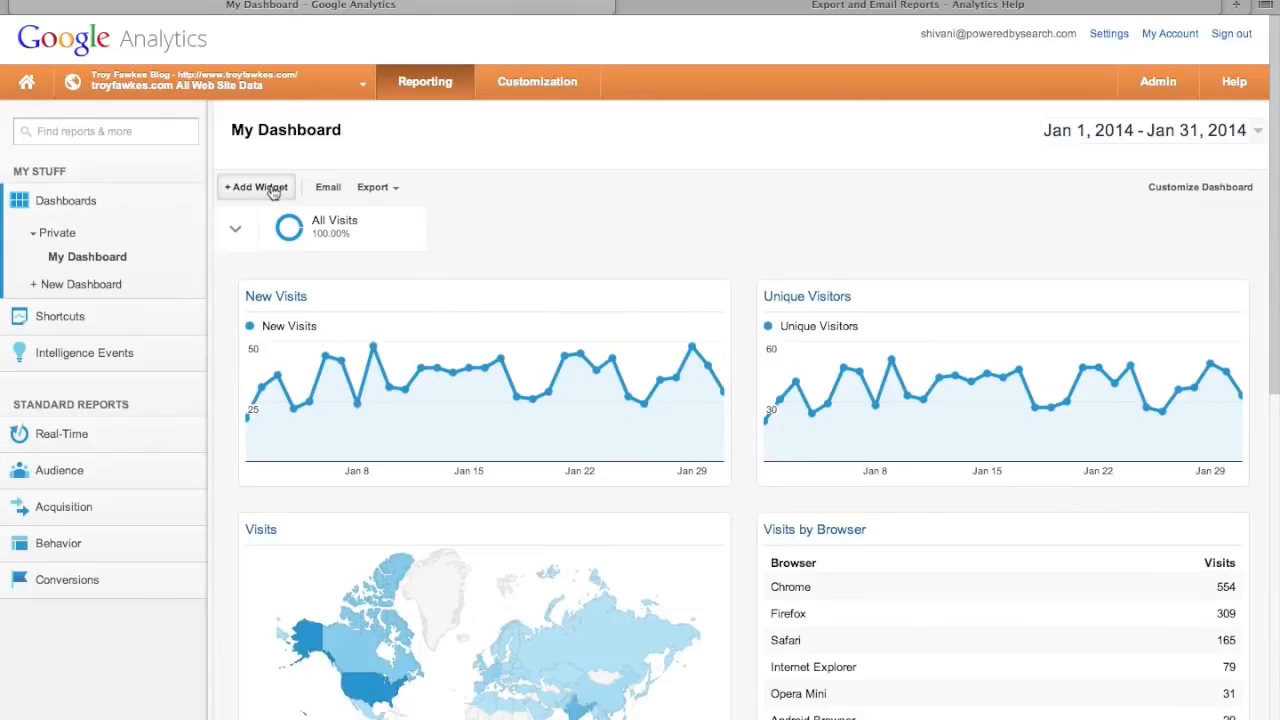
{"action": "mouse_move", "coordinate": [730, 311]}
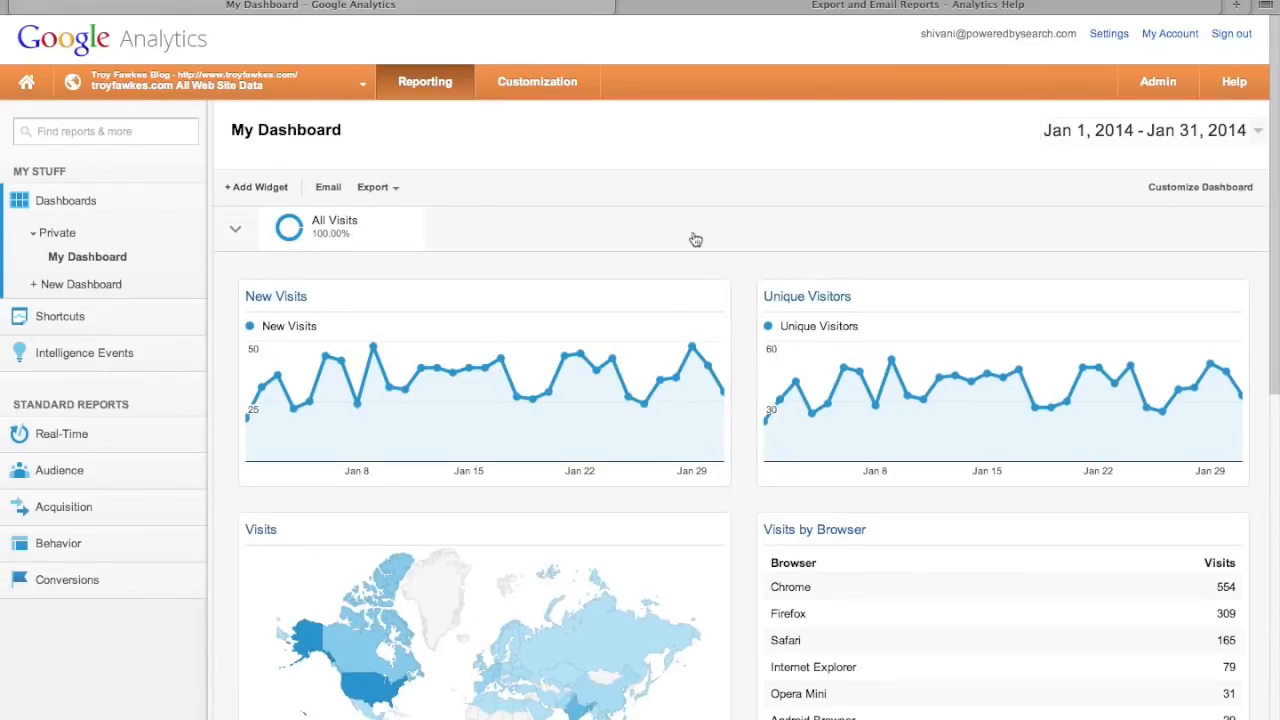
{"action": "scroll", "coordinate": [737, 498], "scroll_direction": "down", "scroll_amount": 10}
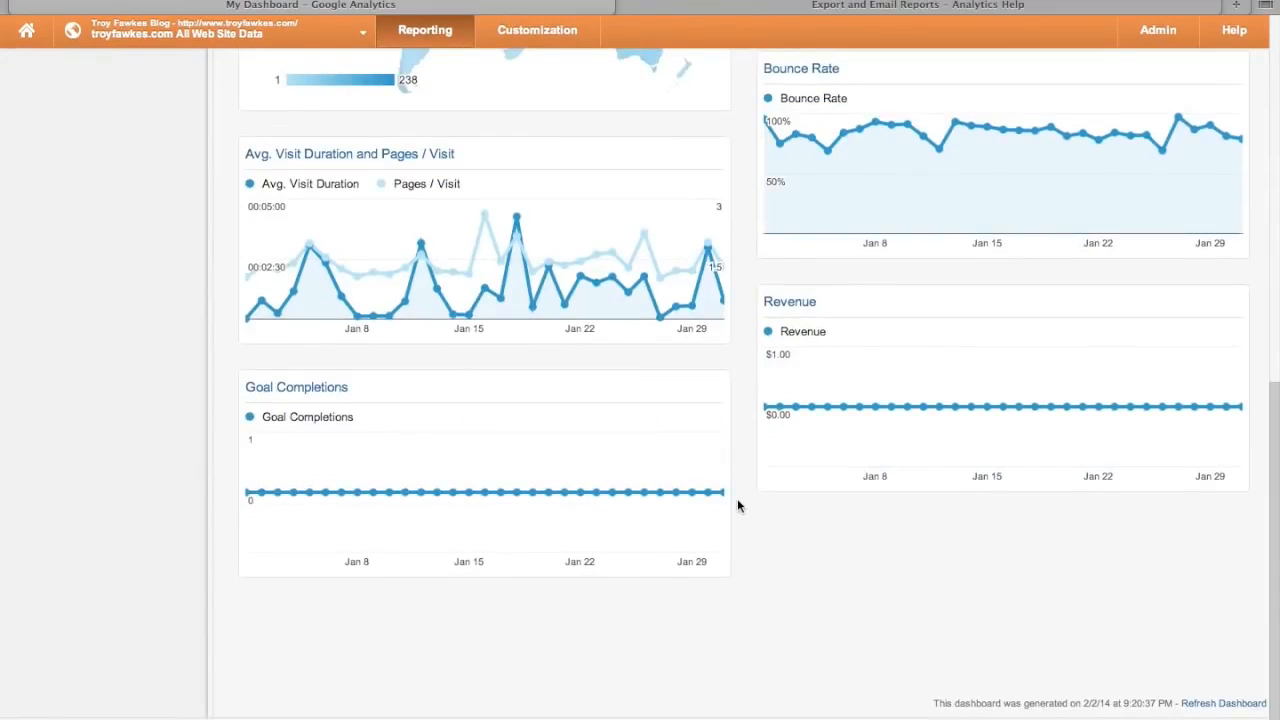
{"action": "scroll", "coordinate": [737, 498], "scroll_direction": "up", "scroll_amount": 10}
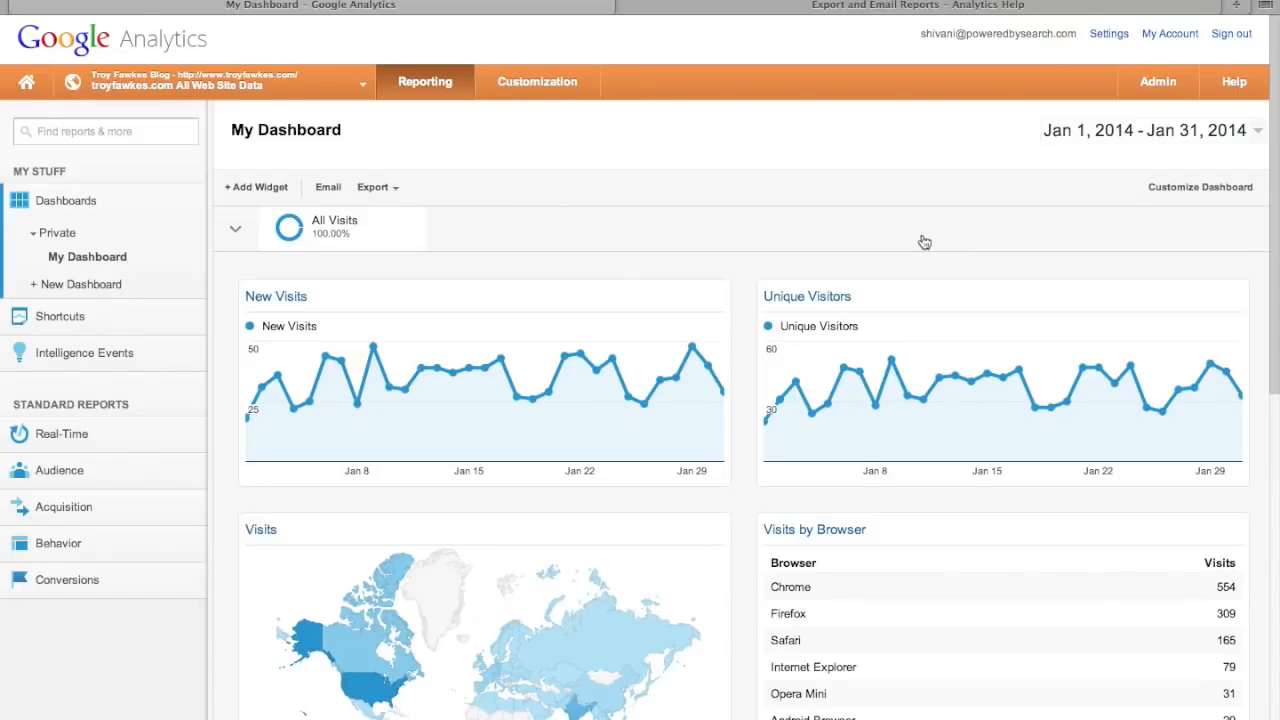
- Collapse Dashboards and expand Shortcuts to list Overview and Visits vs Pageviews
{"action": "left_click", "coordinate": [83, 204]}
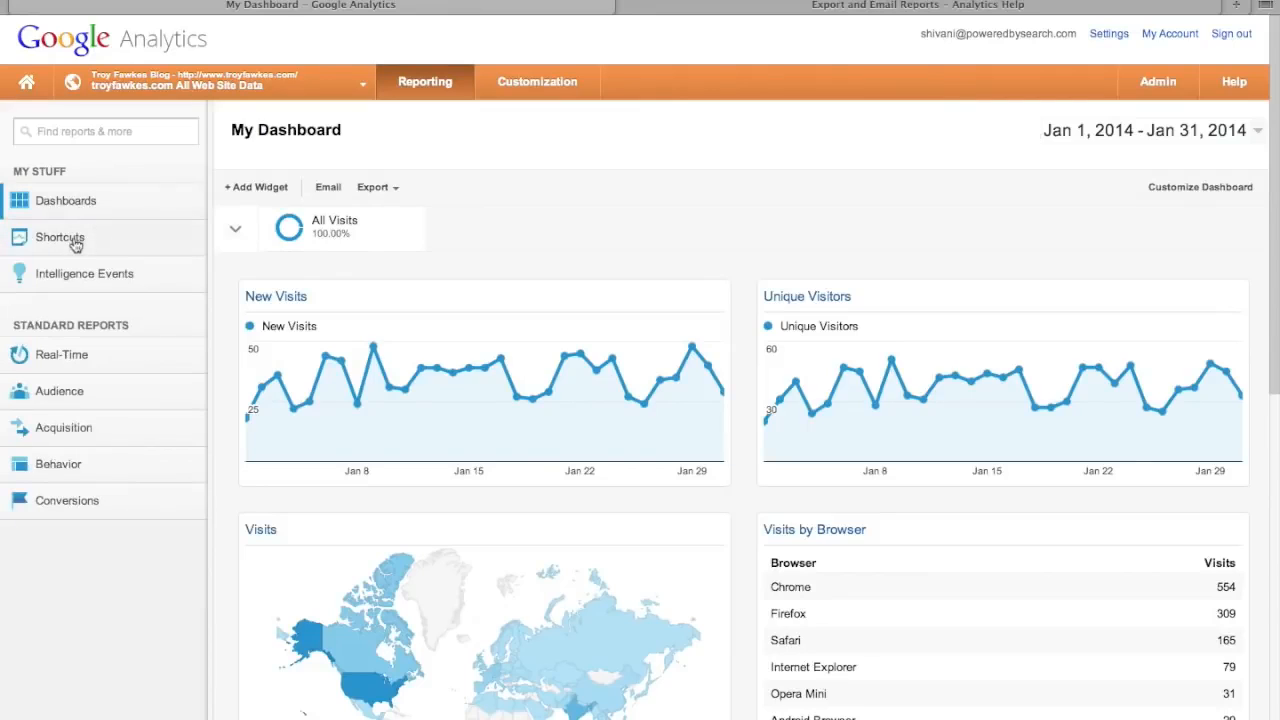
{"action": "left_click", "coordinate": [76, 242]}
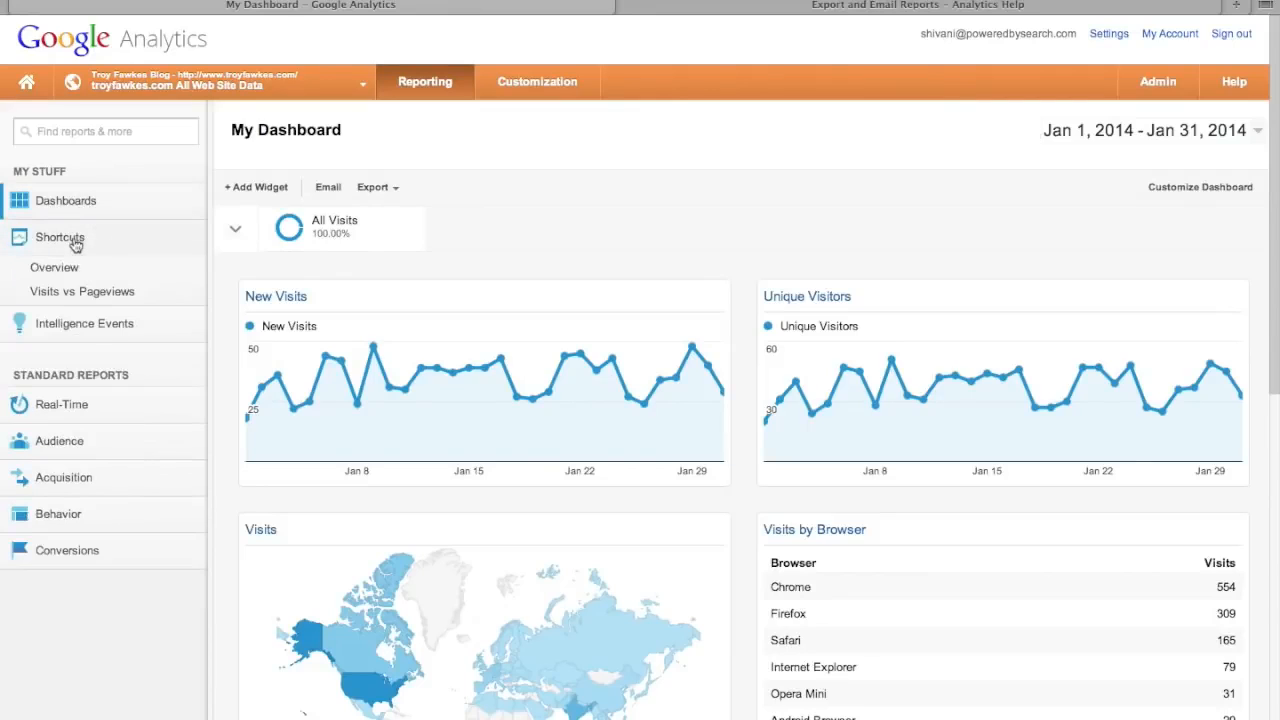
- Show the Shortcuts overview with Visits vs Pageviews, glance at Intelligence Events, and expand Real-Time
{"action": "left_click", "coordinate": [56, 268]}
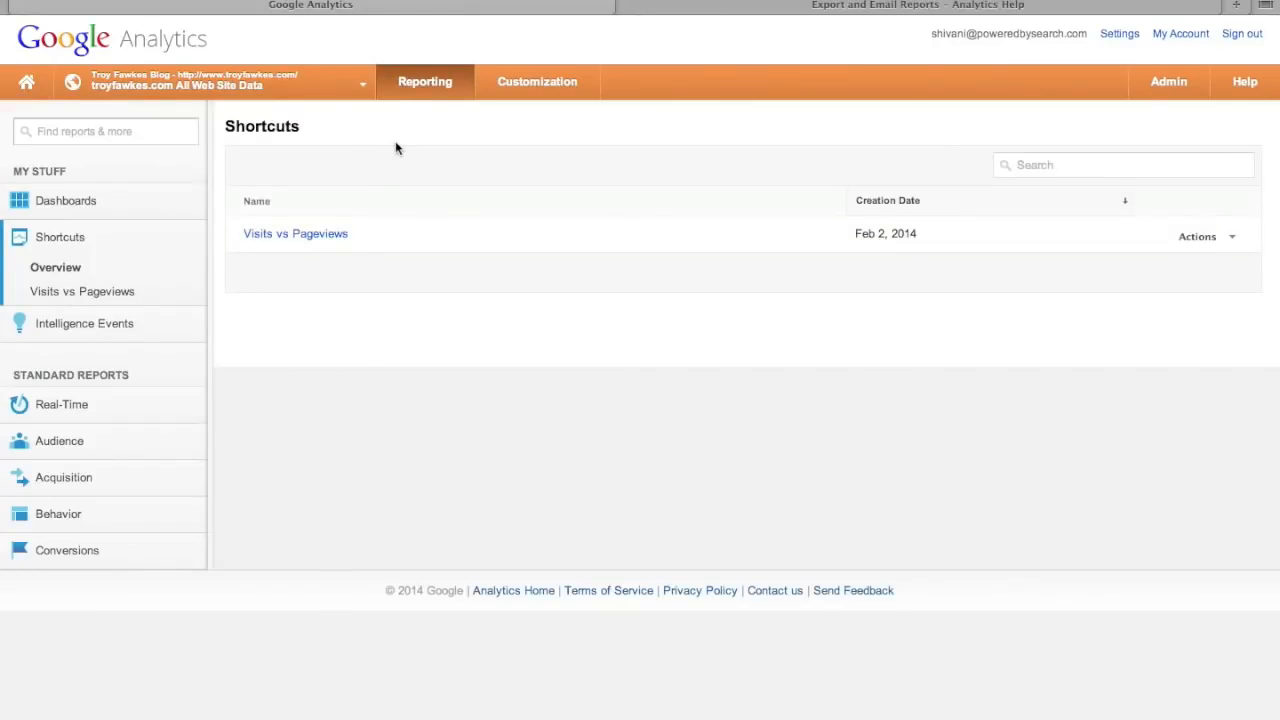
{"action": "left_click", "coordinate": [56, 237]}
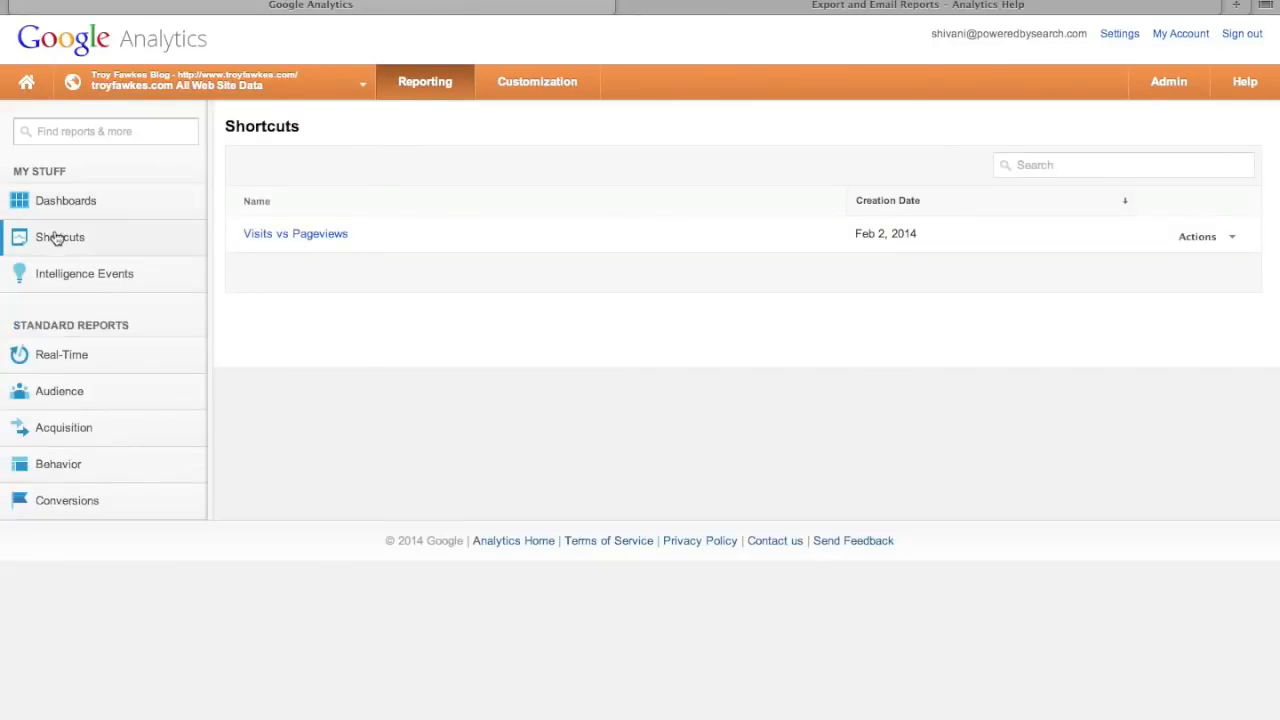
{"action": "left_click", "coordinate": [75, 274]}
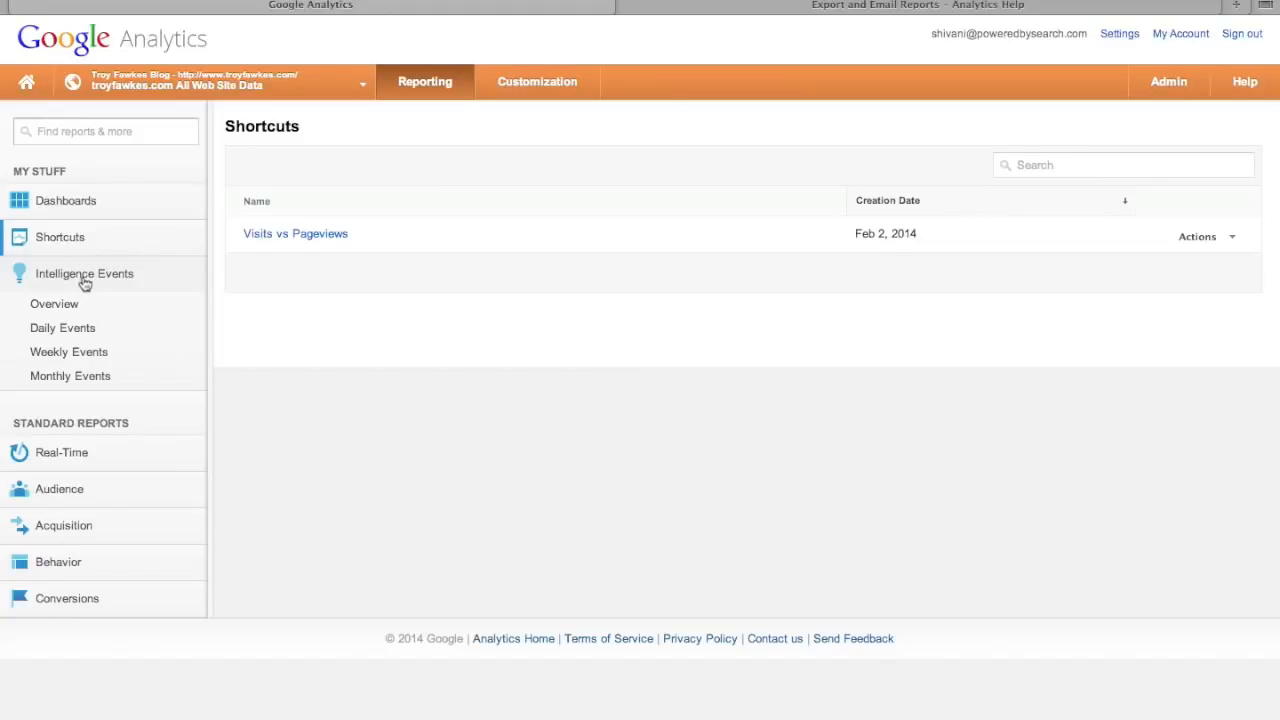
{"action": "left_click", "coordinate": [85, 280]}
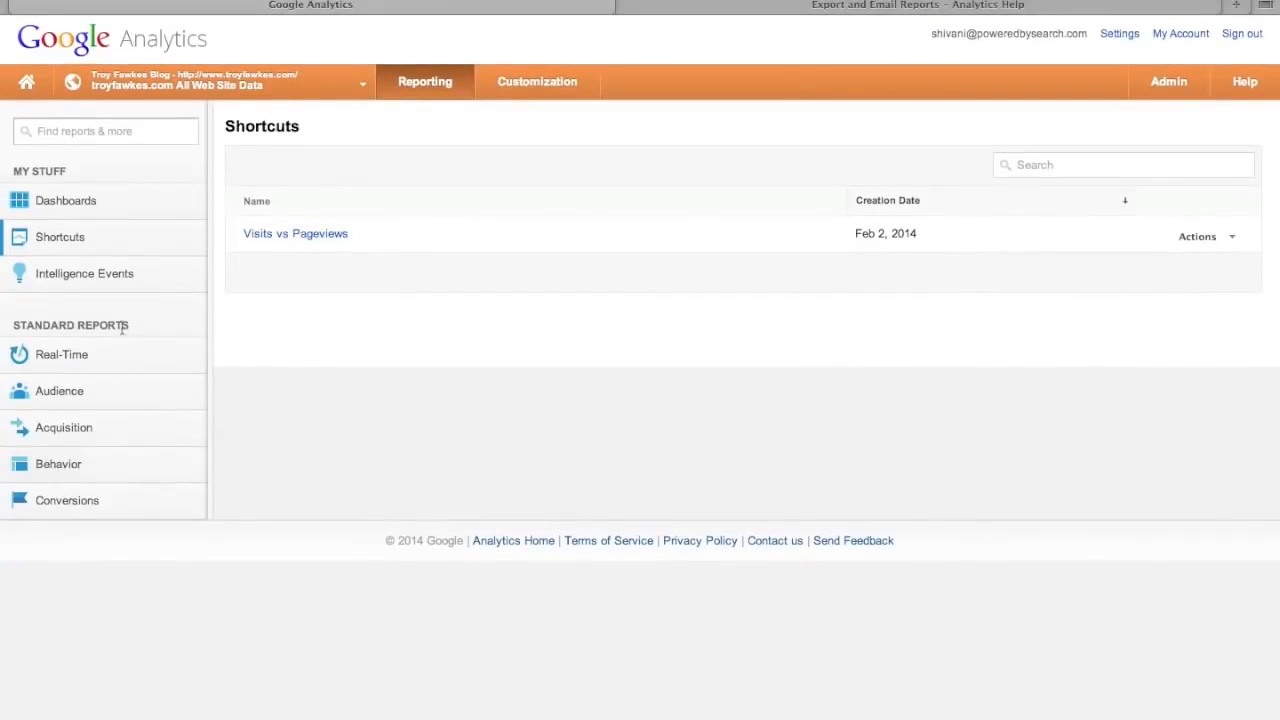
{"action": "left_click", "coordinate": [62, 355]}
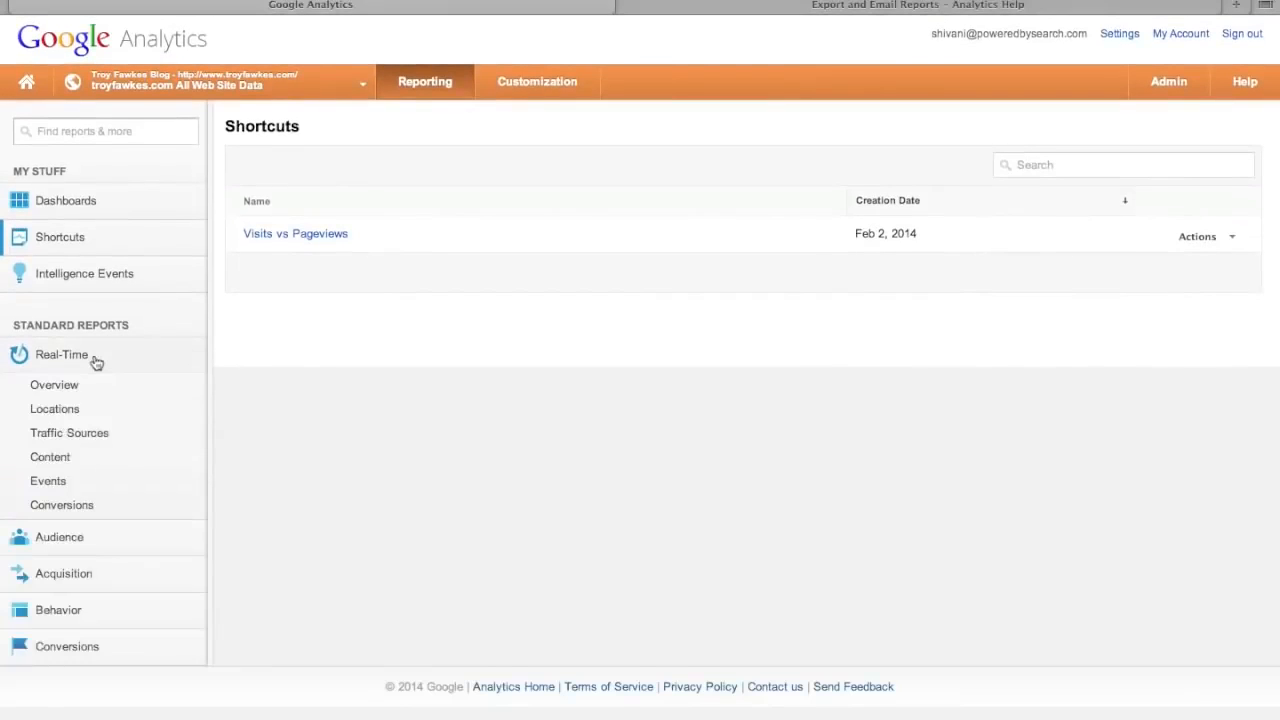
- Open the Real-Time Overview and inspect its visitor map
{"action": "left_click", "coordinate": [50, 386]}
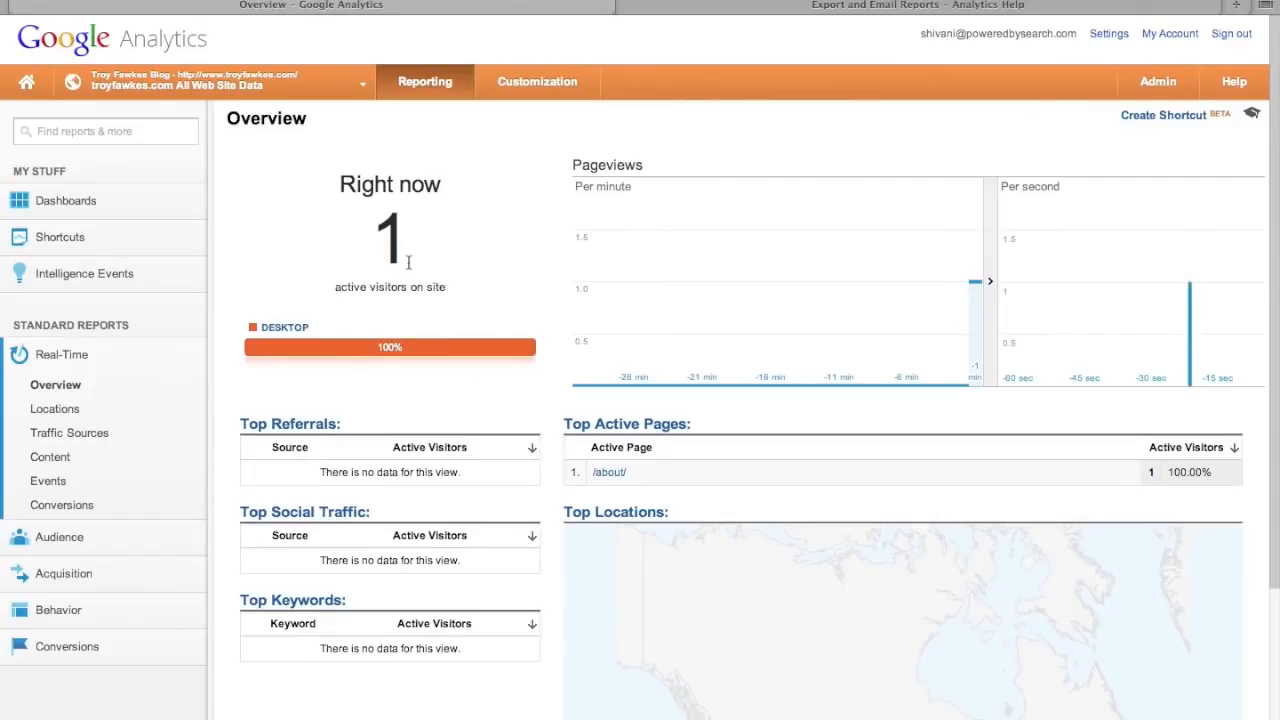
{"action": "scroll", "coordinate": [475, 406], "scroll_direction": "down", "scroll_amount": 3}
{"action": "scroll", "coordinate": [475, 406], "scroll_direction": "up", "scroll_amount": 3}
{"action": "scroll", "coordinate": [475, 406], "scroll_direction": "down", "scroll_amount": 3}
{"action": "mouse_move", "coordinate": [1034, 580]}
{"action": "scroll", "coordinate": [1034, 580], "scroll_direction": "up", "scroll_amount": 1}
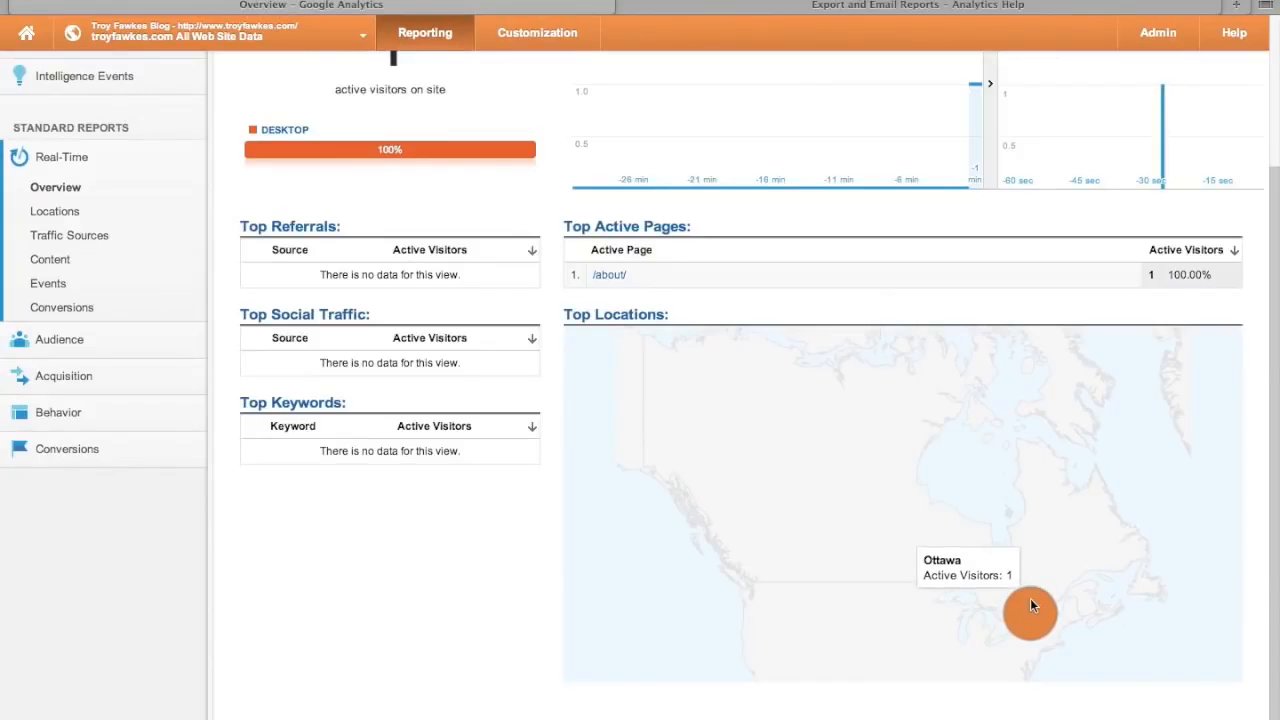
{"action": "scroll", "coordinate": [620, 366], "scroll_direction": "up", "scroll_amount": 2}
{"action": "scroll", "coordinate": [619, 370], "scroll_direction": "up", "scroll_amount": 2}
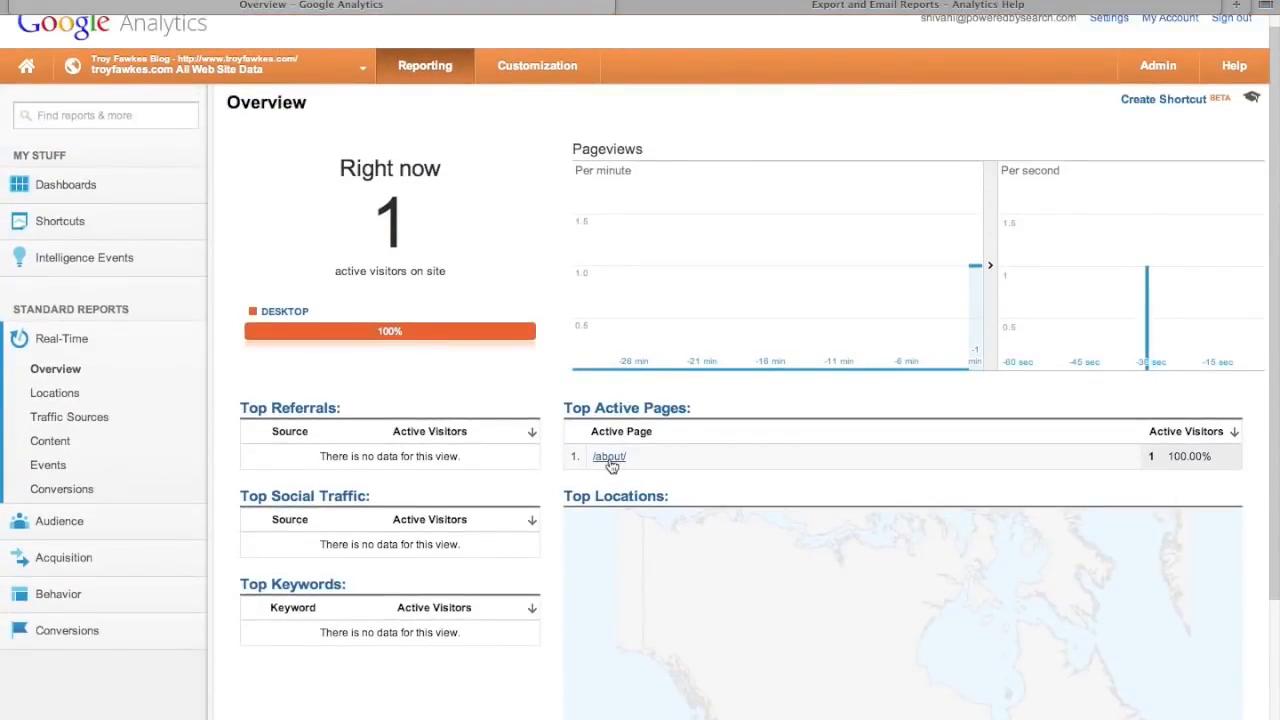
{"action": "scroll", "coordinate": [720, 450], "scroll_direction": "up", "scroll_amount": 1}
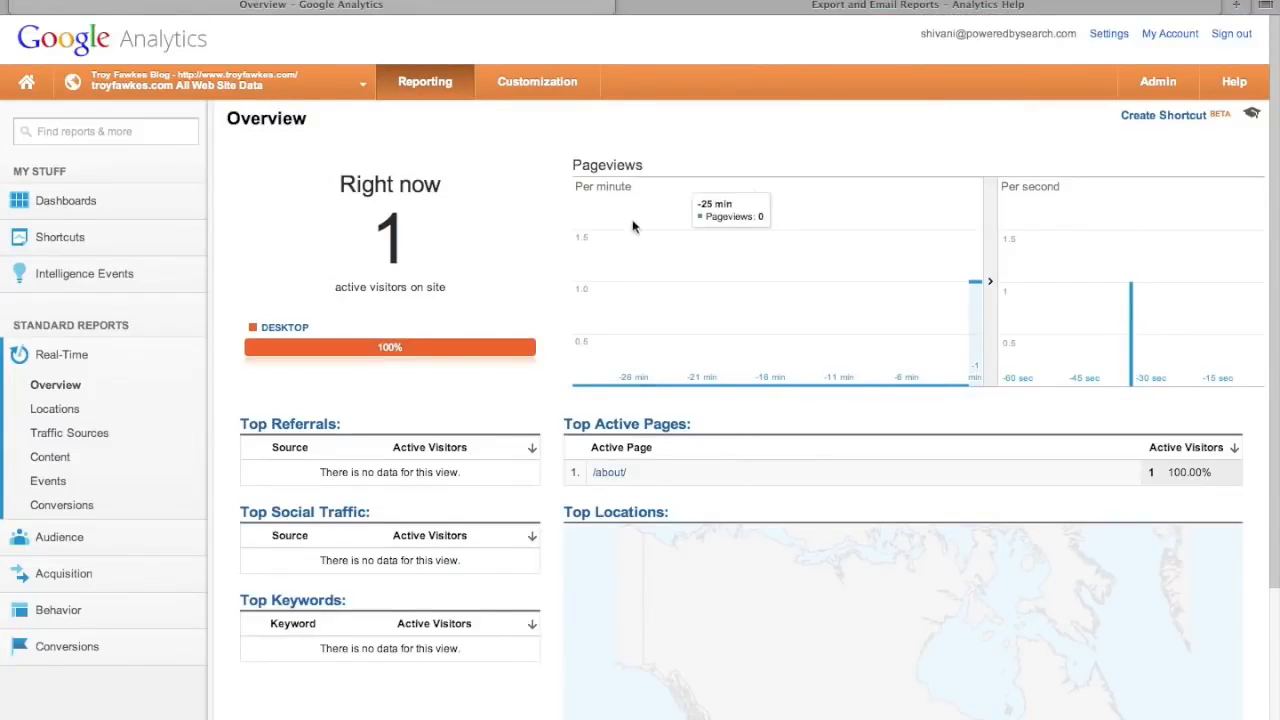
- View the Real-Time Locations report, then Traffic Sources filtered to Canada, Ottawa and Direct
{"action": "mouse_move", "coordinate": [975, 289]}
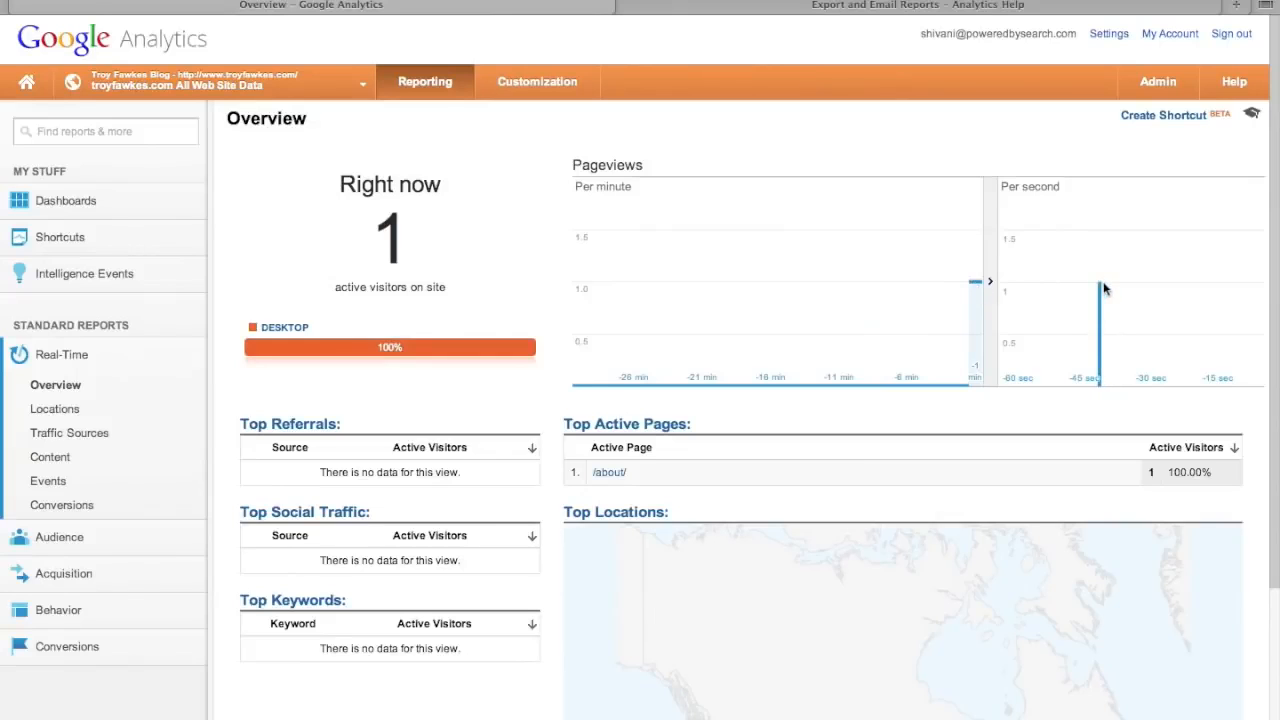
{"action": "left_click", "coordinate": [54, 408]}
{"action": "left_click", "coordinate": [71, 433]}
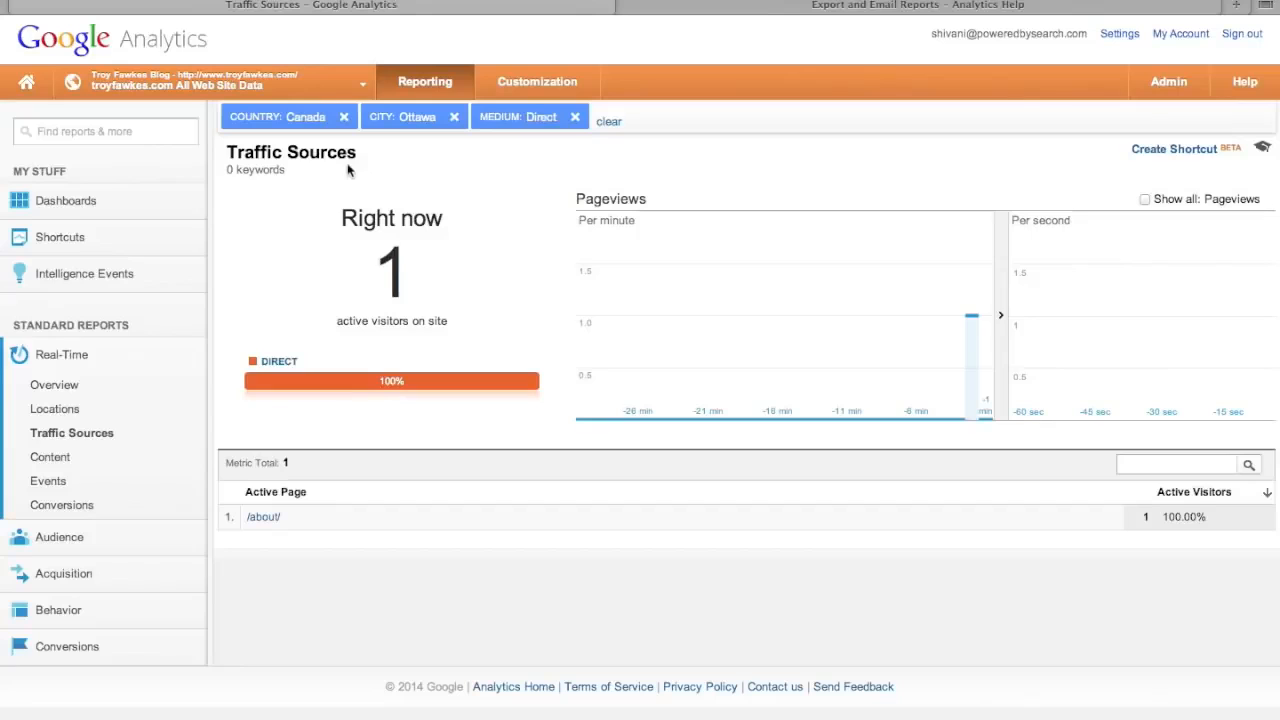
- Remove the Direct medium filter and open the Real-Time Overview for Canada/Ottawa
{"action": "left_click", "coordinate": [576, 118]}
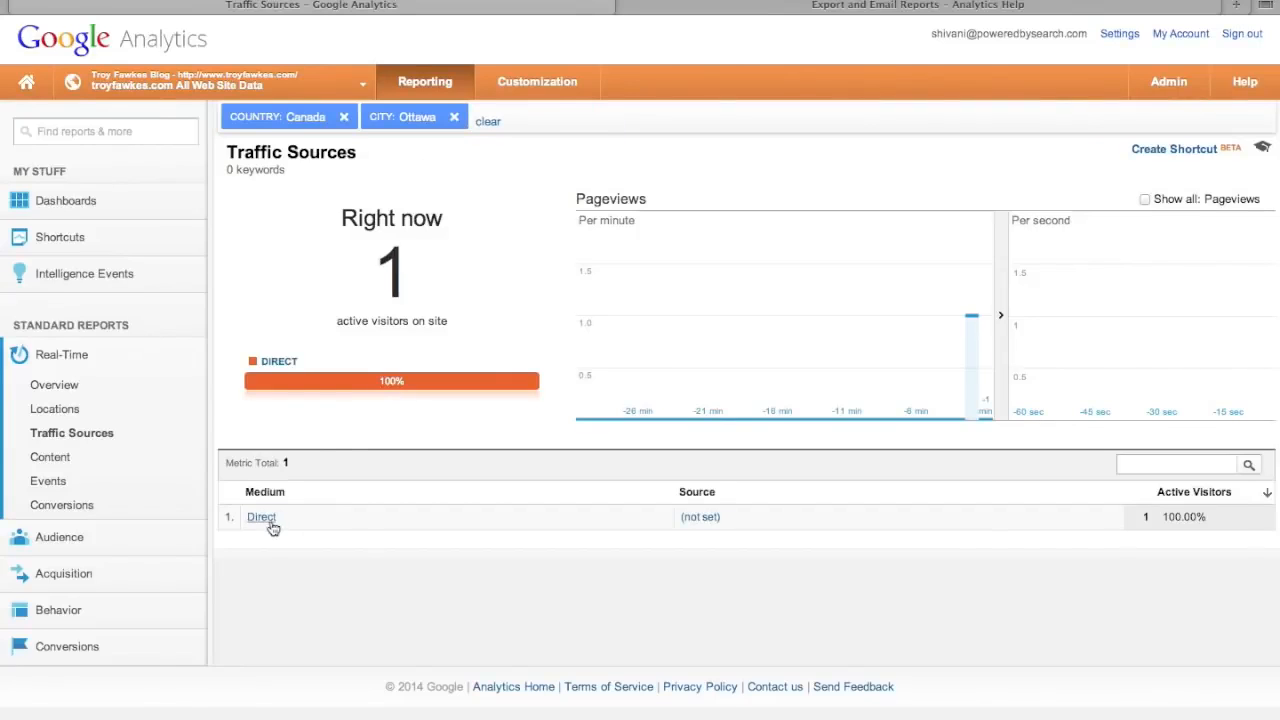
{"action": "left_click", "coordinate": [66, 357]}
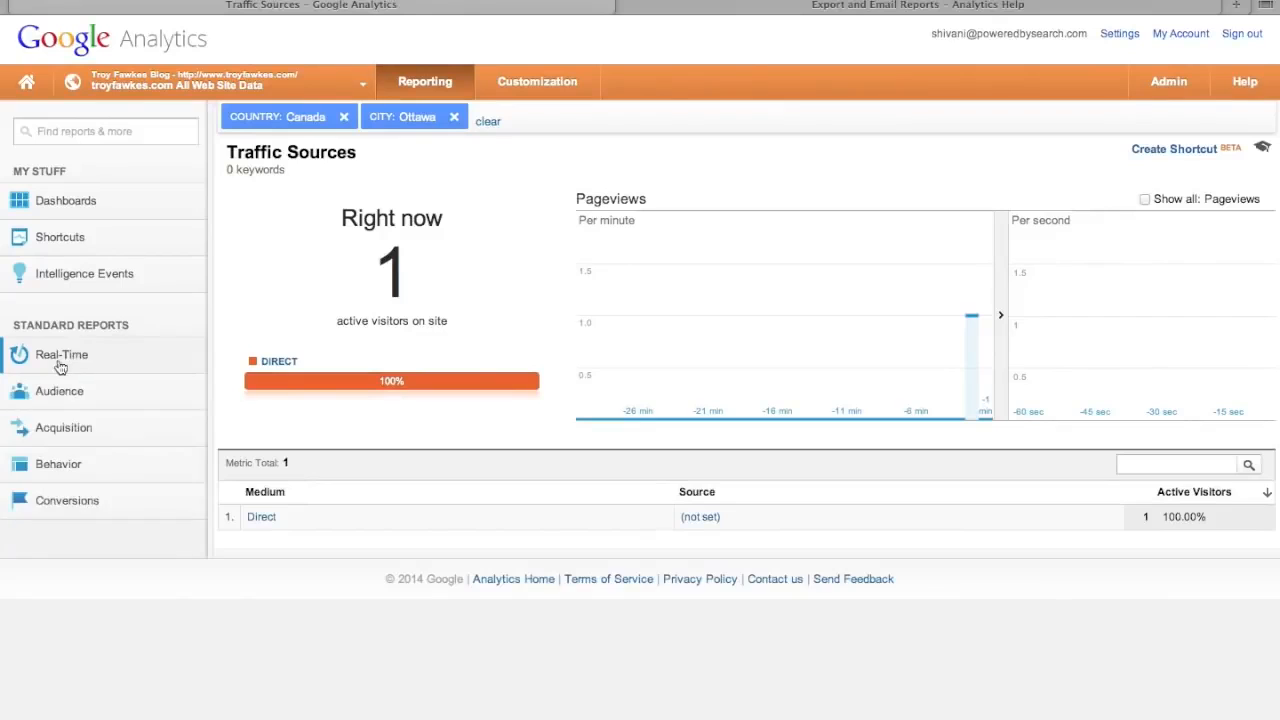
{"action": "left_click", "coordinate": [62, 360]}
{"action": "left_click", "coordinate": [57, 385]}
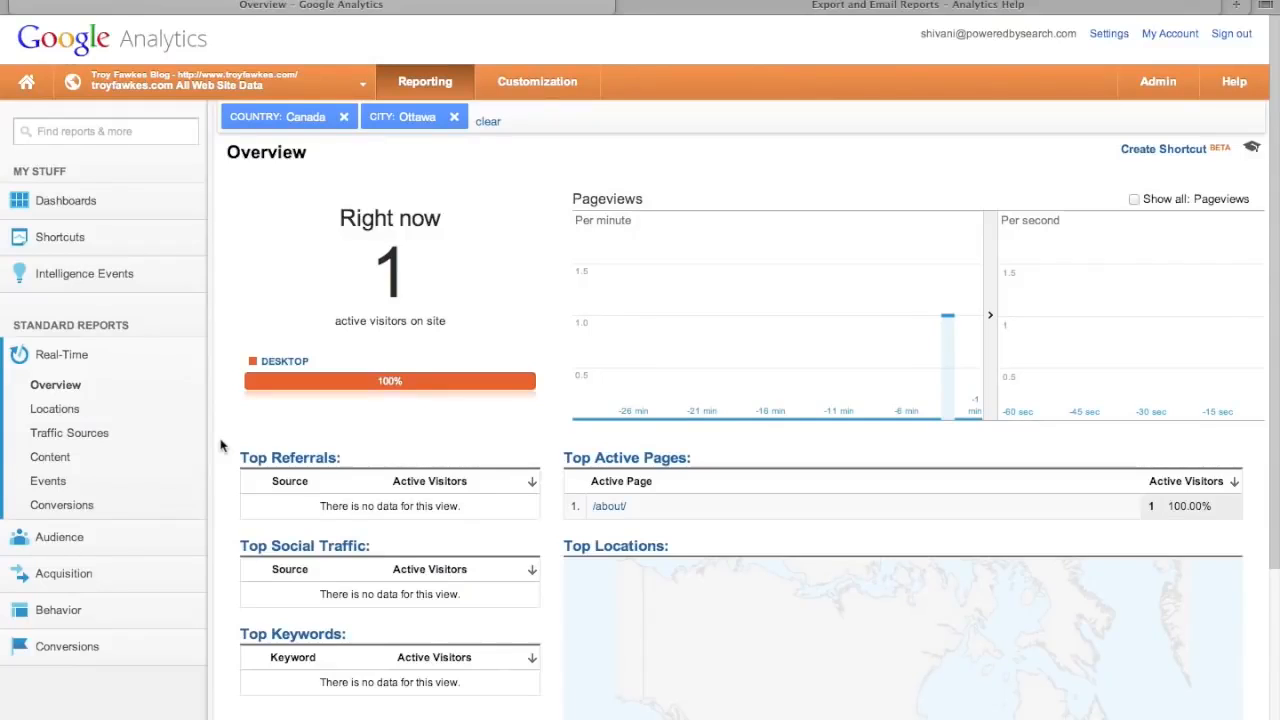
- Review the one desktop visitor on /about/, then switch the sidebar from Real-Time to Audience
{"action": "scroll", "coordinate": [220, 445], "scroll_direction": "down", "scroll_amount": 2}
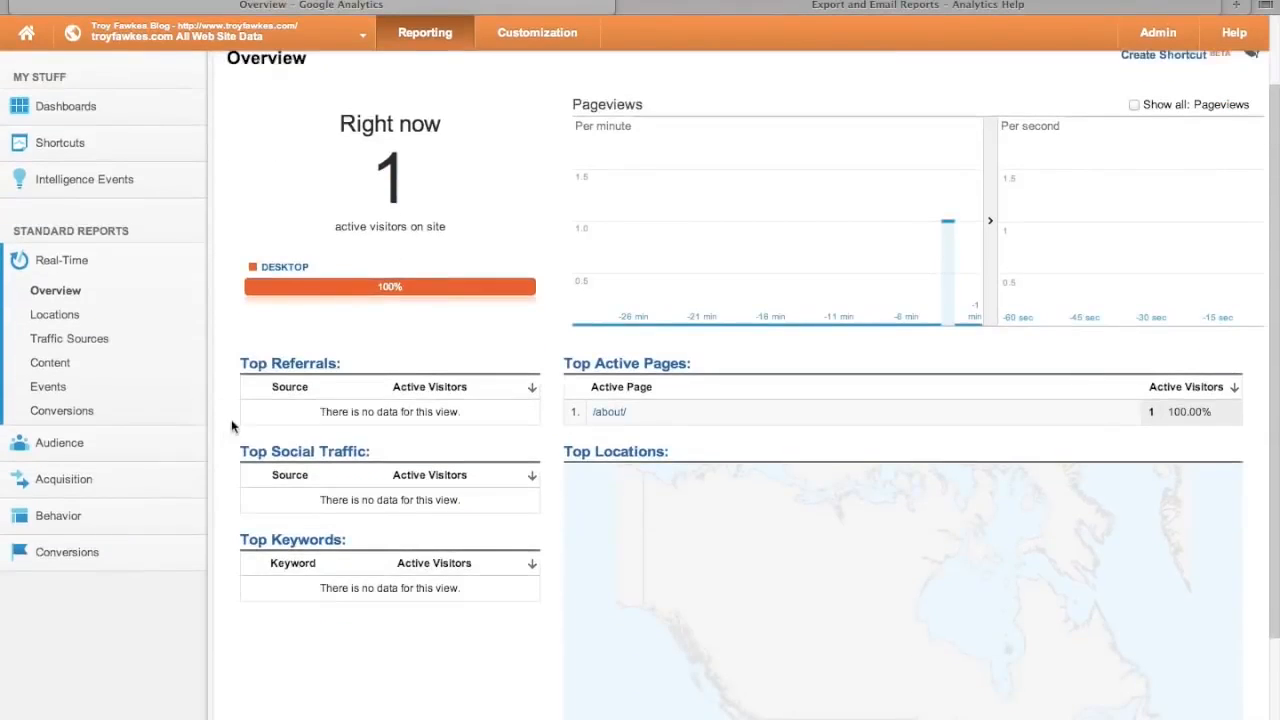
{"action": "scroll", "coordinate": [226, 462], "scroll_direction": "down", "scroll_amount": 2}
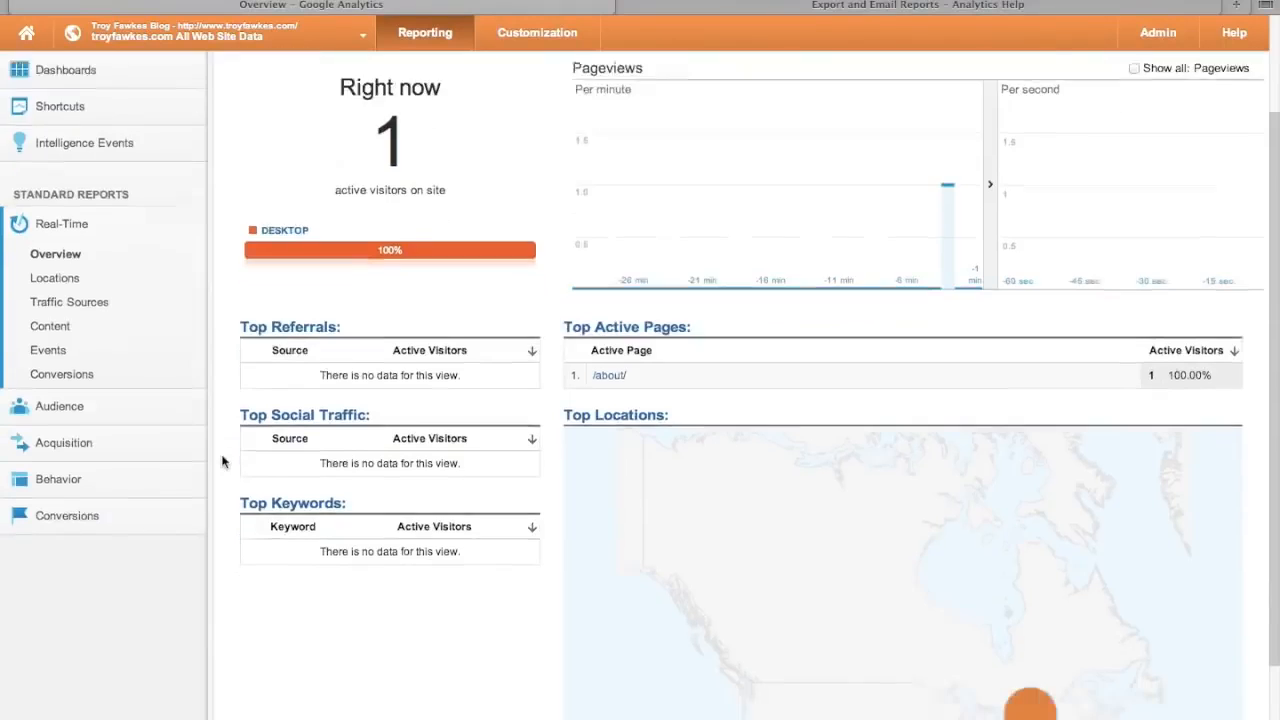
{"action": "scroll", "coordinate": [240, 410], "scroll_direction": "up", "scroll_amount": 4}
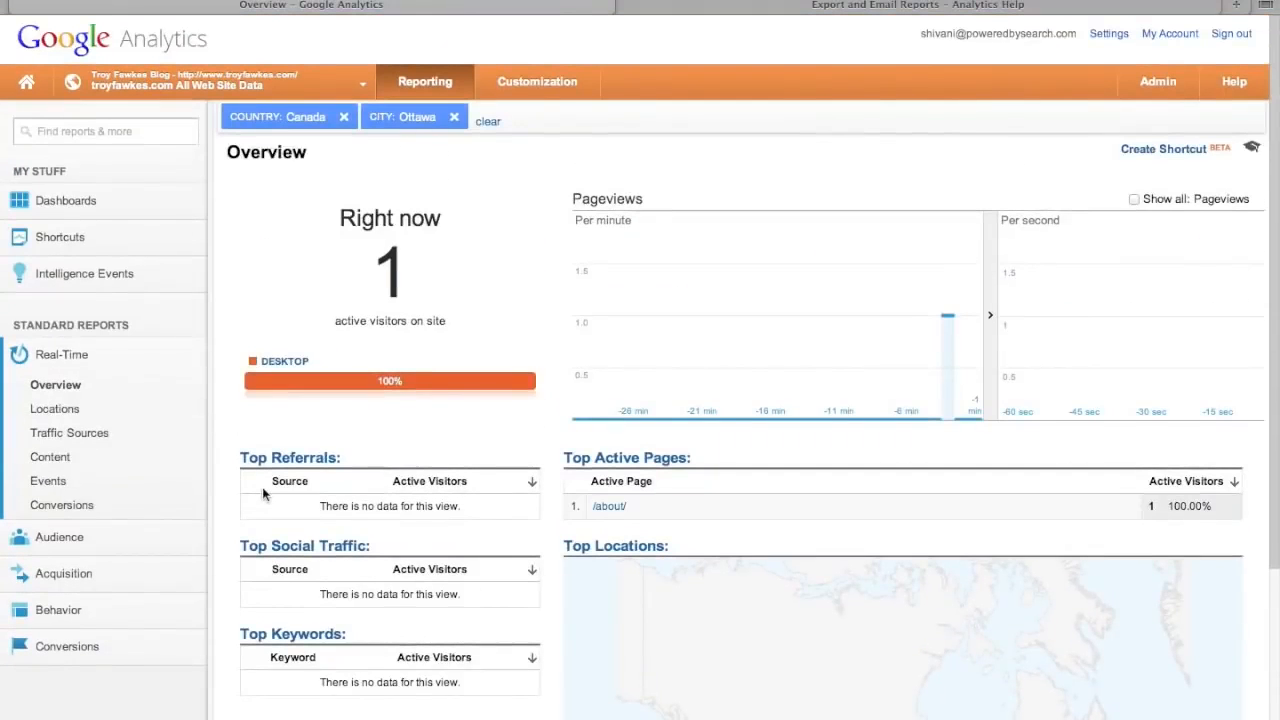
{"action": "scroll", "coordinate": [263, 491], "scroll_direction": "down", "scroll_amount": 1}
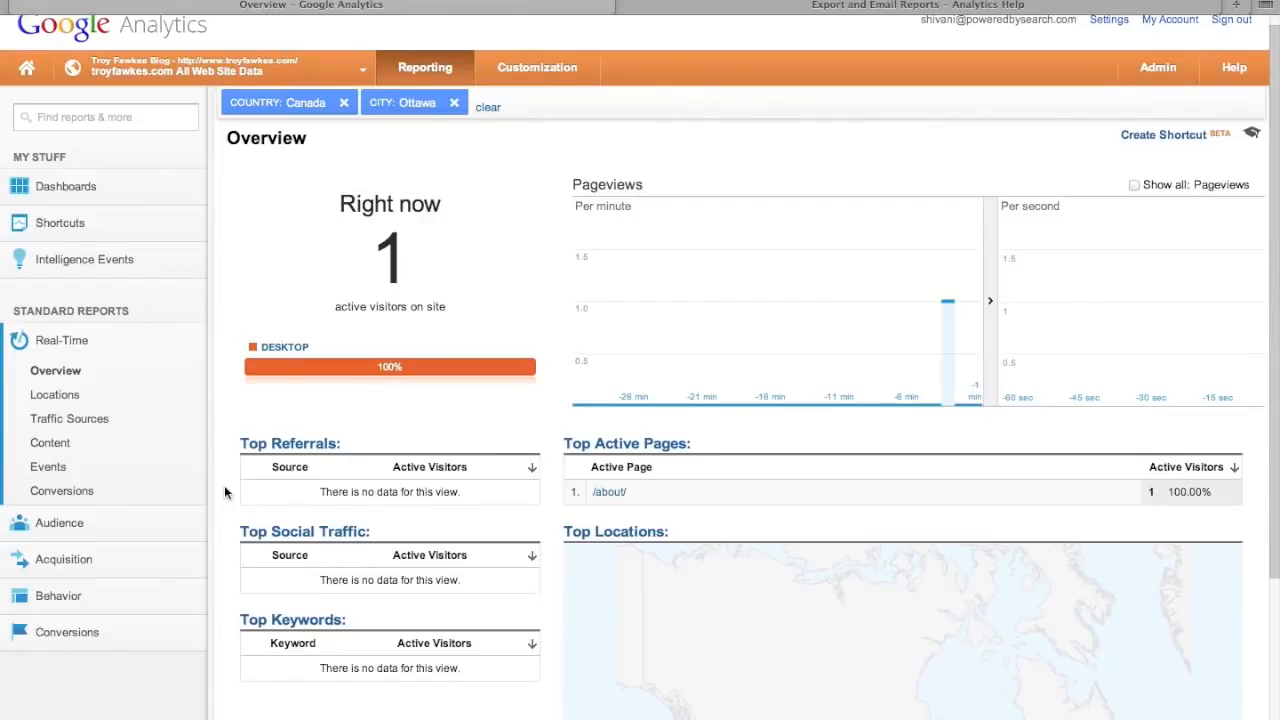
{"action": "scroll", "coordinate": [224, 485], "scroll_direction": "down", "scroll_amount": 1}
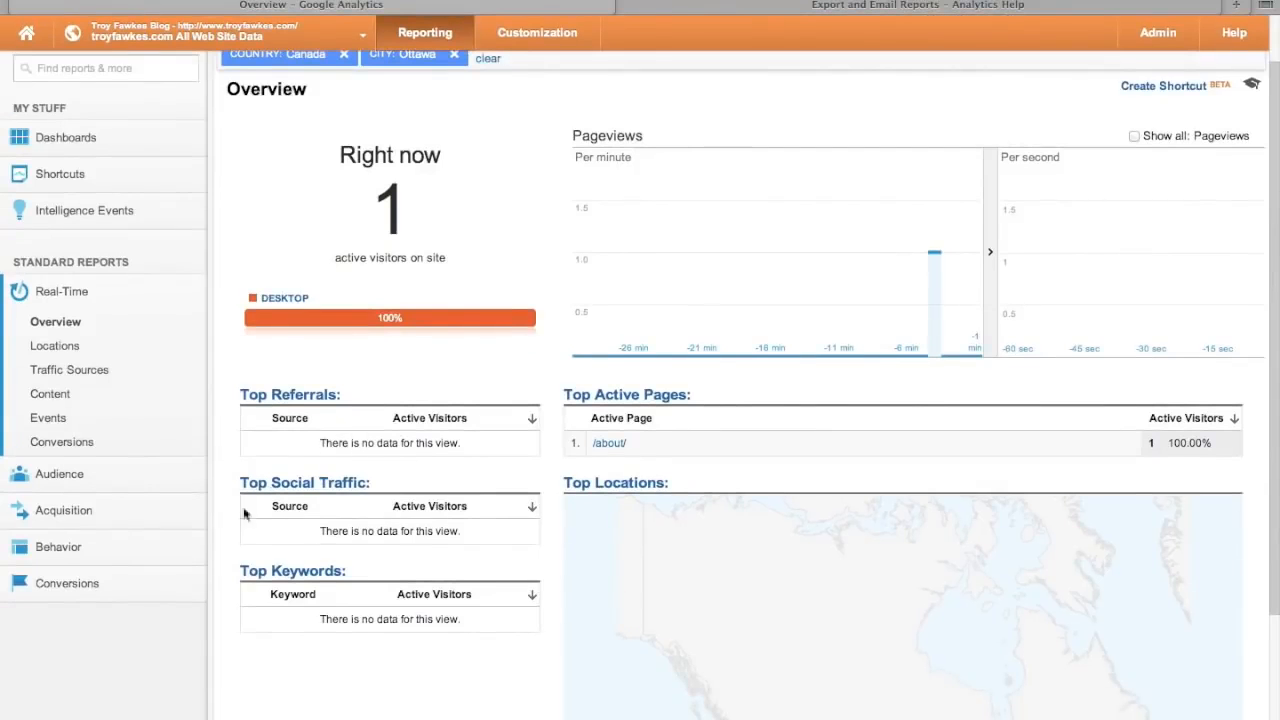
{"action": "scroll", "coordinate": [229, 531], "scroll_direction": "down", "scroll_amount": 2}
{"action": "scroll", "coordinate": [319, 531], "scroll_direction": "down", "scroll_amount": 2}
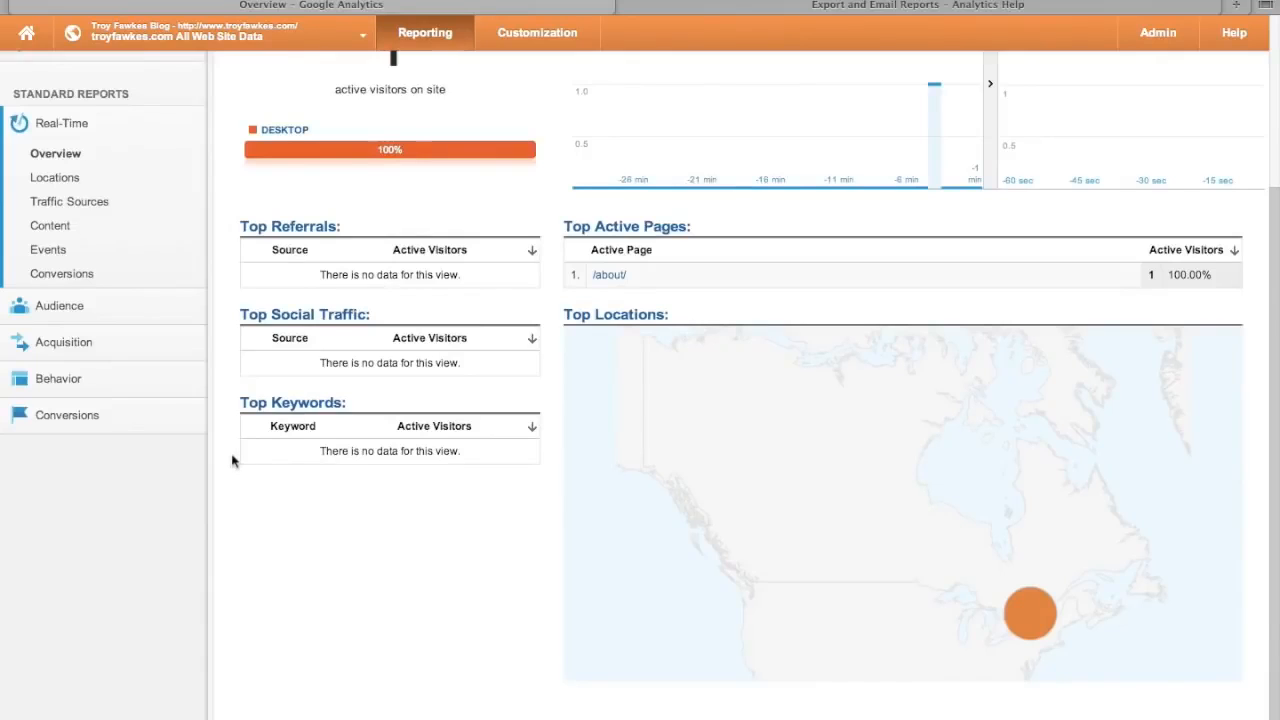
{"action": "scroll", "coordinate": [232, 460], "scroll_direction": "up", "scroll_amount": 5}
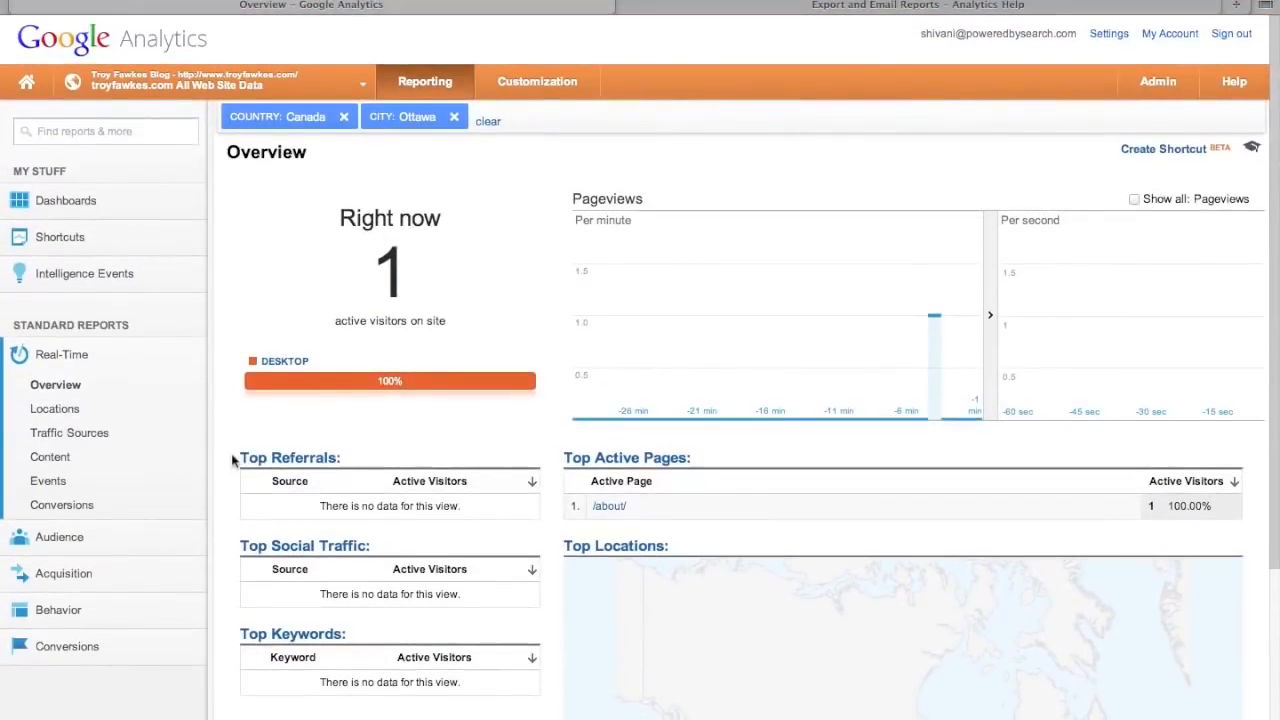
{"action": "left_click", "coordinate": [65, 356]}
{"action": "left_click", "coordinate": [71, 400]}
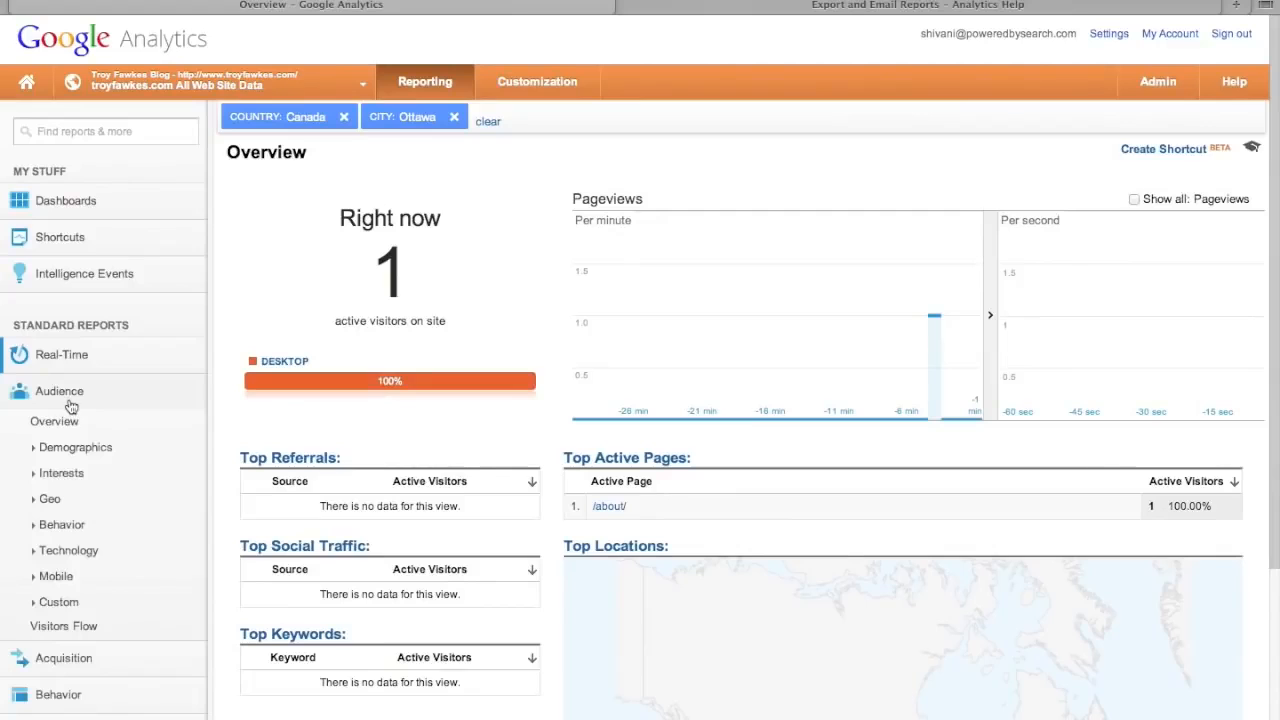
- Open the Jan 1–31, 2014 Audience Overview and check the date range without changing it
{"action": "left_click", "coordinate": [66, 422]}
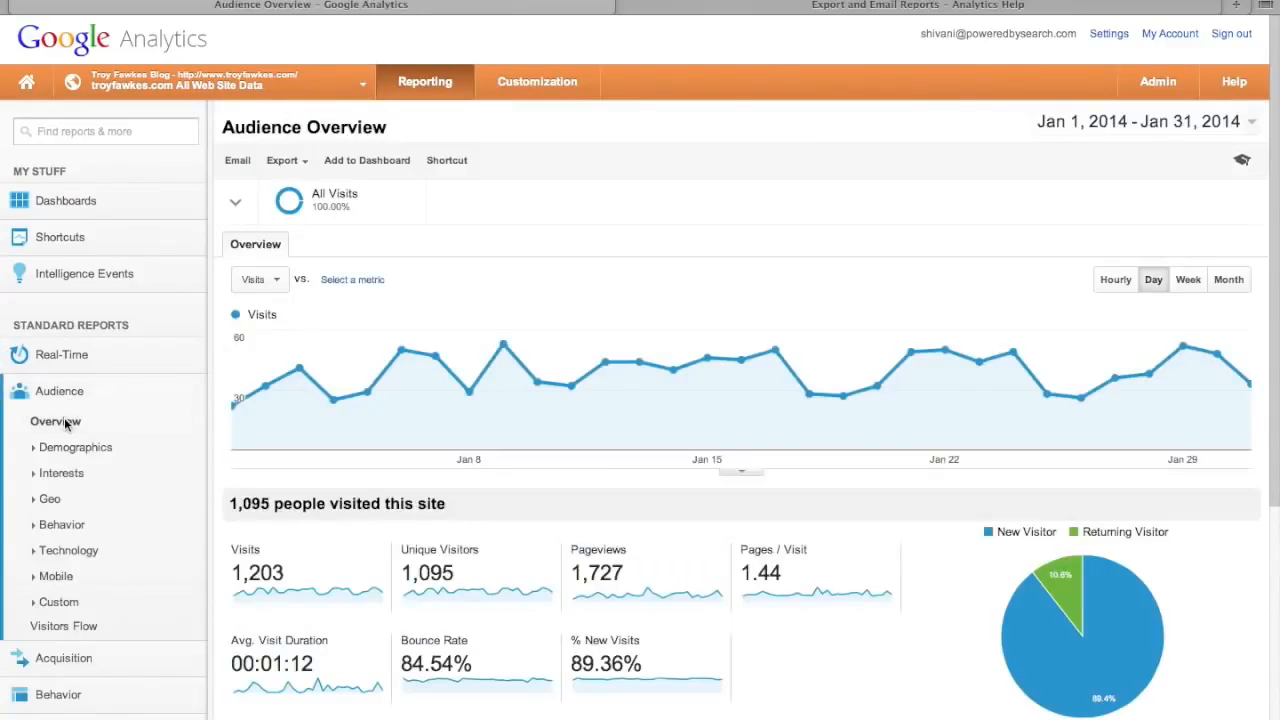
{"action": "scroll", "coordinate": [555, 505], "scroll_direction": "down", "scroll_amount": 8}
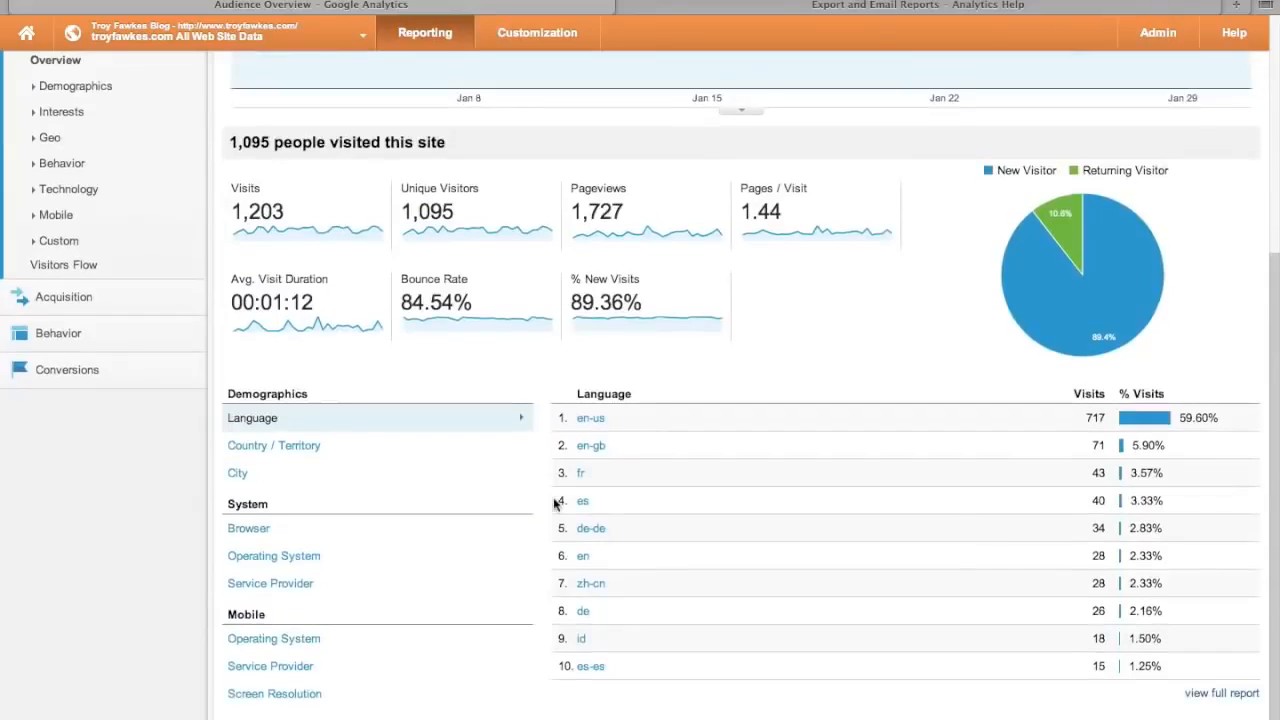
{"action": "scroll", "coordinate": [877, 322], "scroll_direction": "up", "scroll_amount": 8}
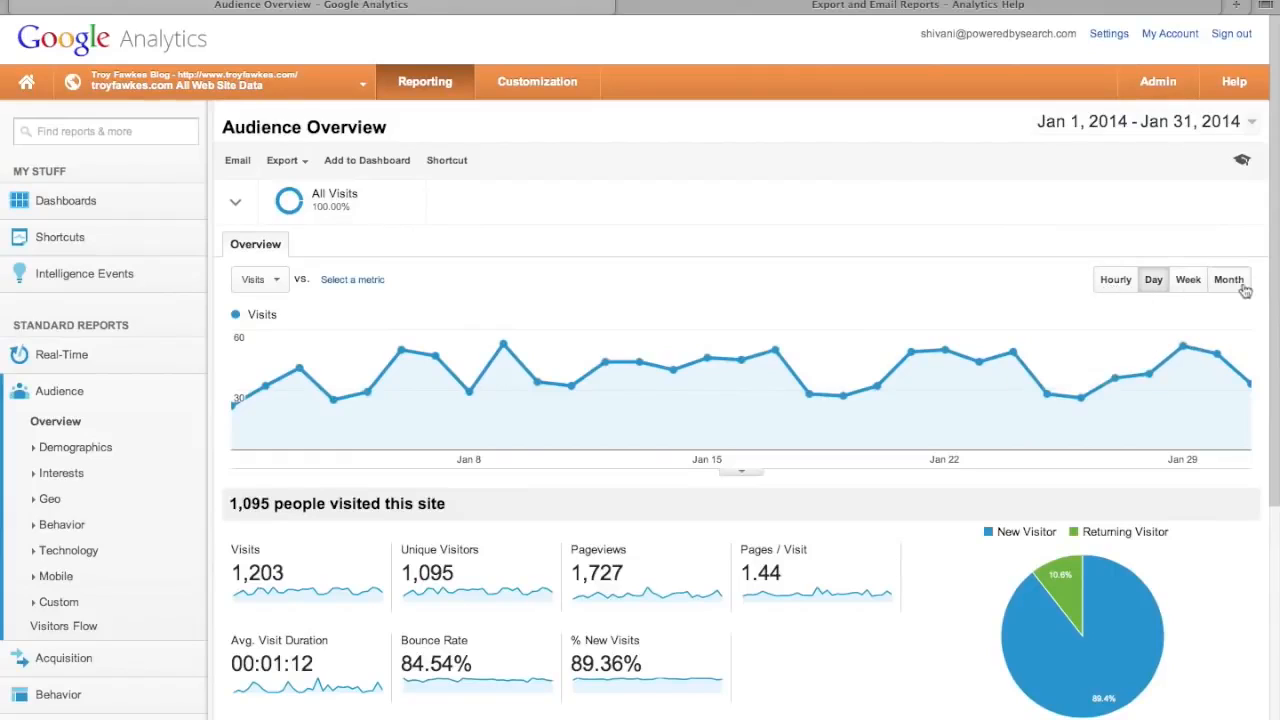
{"action": "left_click", "coordinate": [1256, 123]}
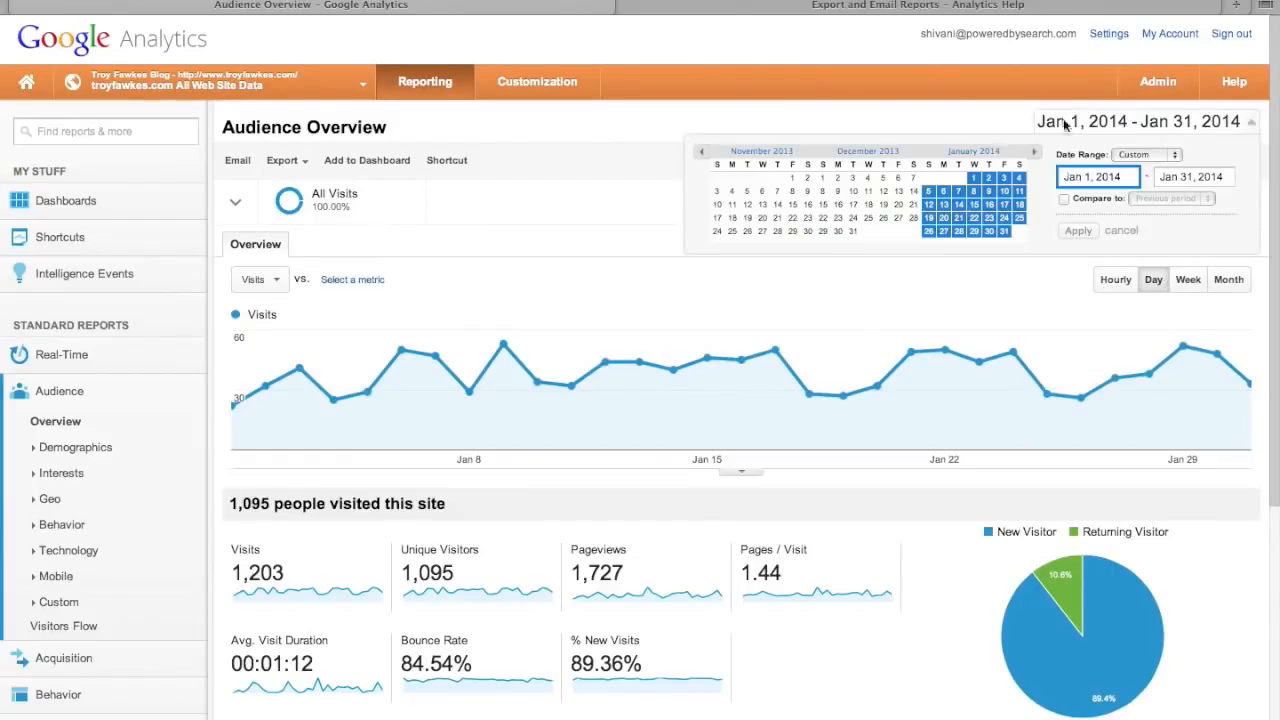
{"action": "left_click", "coordinate": [958, 121]}
{"action": "scroll", "coordinate": [846, 500], "scroll_direction": "down", "scroll_amount": 4}
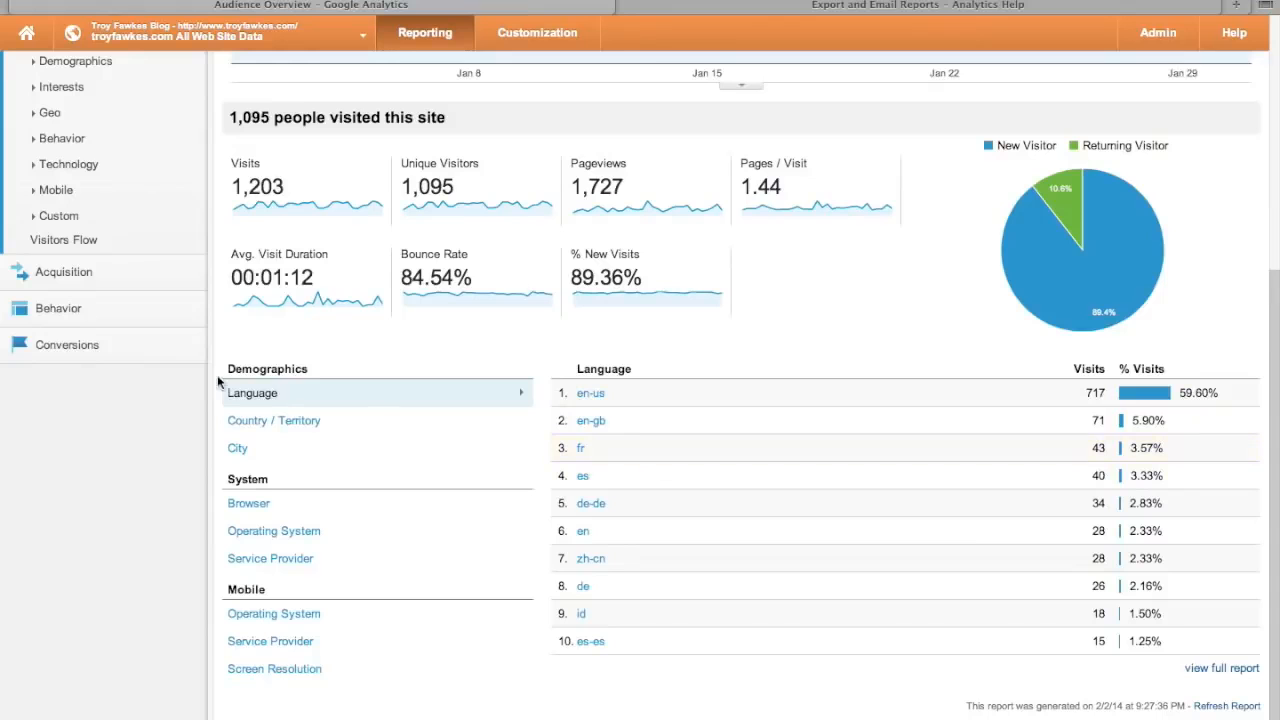
- Break visits down by Country / Territory, City, Browser, Operating System and Service Provider
{"action": "left_click", "coordinate": [267, 424]}
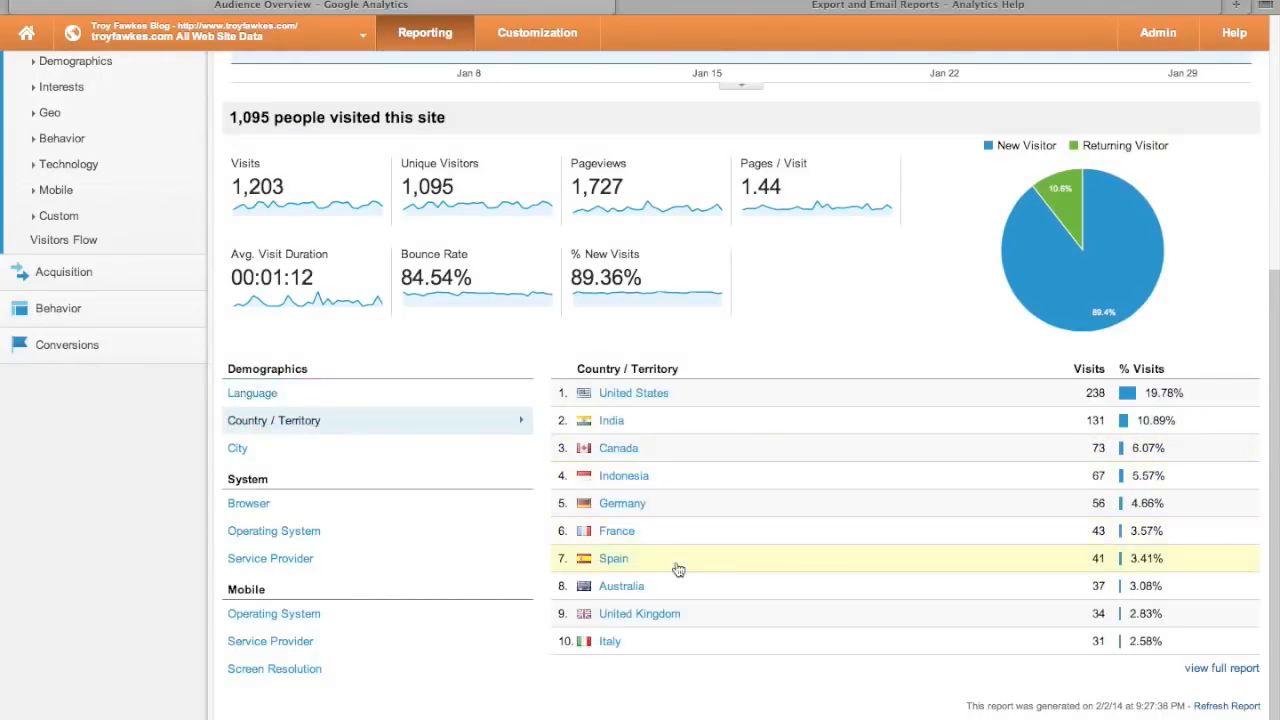
{"action": "scroll", "coordinate": [677, 569], "scroll_direction": "up", "scroll_amount": 1}
{"action": "scroll", "coordinate": [677, 569], "scroll_direction": "down", "scroll_amount": 1}
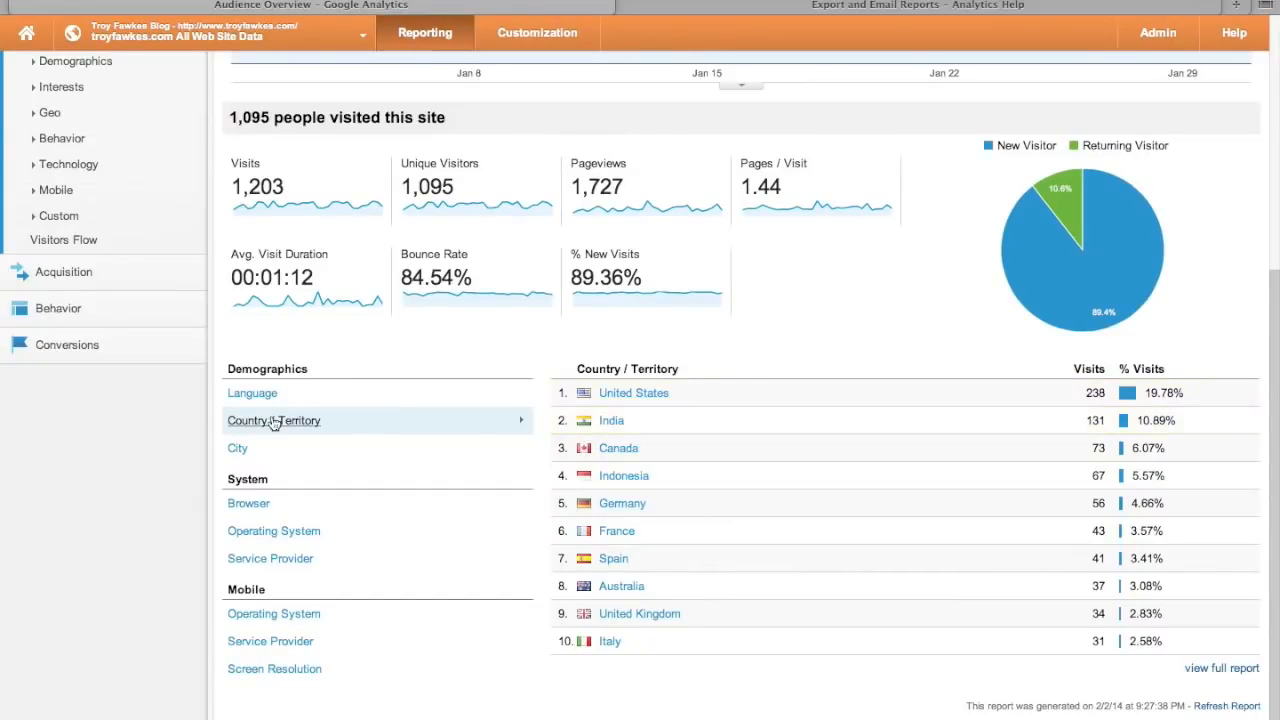
{"action": "left_click", "coordinate": [239, 450]}
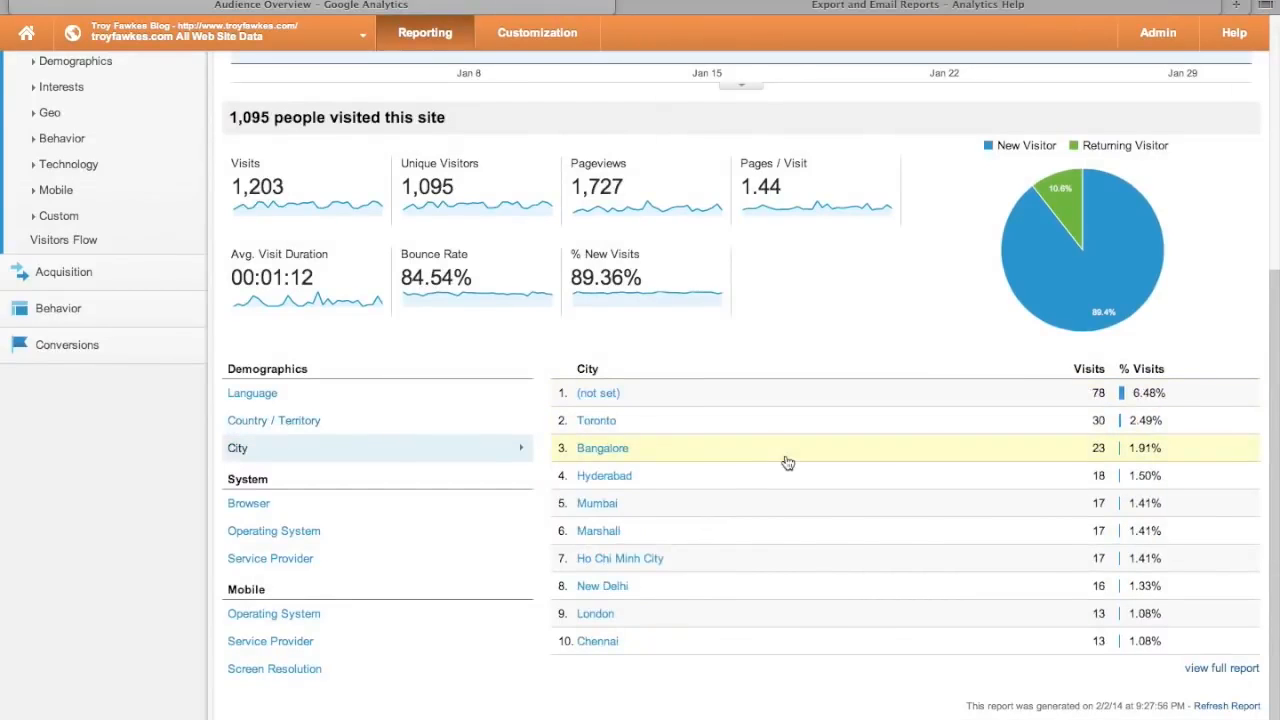
{"action": "left_click", "coordinate": [236, 506]}
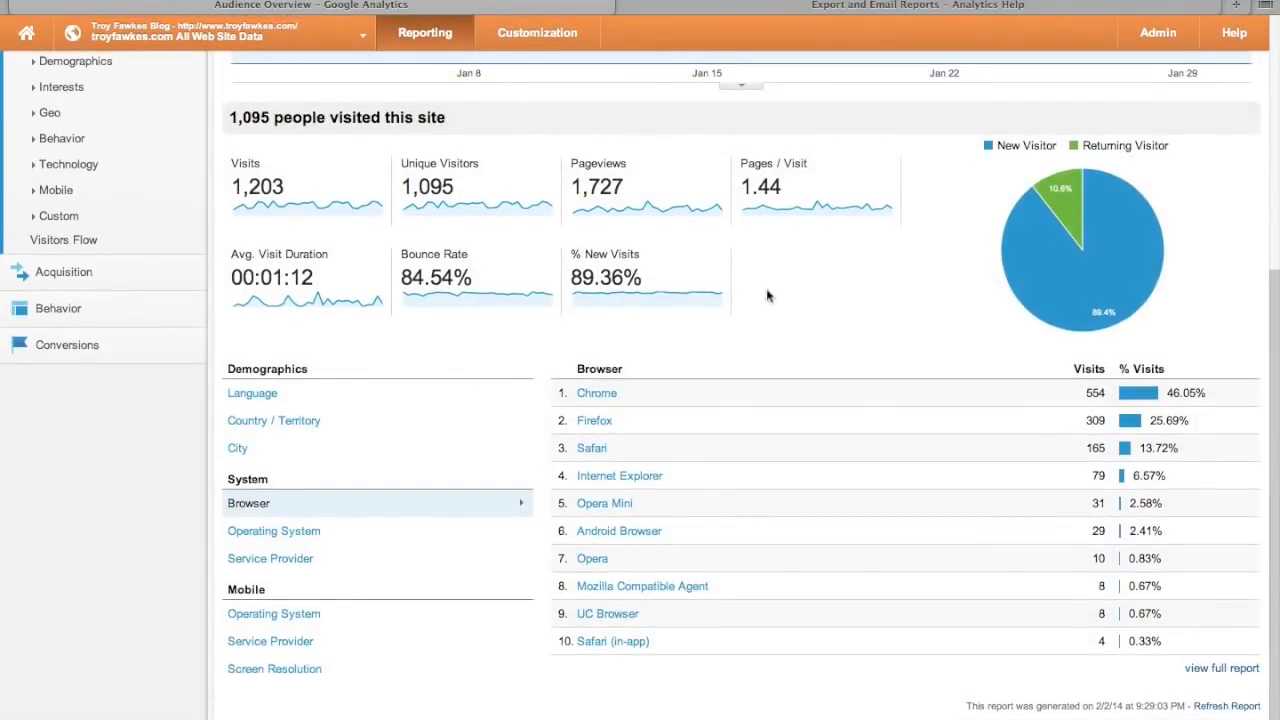
{"action": "left_click", "coordinate": [289, 533]}
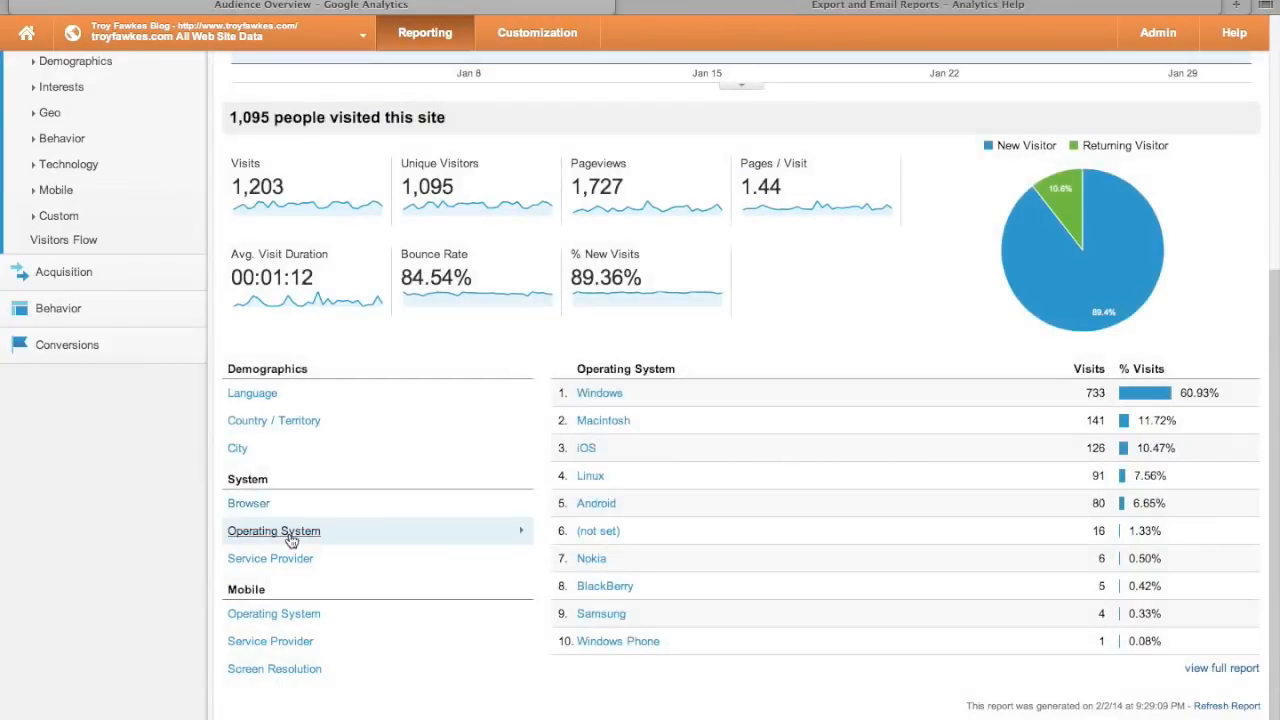
{"action": "left_click", "coordinate": [272, 562]}
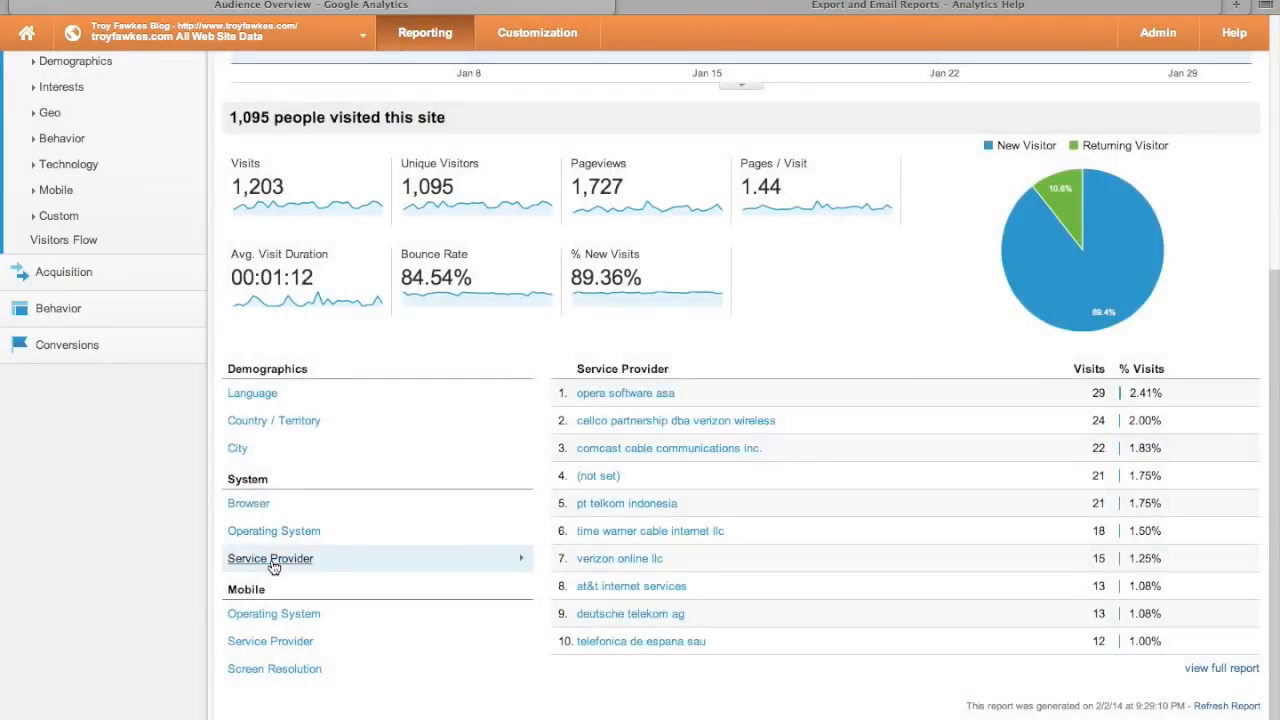
- Show mobile visits by Operating System, Service Provider, then Screen Resolution (320x480 leading)
{"action": "left_click", "coordinate": [298, 617]}
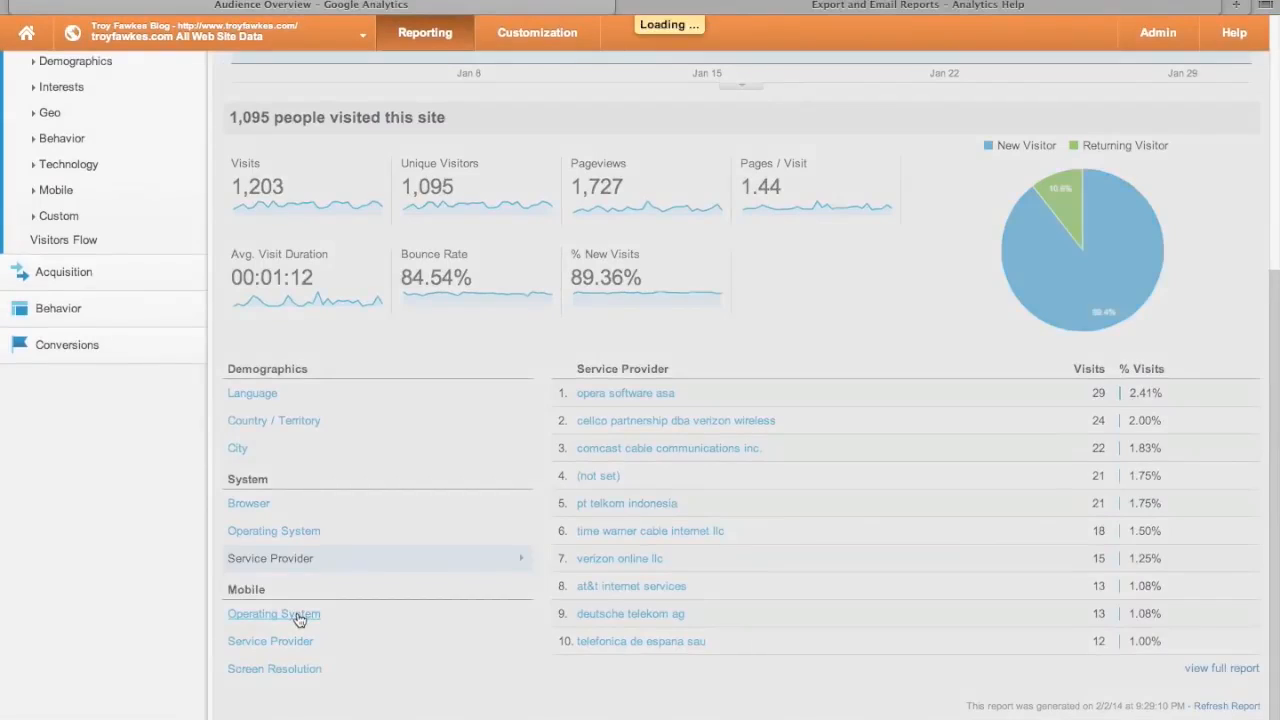
{"action": "left_click", "coordinate": [290, 642]}
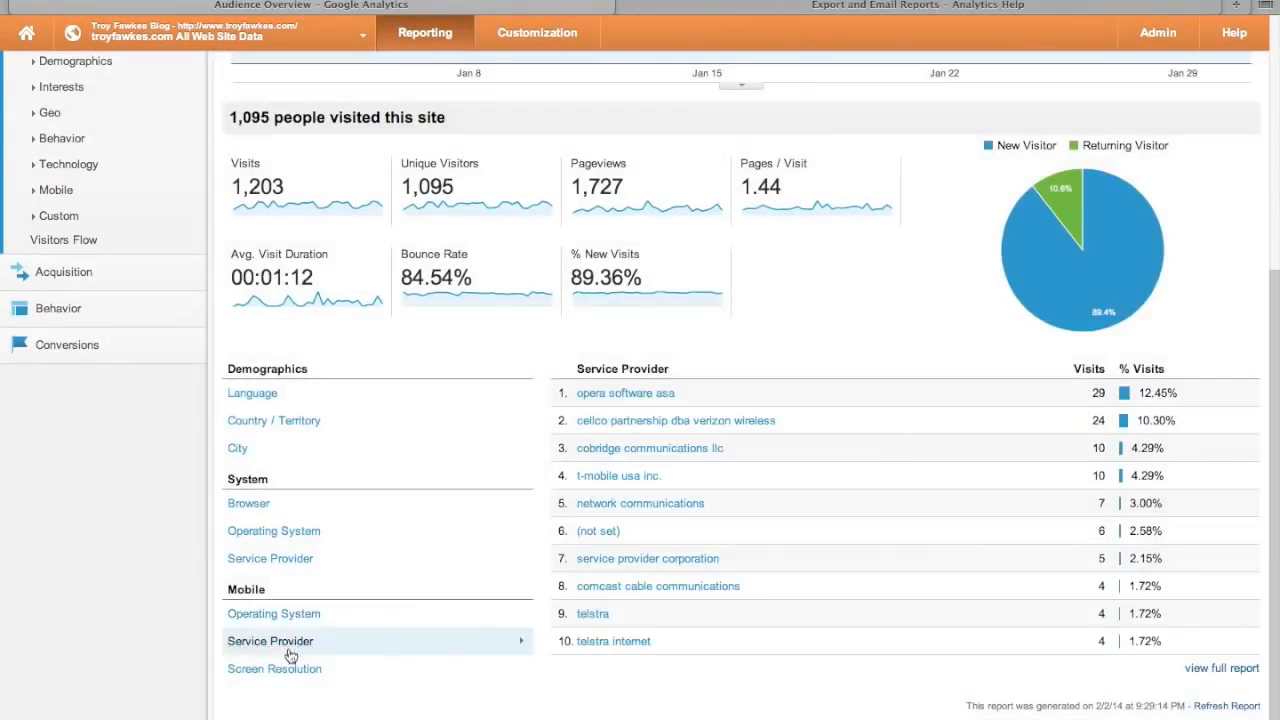
{"action": "left_click", "coordinate": [290, 668]}
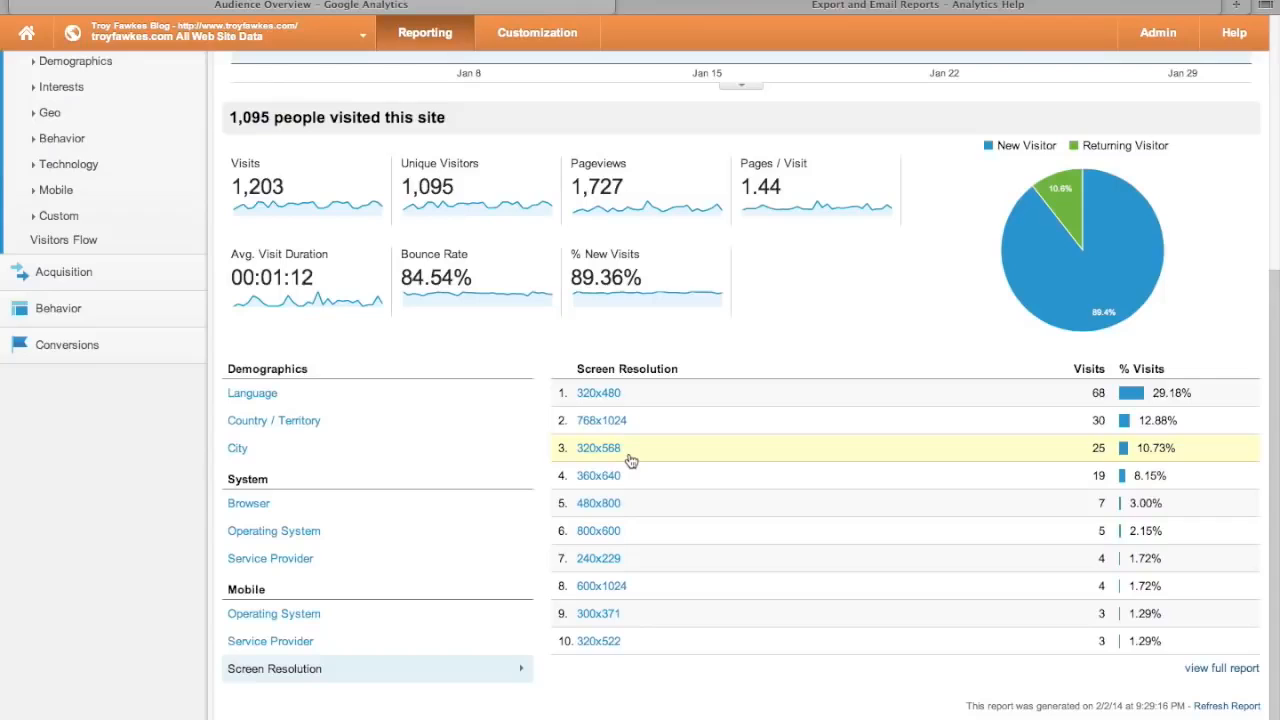
{"action": "scroll", "coordinate": [290, 440], "scroll_direction": "up", "scroll_amount": 3}
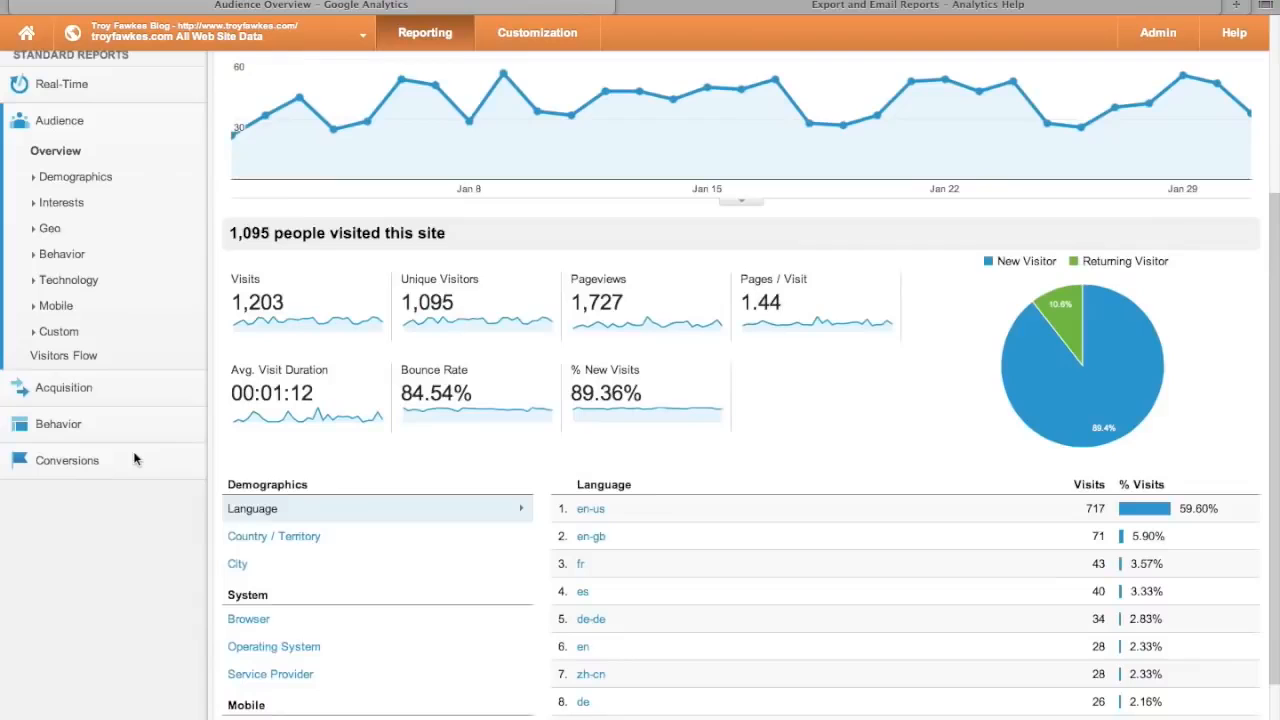
{"action": "left_click", "coordinate": [82, 358]}
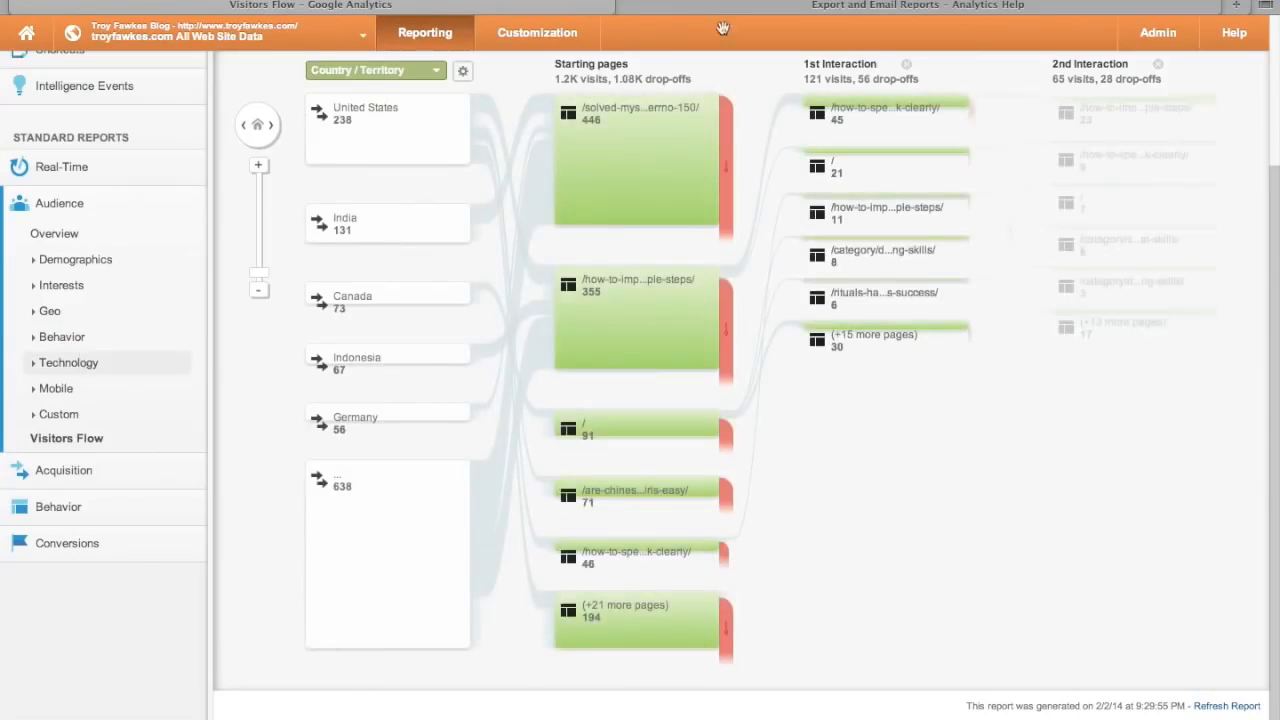
{"action": "scroll", "coordinate": [1224, 403], "scroll_direction": "down", "scroll_amount": 2}
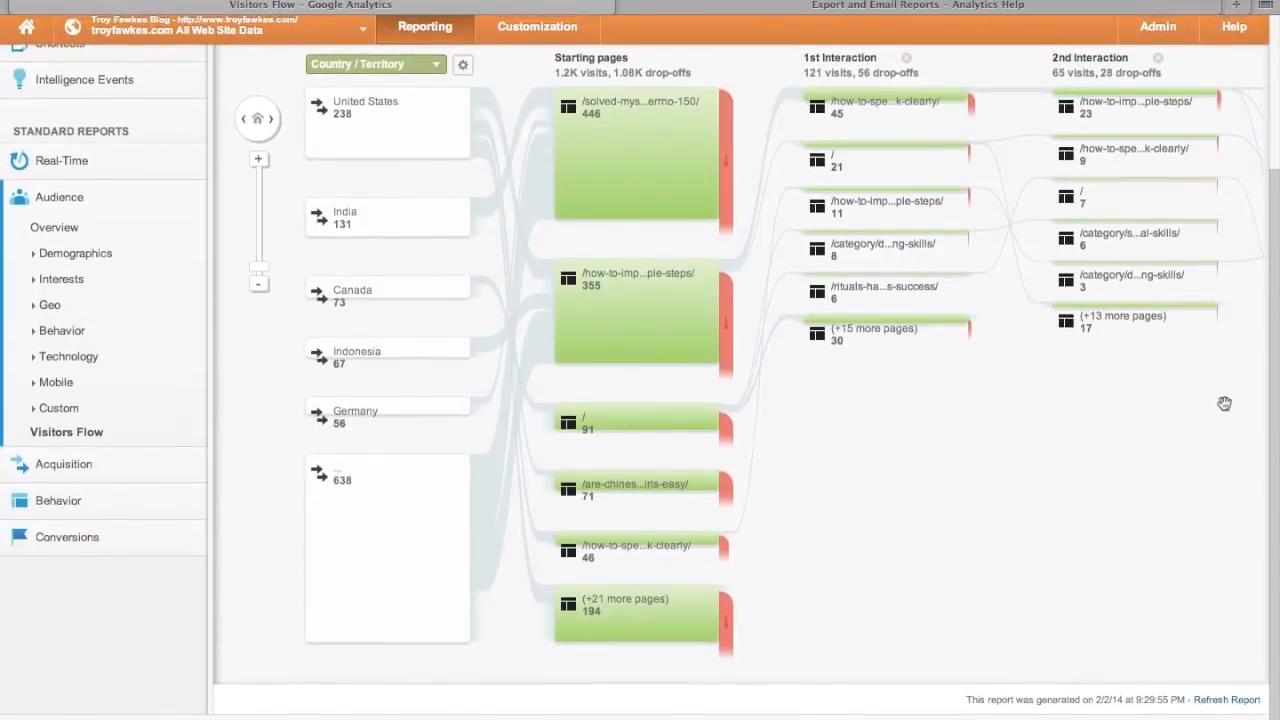
{"action": "scroll", "coordinate": [1224, 403], "scroll_direction": "up", "scroll_amount": 2}
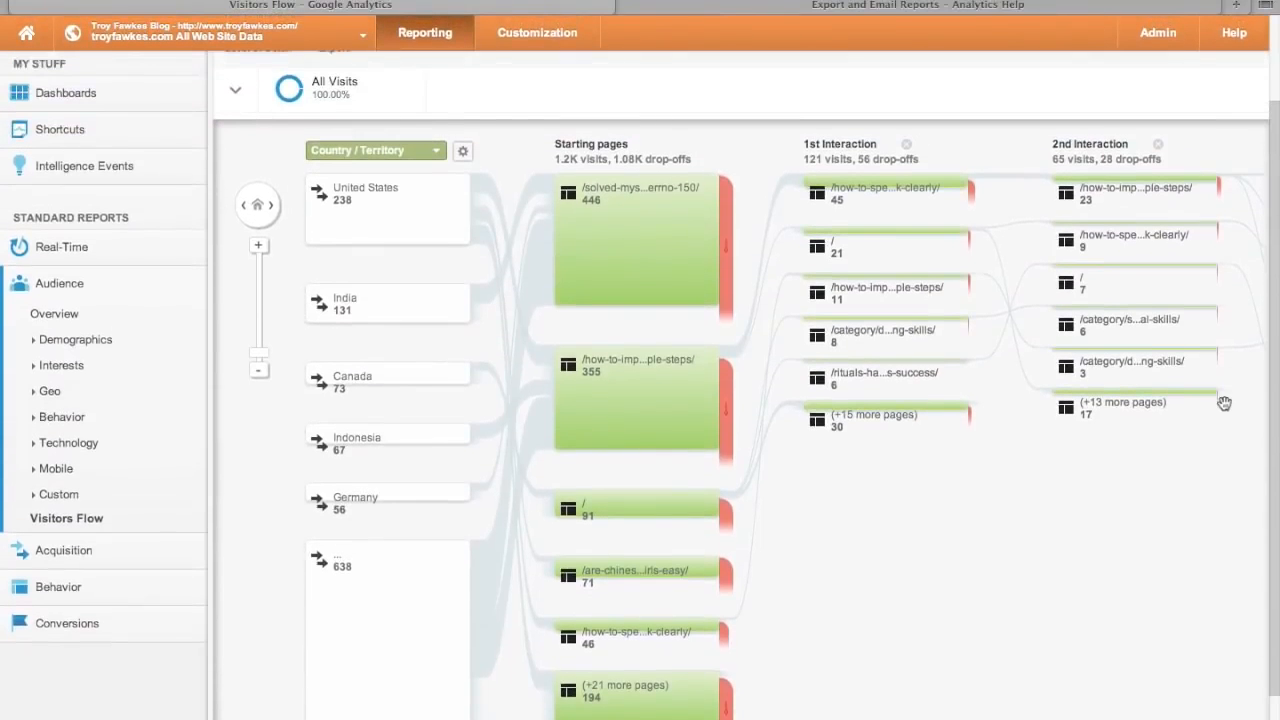
{"action": "scroll", "coordinate": [1224, 403], "scroll_direction": "down", "scroll_amount": 2}
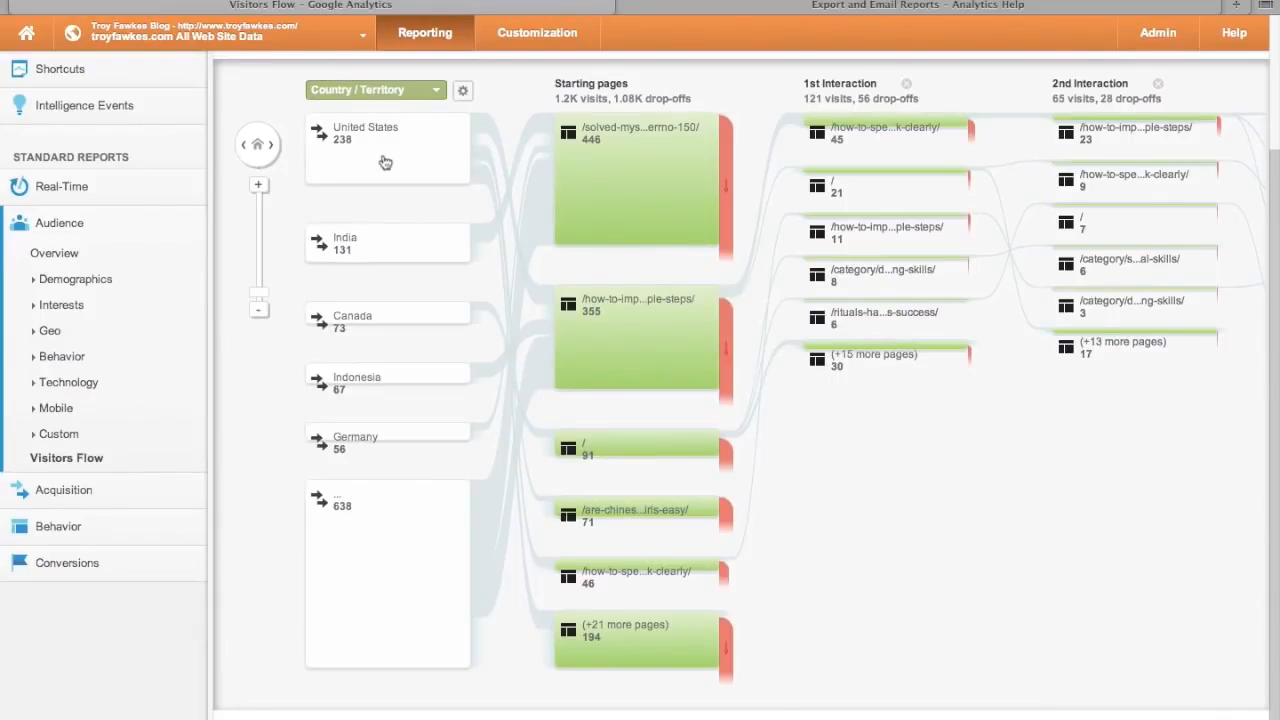
{"action": "left_click", "coordinate": [437, 94]}
{"action": "scroll", "coordinate": [913, 627], "scroll_direction": "down", "scroll_amount": 1}
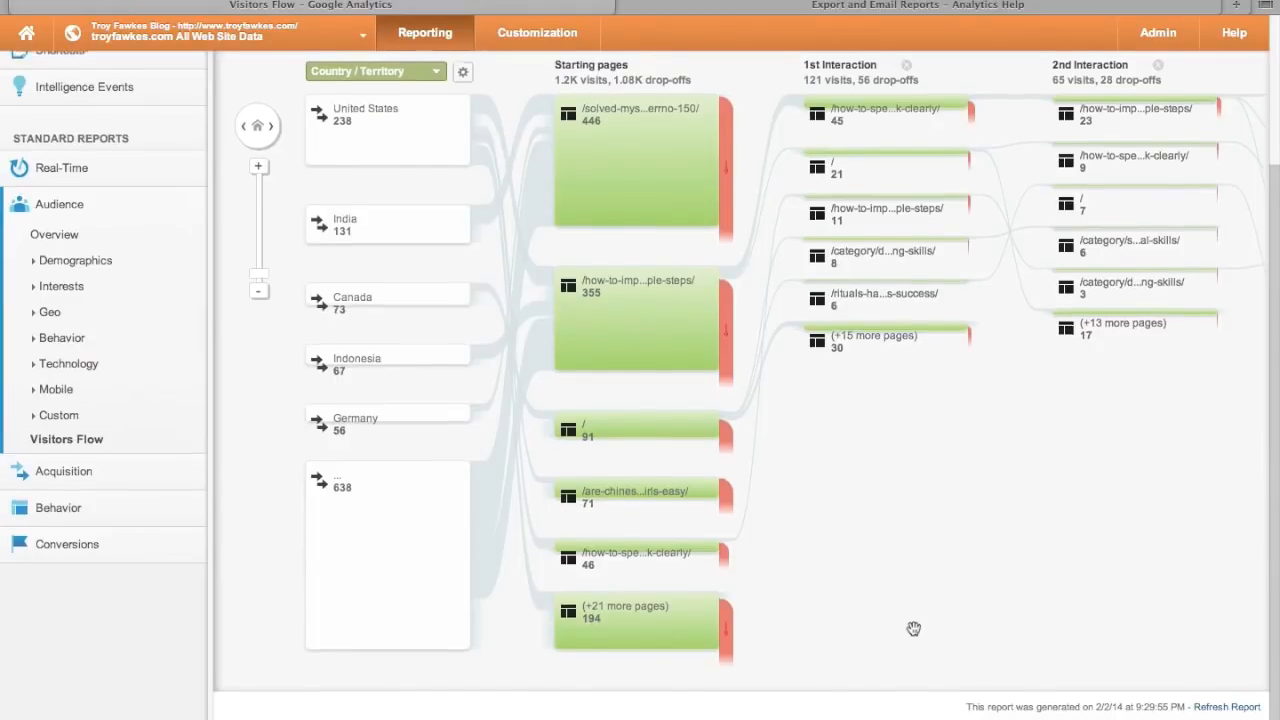
{"action": "scroll", "coordinate": [913, 628], "scroll_direction": "up", "scroll_amount": 1}
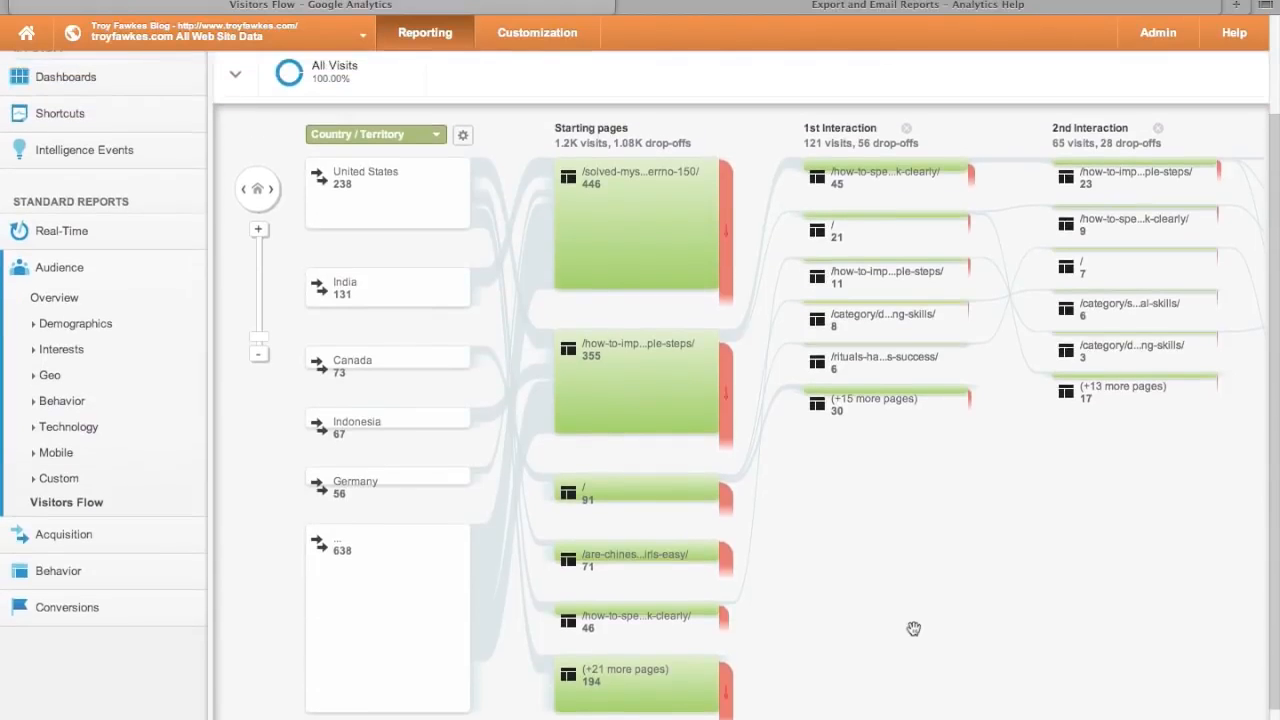
- Start the Visitors Flow from Acquisition > Source, found by searching 'sour'
{"action": "left_click", "coordinate": [440, 136]}
{"action": "scroll", "coordinate": [429, 300], "scroll_direction": "down", "scroll_amount": 6}
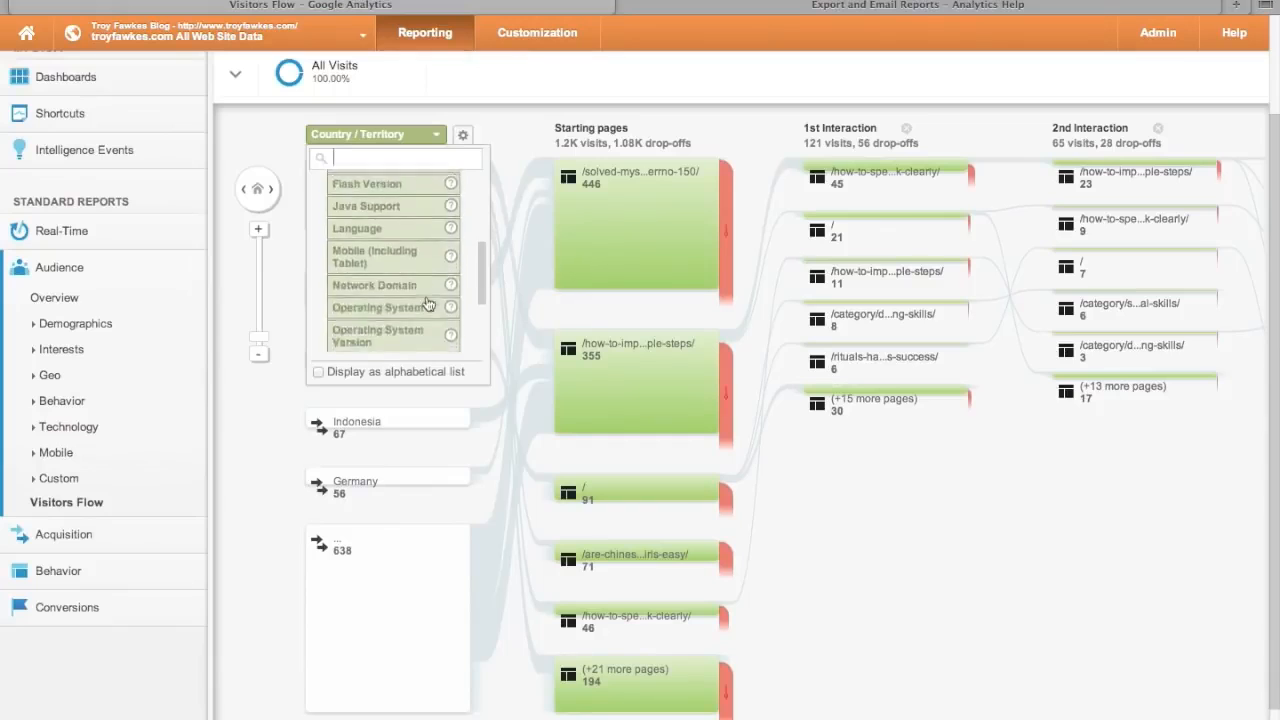
{"action": "scroll", "coordinate": [452, 248], "scroll_direction": "up", "scroll_amount": 5}
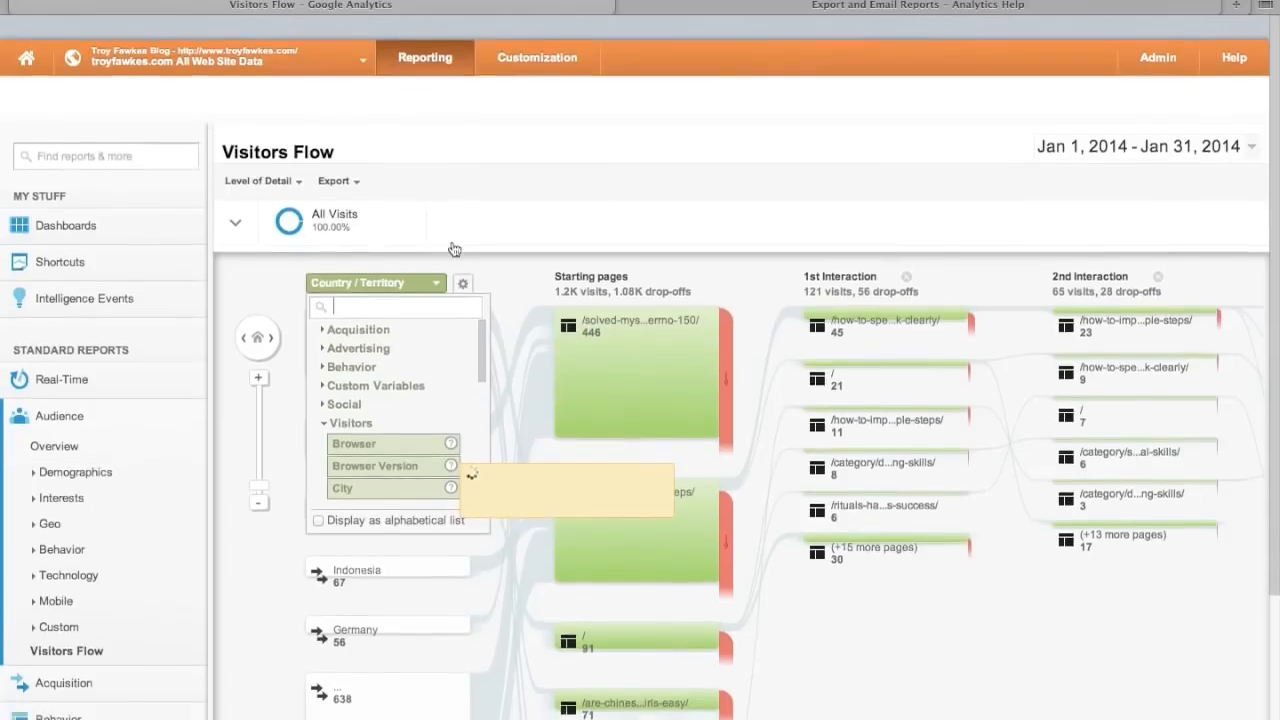
{"action": "left_click", "coordinate": [387, 284]}
{"action": "type", "text": "sourc"}
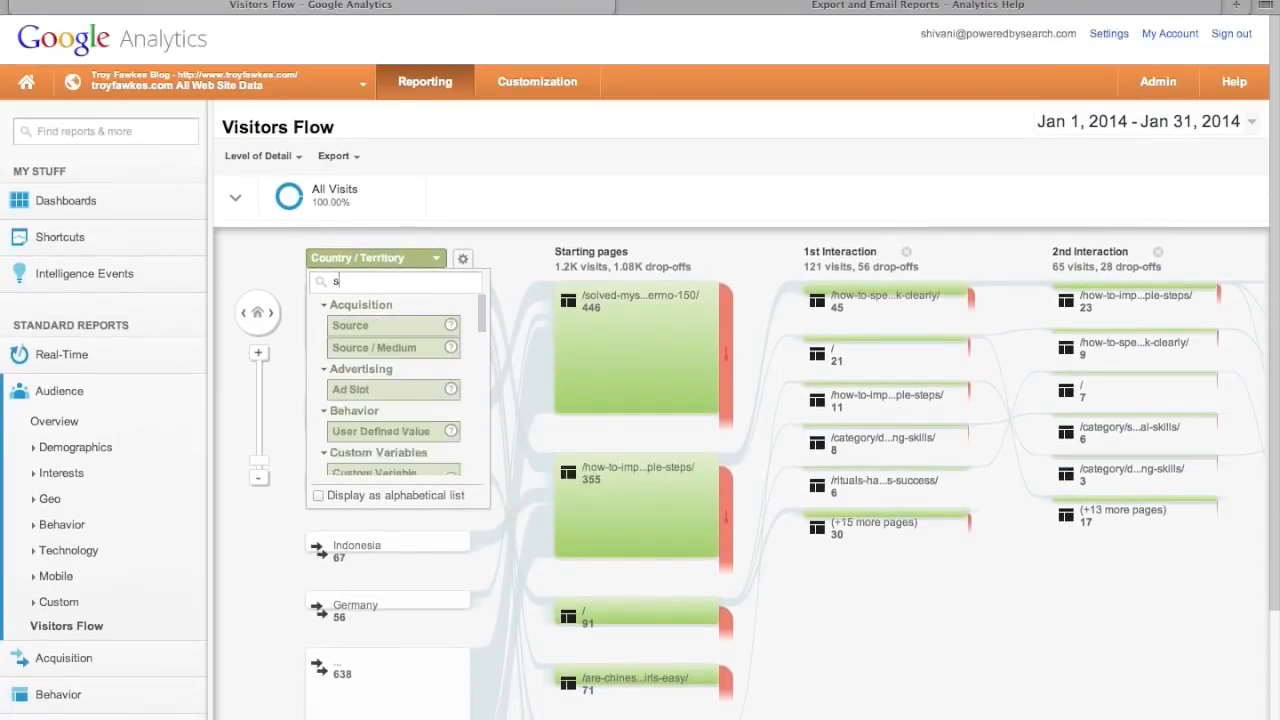
{"action": "left_click", "coordinate": [360, 328]}
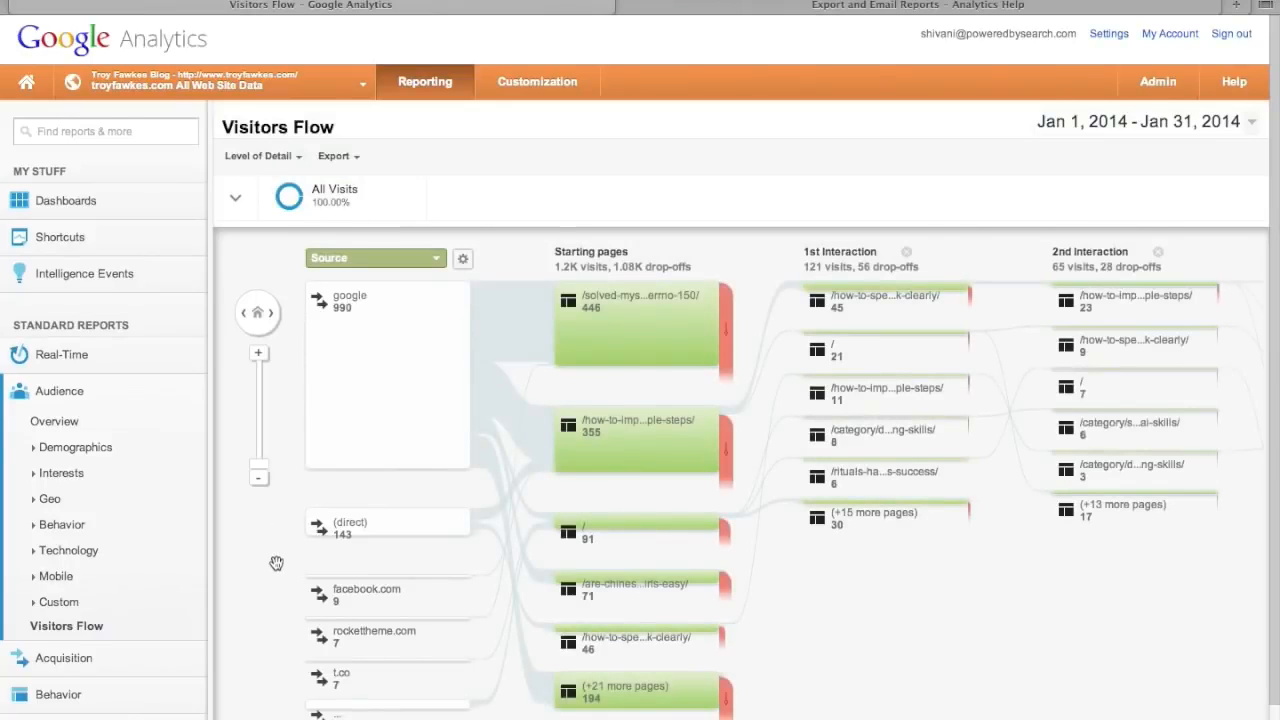
{"action": "scroll", "coordinate": [274, 560], "scroll_direction": "down", "scroll_amount": 1}
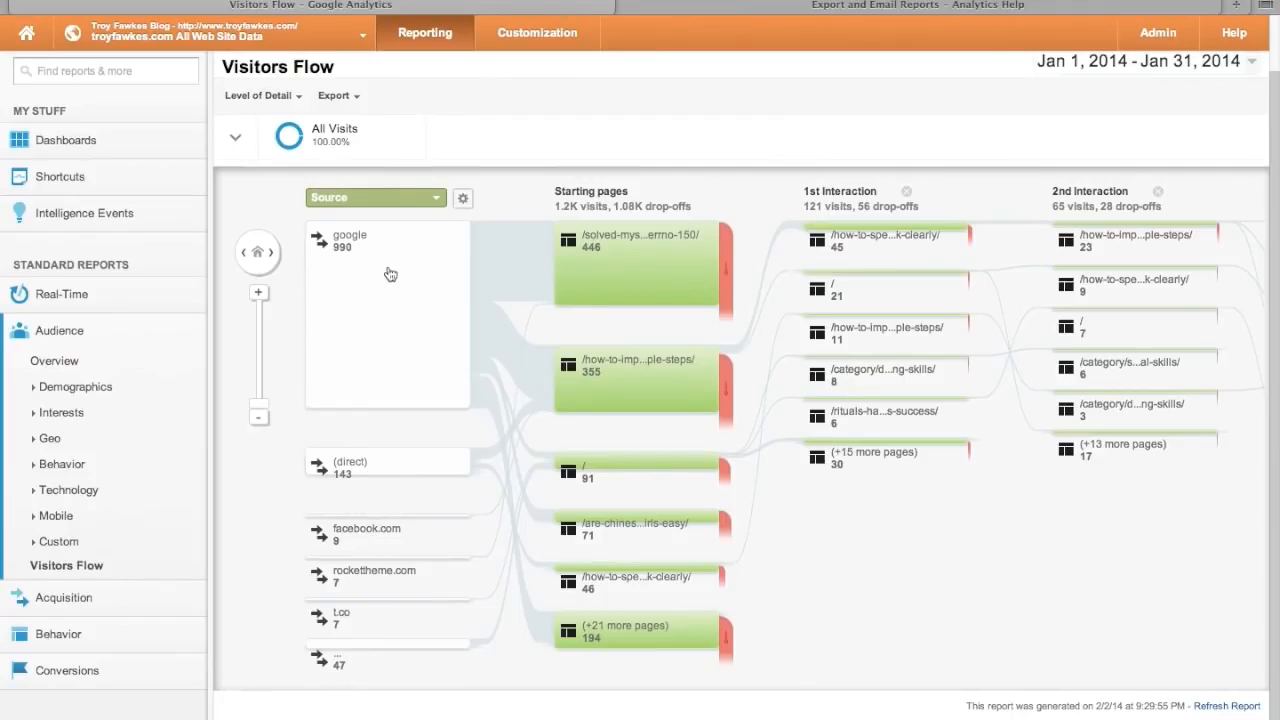
{"action": "mouse_move", "coordinate": [491, 251]}
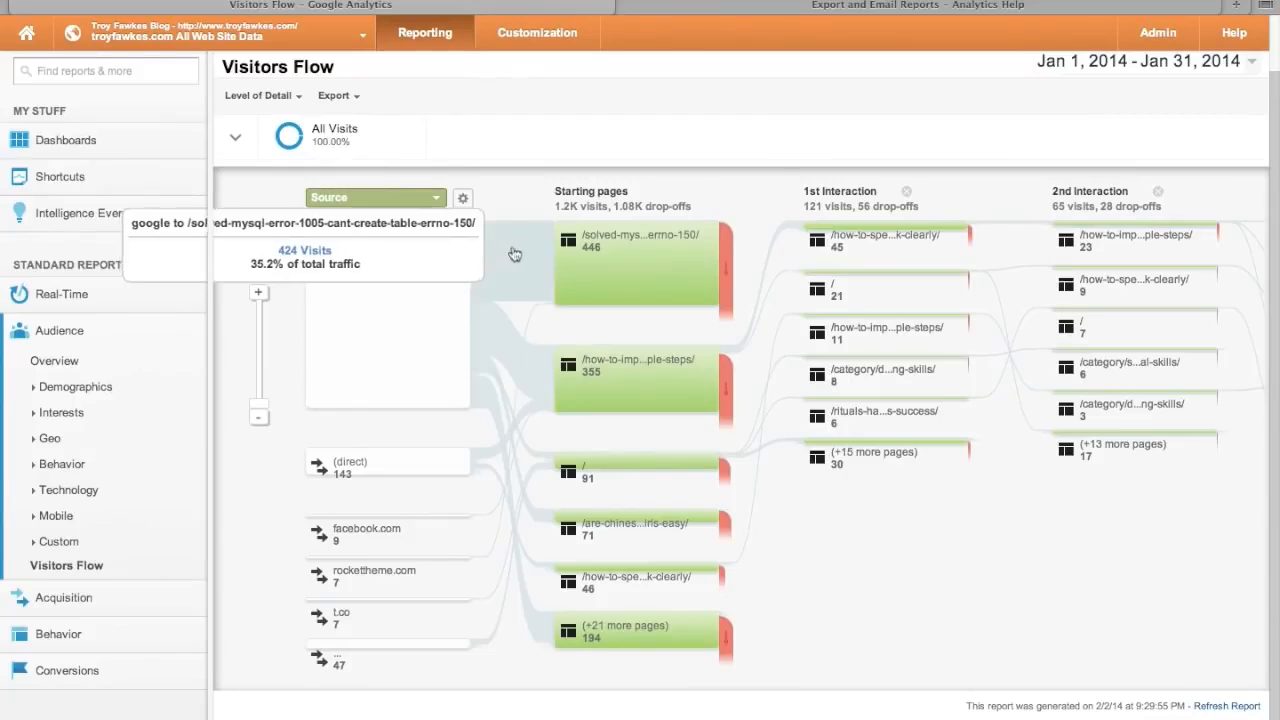
{"action": "mouse_move", "coordinate": [610, 255]}
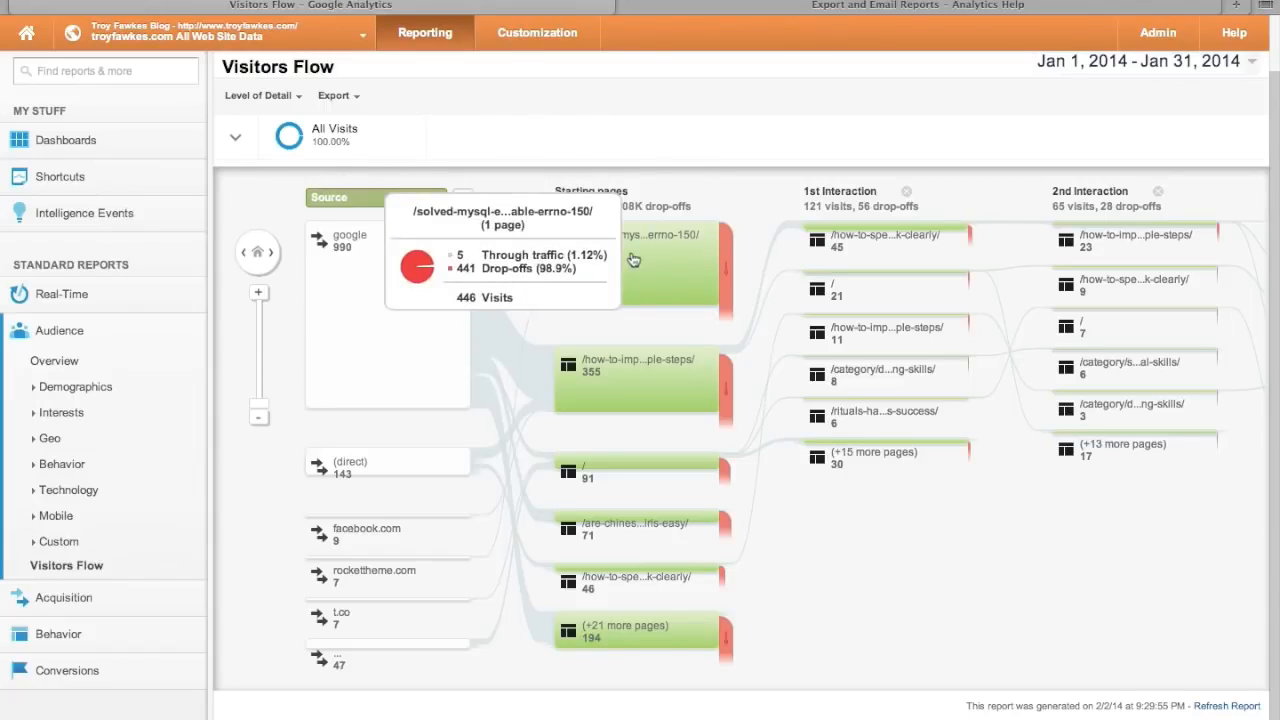
{"action": "scroll", "coordinate": [737, 192], "scroll_direction": "down", "scroll_amount": 1}
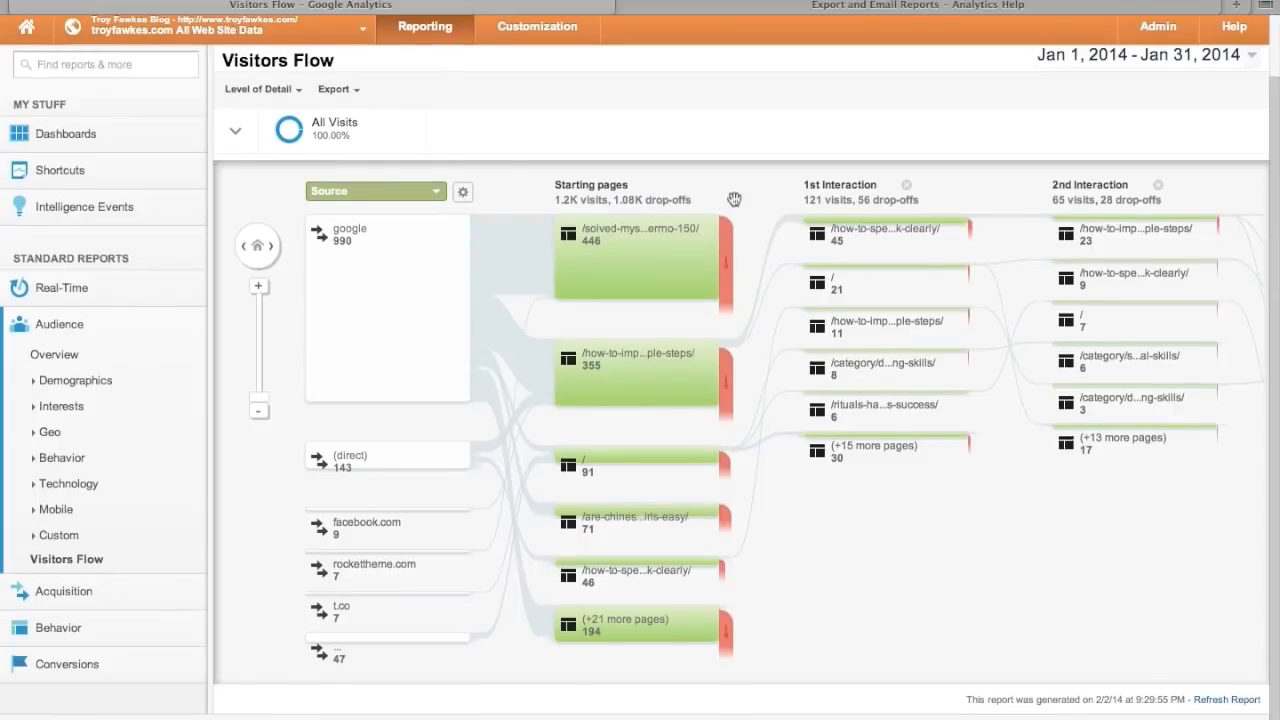
{"action": "scroll", "coordinate": [734, 199], "scroll_direction": "up", "scroll_amount": 1}
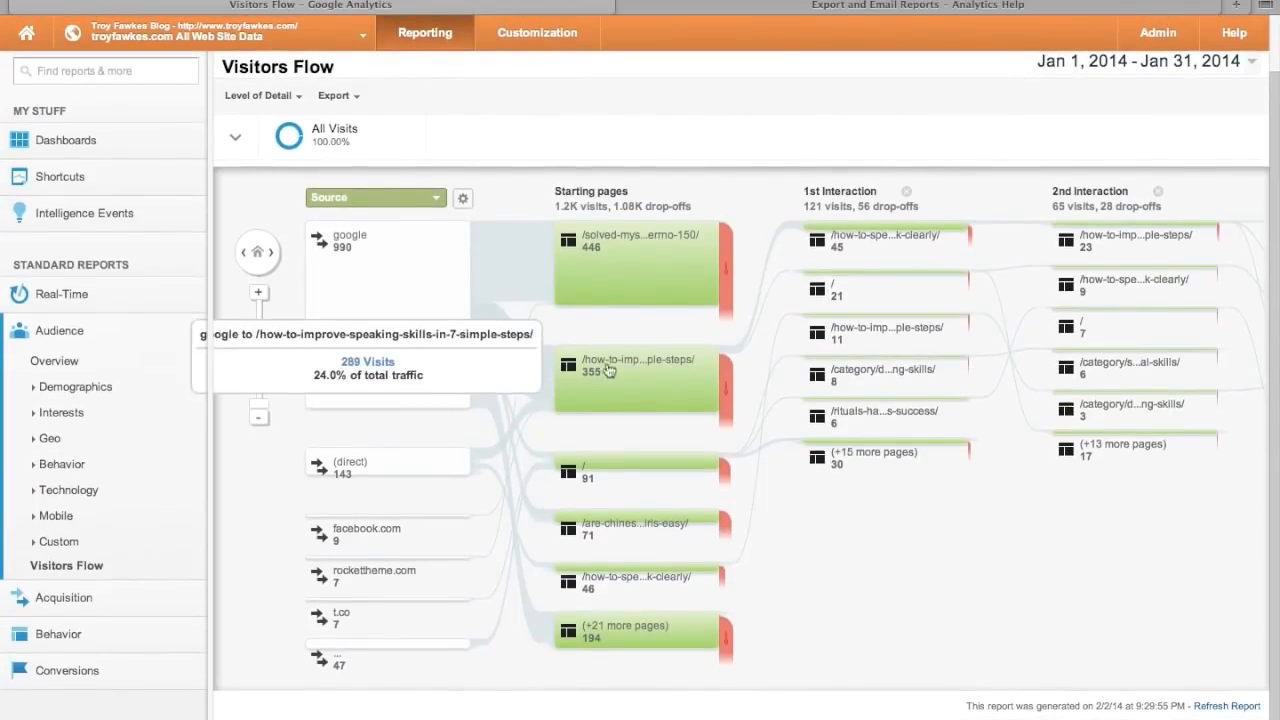
{"action": "mouse_move", "coordinate": [621, 371]}
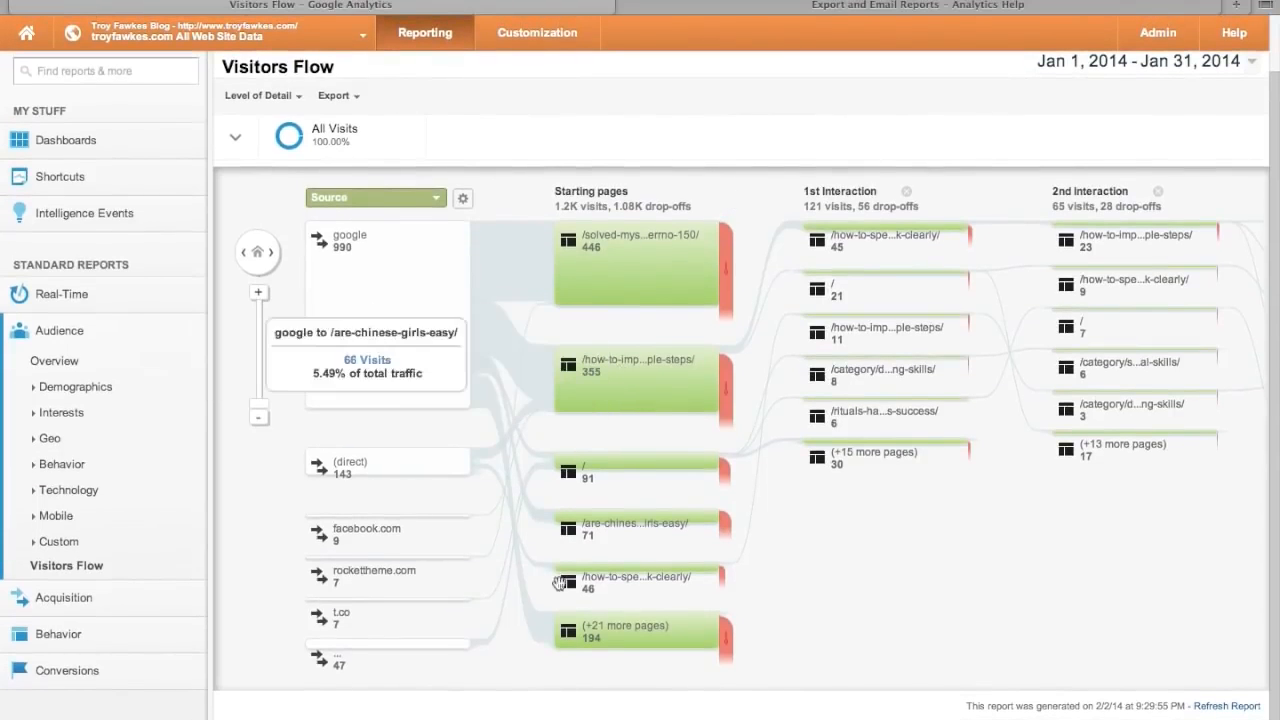
{"action": "scroll", "coordinate": [756, 122], "scroll_direction": "up", "scroll_amount": 2}
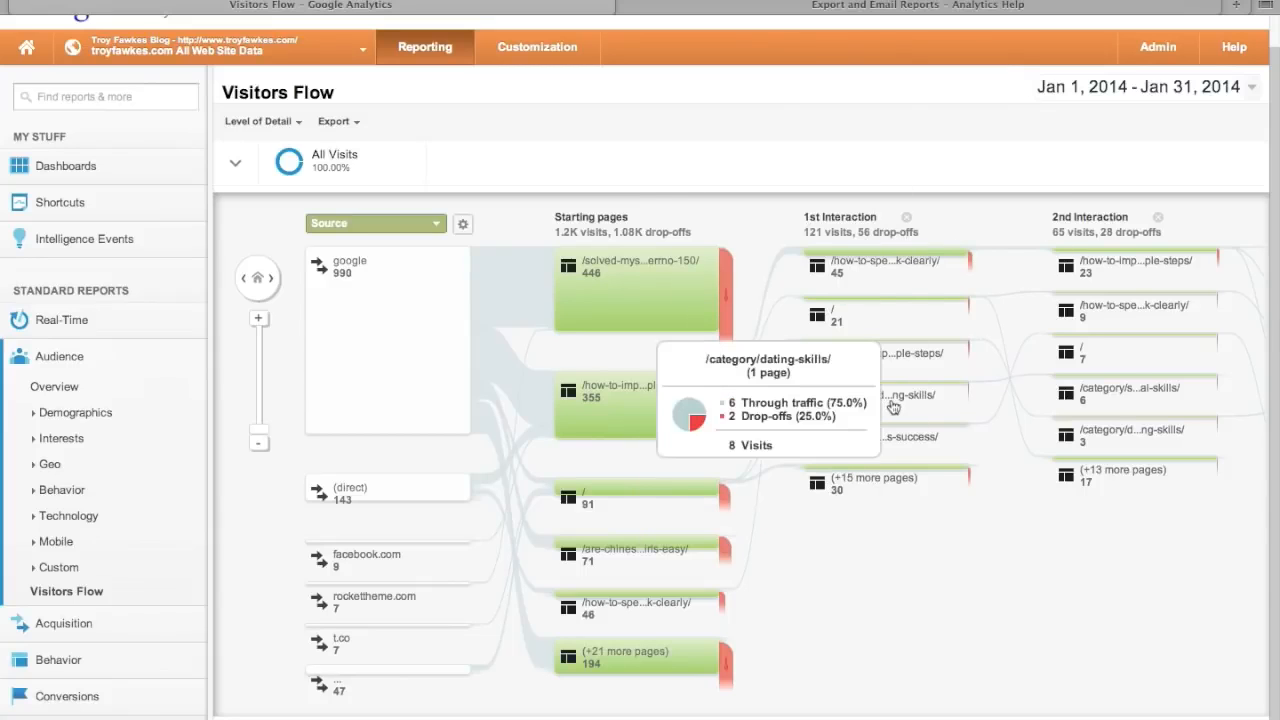
{"action": "scroll", "coordinate": [1060, 381], "scroll_direction": "right", "scroll_amount": 1}
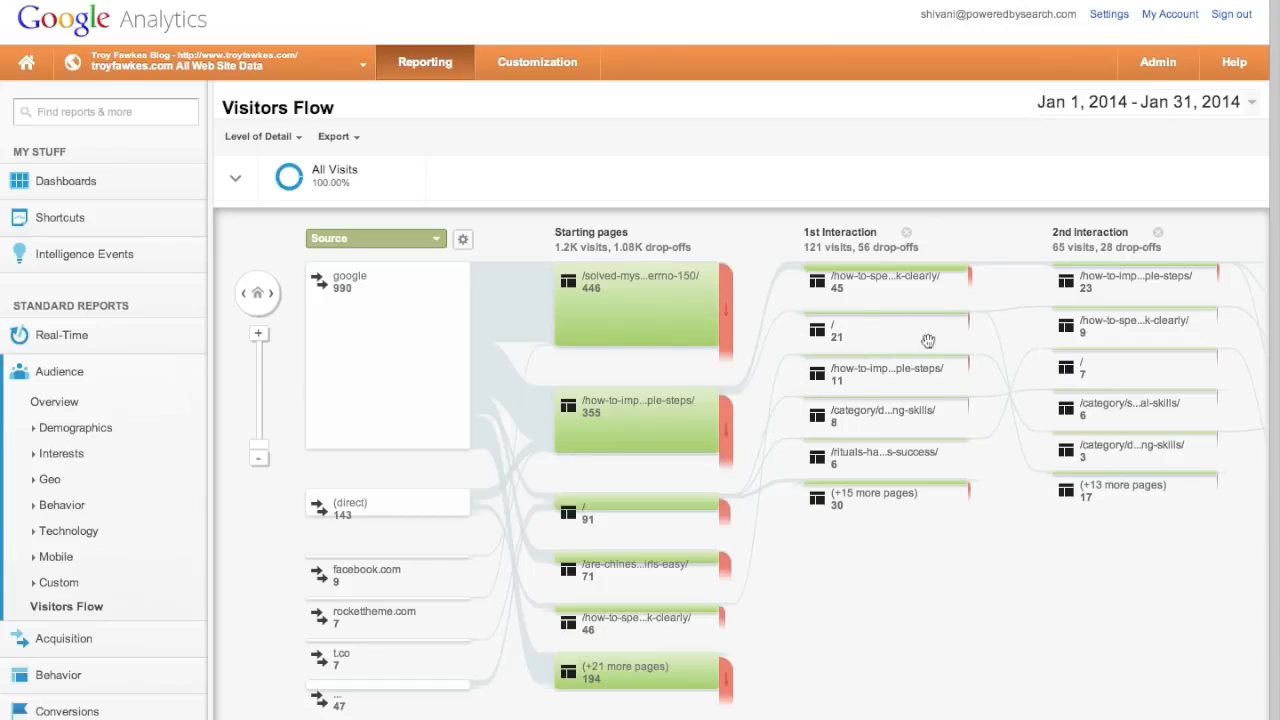
{"action": "scroll", "coordinate": [366, 398], "scroll_direction": "down", "scroll_amount": 1}
{"action": "scroll", "coordinate": [372, 299], "scroll_direction": "up", "scroll_amount": 1}
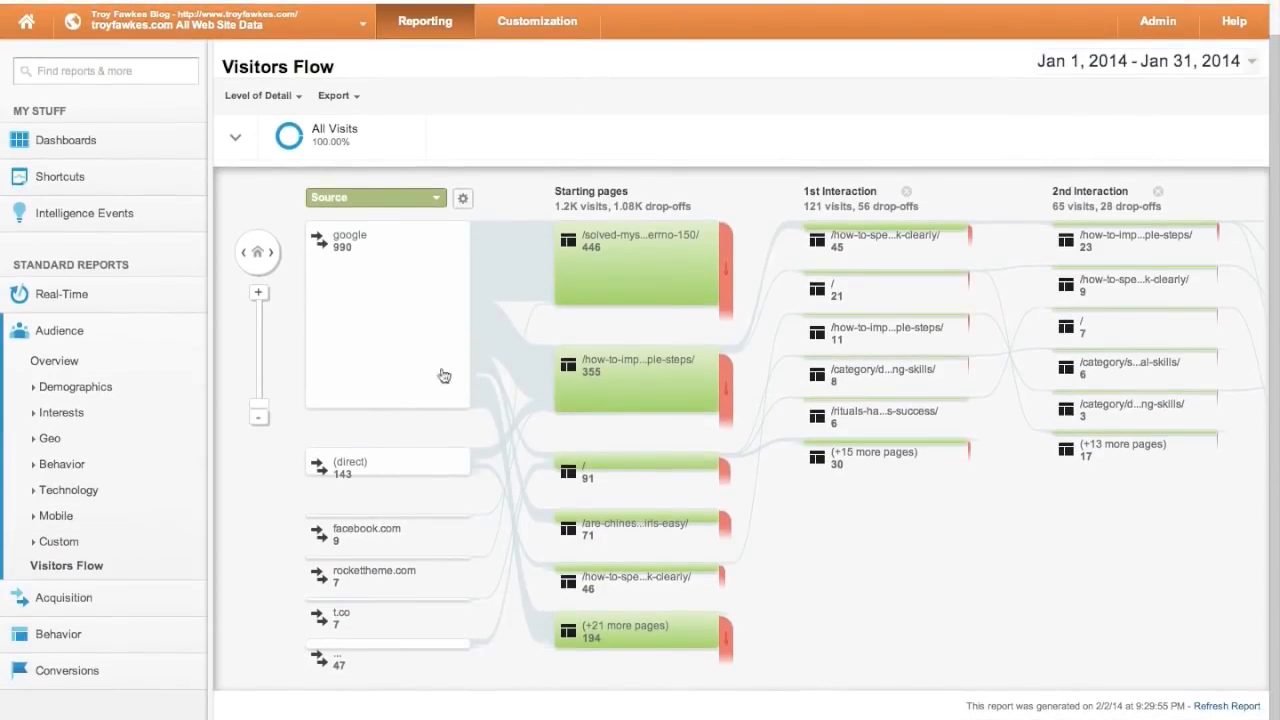
{"action": "mouse_move", "coordinate": [636, 585]}
{"action": "mouse_move", "coordinate": [804, 310]}
{"action": "mouse_move", "coordinate": [856, 329]}
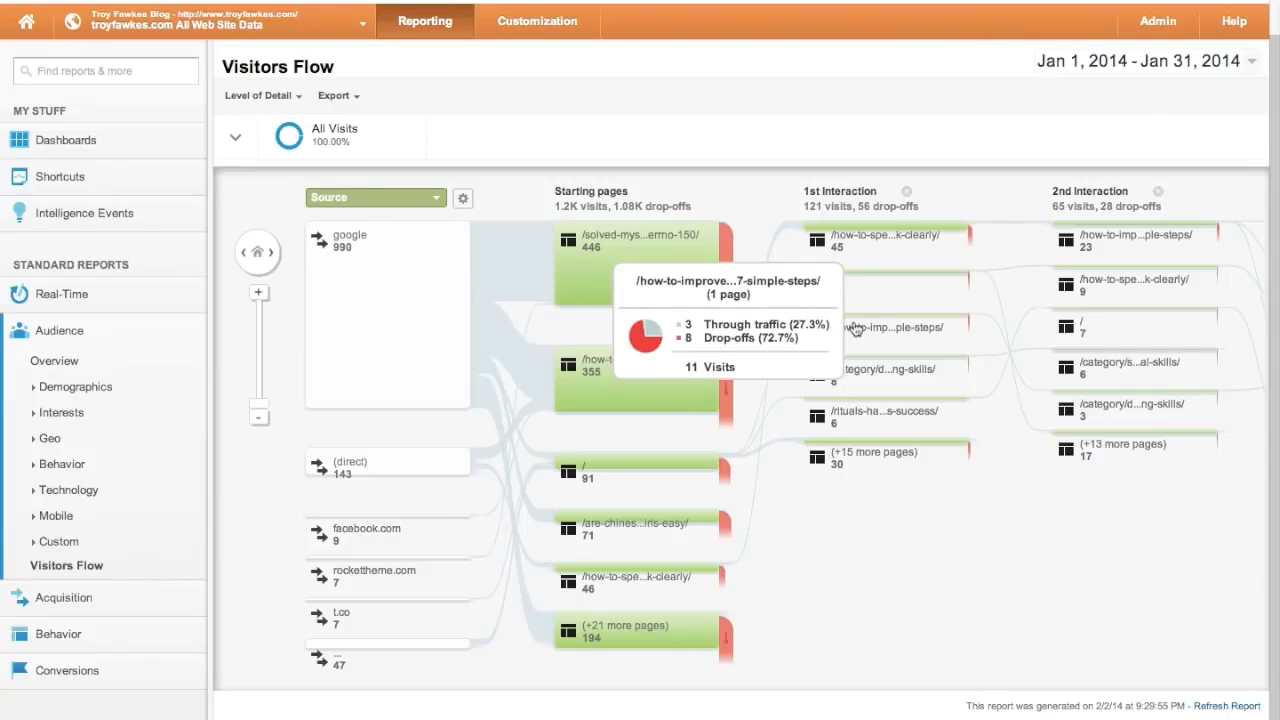
{"action": "mouse_move", "coordinate": [1015, 378]}
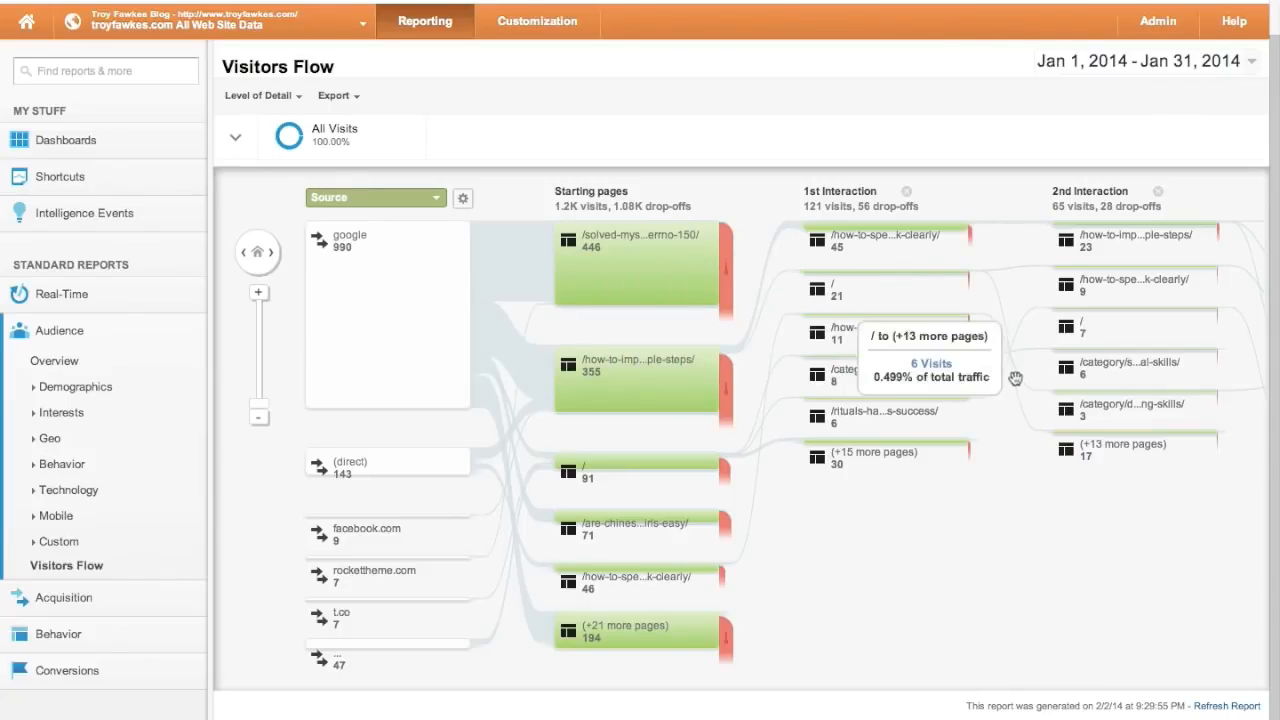
{"action": "mouse_move", "coordinate": [1097, 446]}
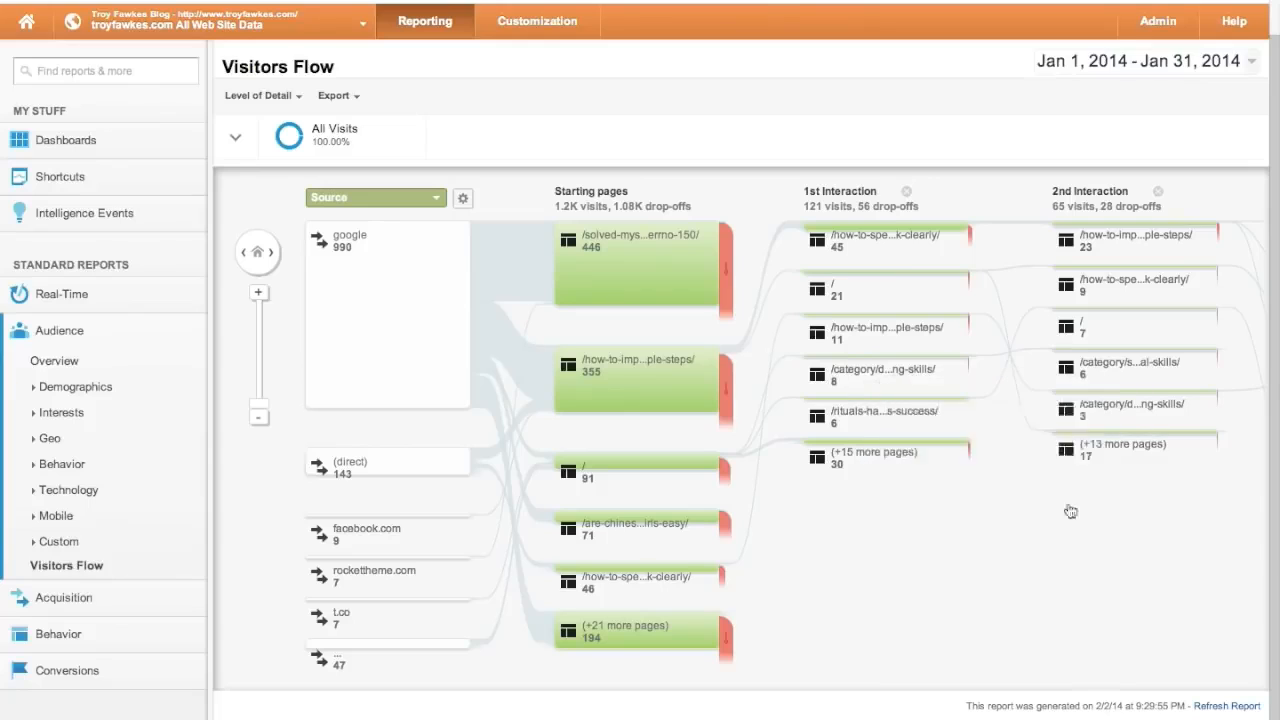
{"action": "scroll", "coordinate": [1069, 514], "scroll_direction": "up", "scroll_amount": 1}
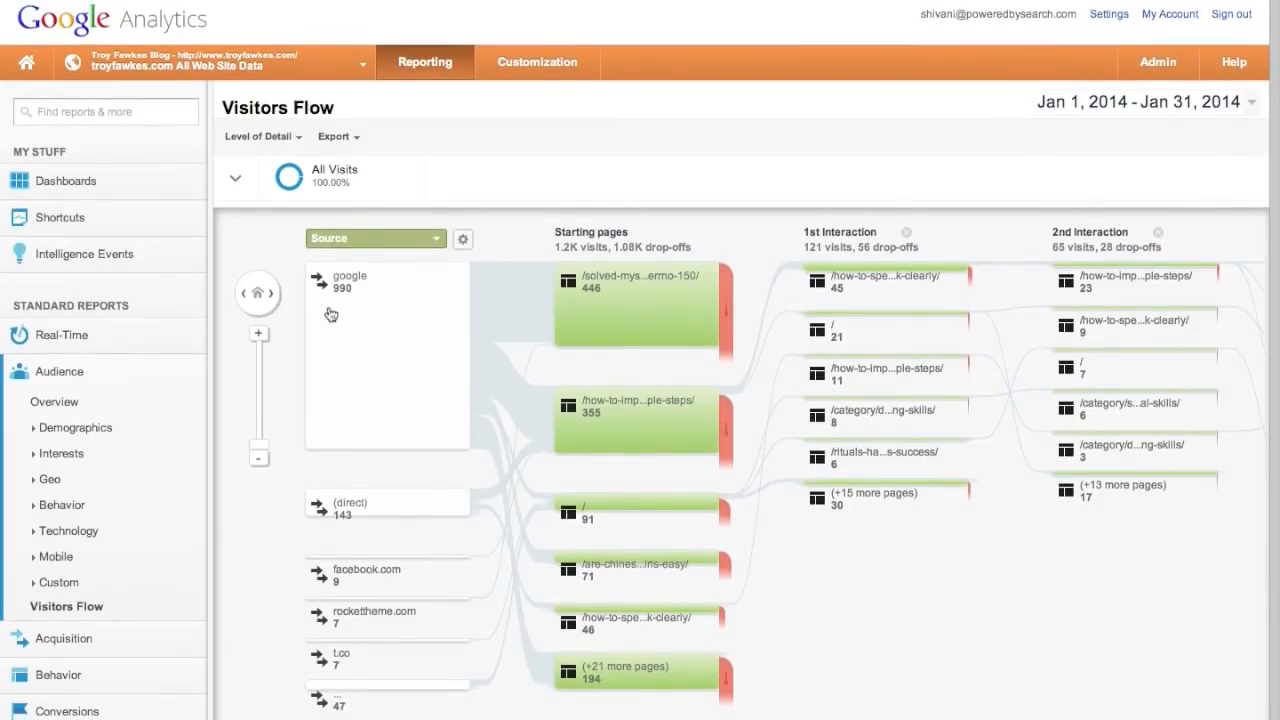
{"action": "mouse_move", "coordinate": [632, 285]}
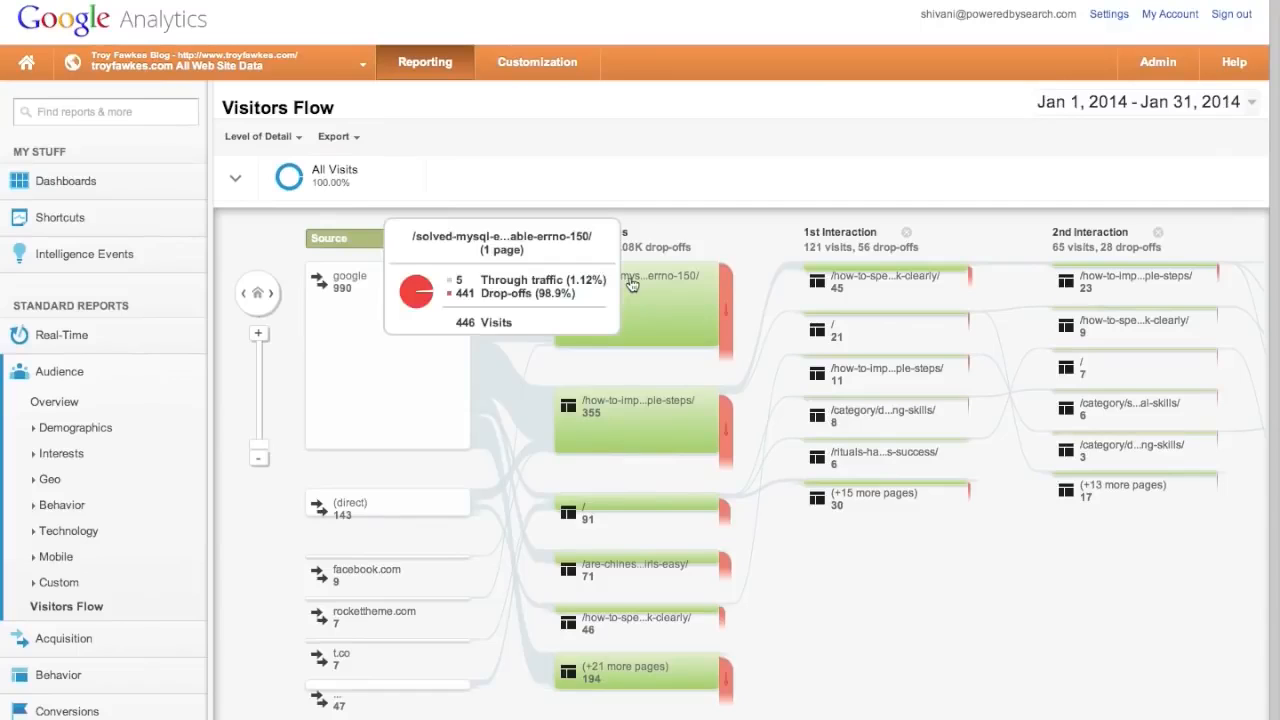
{"action": "mouse_move", "coordinate": [726, 310]}
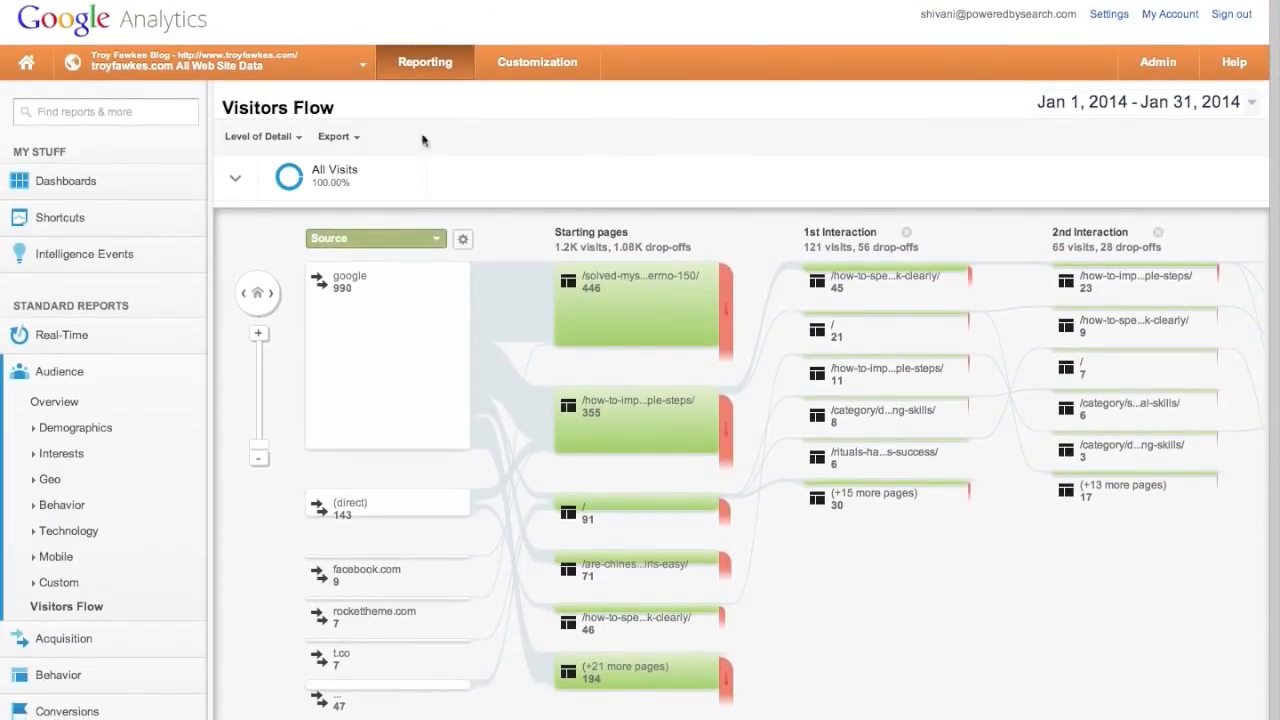
{"action": "left_click", "coordinate": [296, 140]}
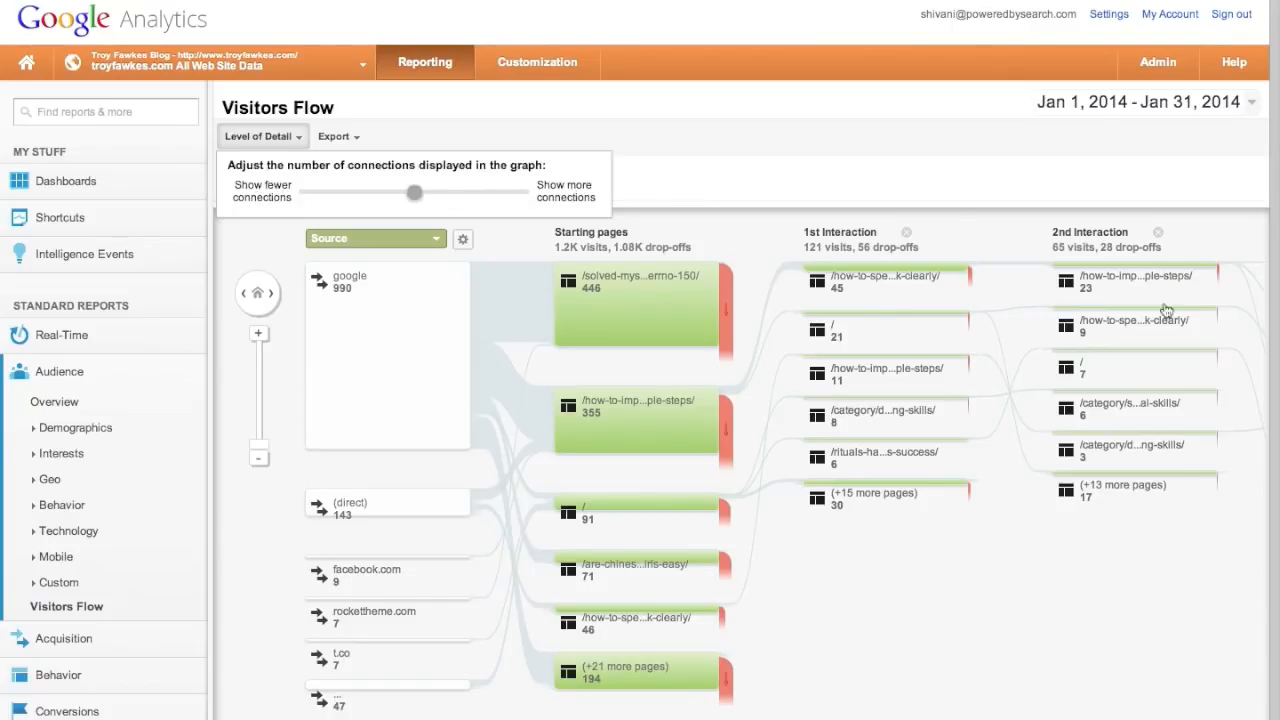
{"action": "left_click", "coordinate": [1106, 551]}
{"action": "scroll", "coordinate": [1107, 553], "scroll_direction": "down", "scroll_amount": 1}
{"action": "scroll", "coordinate": [1107, 553], "scroll_direction": "up", "scroll_amount": 1}
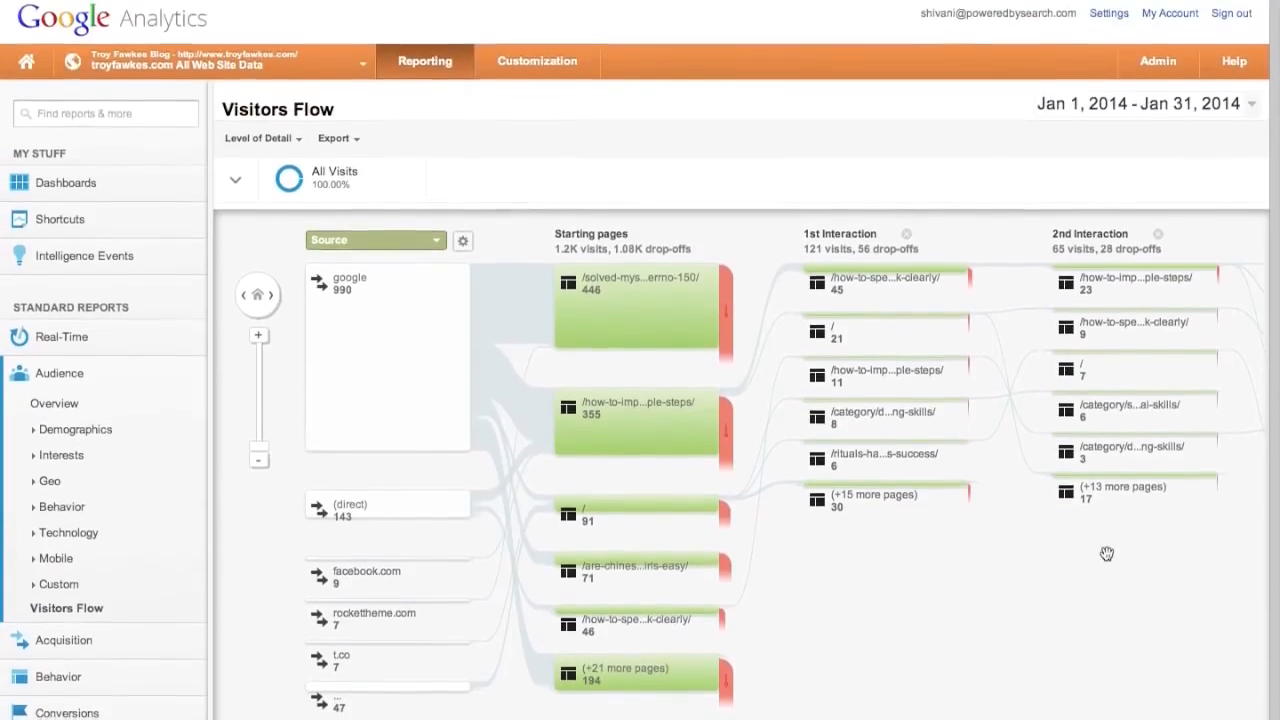
- Open the Acquisition Overview report for January 2014, showing Organic Search at 994 of 1,203 visits
{"action": "left_click", "coordinate": [50, 376]}
{"action": "left_click", "coordinate": [72, 410]}
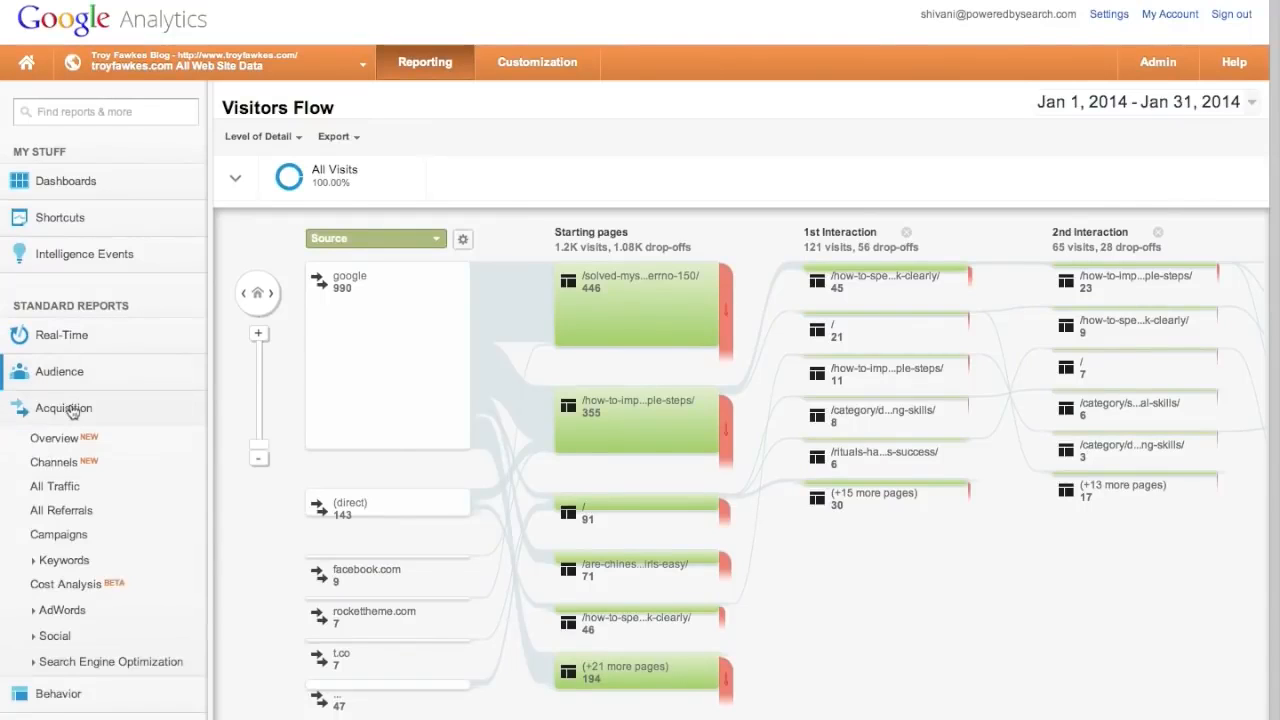
{"action": "left_click", "coordinate": [56, 438]}
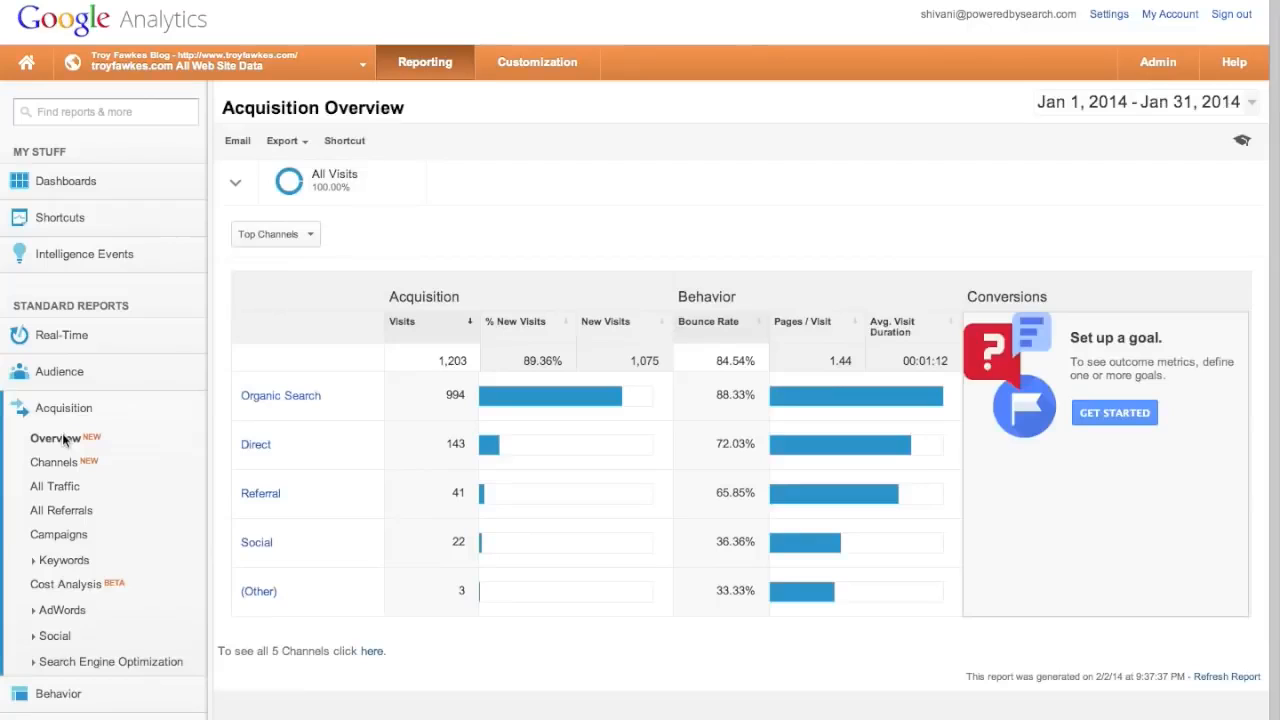
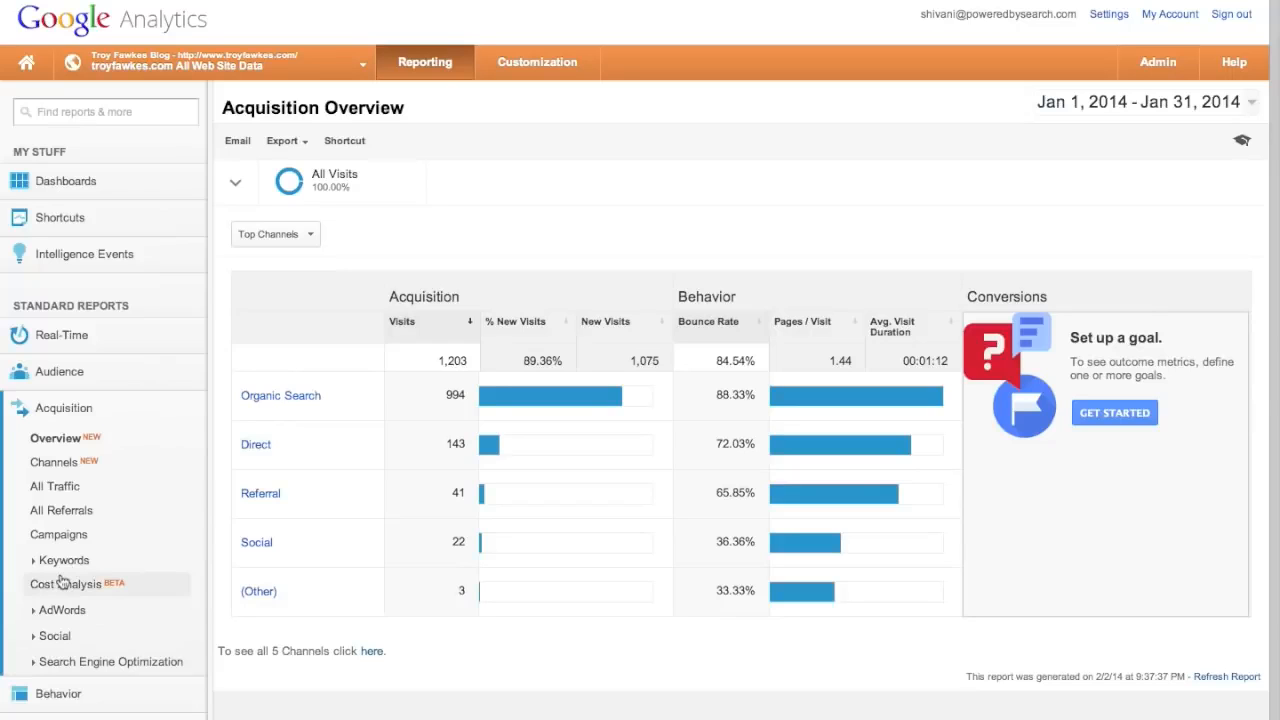
- Review January visits by channel (Organic Search 994, Direct 143, Referral 41, Social 22), then open All Traffic
{"action": "left_click", "coordinate": [76, 469]}
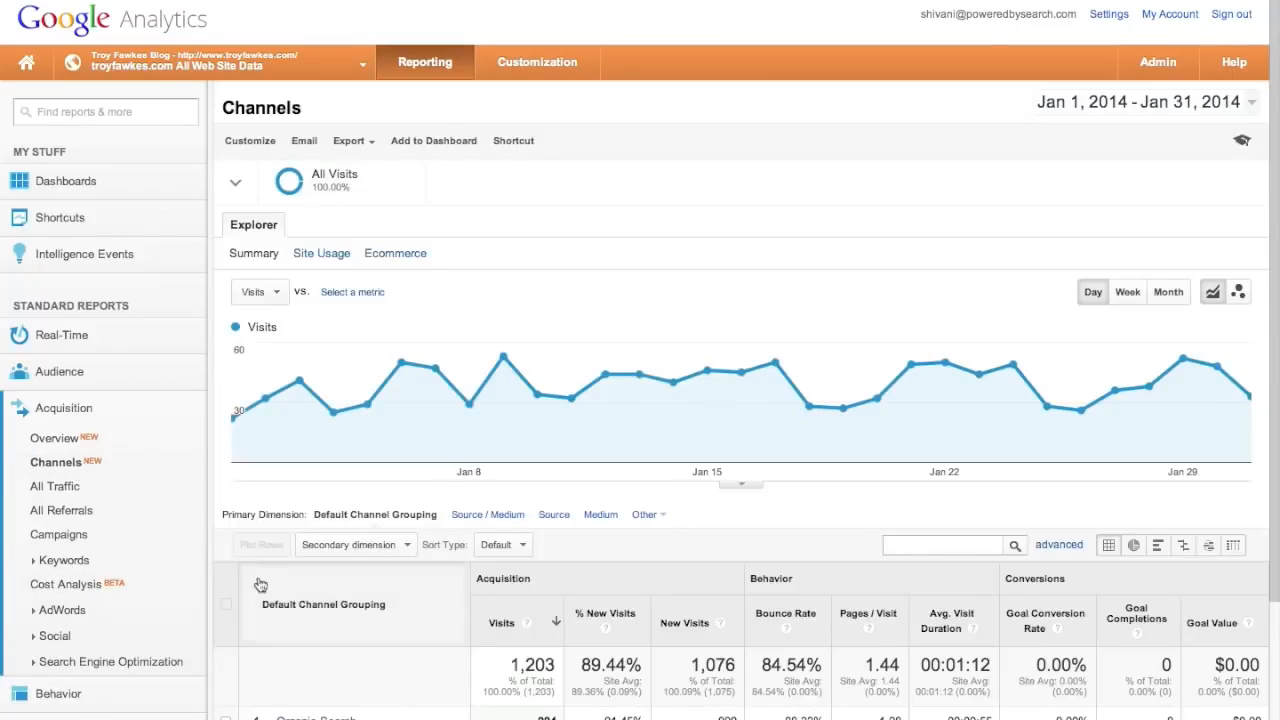
{"action": "scroll", "coordinate": [258, 577], "scroll_direction": "down", "scroll_amount": 4}
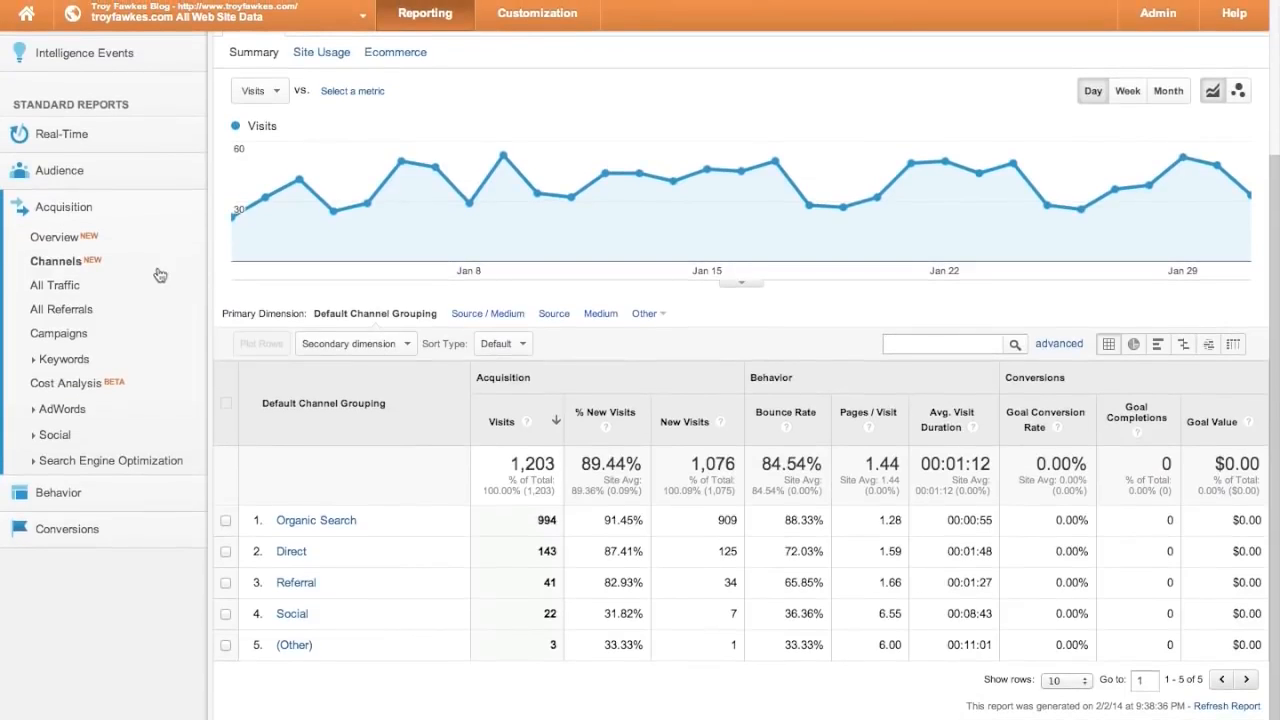
{"action": "left_click", "coordinate": [50, 285]}
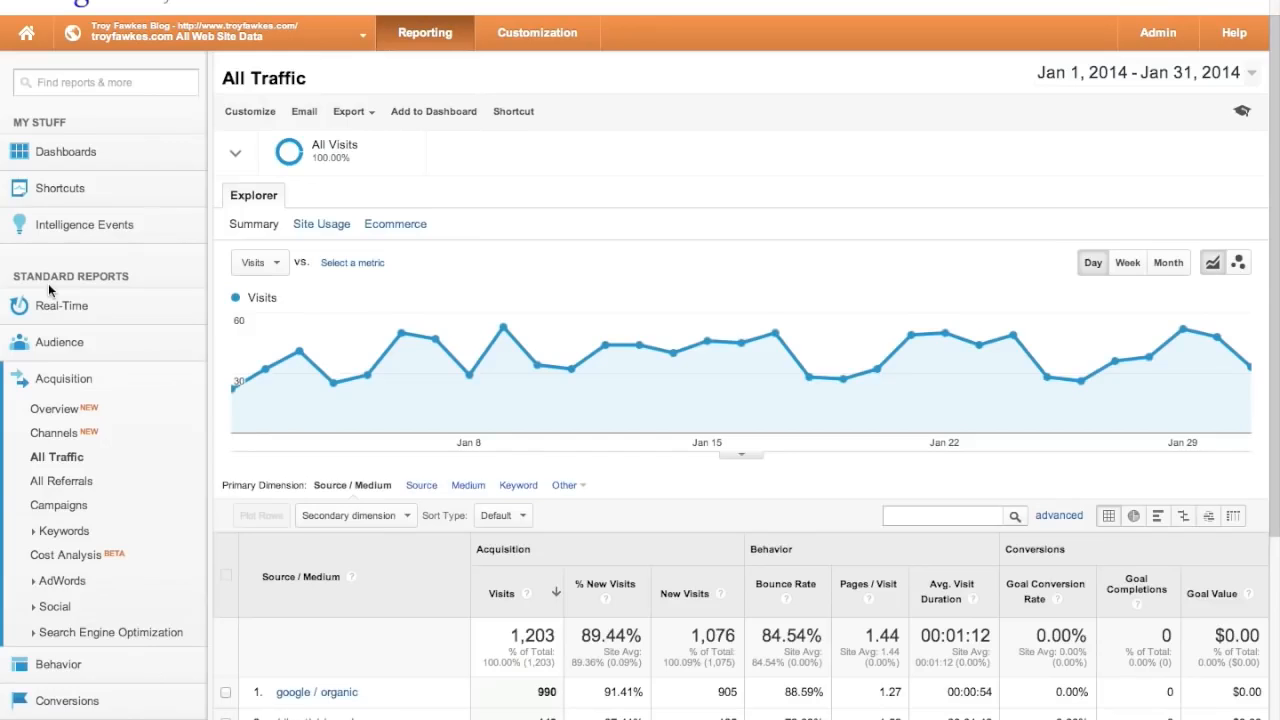
- Page through the All Traffic source/medium table to the next ten sources
{"action": "scroll", "coordinate": [297, 540], "scroll_direction": "down", "scroll_amount": 5}
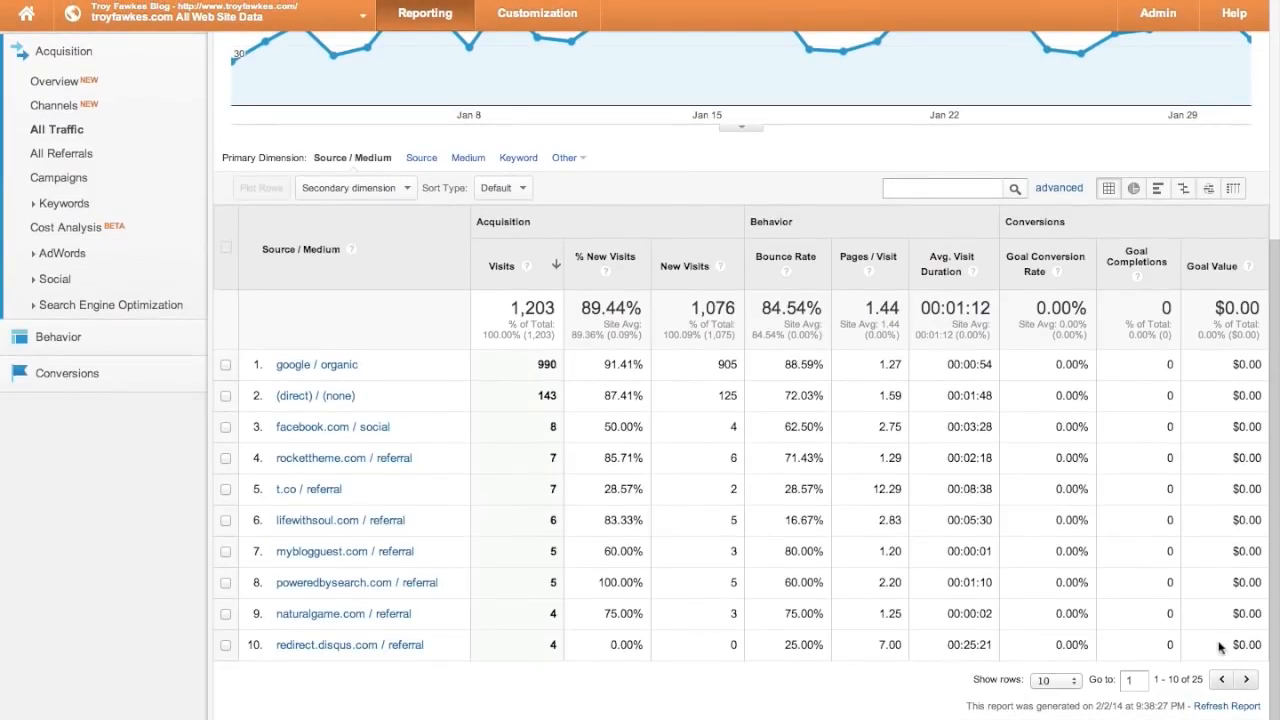
{"action": "left_click", "coordinate": [1248, 680]}
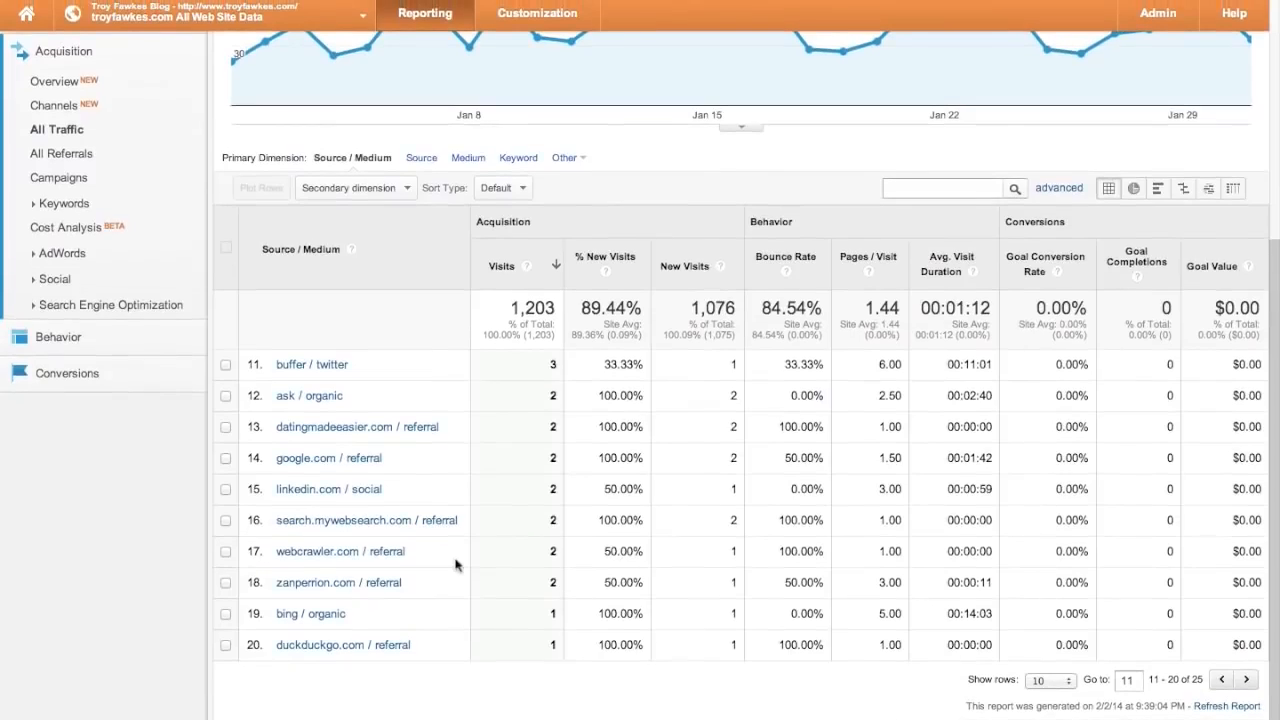
{"action": "scroll", "coordinate": [454, 460], "scroll_direction": "up", "scroll_amount": 3}
{"action": "scroll", "coordinate": [454, 460], "scroll_direction": "down", "scroll_amount": 3}
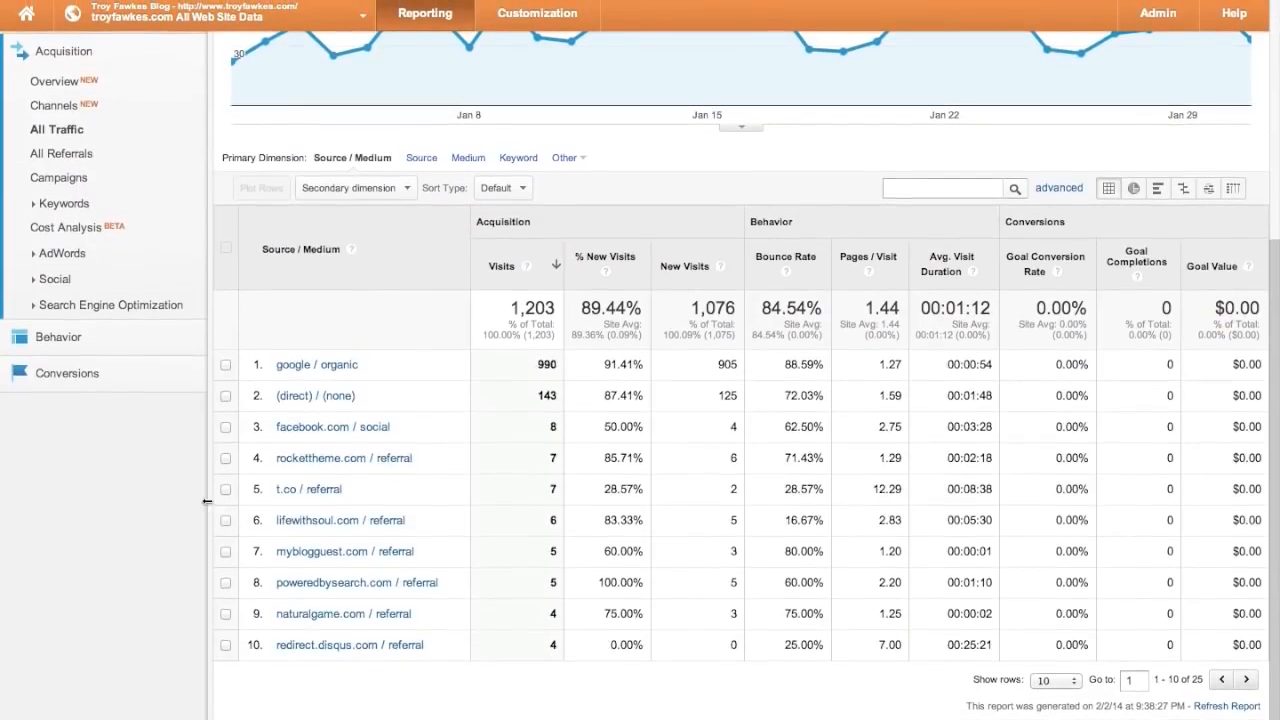
{"action": "scroll", "coordinate": [206, 507], "scroll_direction": "up", "scroll_amount": 2}
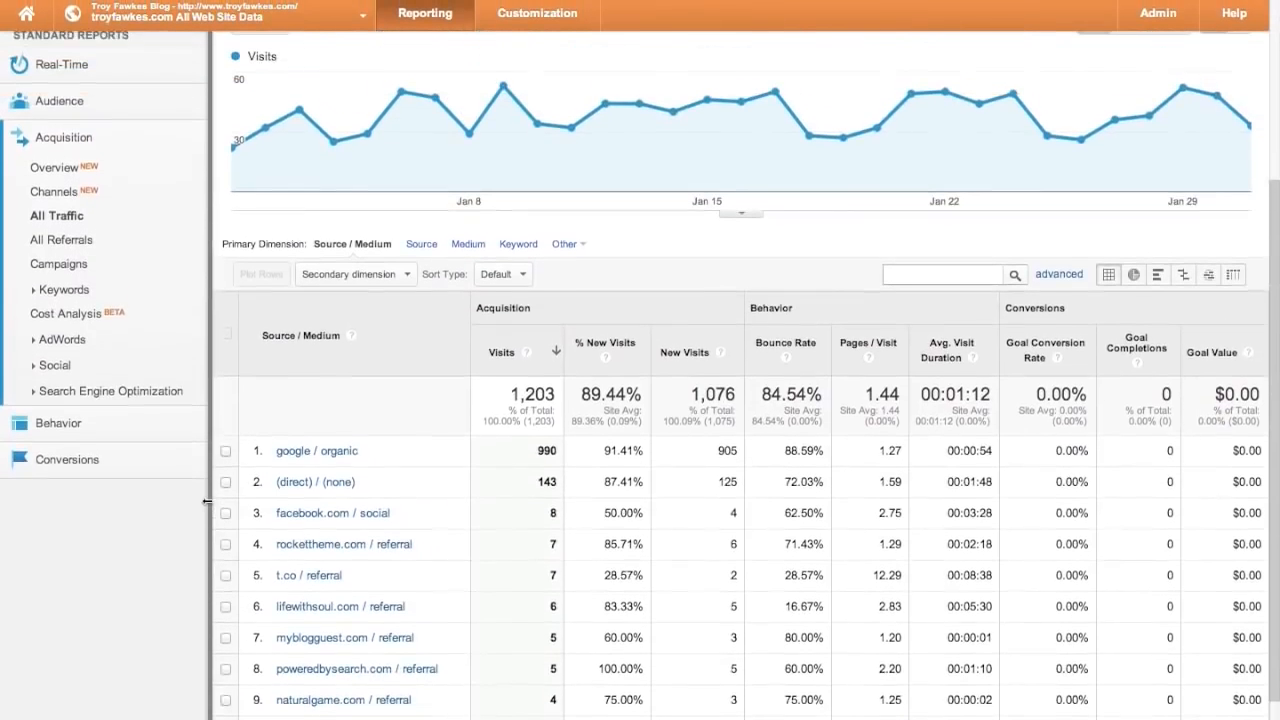
- View All Referrals and the Campaigns report (buffer 10, Buffer 3), and expand Keywords
{"action": "left_click", "coordinate": [86, 246]}
{"action": "scroll", "coordinate": [520, 692], "scroll_direction": "down", "scroll_amount": 3}
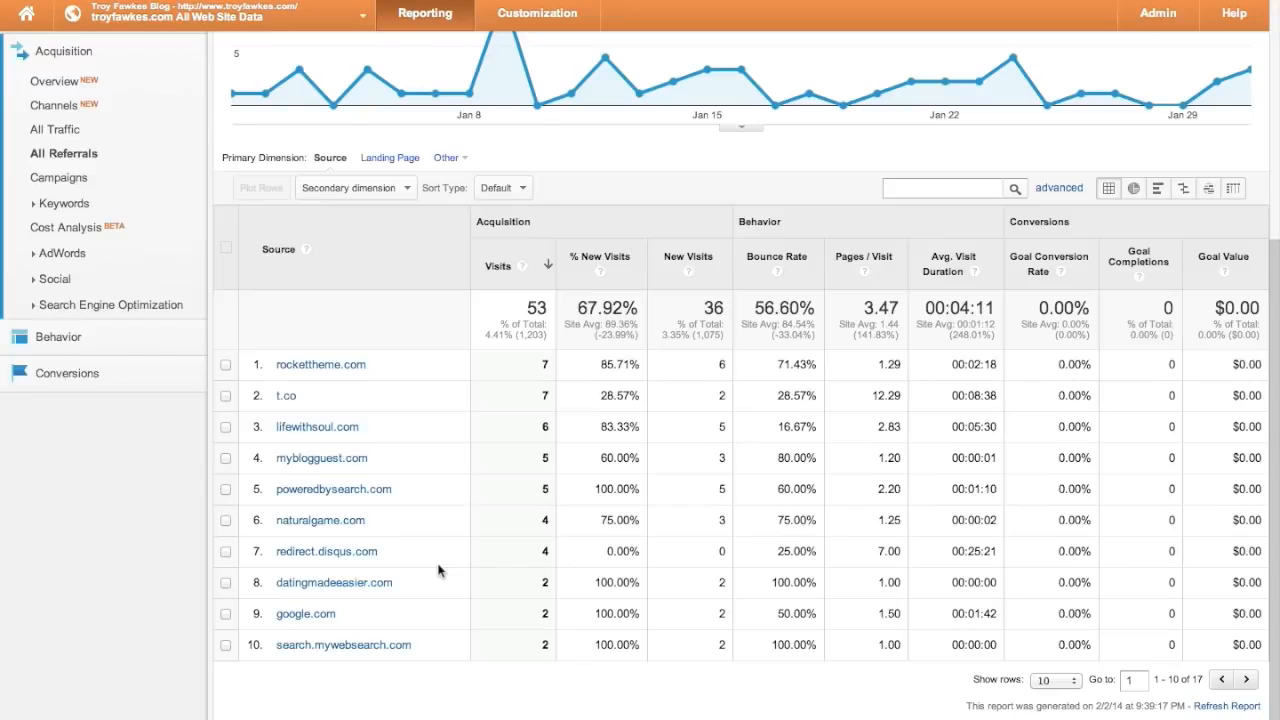
{"action": "scroll", "coordinate": [437, 570], "scroll_direction": "up", "scroll_amount": 3}
{"action": "left_click", "coordinate": [78, 316]}
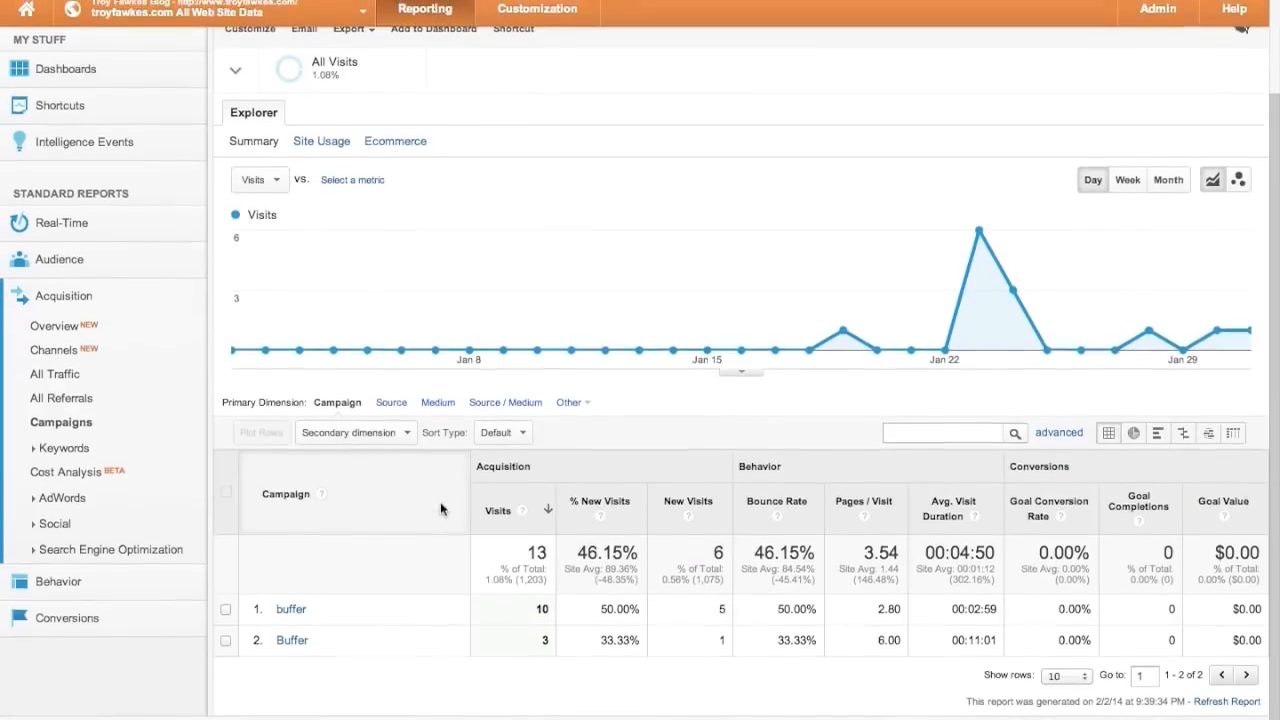
{"action": "left_click", "coordinate": [38, 452]}
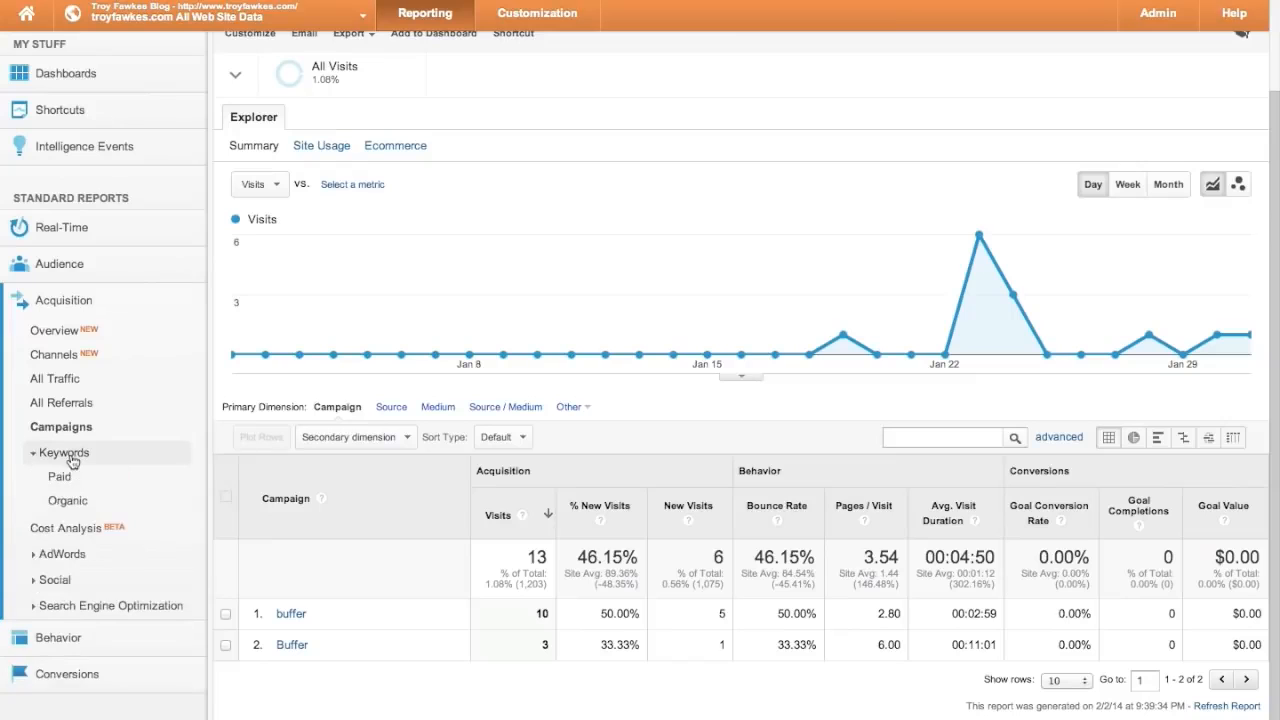
- Browse the Paid and Organic keyword reports, then the Cost Analysis intro, and expand AdWords
{"action": "left_click", "coordinate": [66, 478]}
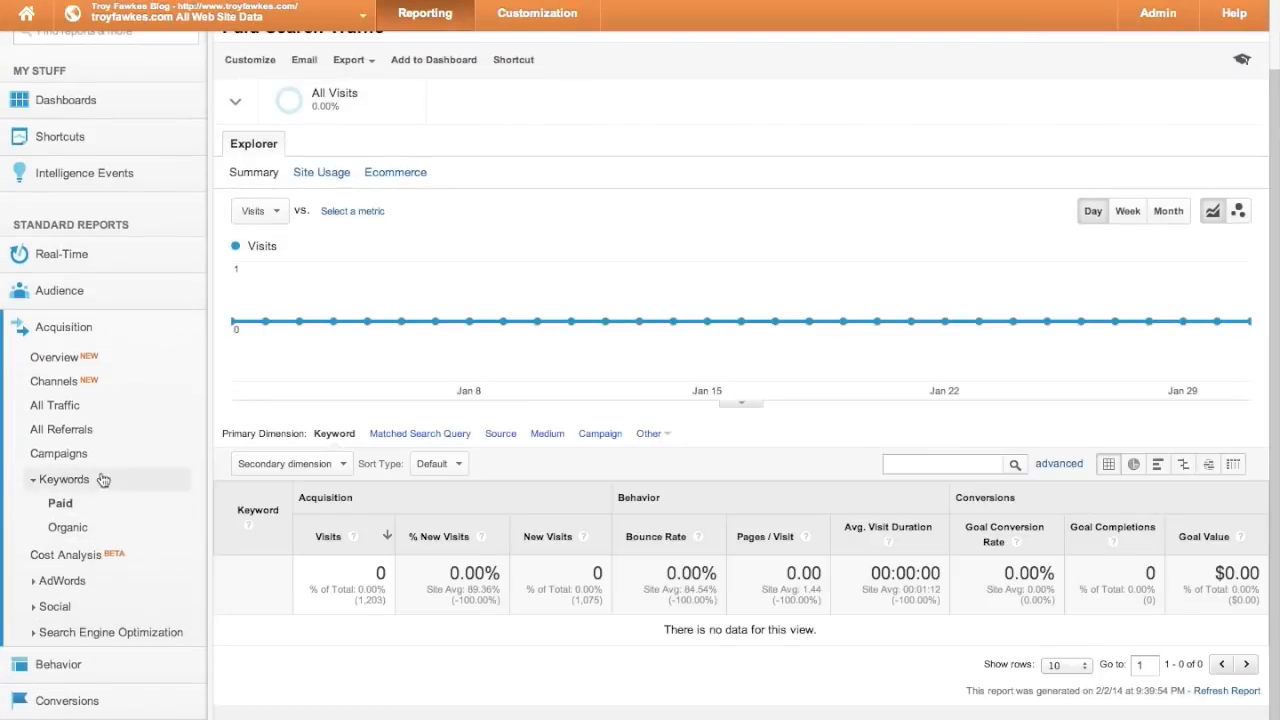
{"action": "scroll", "coordinate": [285, 430], "scroll_direction": "up", "scroll_amount": 2}
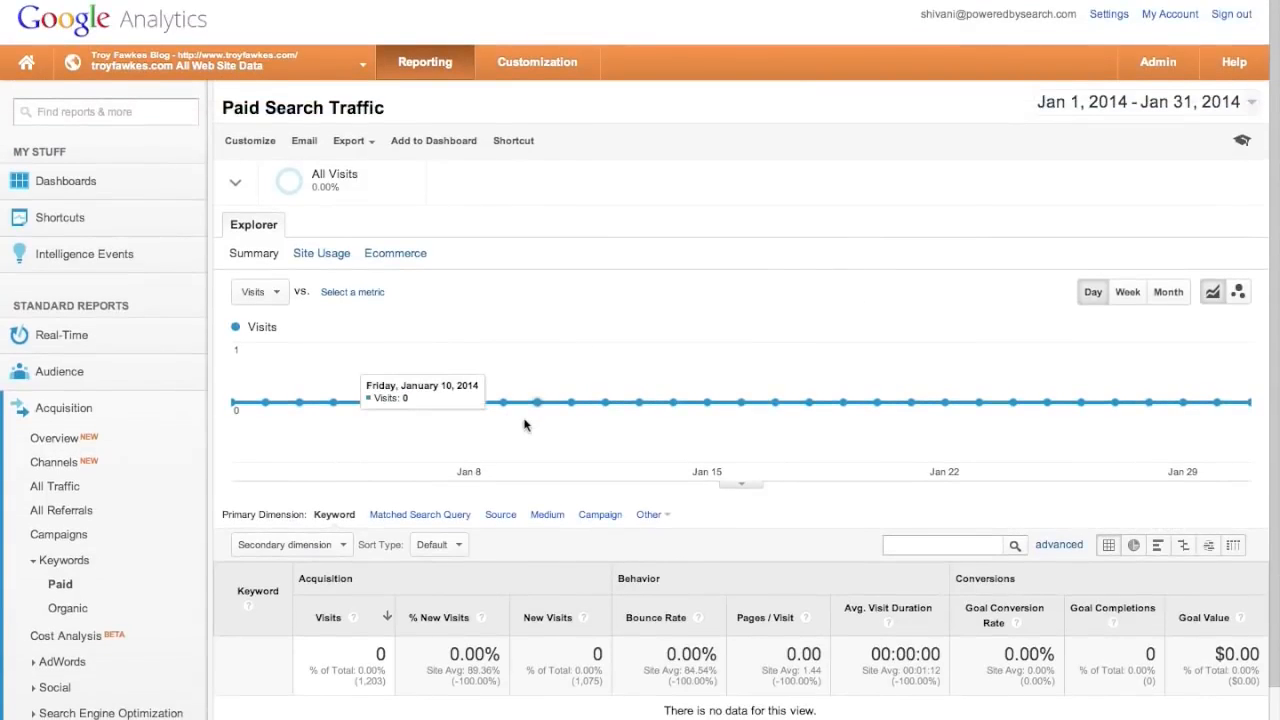
{"action": "scroll", "coordinate": [525, 425], "scroll_direction": "down", "scroll_amount": 2}
{"action": "left_click", "coordinate": [78, 527]}
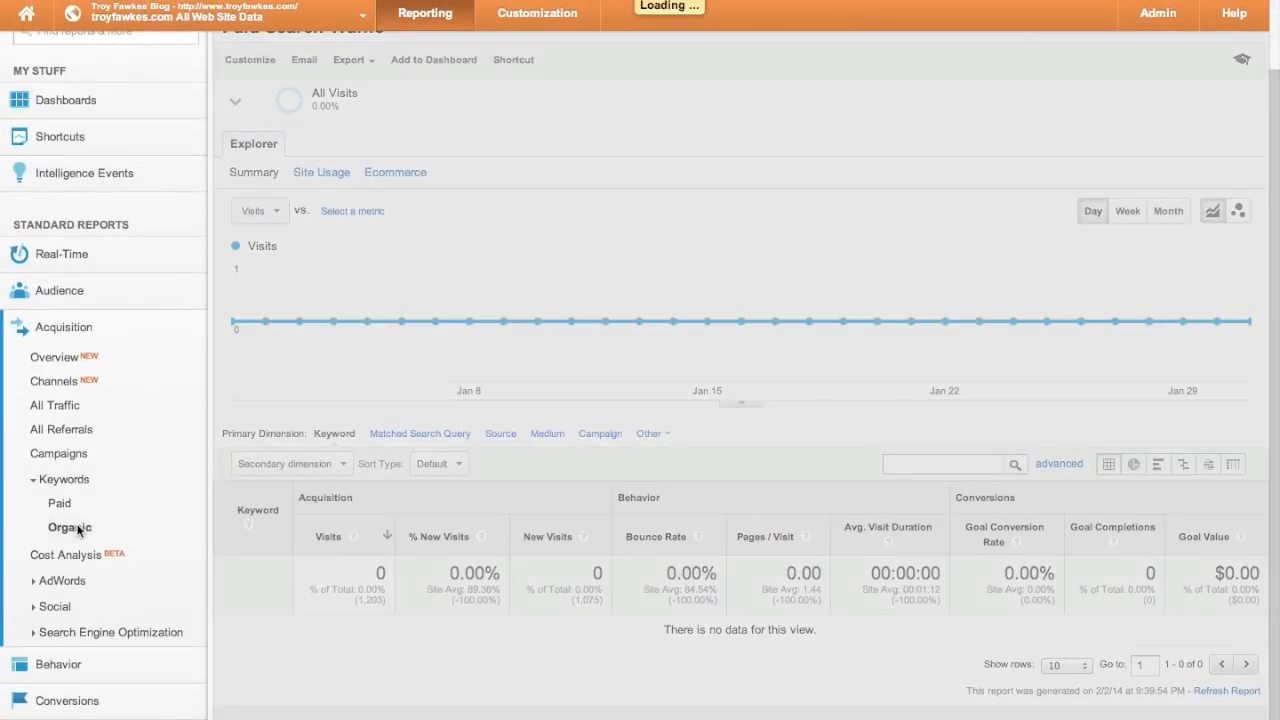
{"action": "scroll", "coordinate": [395, 578], "scroll_direction": "down", "scroll_amount": 5}
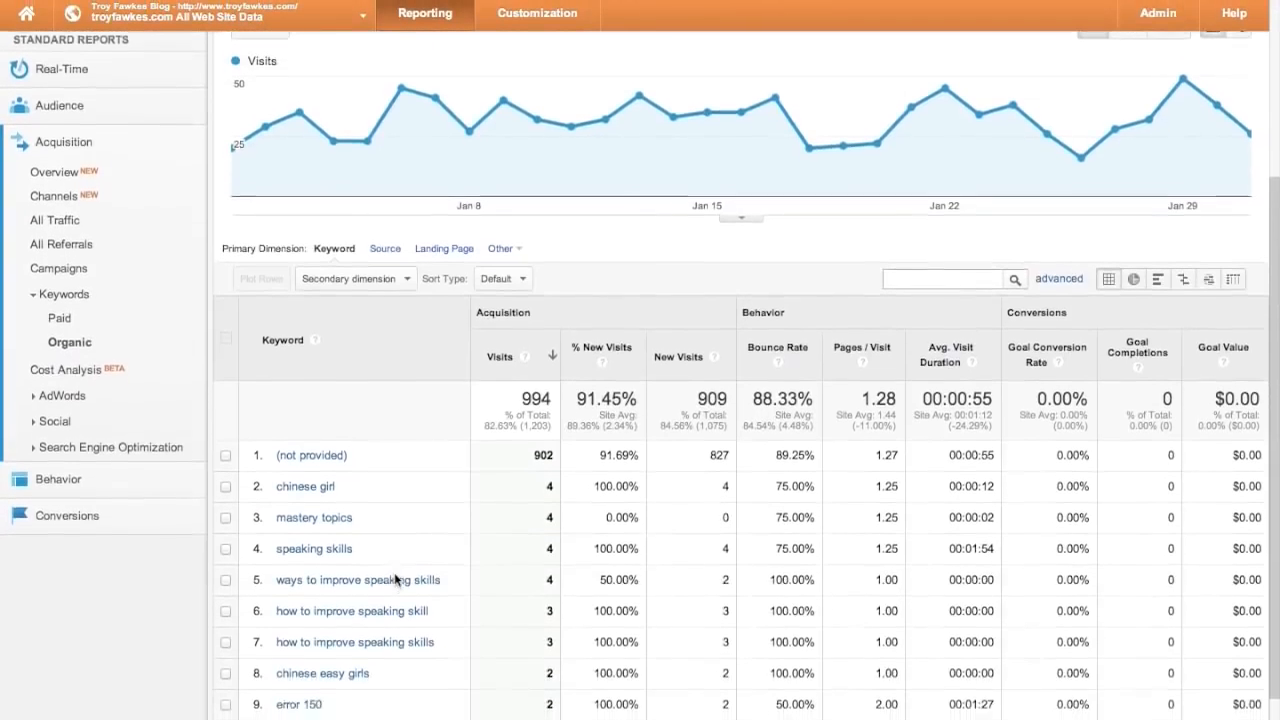
{"action": "scroll", "coordinate": [395, 578], "scroll_direction": "down", "scroll_amount": 1}
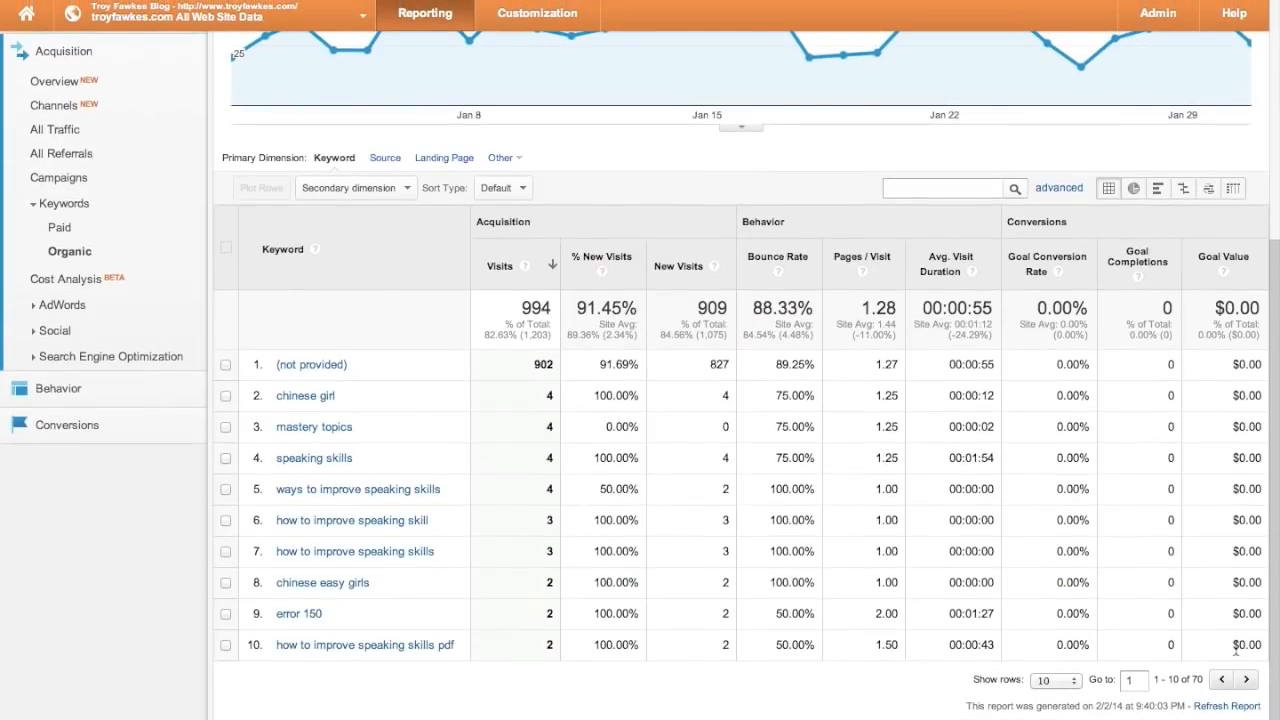
{"action": "left_click", "coordinate": [95, 280]}
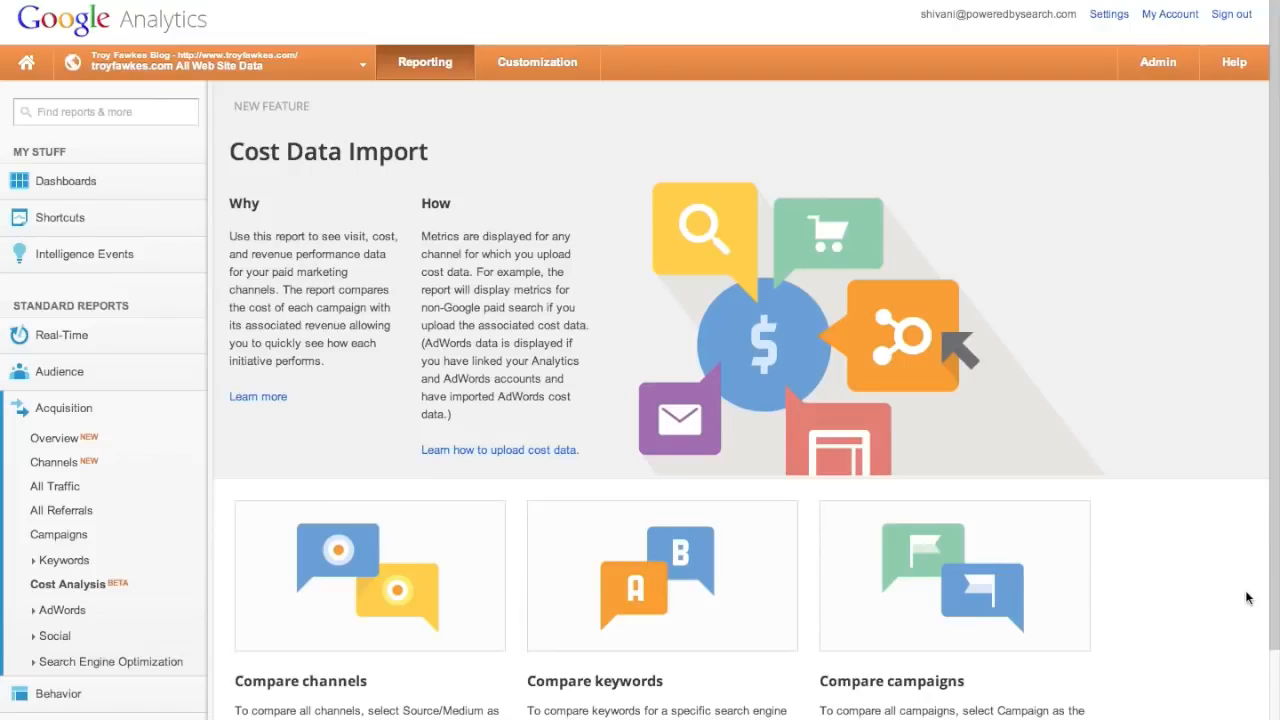
{"action": "left_click", "coordinate": [70, 610]}
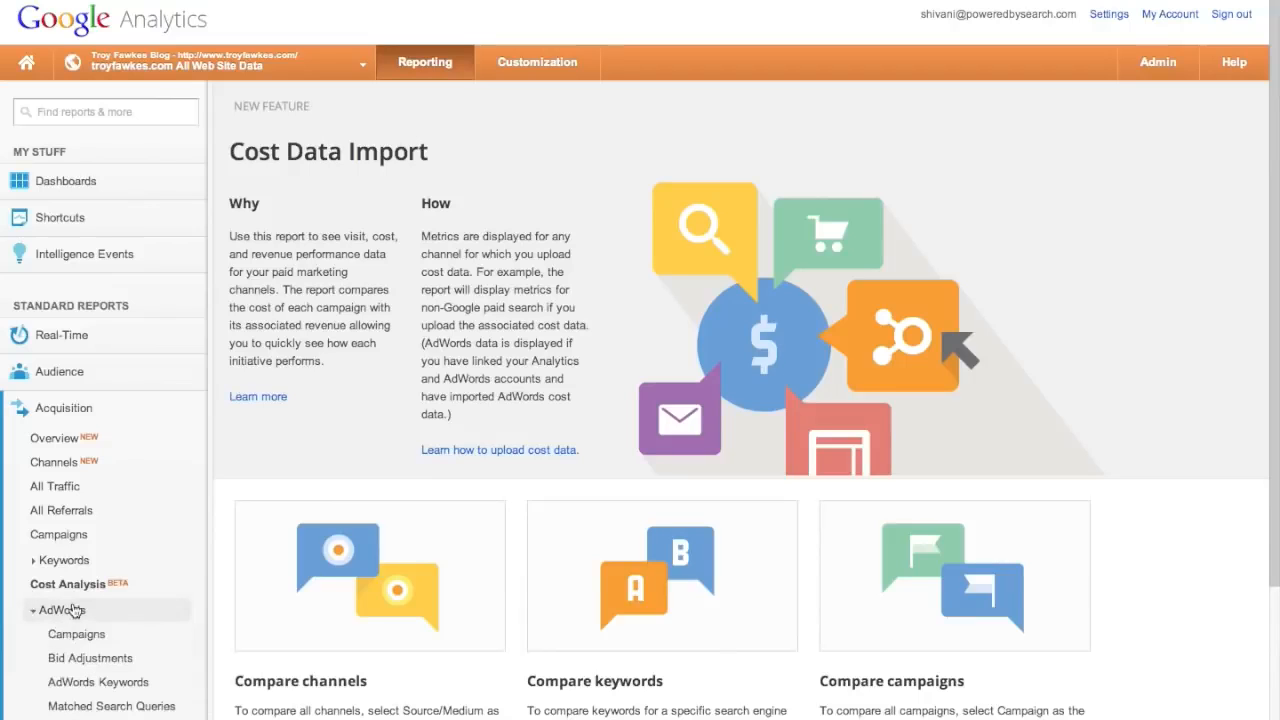
- Open AdWords Campaigns with its link-accounts notice and expand the All Visits segment list
{"action": "left_click", "coordinate": [80, 636]}
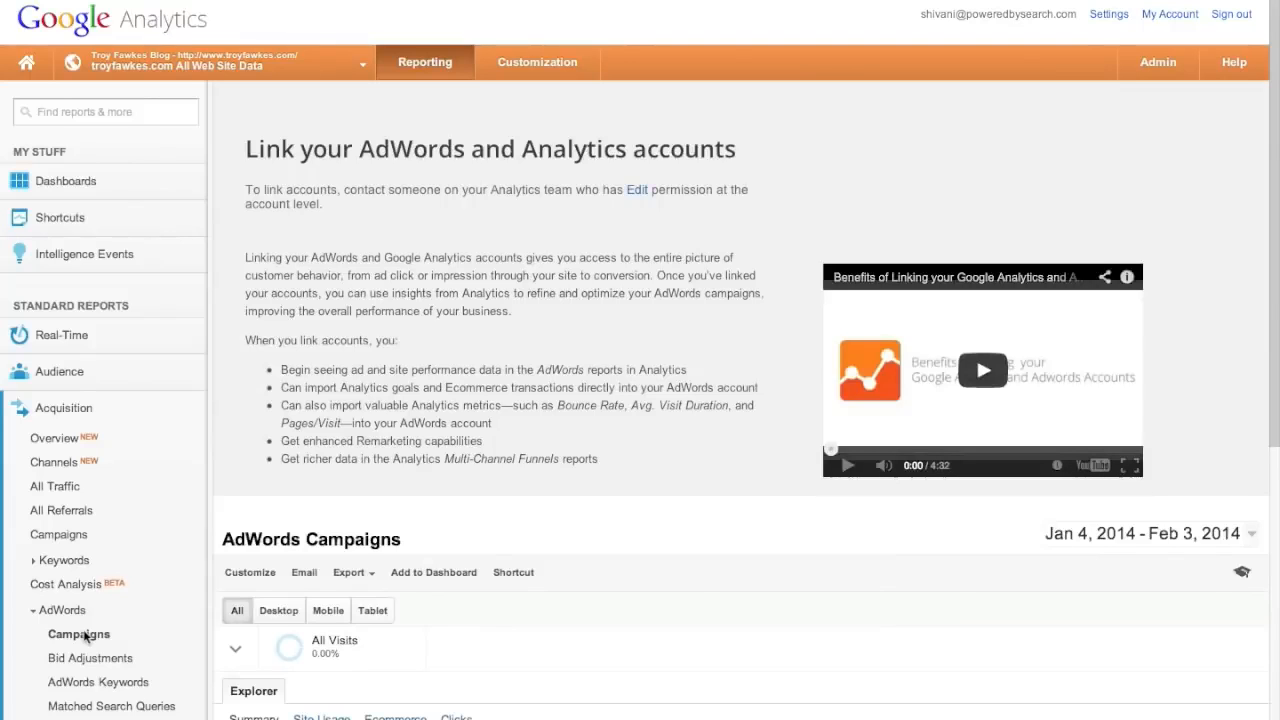
{"action": "scroll", "coordinate": [302, 518], "scroll_direction": "down", "scroll_amount": 2}
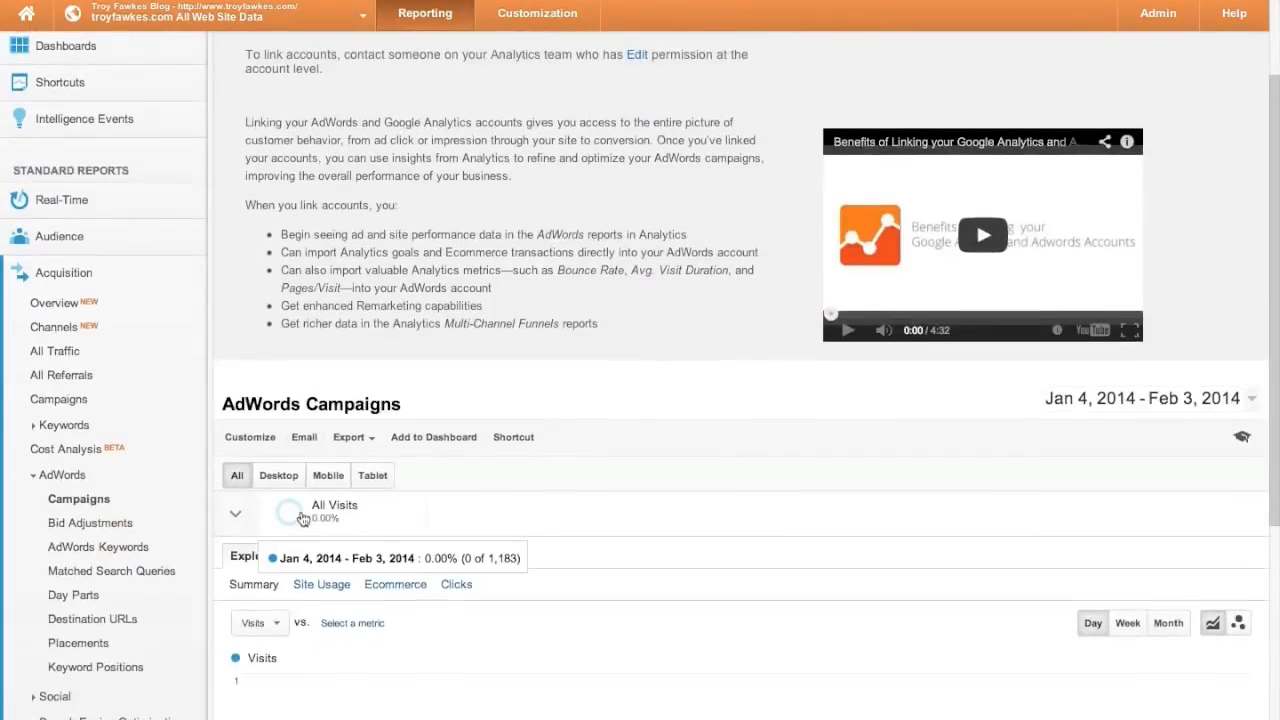
{"action": "scroll", "coordinate": [303, 518], "scroll_direction": "up", "scroll_amount": 1}
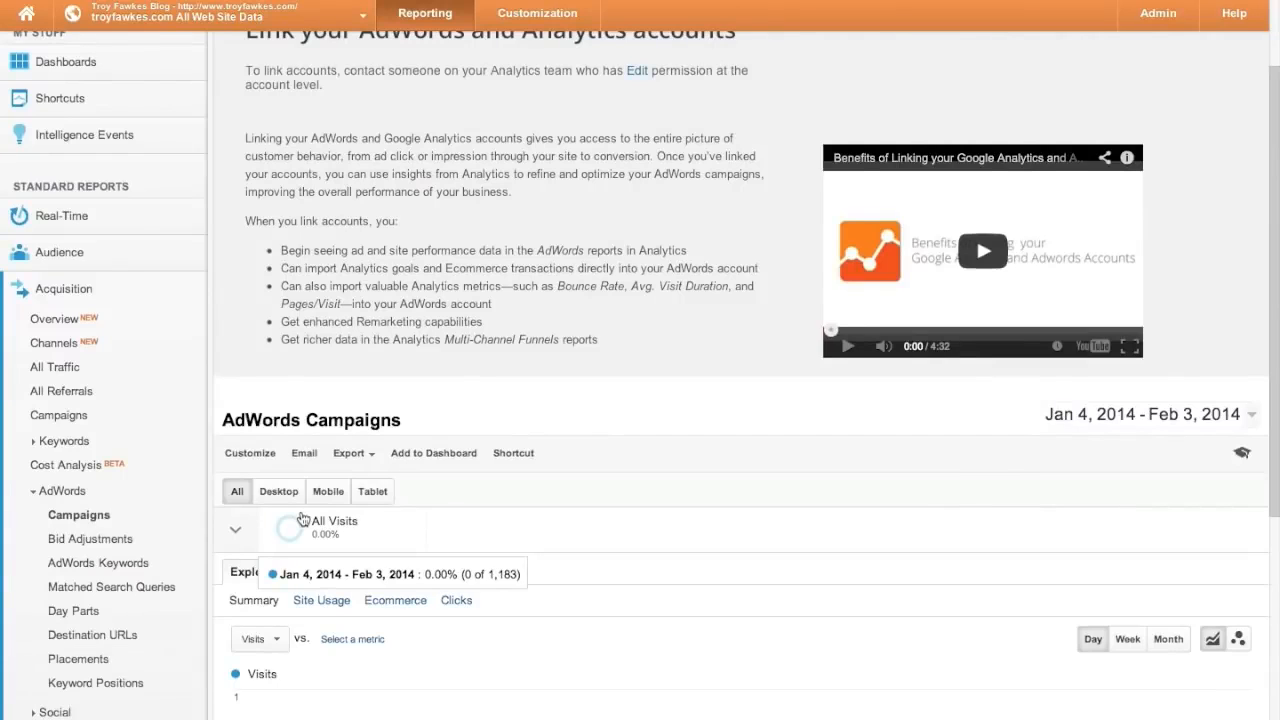
{"action": "left_click", "coordinate": [302, 518]}
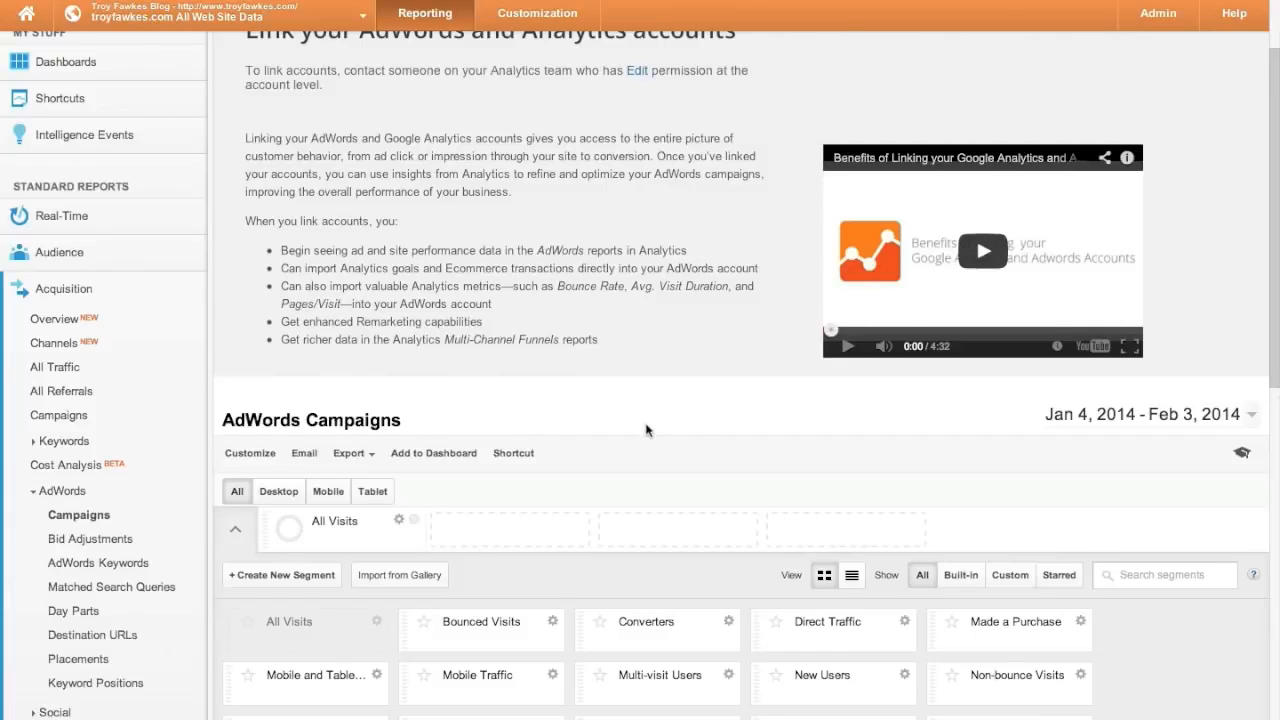
{"action": "scroll", "coordinate": [646, 425], "scroll_direction": "up", "scroll_amount": 1}
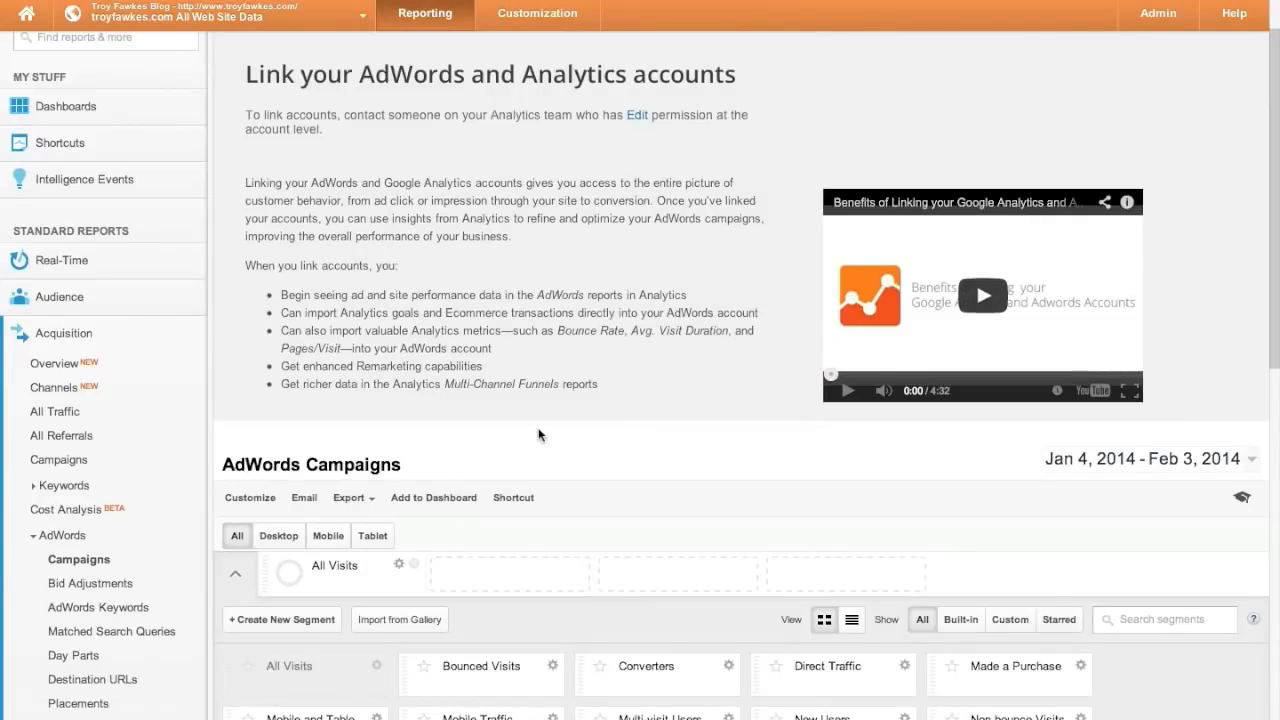
{"action": "scroll", "coordinate": [134, 551], "scroll_direction": "down", "scroll_amount": 1}
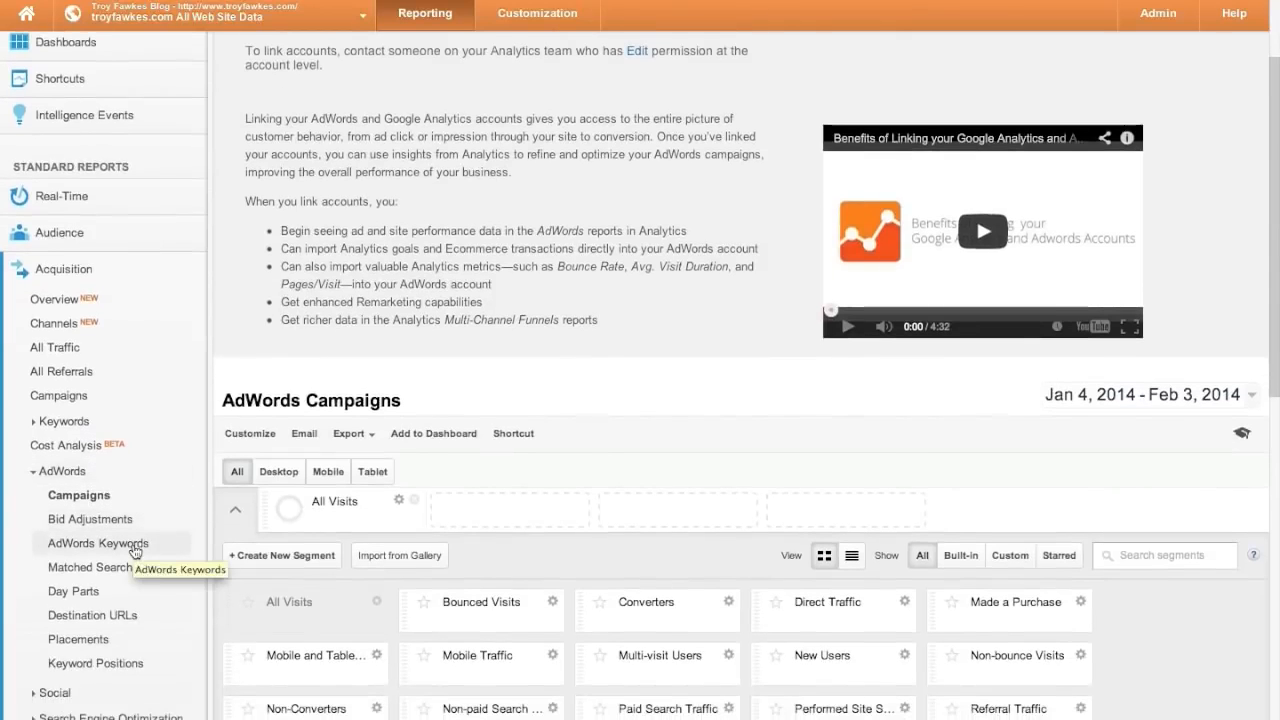
{"action": "scroll", "coordinate": [134, 551], "scroll_direction": "down", "scroll_amount": 1}
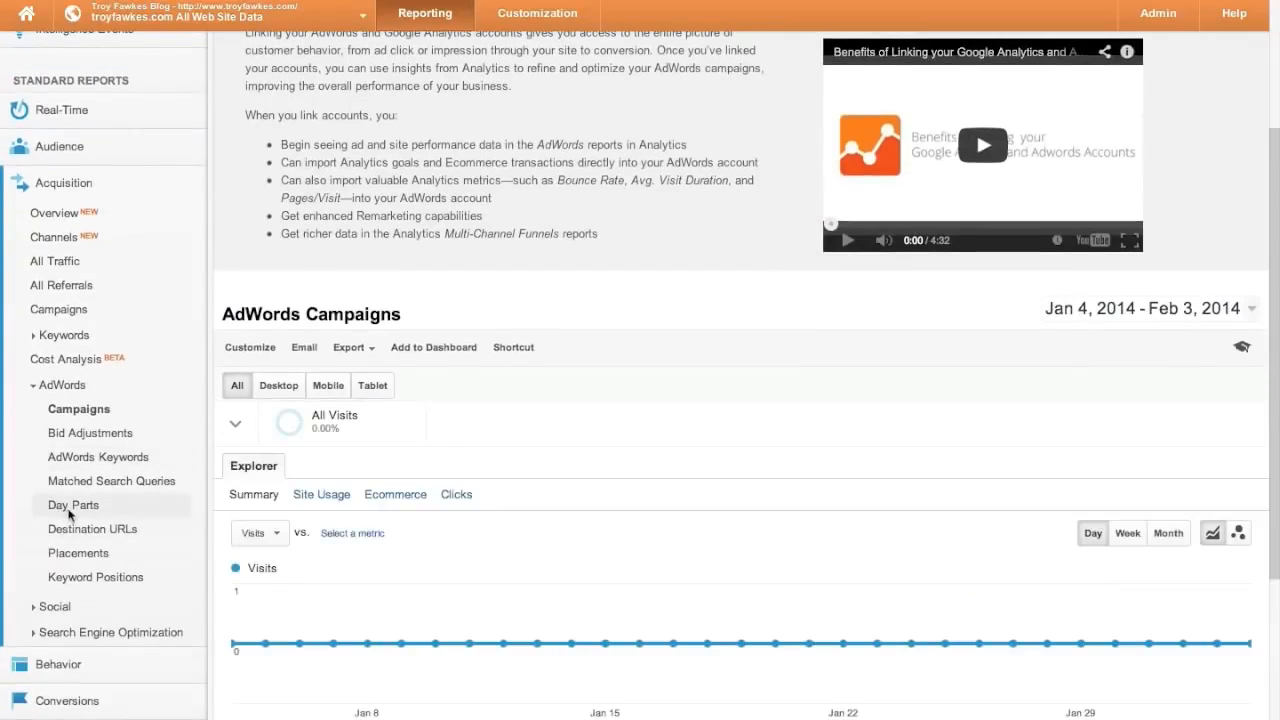
- Step through AdWords Day Parts, Destination URLs, Placements and Keyword Positions, then collapse AdWords
{"action": "left_click", "coordinate": [70, 514]}
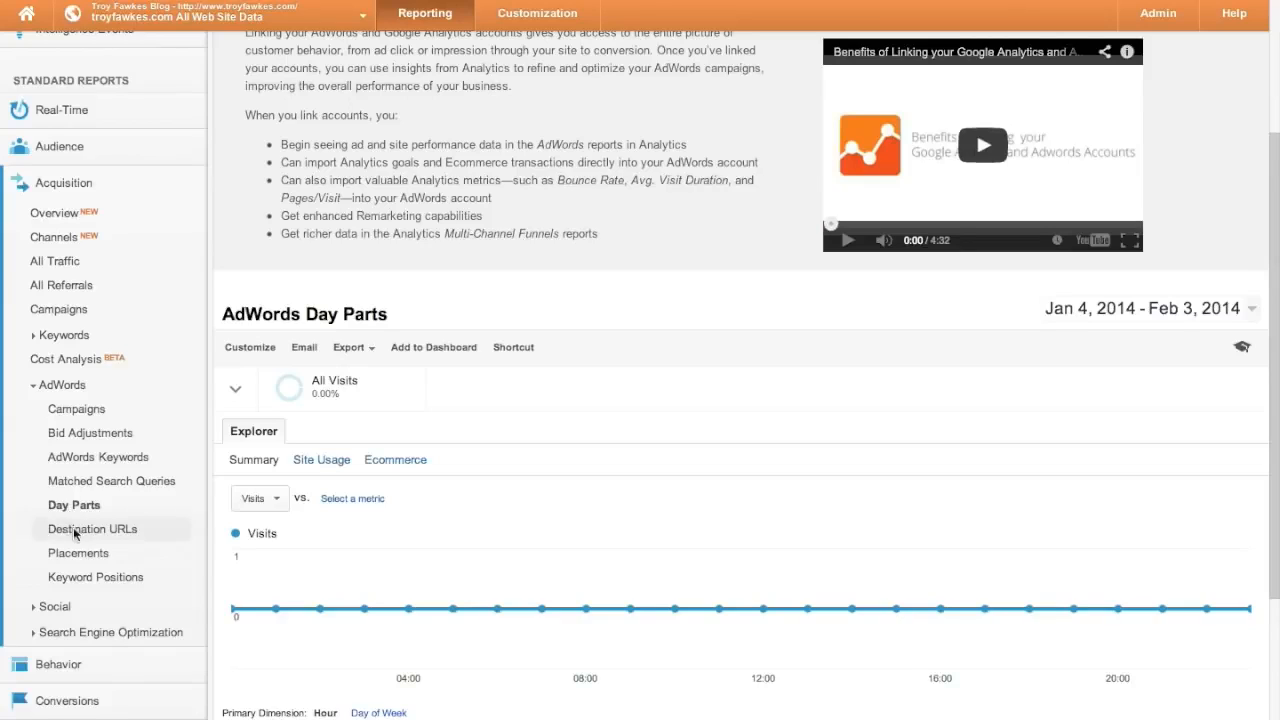
{"action": "left_click", "coordinate": [74, 534]}
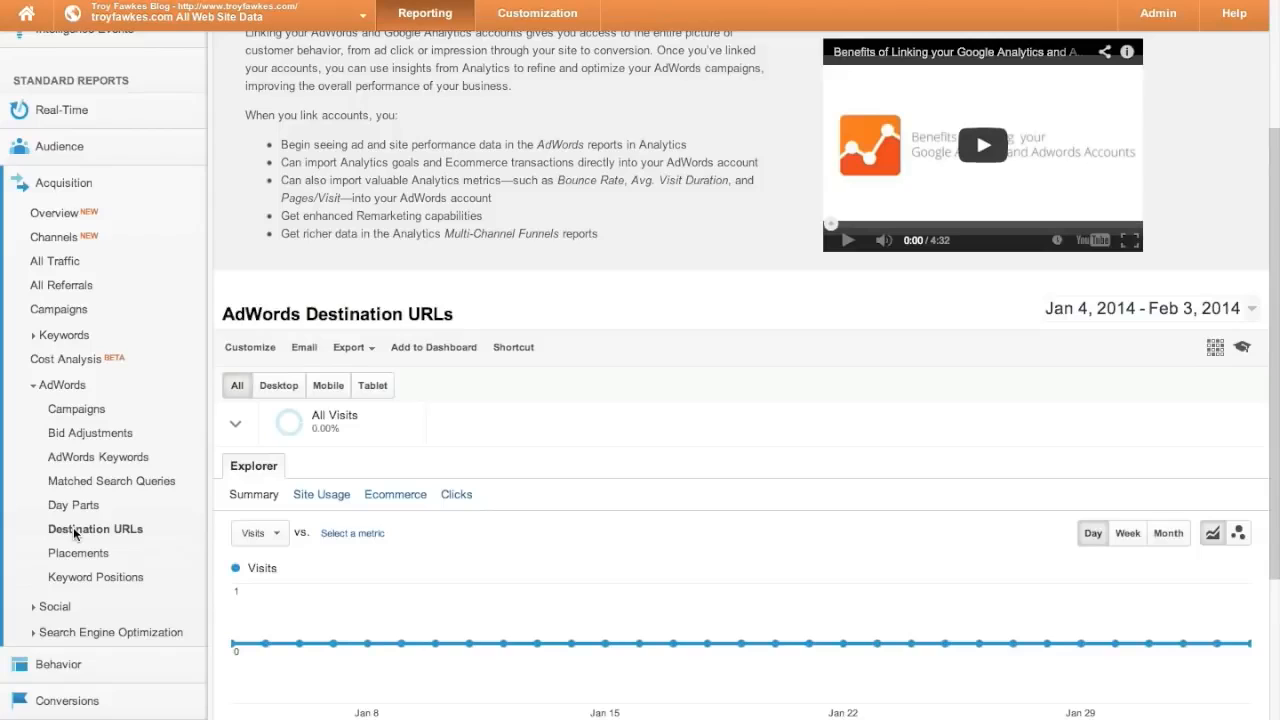
{"action": "left_click", "coordinate": [76, 558]}
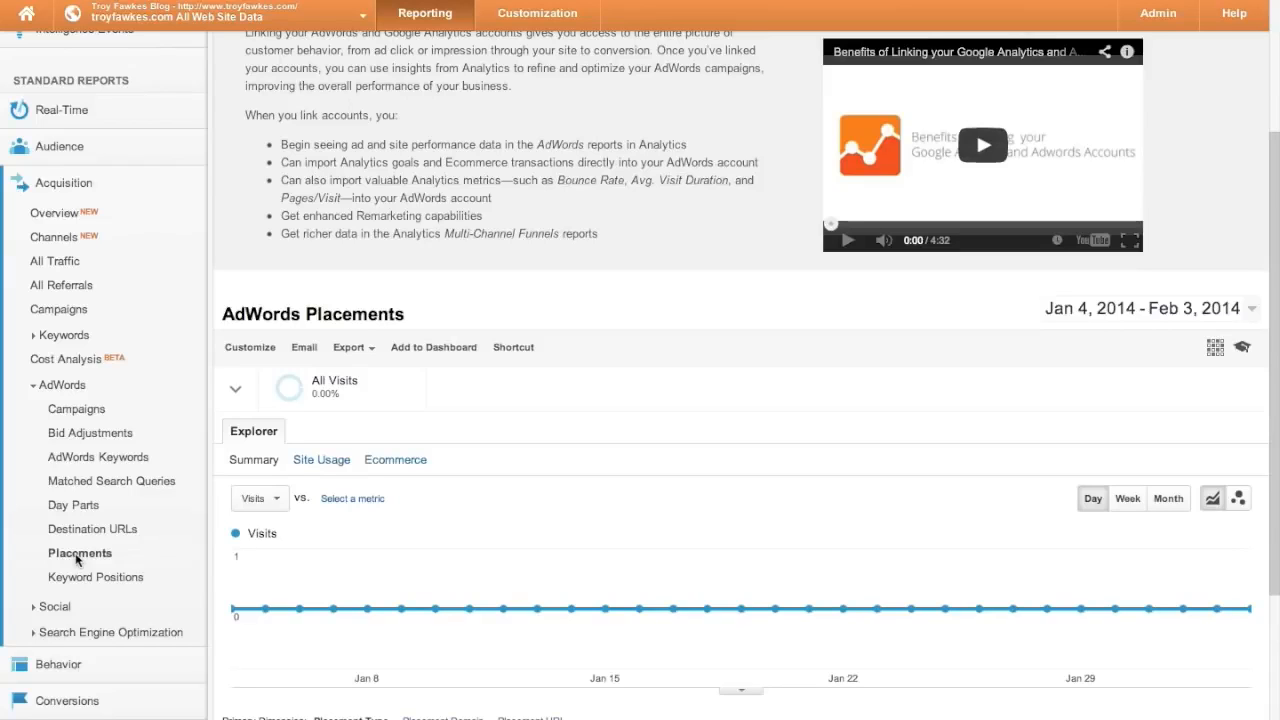
{"action": "left_click", "coordinate": [82, 577]}
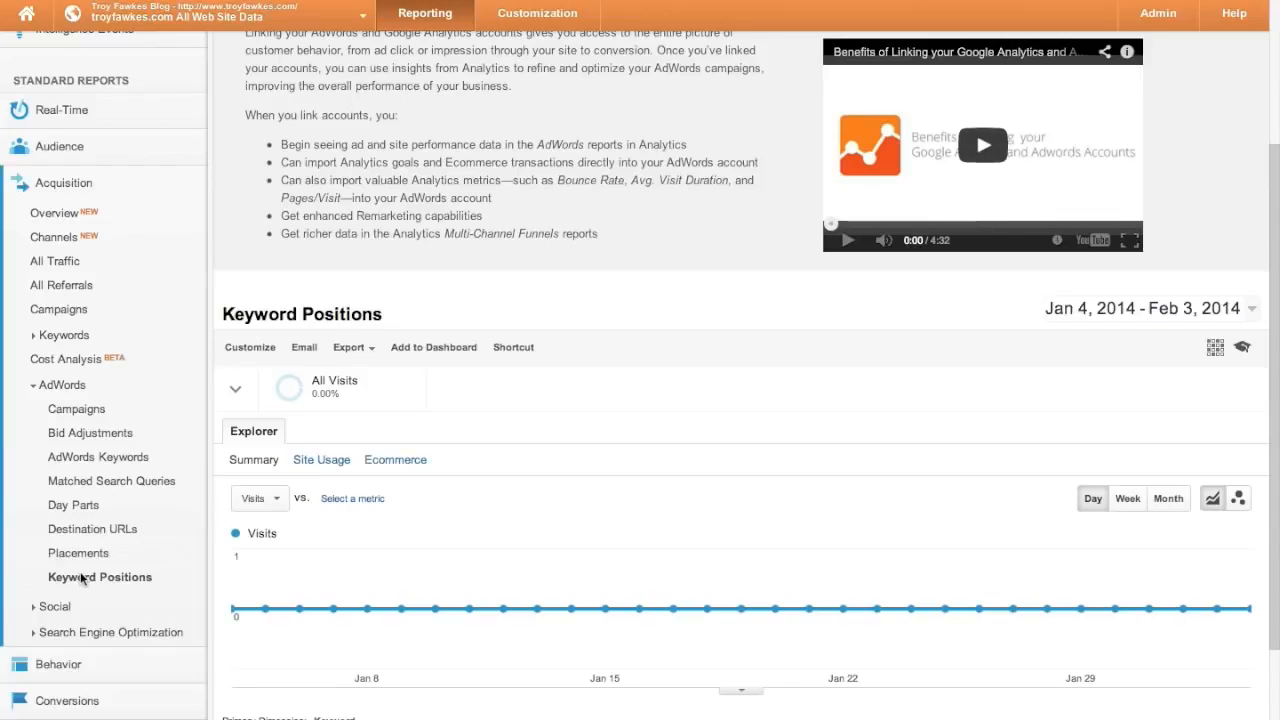
{"action": "scroll", "coordinate": [82, 579], "scroll_direction": "up", "scroll_amount": 1}
{"action": "left_click", "coordinate": [42, 416]}
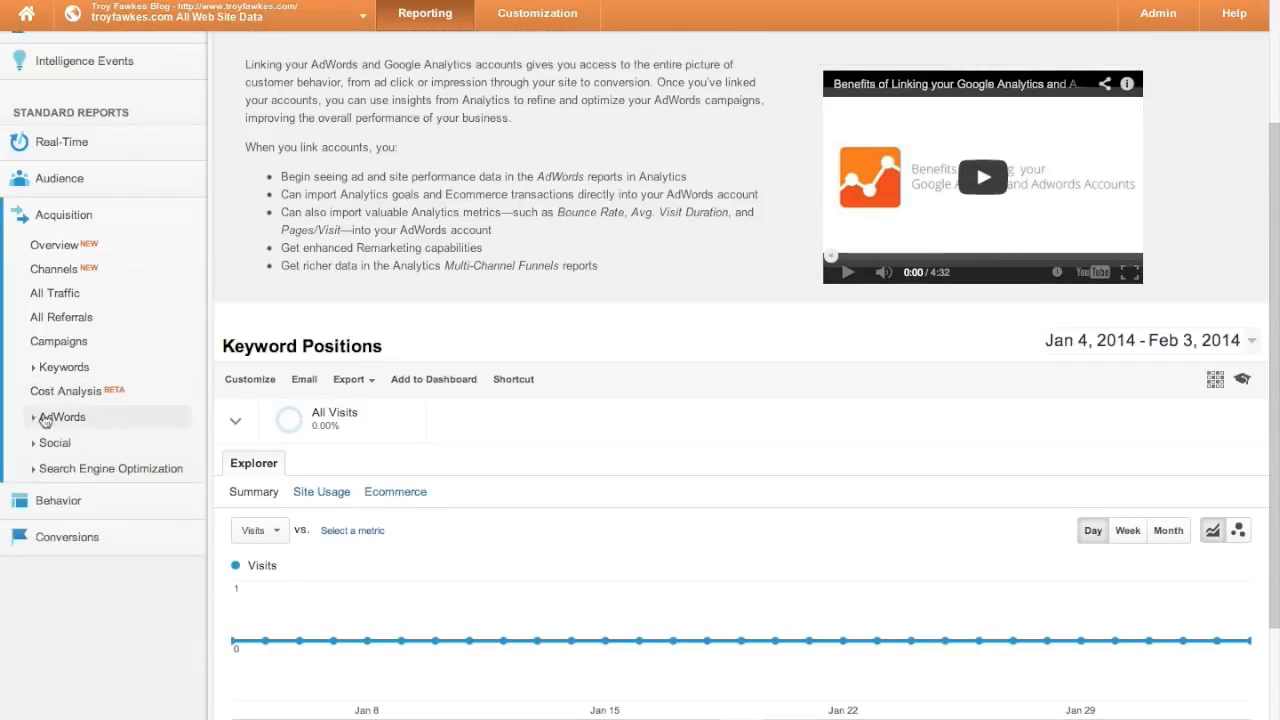
- Review Social Overview and Network Referrals (Facebook 9, Twitter 7, Disqus 4, LinkedIn 2), then Data Hub Activity
{"action": "left_click", "coordinate": [66, 448]}
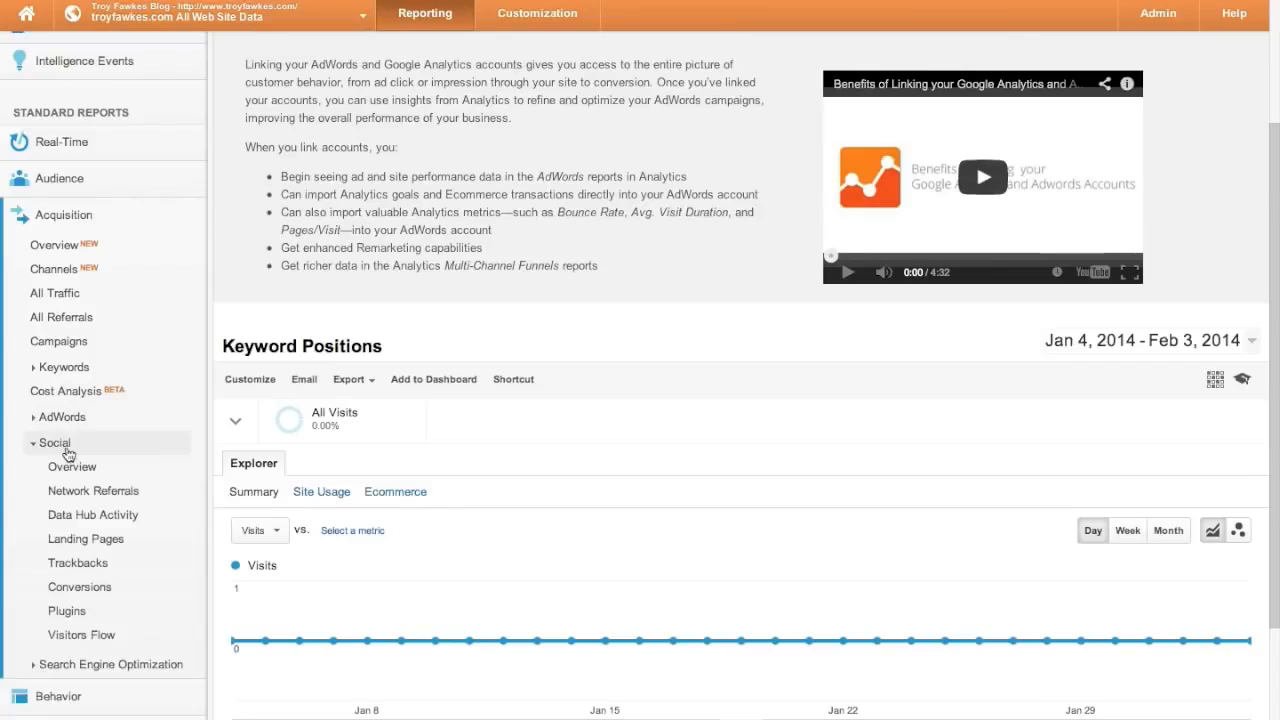
{"action": "scroll", "coordinate": [4, 517], "scroll_direction": "down", "scroll_amount": 2}
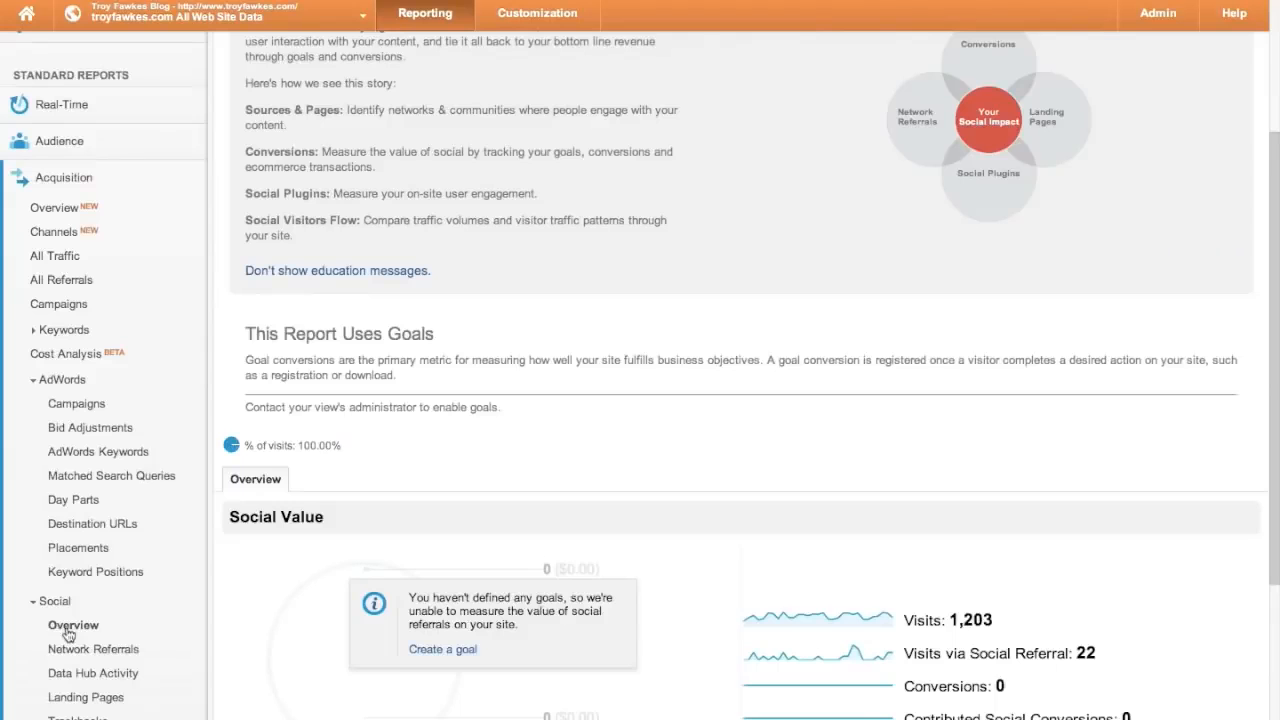
{"action": "scroll", "coordinate": [509, 584], "scroll_direction": "down", "scroll_amount": 5}
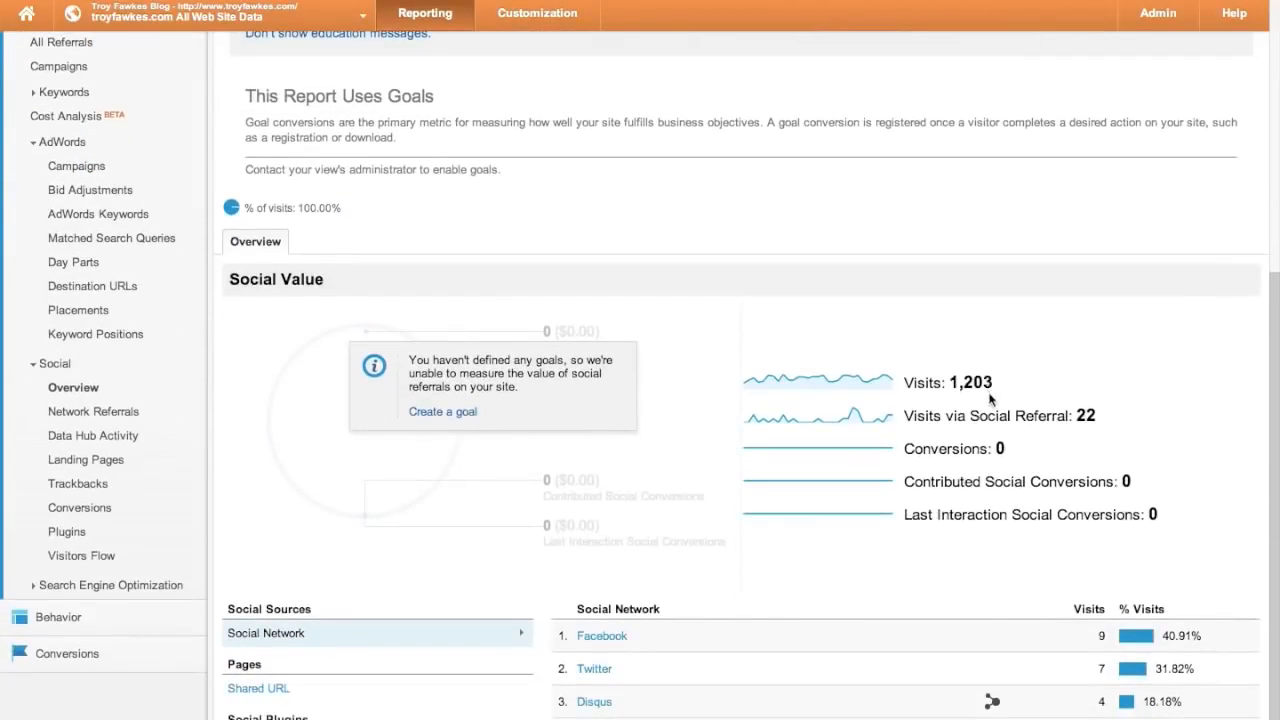
{"action": "scroll", "coordinate": [988, 385], "scroll_direction": "down", "scroll_amount": 1}
{"action": "mouse_move", "coordinate": [1087, 392]}
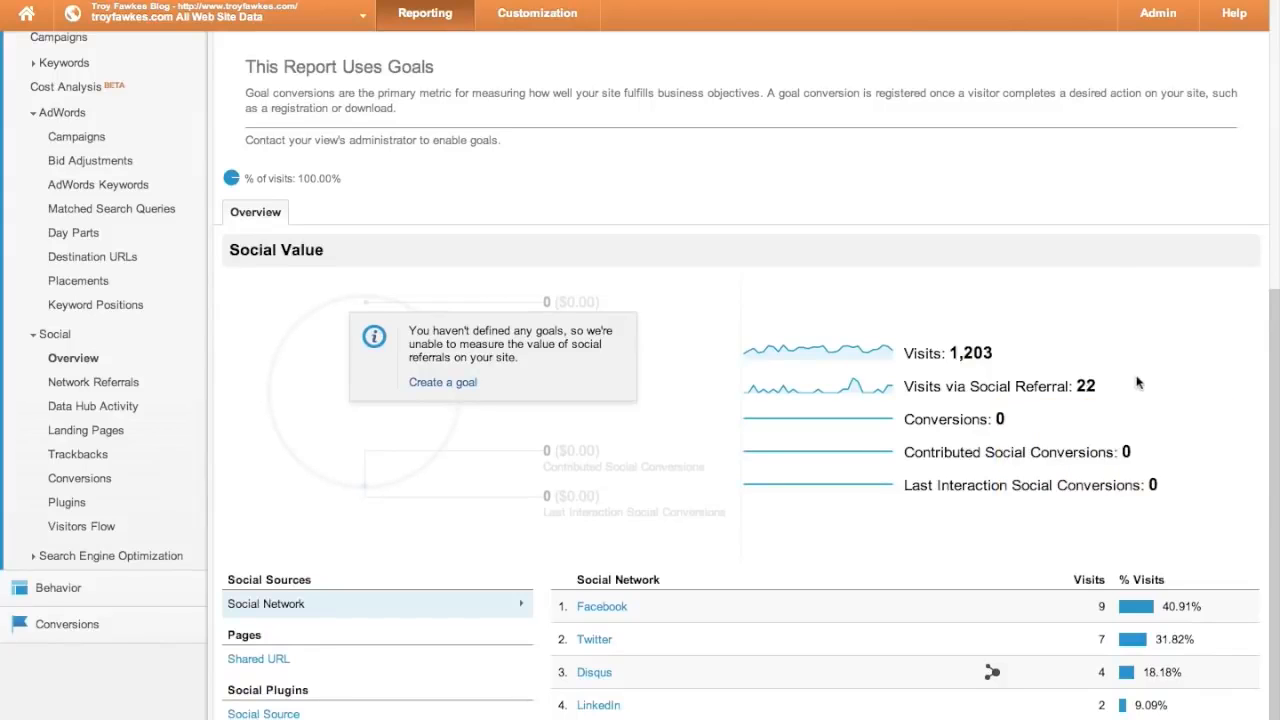
{"action": "scroll", "coordinate": [1137, 382], "scroll_direction": "down", "scroll_amount": 1}
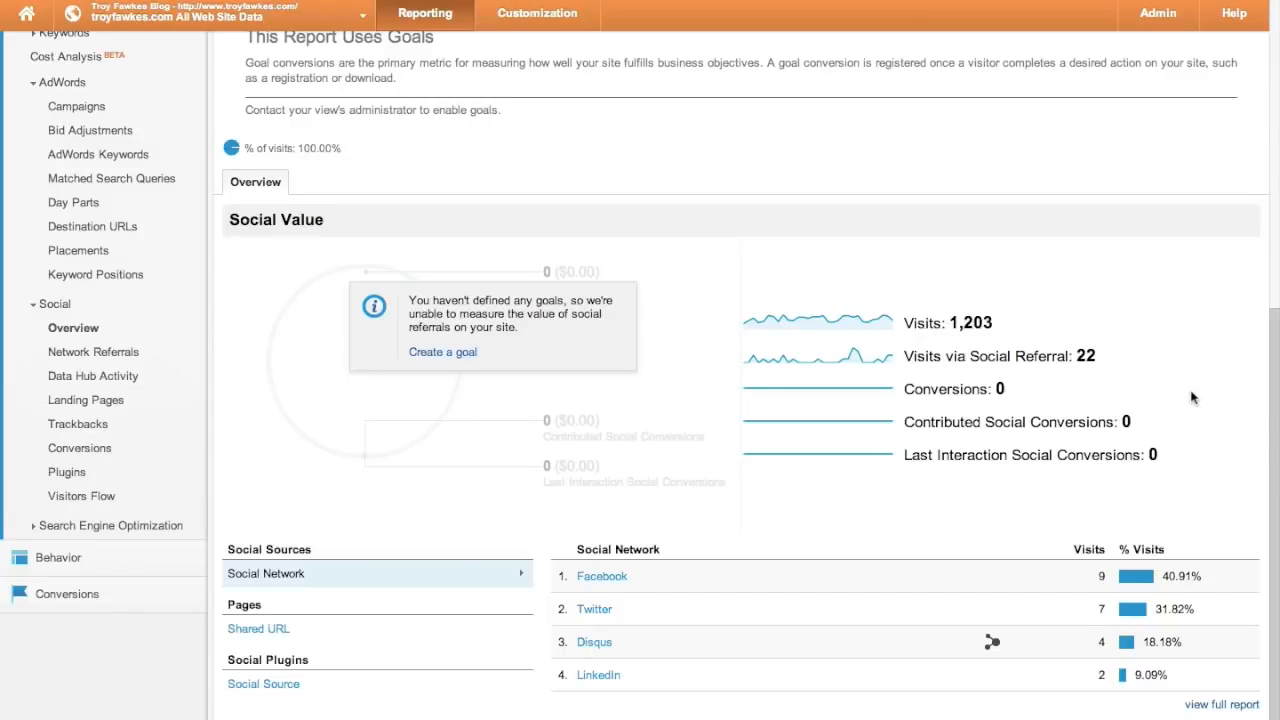
{"action": "left_click", "coordinate": [100, 353]}
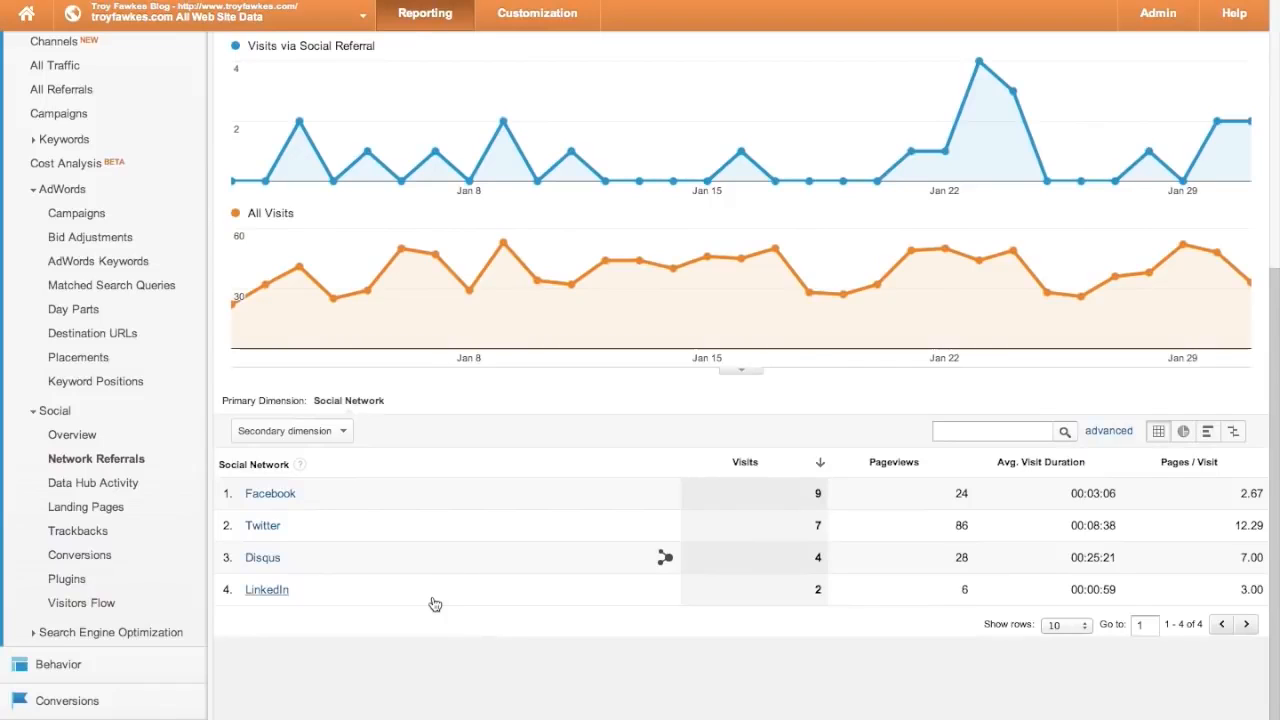
{"action": "left_click", "coordinate": [93, 488]}
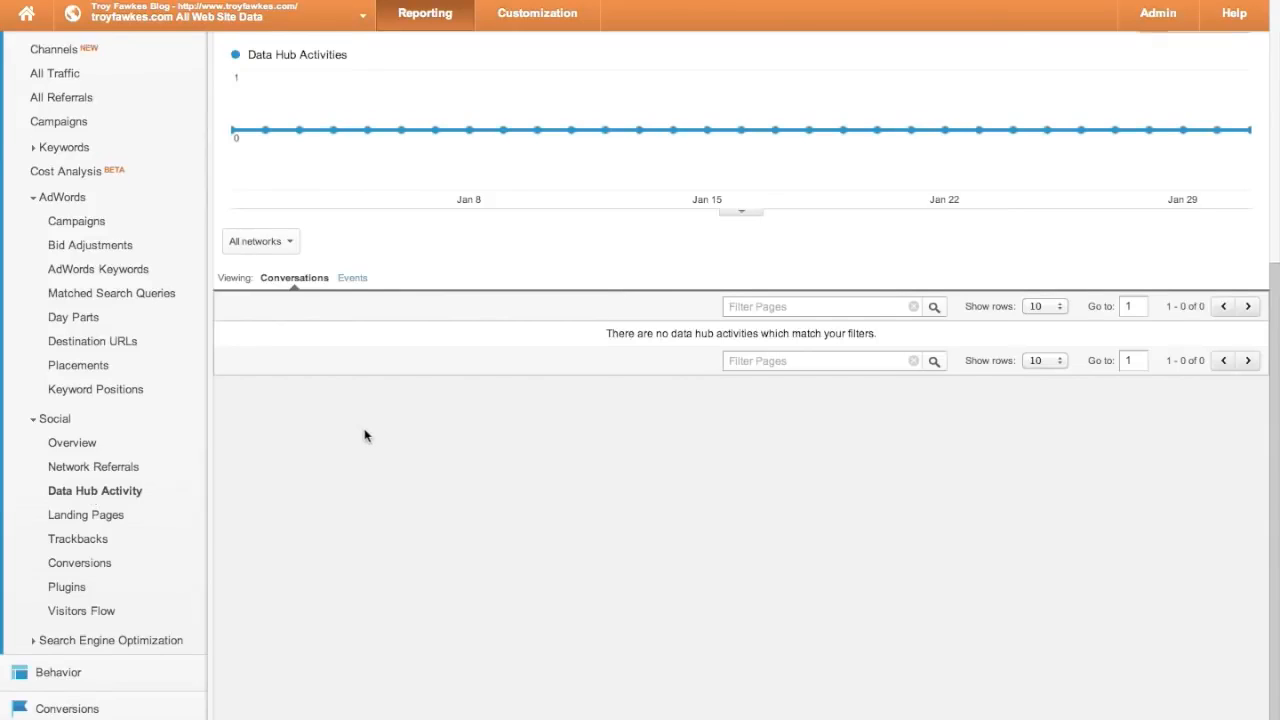
- Scroll through the empty Data Hub Activity report and collapse the AdWords group
{"action": "scroll", "coordinate": [366, 434], "scroll_direction": "up", "scroll_amount": 5}
{"action": "scroll", "coordinate": [366, 434], "scroll_direction": "down", "scroll_amount": 5}
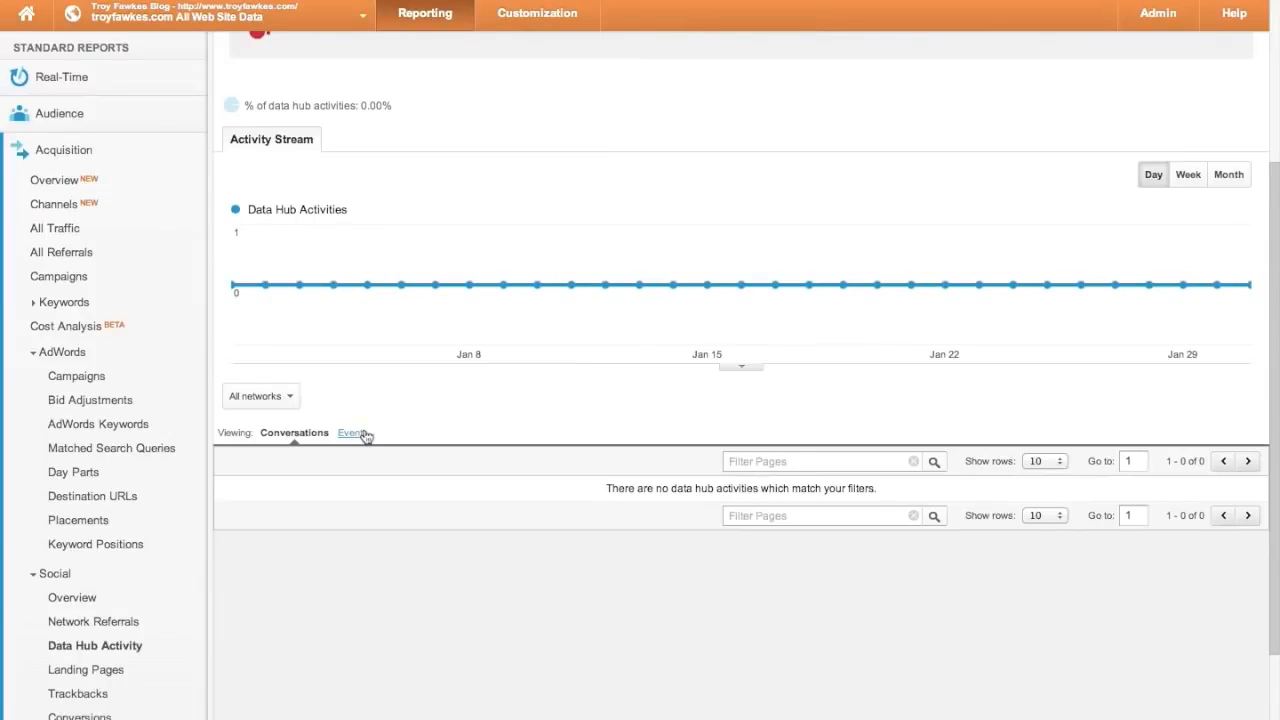
{"action": "scroll", "coordinate": [366, 434], "scroll_direction": "down", "scroll_amount": 1}
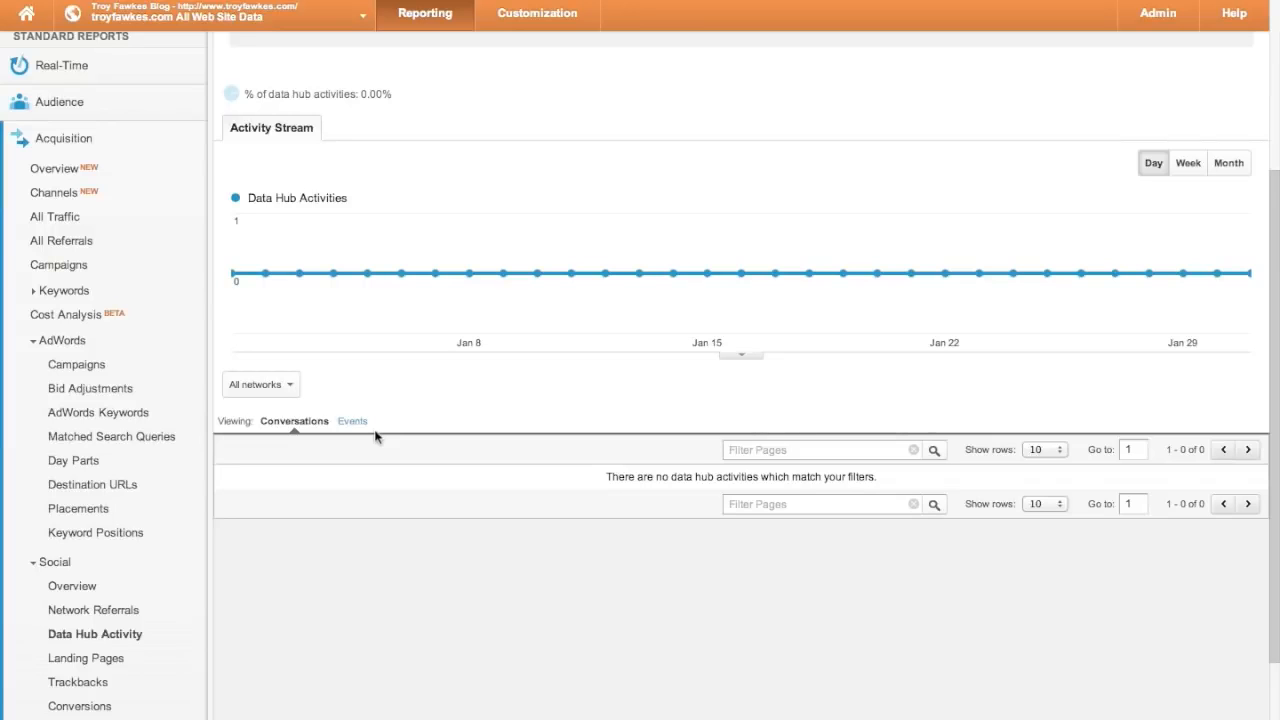
{"action": "scroll", "coordinate": [375, 437], "scroll_direction": "down", "scroll_amount": 2}
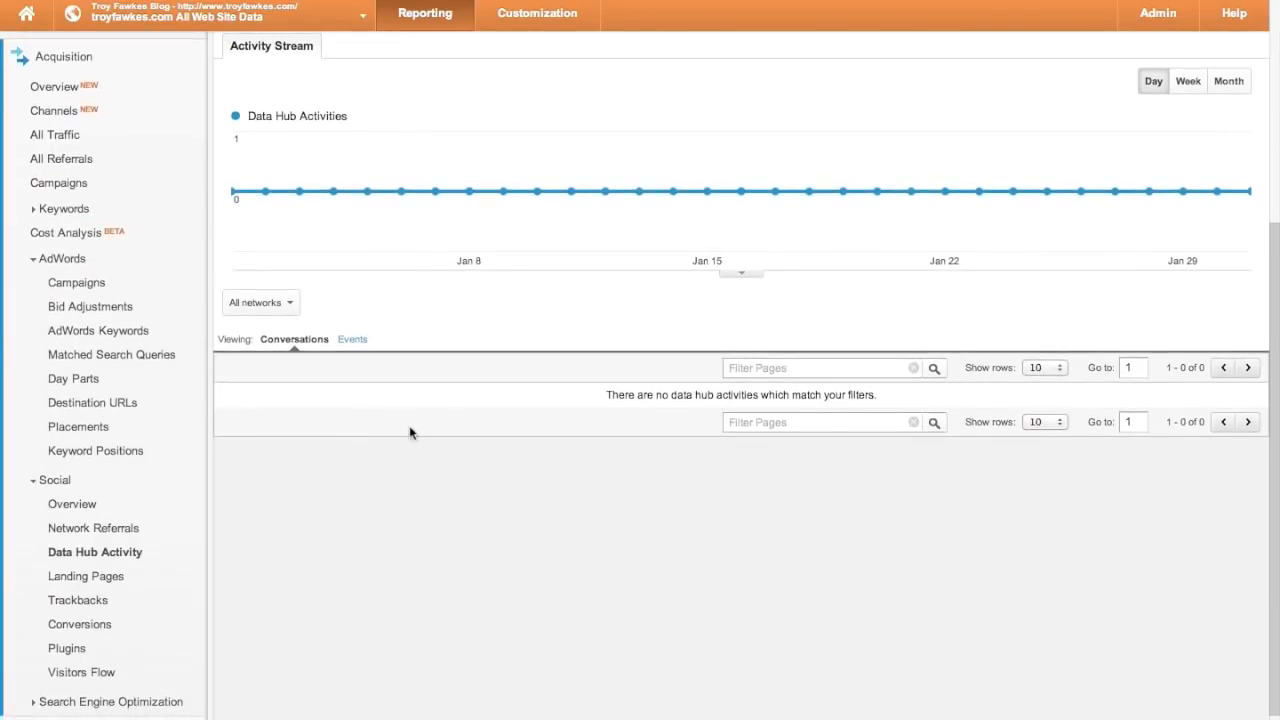
{"action": "scroll", "coordinate": [409, 431], "scroll_direction": "up", "scroll_amount": 3}
{"action": "scroll", "coordinate": [409, 432], "scroll_direction": "up", "scroll_amount": 2}
{"action": "scroll", "coordinate": [409, 432], "scroll_direction": "down", "scroll_amount": 3}
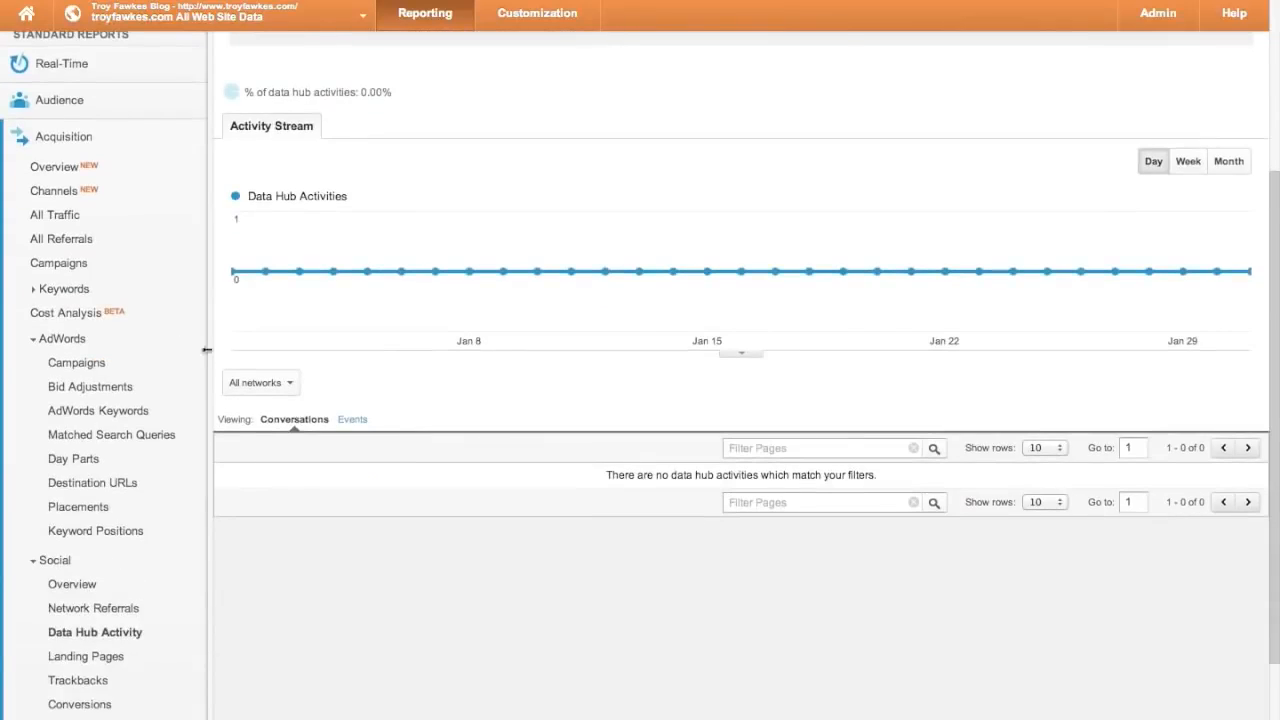
{"action": "left_click", "coordinate": [34, 338]}
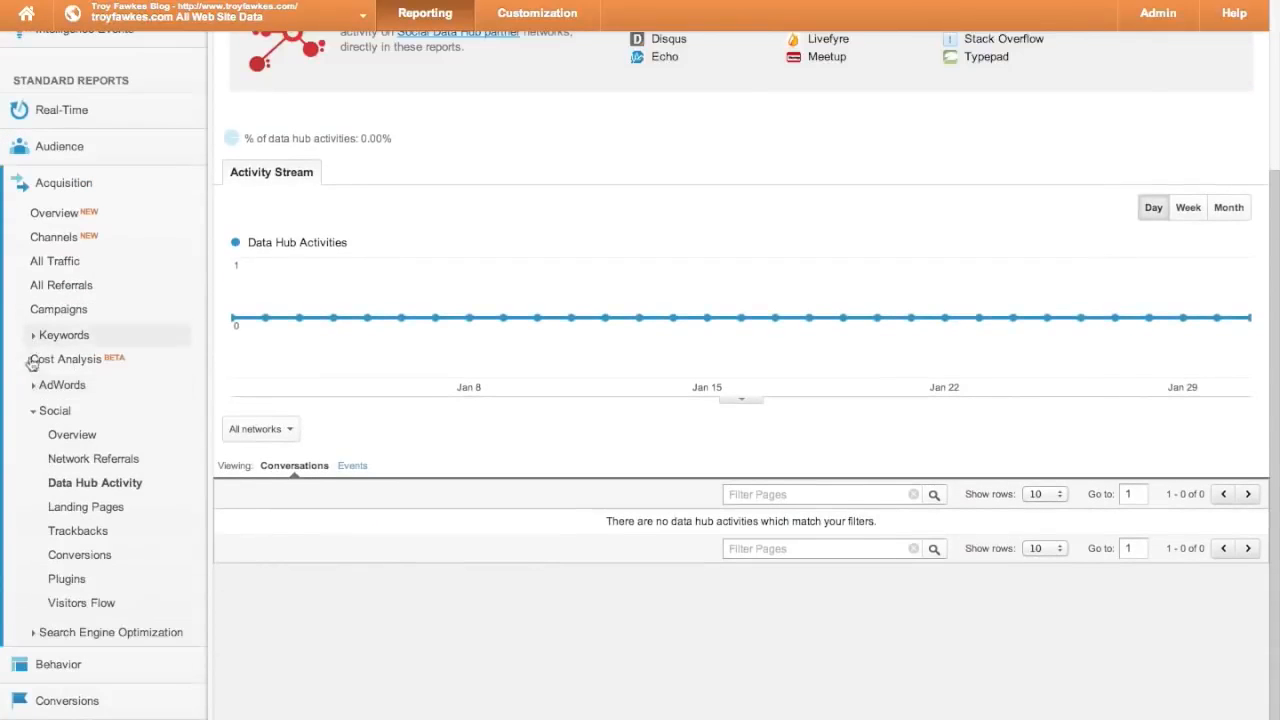
- Drill from Social Landing Pages into learn-python-multithreading-queues-basics (7 Facebook, 2 LinkedIn), then view Trackbacks
{"action": "left_click", "coordinate": [97, 512]}
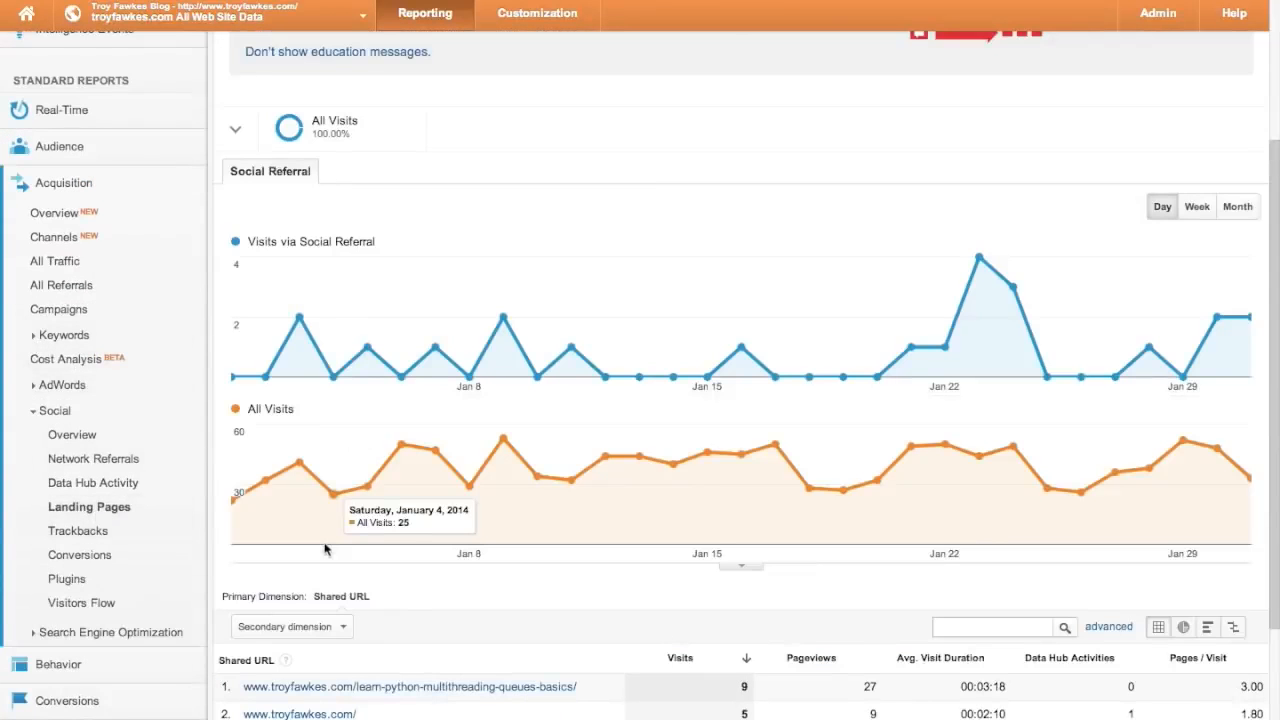
{"action": "scroll", "coordinate": [324, 549], "scroll_direction": "down", "scroll_amount": 5}
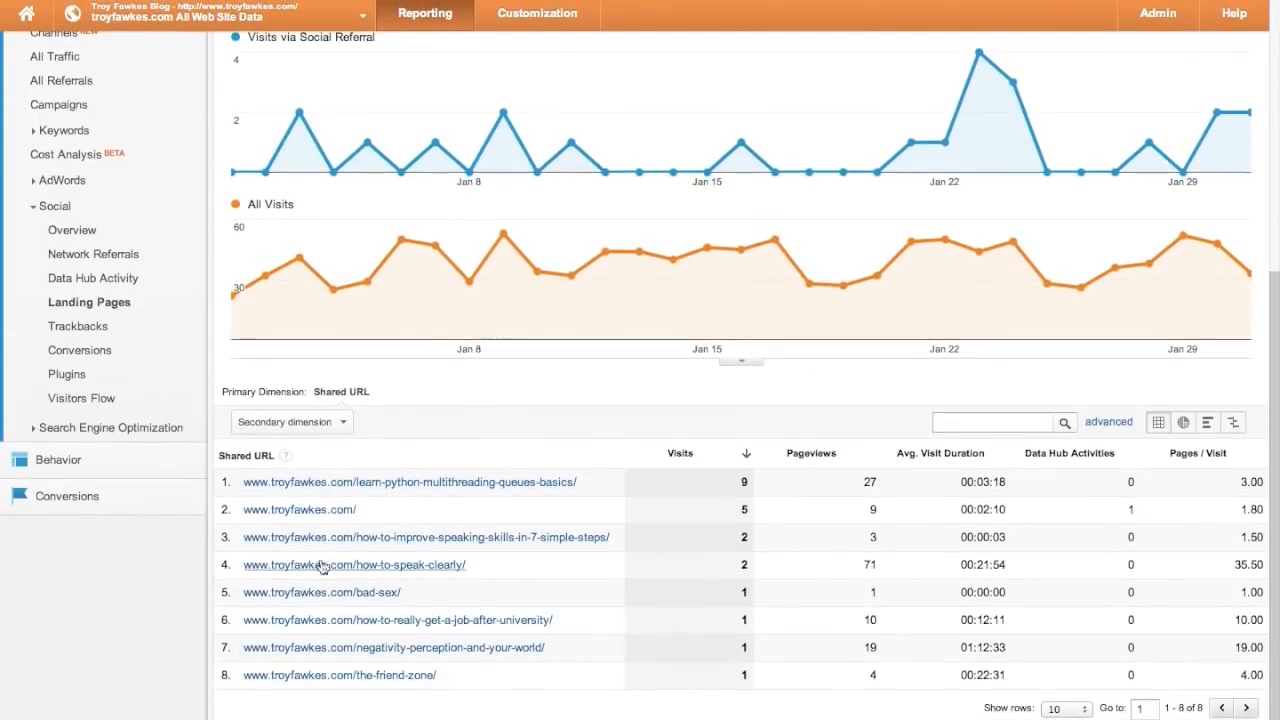
{"action": "scroll", "coordinate": [311, 604], "scroll_direction": "down", "scroll_amount": 1}
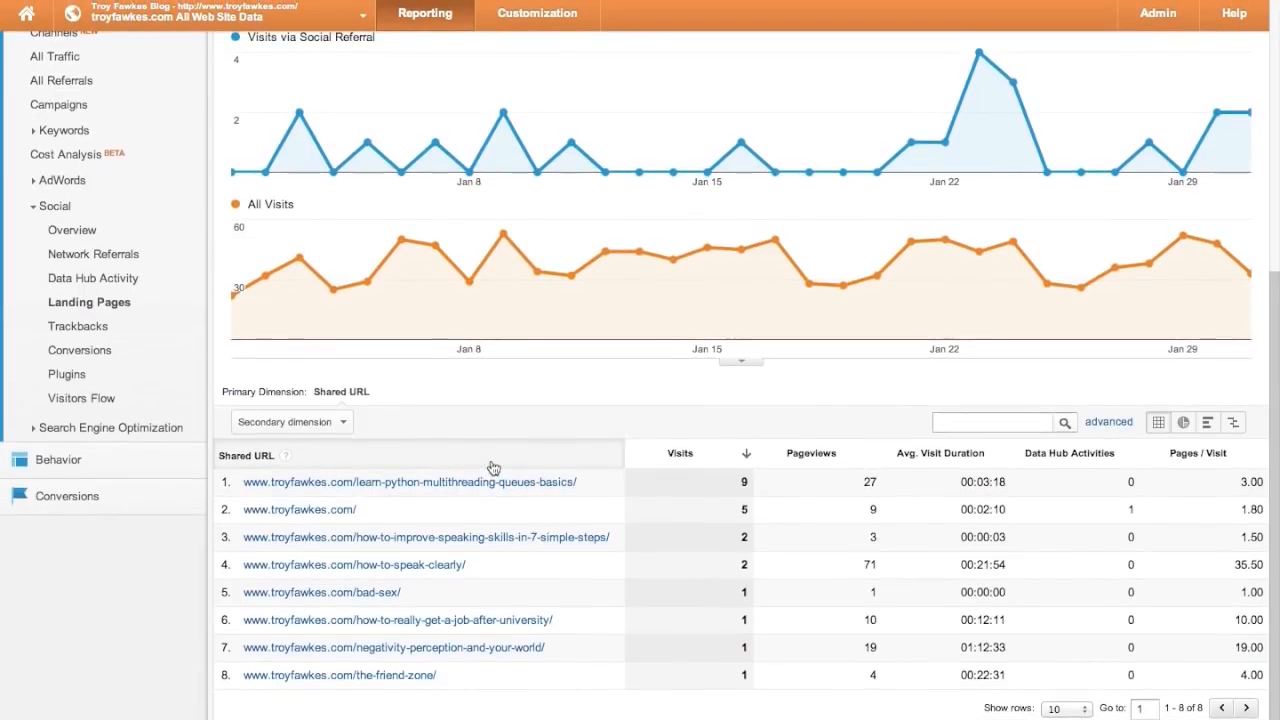
{"action": "left_click", "coordinate": [462, 488]}
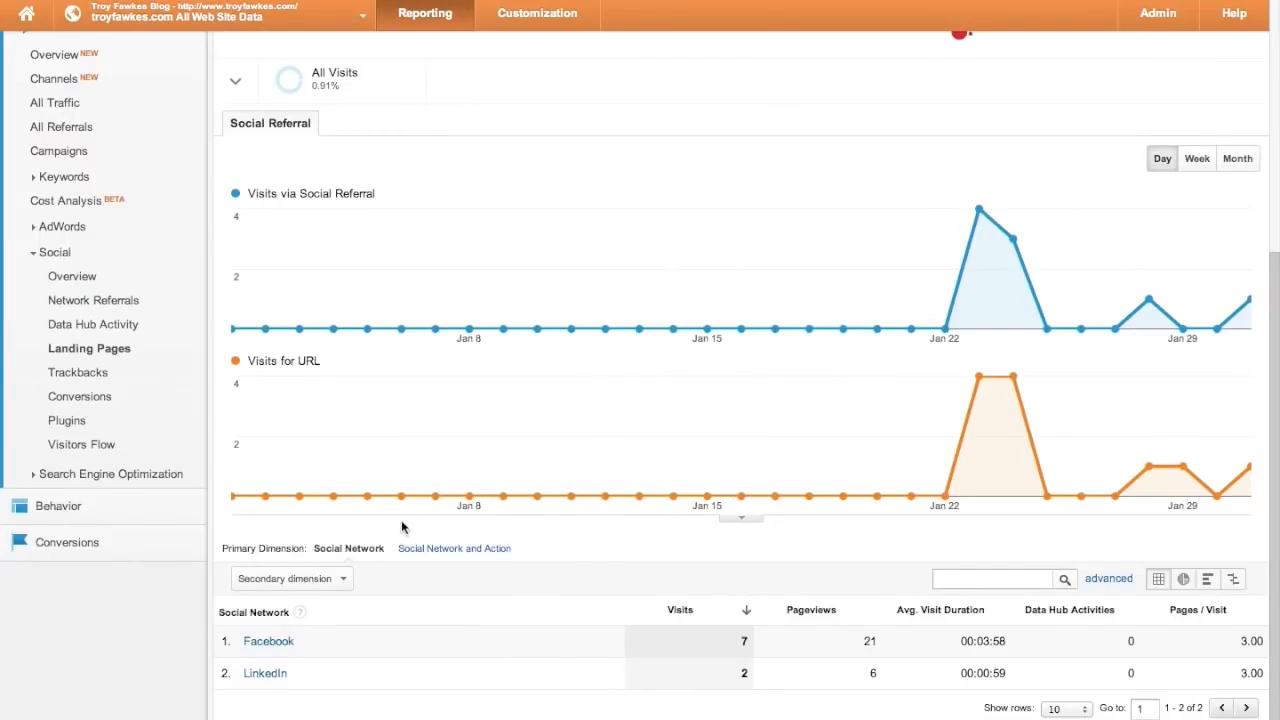
{"action": "left_click", "coordinate": [89, 372]}
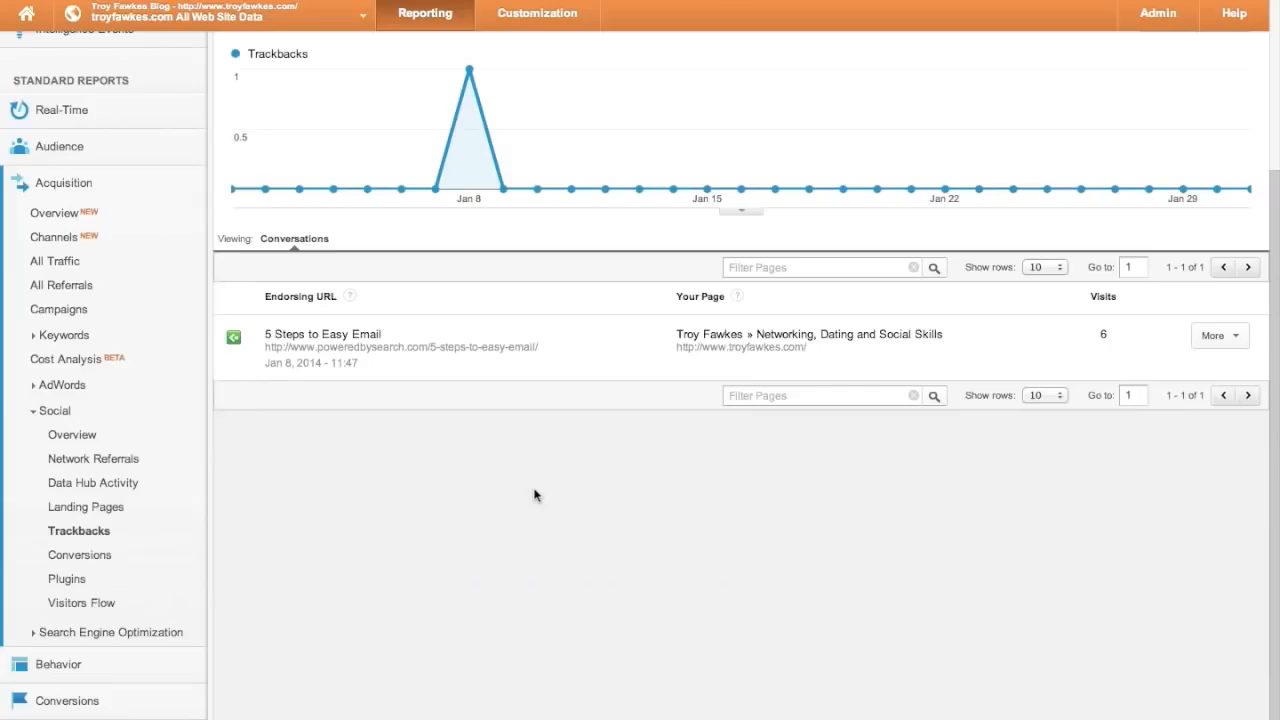
- Check the Trackbacks entry '5 Steps to Easy Email' (6 visits), then the zero Social Conversions
{"action": "scroll", "coordinate": [534, 494], "scroll_direction": "up", "scroll_amount": 3}
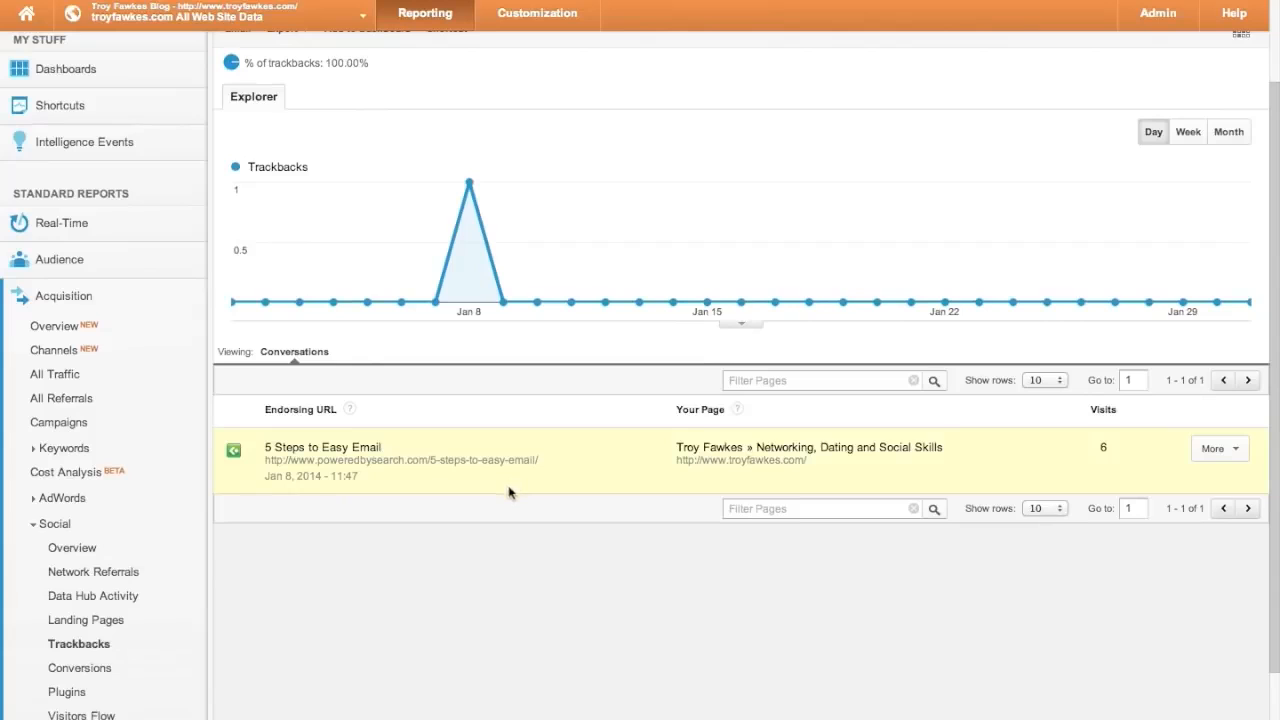
{"action": "scroll", "coordinate": [511, 480], "scroll_direction": "up", "scroll_amount": 1}
{"action": "scroll", "coordinate": [510, 488], "scroll_direction": "down", "scroll_amount": 2}
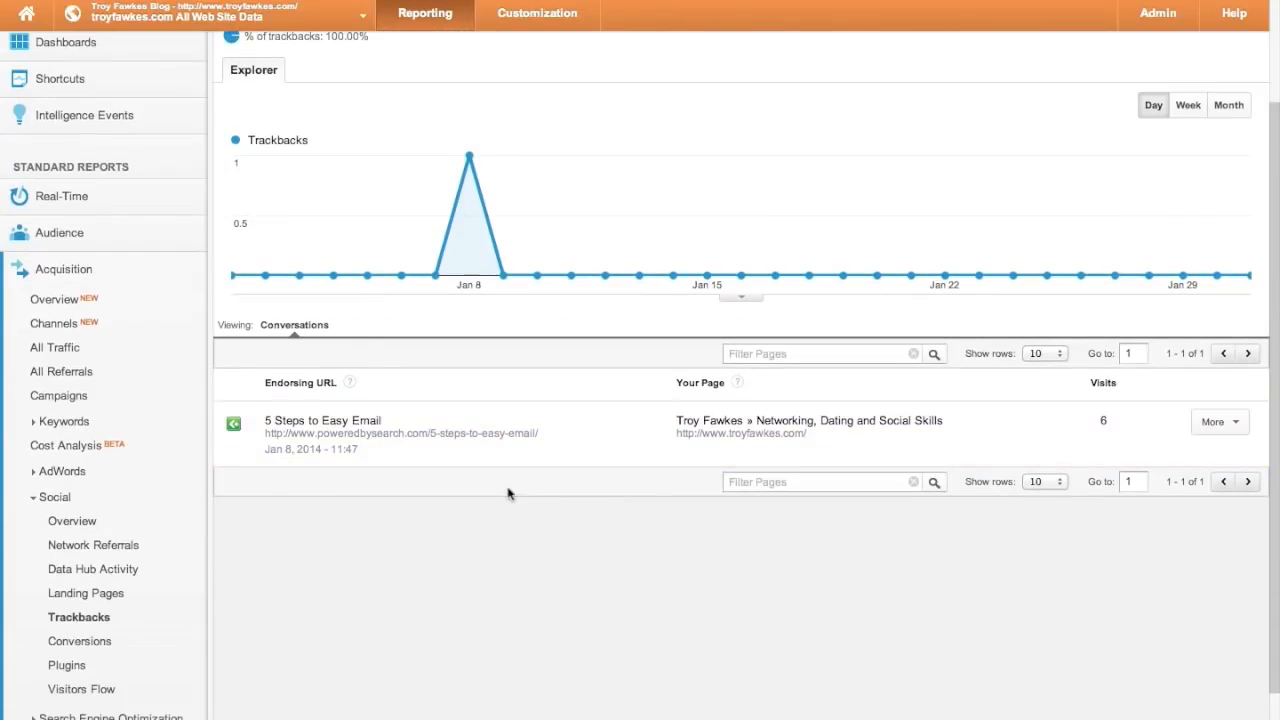
{"action": "left_click", "coordinate": [75, 642]}
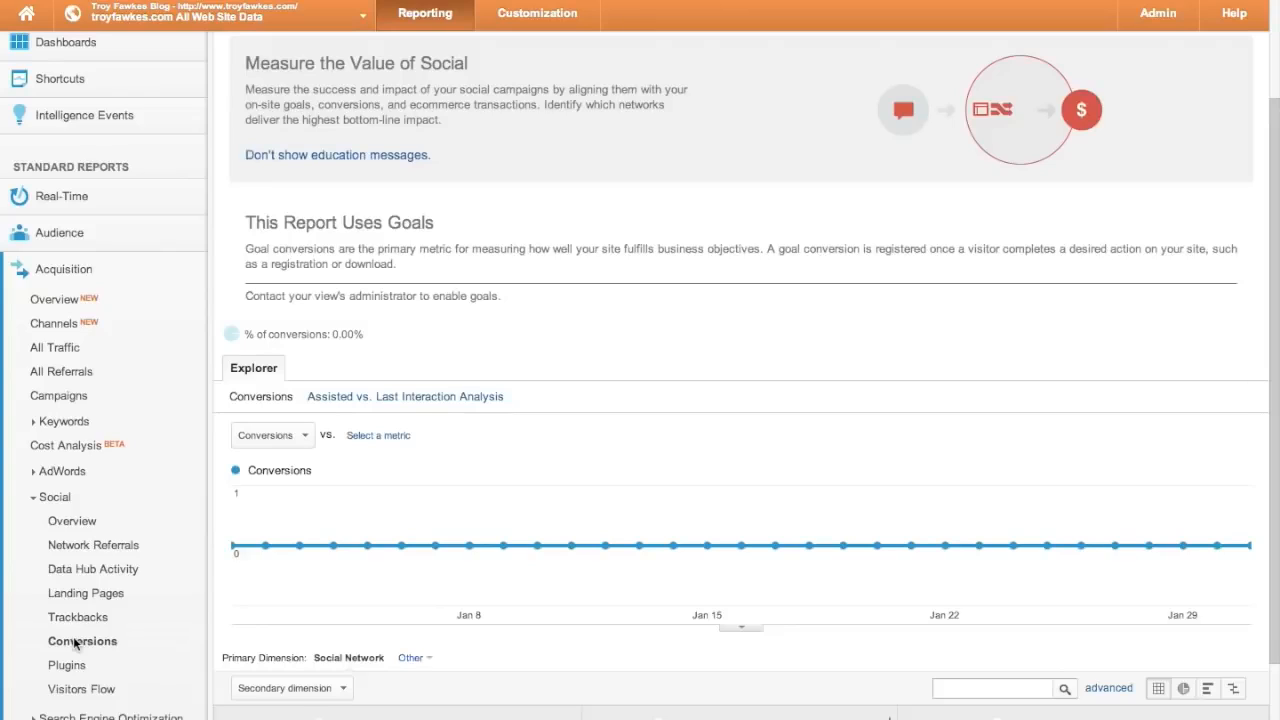
- View Social Plugins, then the Social Visitors Flow tracing 22 social visits through starting pages
{"action": "left_click", "coordinate": [70, 665]}
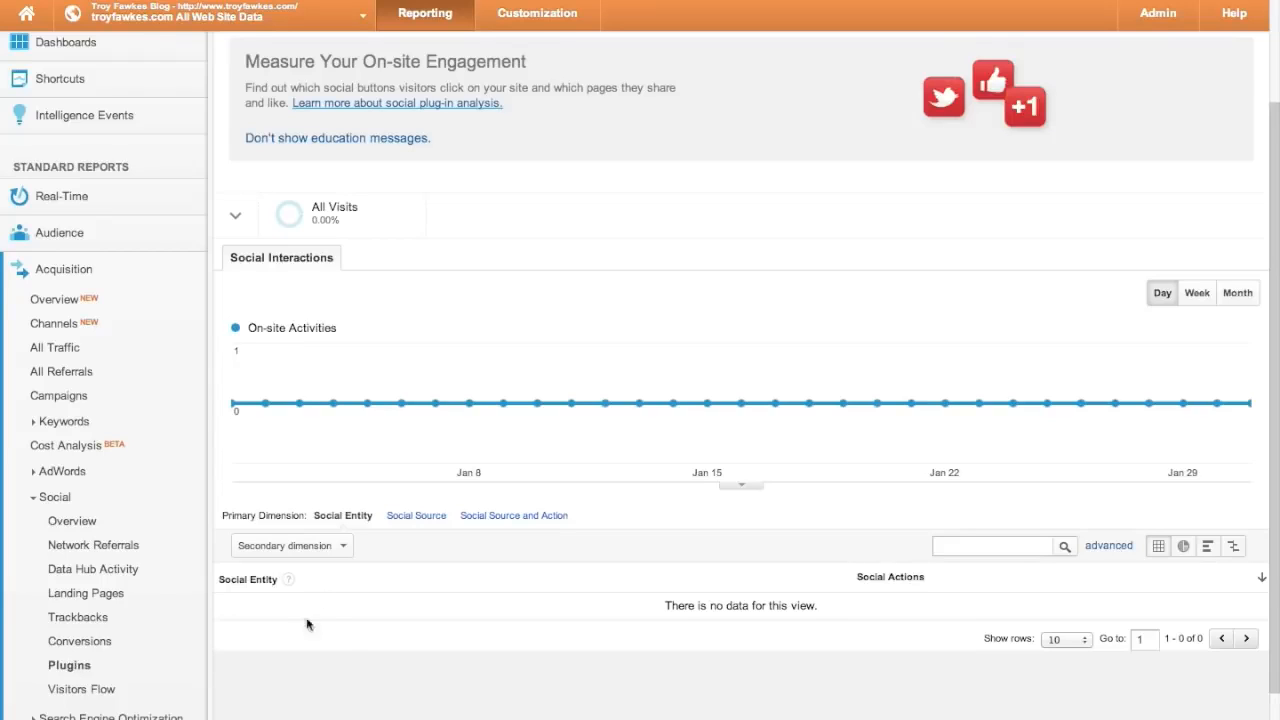
{"action": "scroll", "coordinate": [344, 630], "scroll_direction": "down", "scroll_amount": 1}
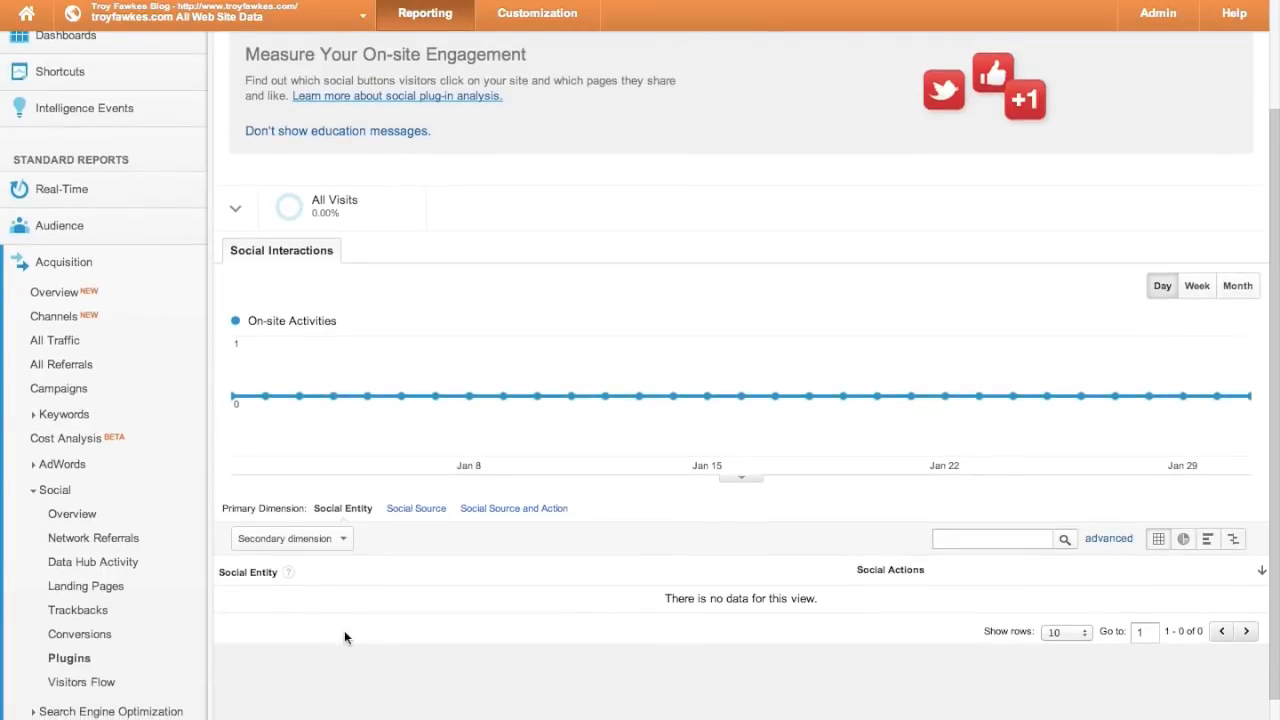
{"action": "left_click", "coordinate": [88, 683]}
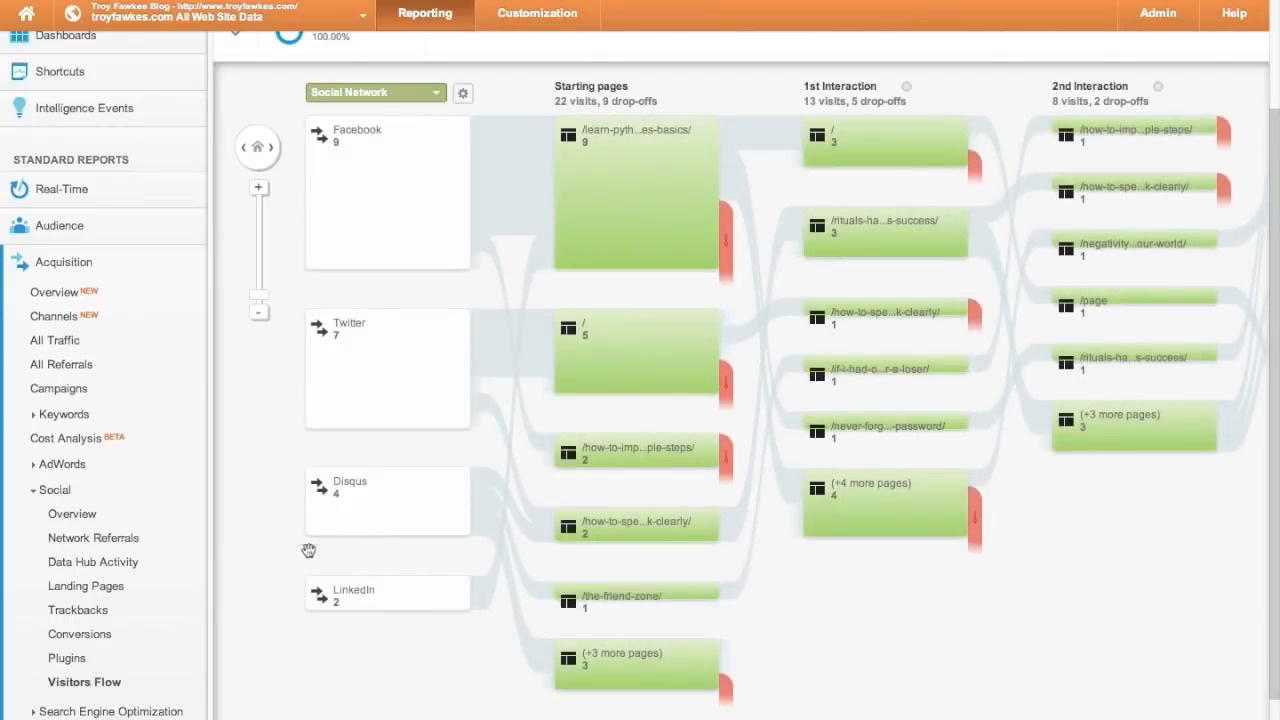
{"action": "scroll", "coordinate": [310, 548], "scroll_direction": "up", "scroll_amount": 3}
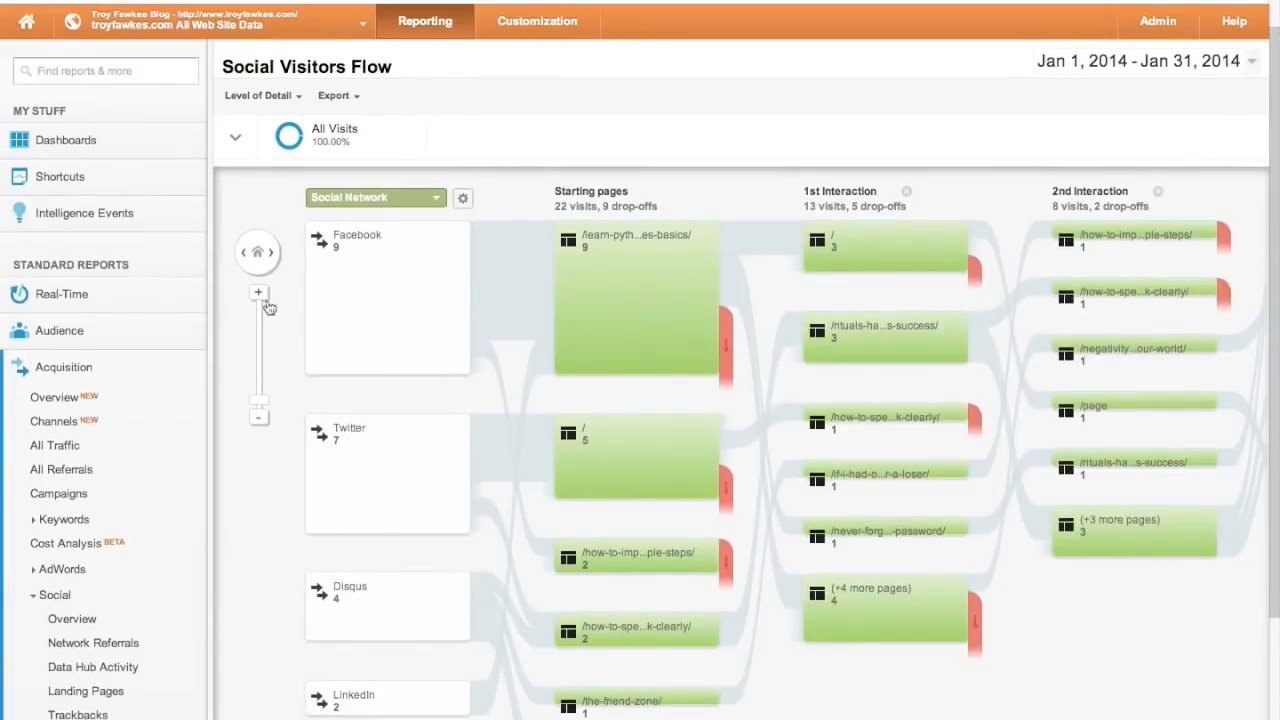
{"action": "left_click", "coordinate": [436, 198]}
{"action": "left_click", "coordinate": [500, 194]}
{"action": "scroll", "coordinate": [500, 274], "scroll_direction": "down", "scroll_amount": 4}
{"action": "scroll", "coordinate": [500, 345], "scroll_direction": "up", "scroll_amount": 3}
- Collapse Social and expand Search Engine Optimization to reach its Queries report
{"action": "left_click", "coordinate": [62, 538]}
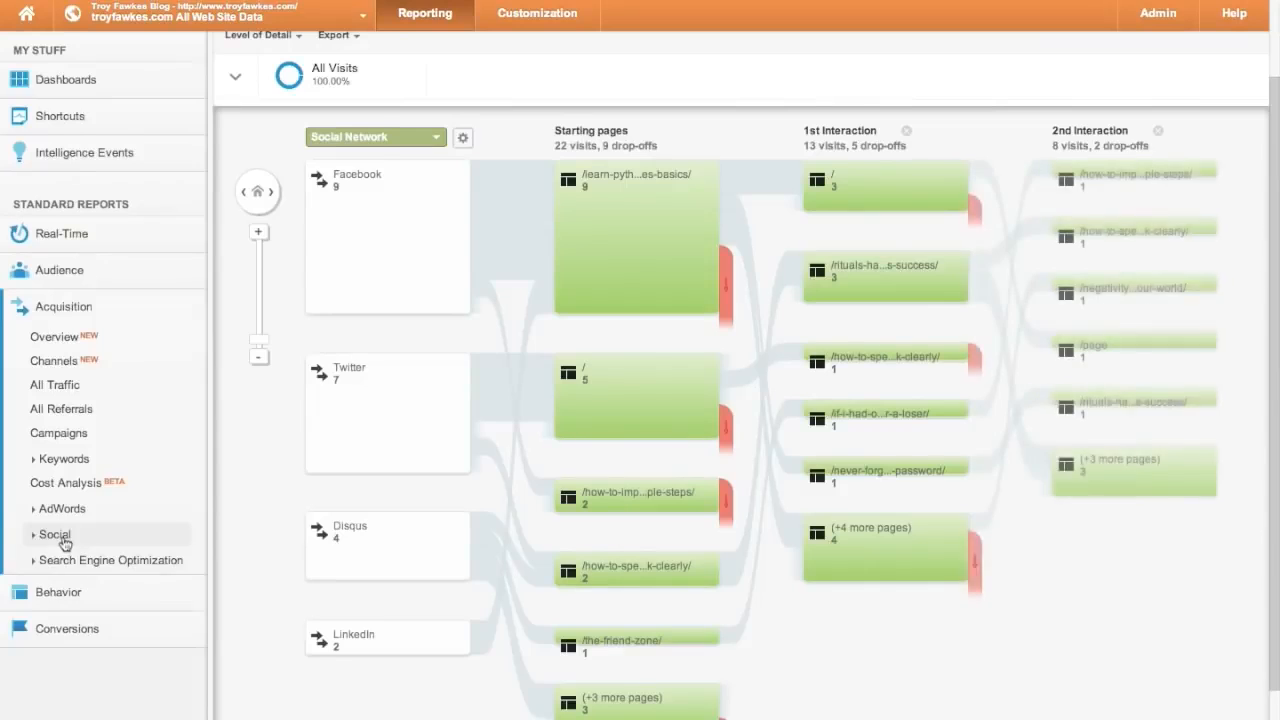
{"action": "scroll", "coordinate": [63, 542], "scroll_direction": "down", "scroll_amount": 2}
{"action": "left_click", "coordinate": [108, 490]}
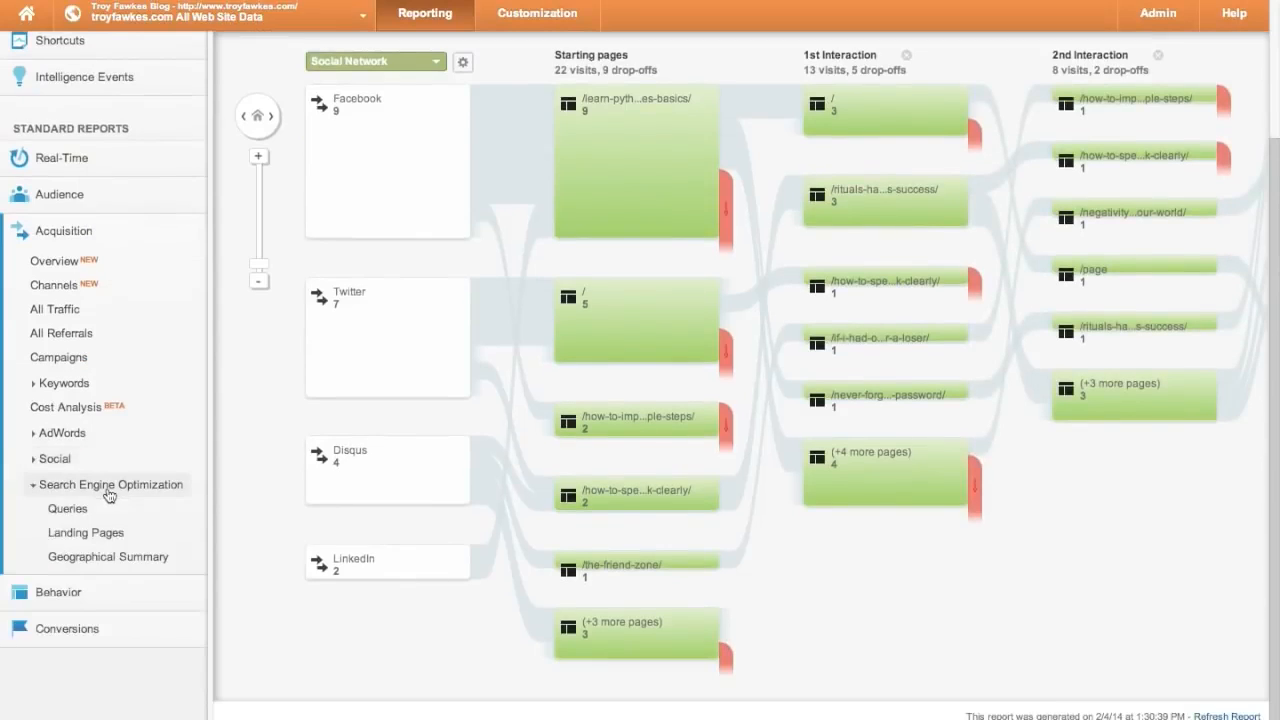
- Open the SEO Queries report and review the top 10 queries, led by 'speaking skills' with 3,500 impressions
{"action": "left_click", "coordinate": [55, 508]}
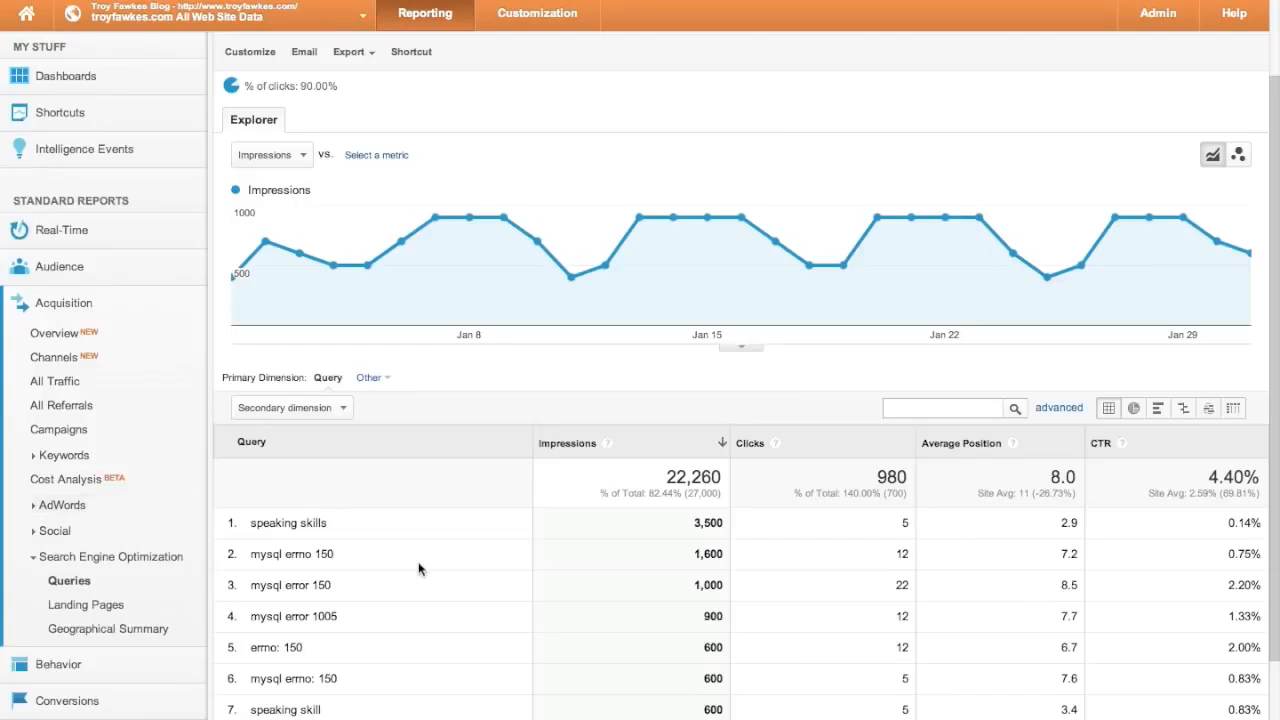
{"action": "scroll", "coordinate": [419, 568], "scroll_direction": "down", "scroll_amount": 3}
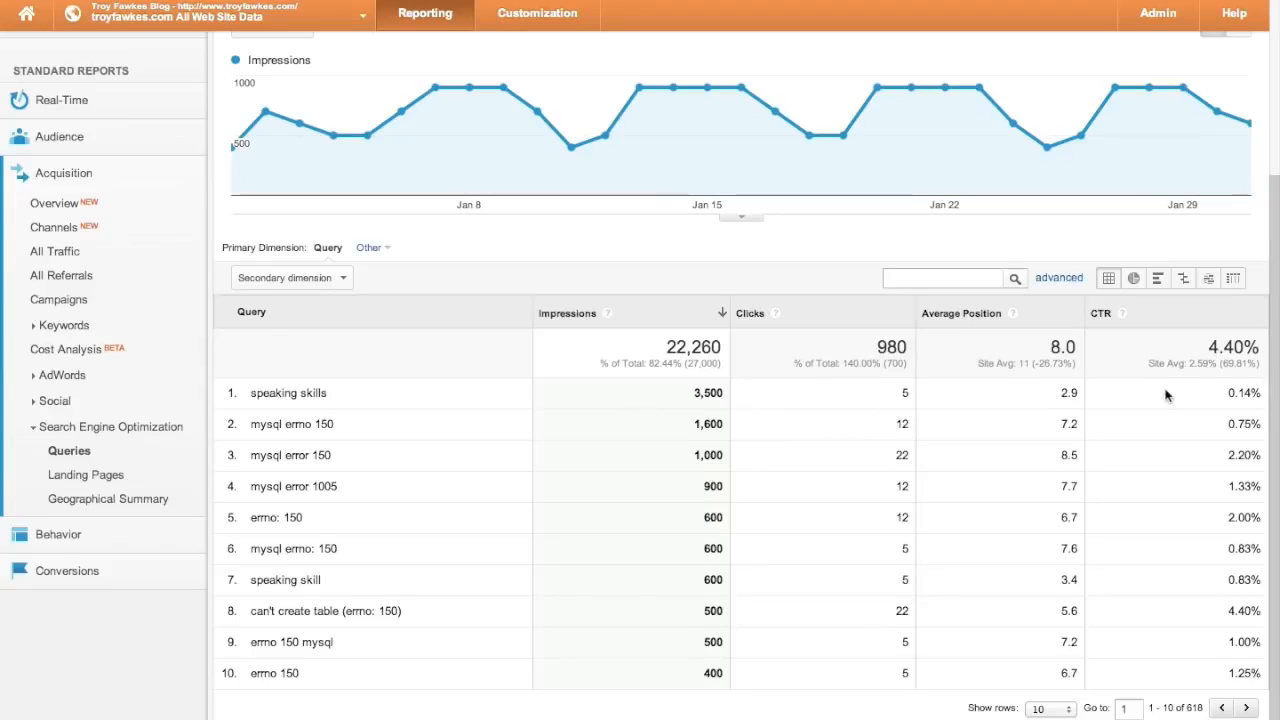
{"action": "scroll", "coordinate": [998, 420], "scroll_direction": "up", "scroll_amount": 1}
{"action": "scroll", "coordinate": [998, 418], "scroll_direction": "down", "scroll_amount": 1}
{"action": "scroll", "coordinate": [1031, 396], "scroll_direction": "up", "scroll_amount": 1}
{"action": "scroll", "coordinate": [1031, 396], "scroll_direction": "down", "scroll_amount": 1}
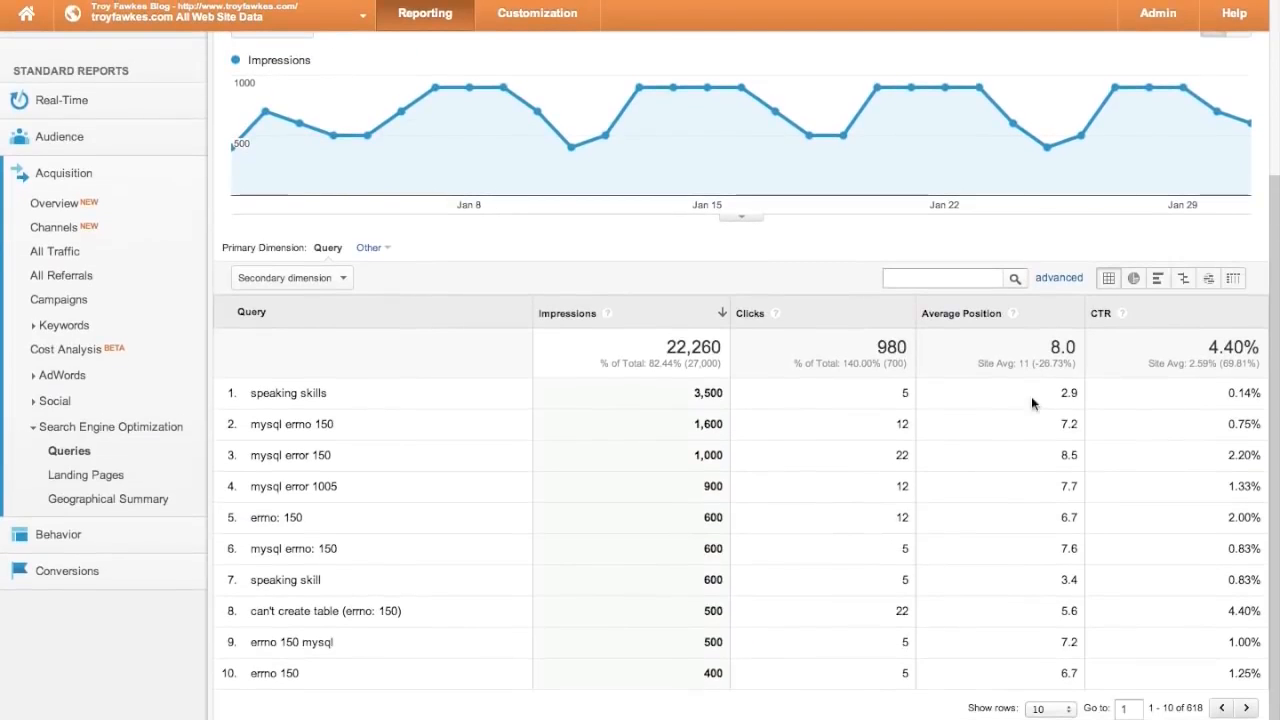
- Scan the SEO Landing Pages report, then open the Geographical Summary by country
{"action": "left_click", "coordinate": [95, 473]}
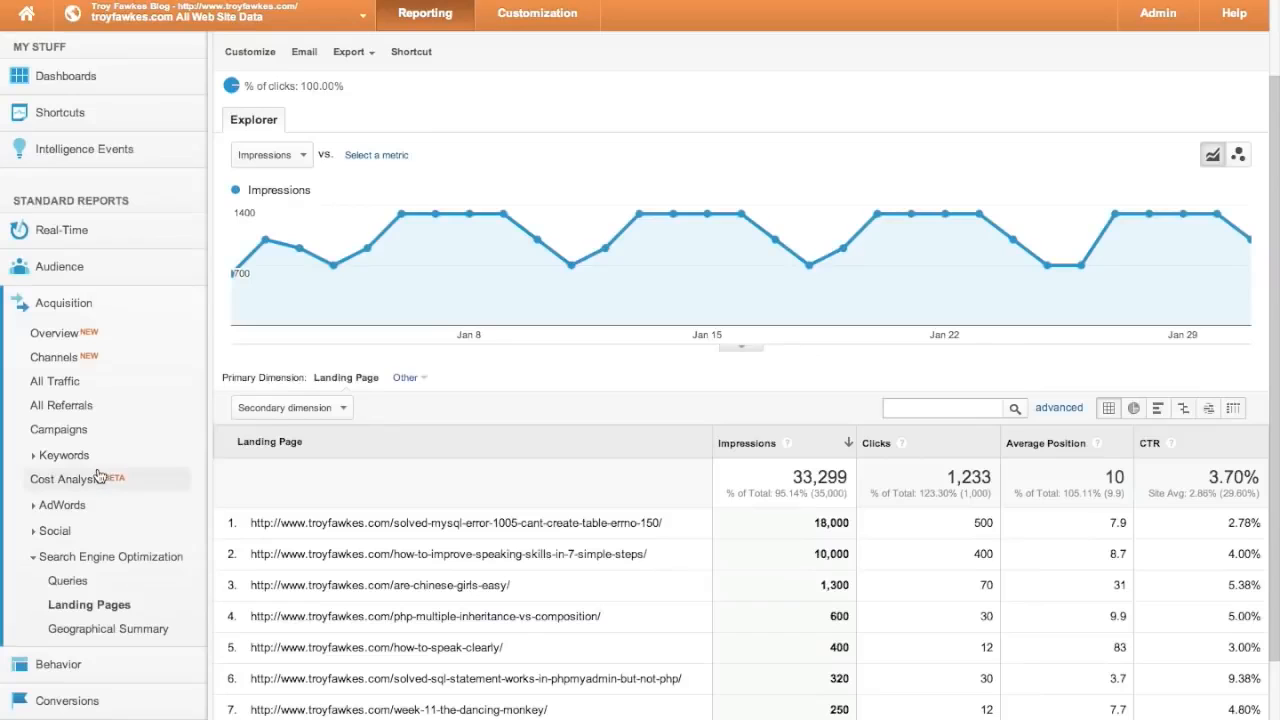
{"action": "scroll", "coordinate": [330, 538], "scroll_direction": "down", "scroll_amount": 3}
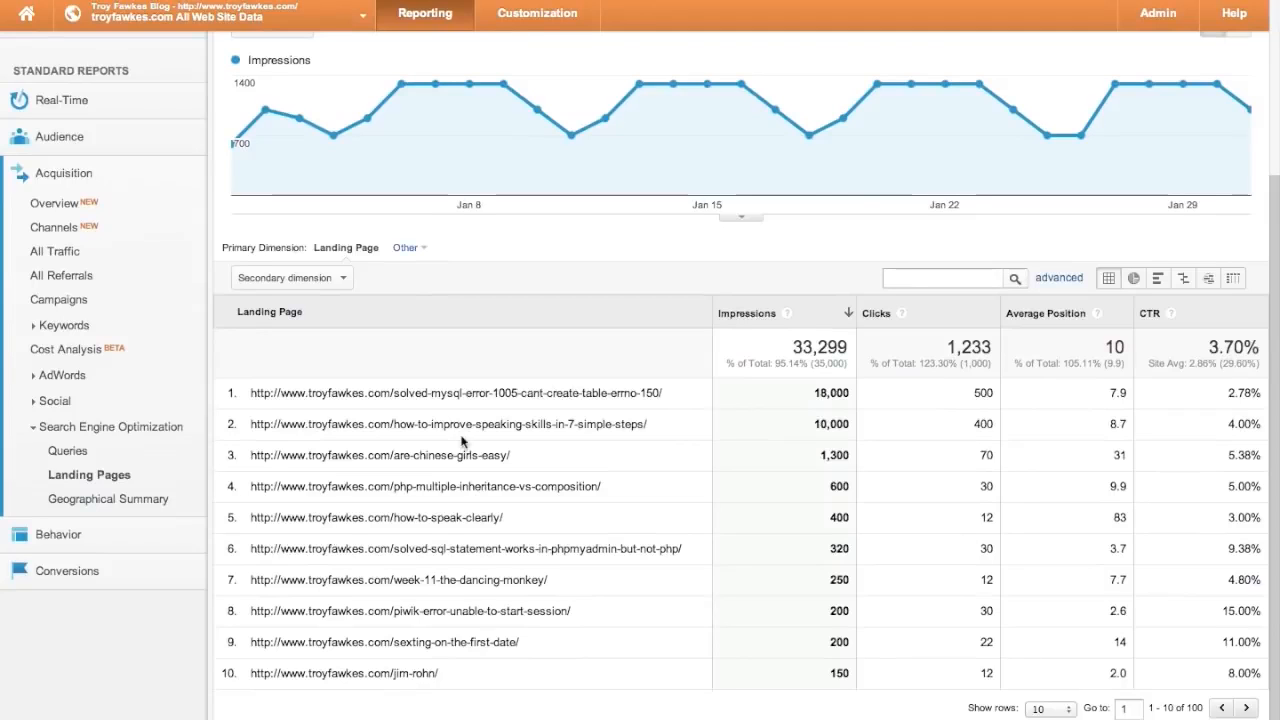
{"action": "scroll", "coordinate": [462, 500], "scroll_direction": "up", "scroll_amount": 3}
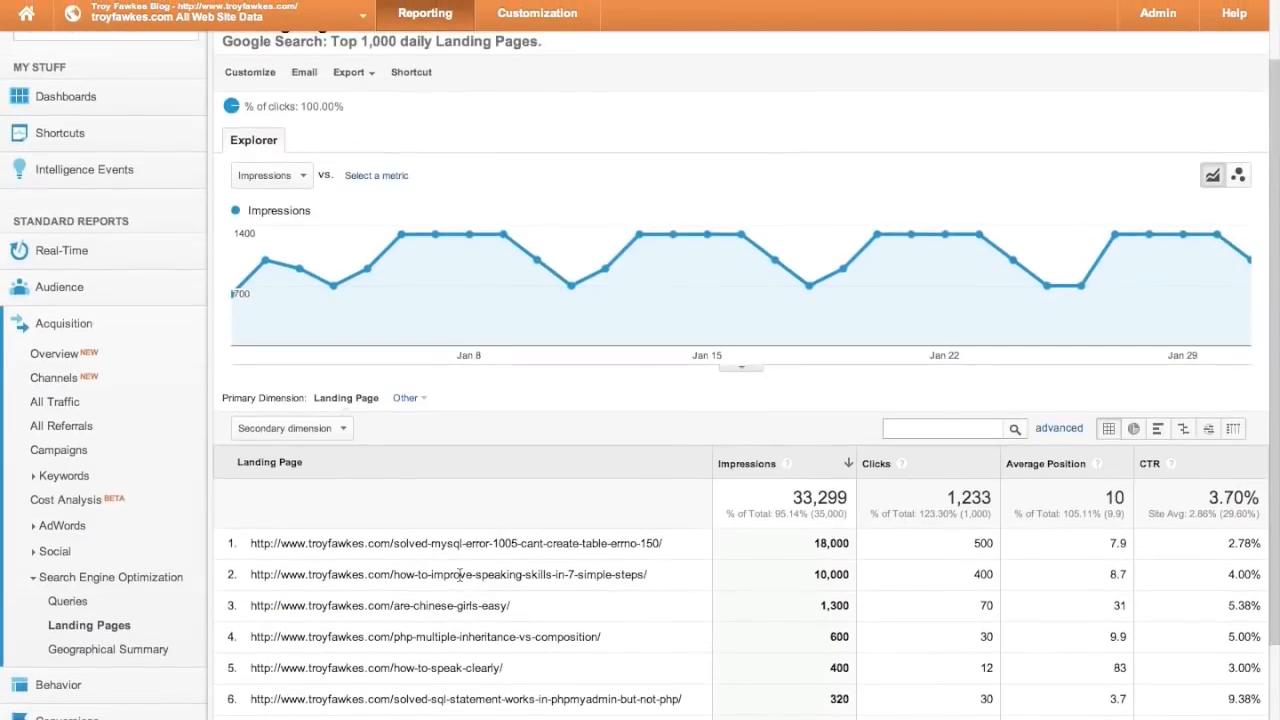
{"action": "scroll", "coordinate": [460, 574], "scroll_direction": "down", "scroll_amount": 3}
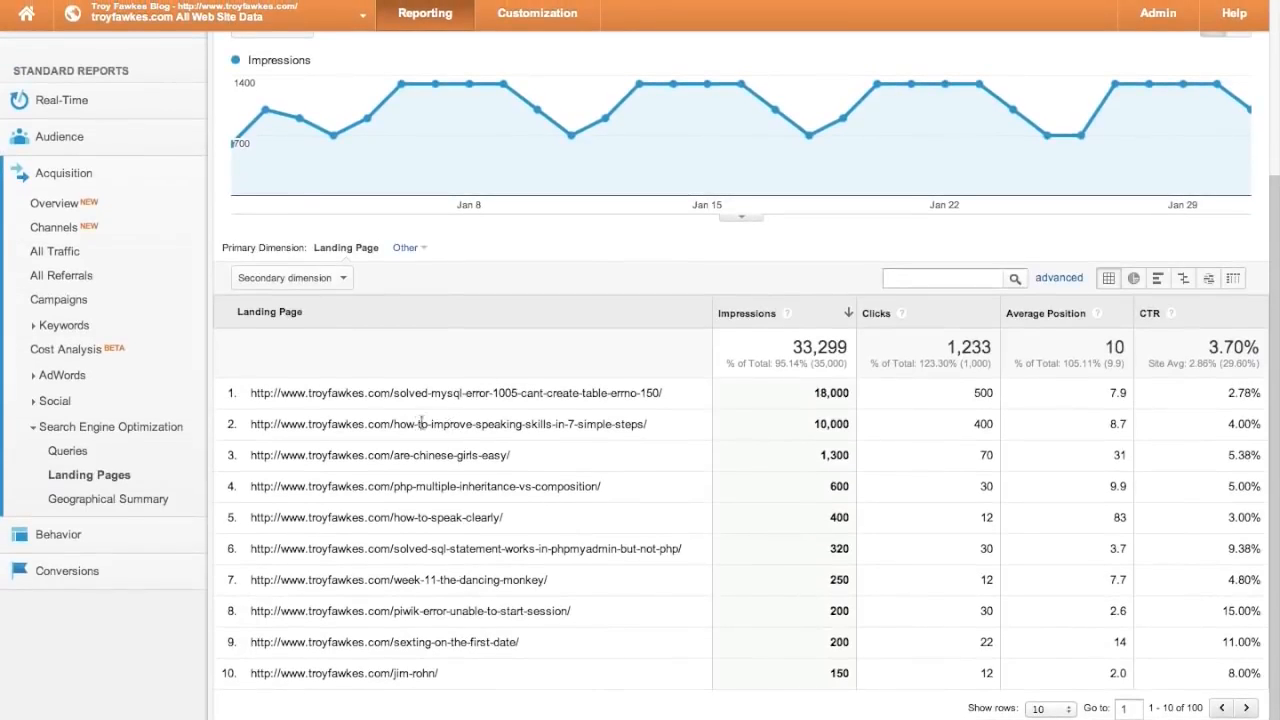
{"action": "left_click", "coordinate": [148, 496]}
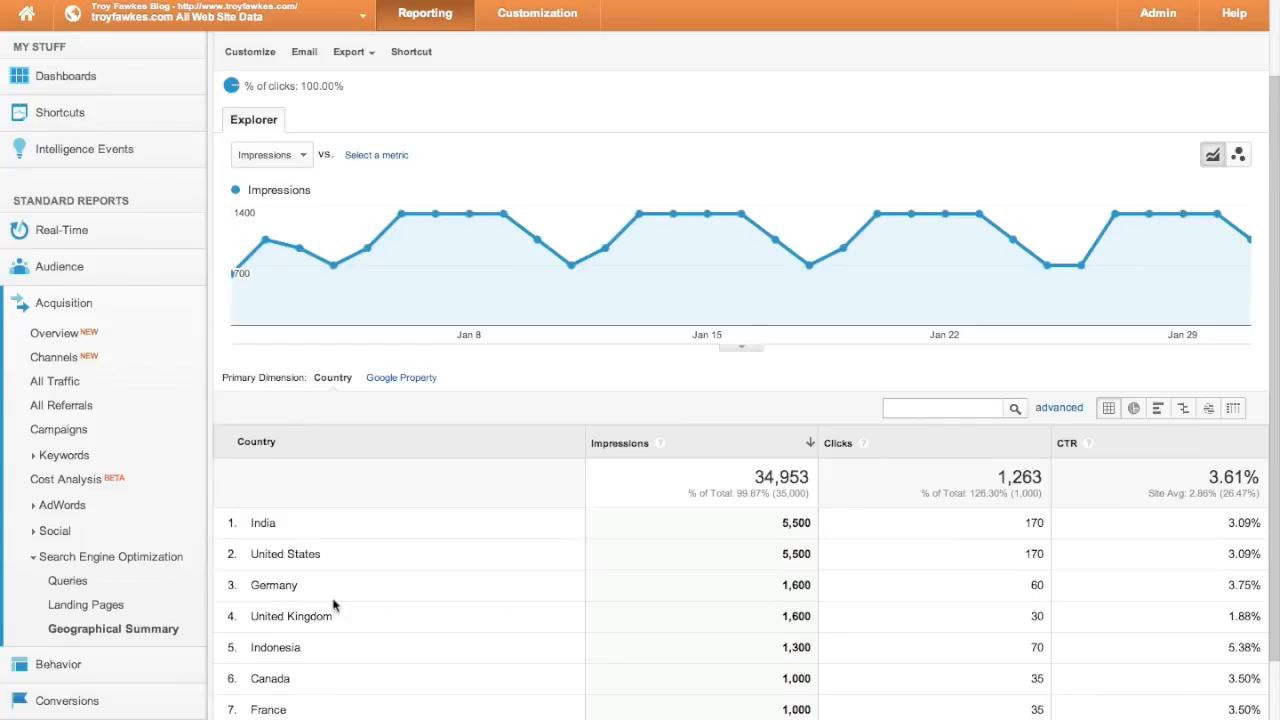
- Page the country table to rows 21–30 (Thailand to Romania) and switch the sidebar from Acquisition to Behavior
{"action": "scroll", "coordinate": [335, 604], "scroll_direction": "down", "scroll_amount": 3}
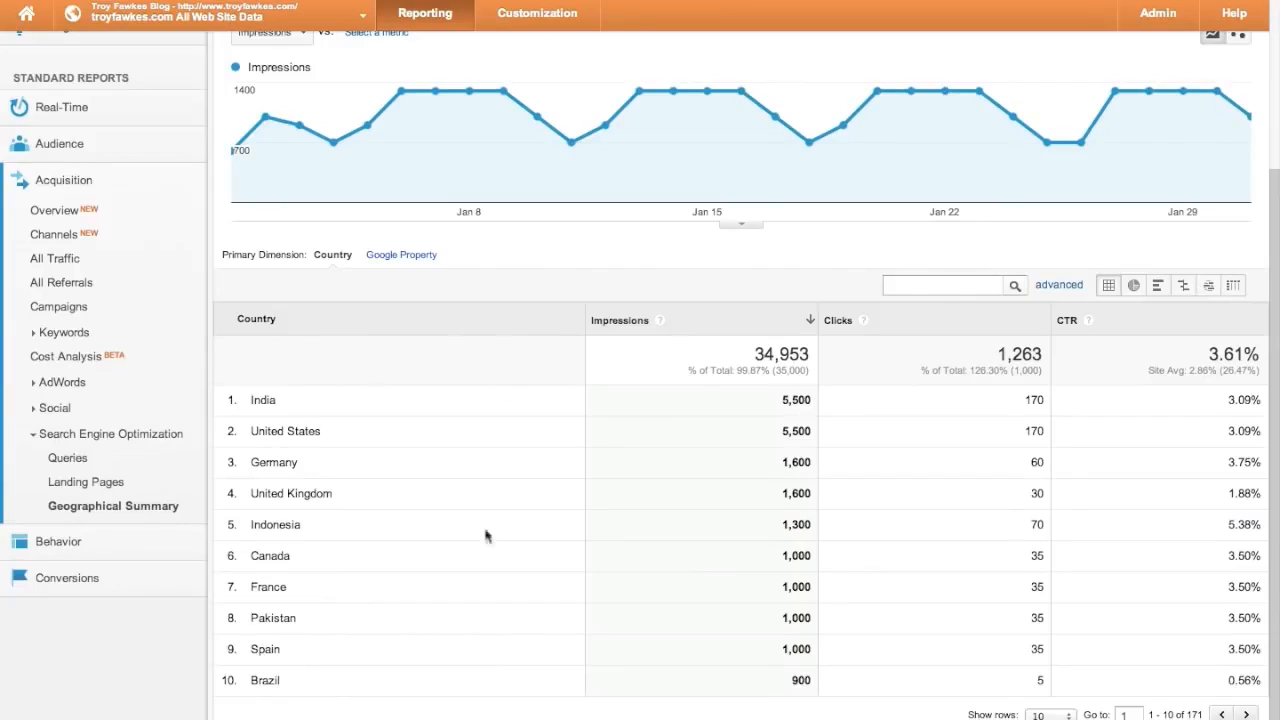
{"action": "scroll", "coordinate": [320, 697], "scroll_direction": "down", "scroll_amount": 1}
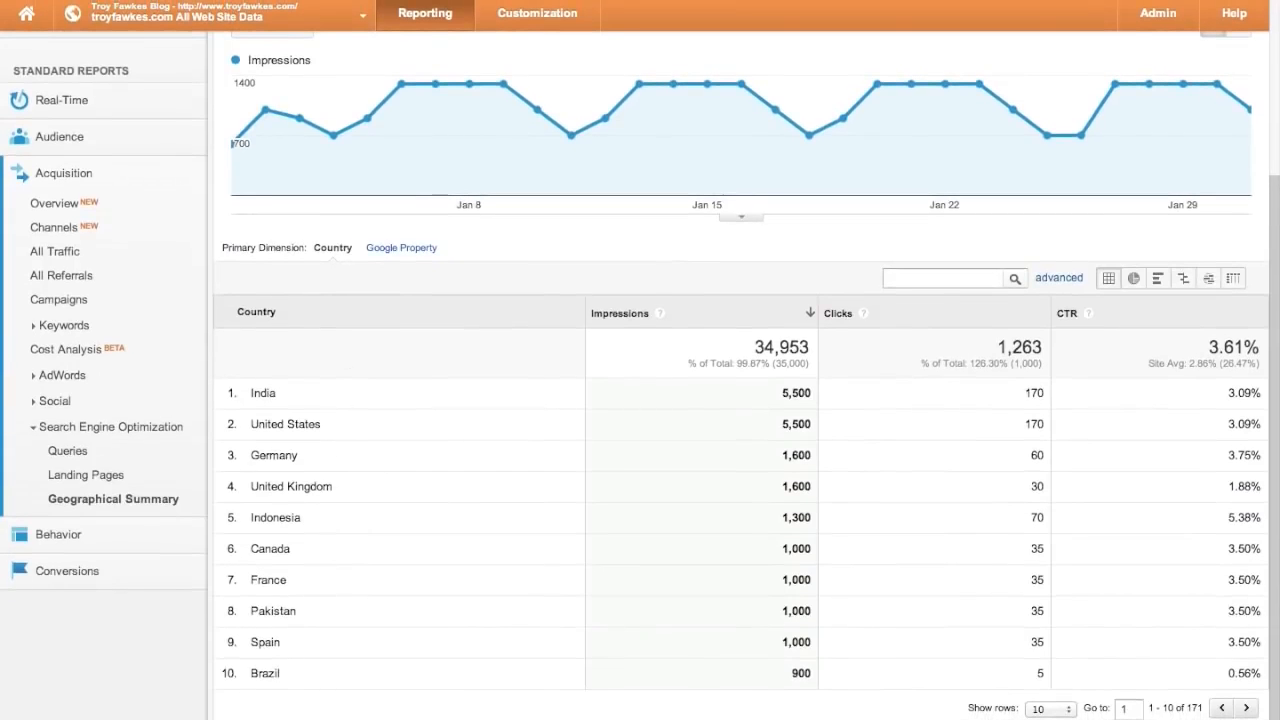
{"action": "left_click", "coordinate": [1247, 708]}
{"action": "left_click", "coordinate": [1247, 708]}
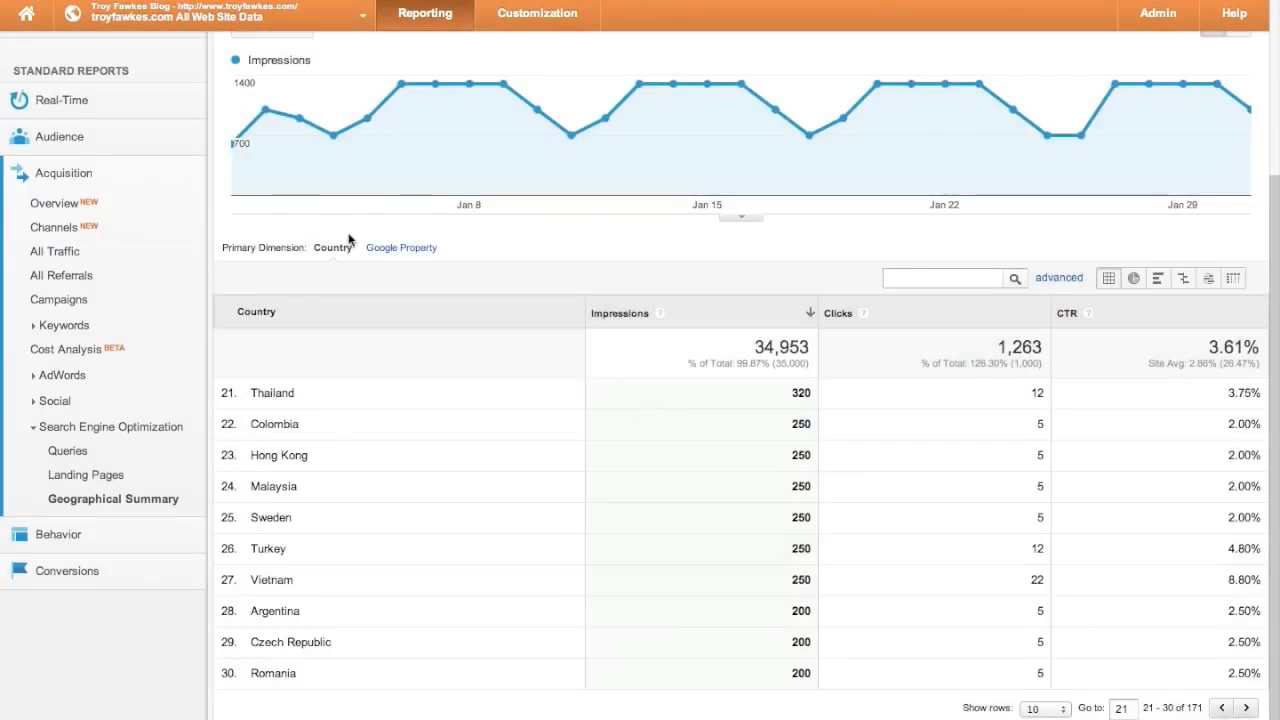
{"action": "left_click", "coordinate": [78, 175]}
{"action": "left_click", "coordinate": [78, 212]}
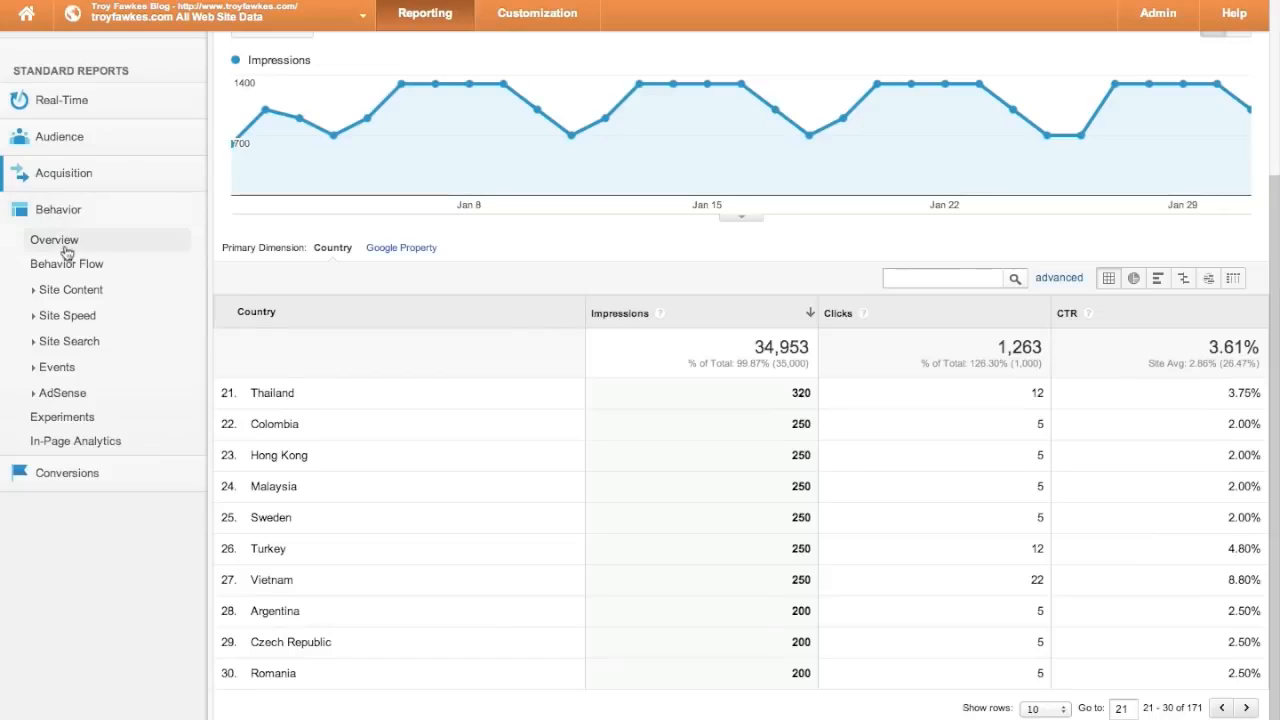
- Open the Behavior Overview report and scroll through it
{"action": "left_click", "coordinate": [60, 242]}
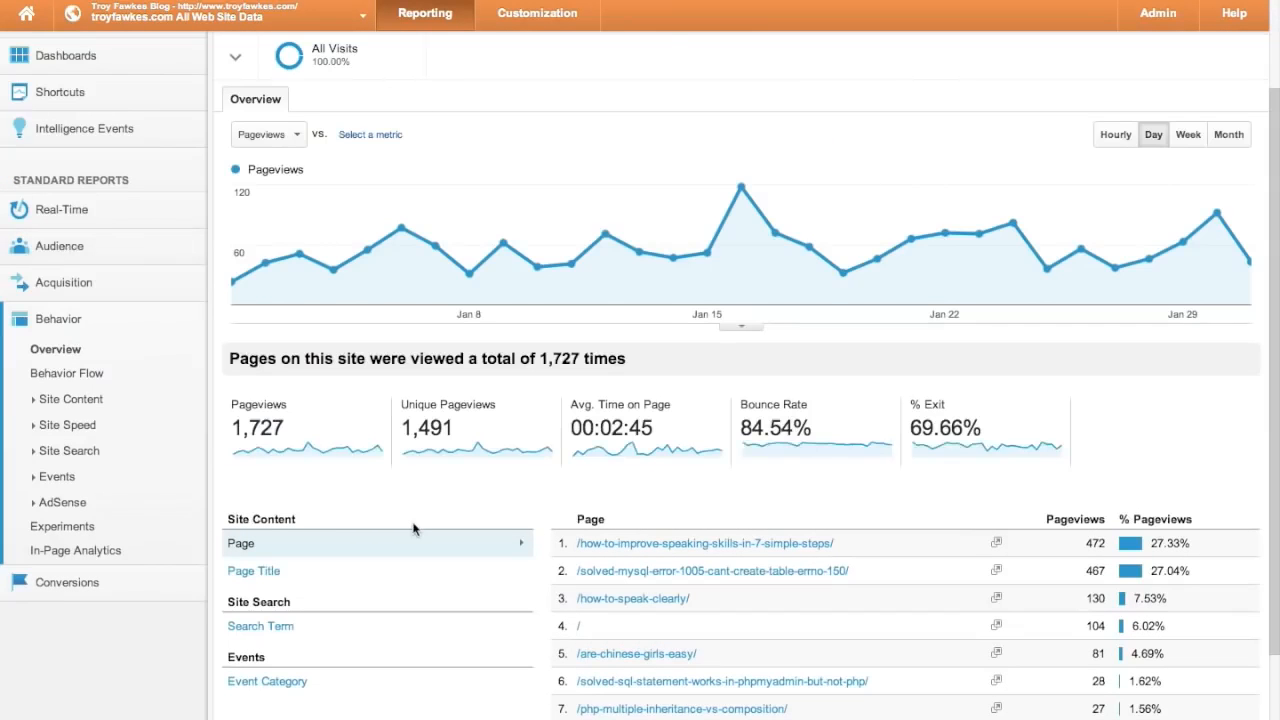
{"action": "scroll", "coordinate": [414, 529], "scroll_direction": "up", "scroll_amount": 2}
{"action": "scroll", "coordinate": [414, 529], "scroll_direction": "down", "scroll_amount": 4}
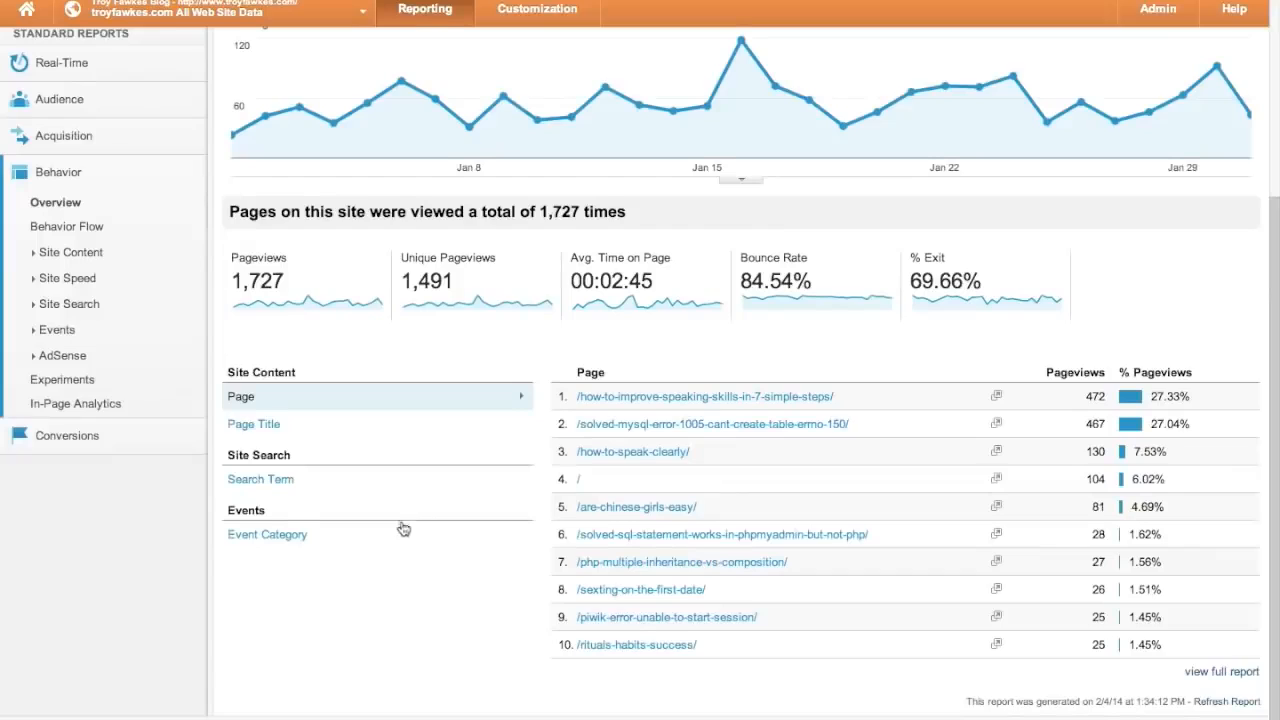
- View the Behavior Flow by landing page, with 1.2K starting-page visits, and expand Site Content
{"action": "left_click", "coordinate": [87, 231]}
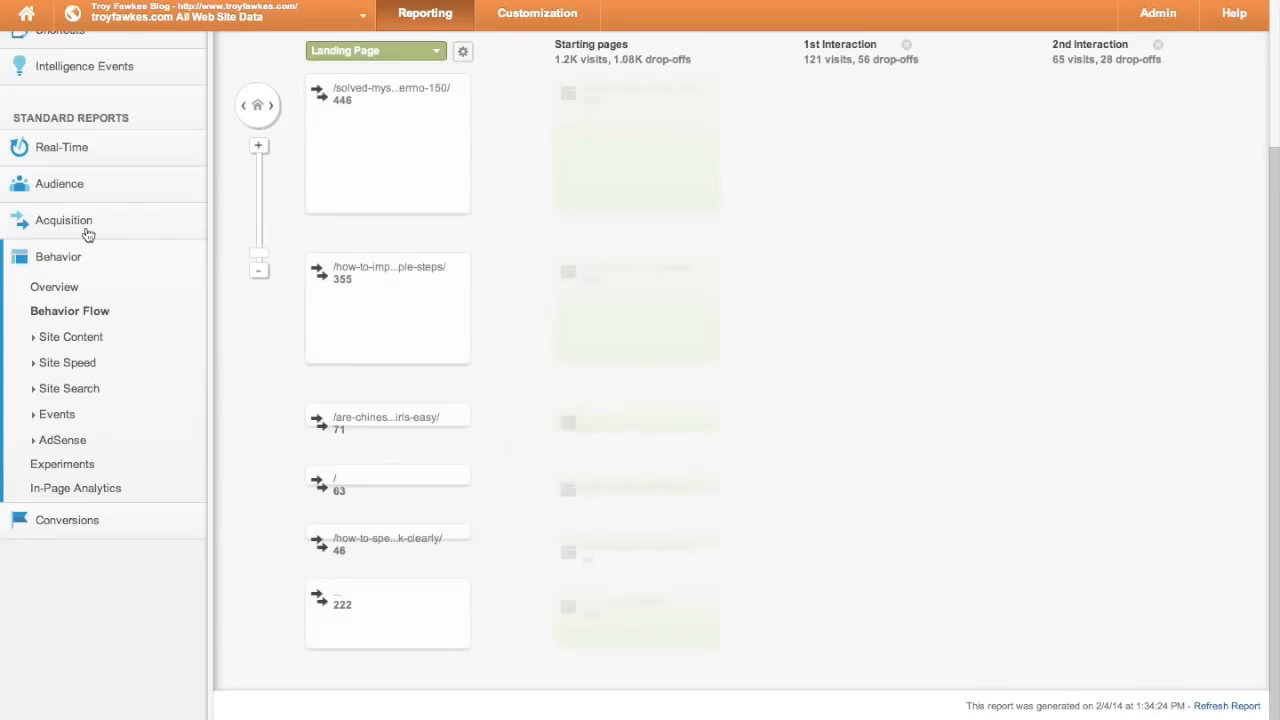
{"action": "scroll", "coordinate": [466, 291], "scroll_direction": "up", "scroll_amount": 2}
{"action": "mouse_move", "coordinate": [655, 266]}
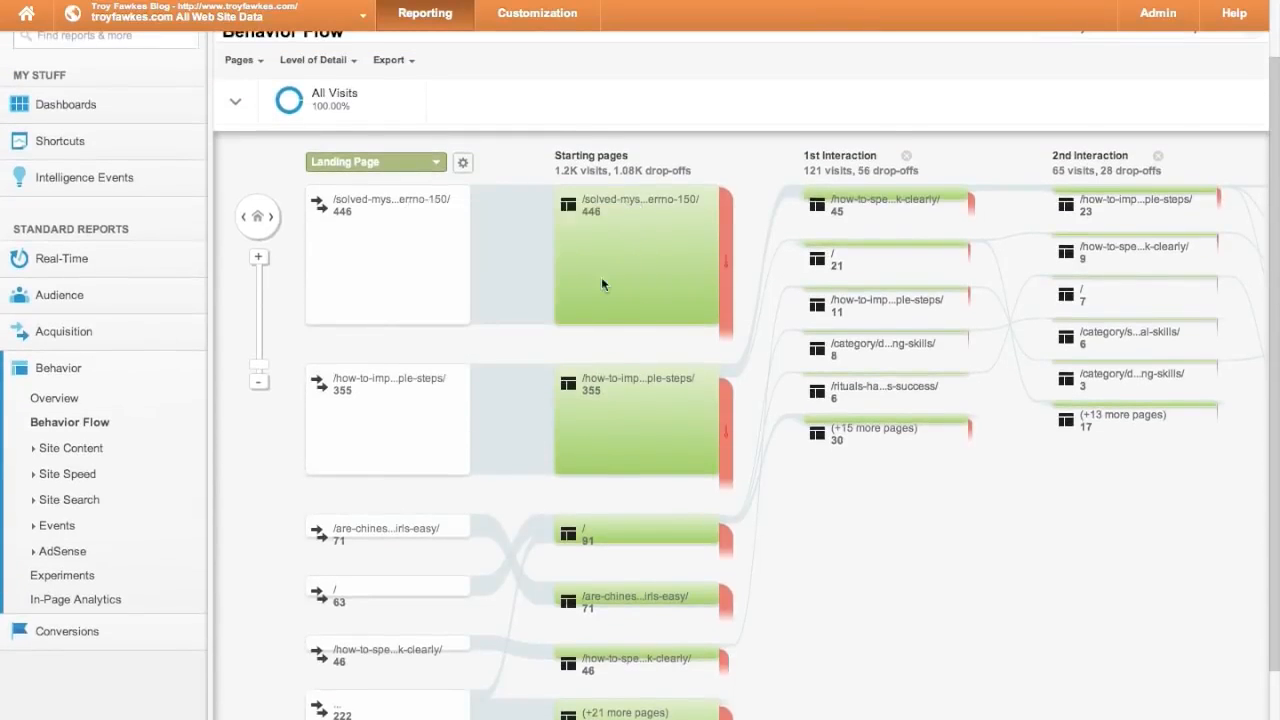
{"action": "scroll", "coordinate": [601, 277], "scroll_direction": "up", "scroll_amount": 1}
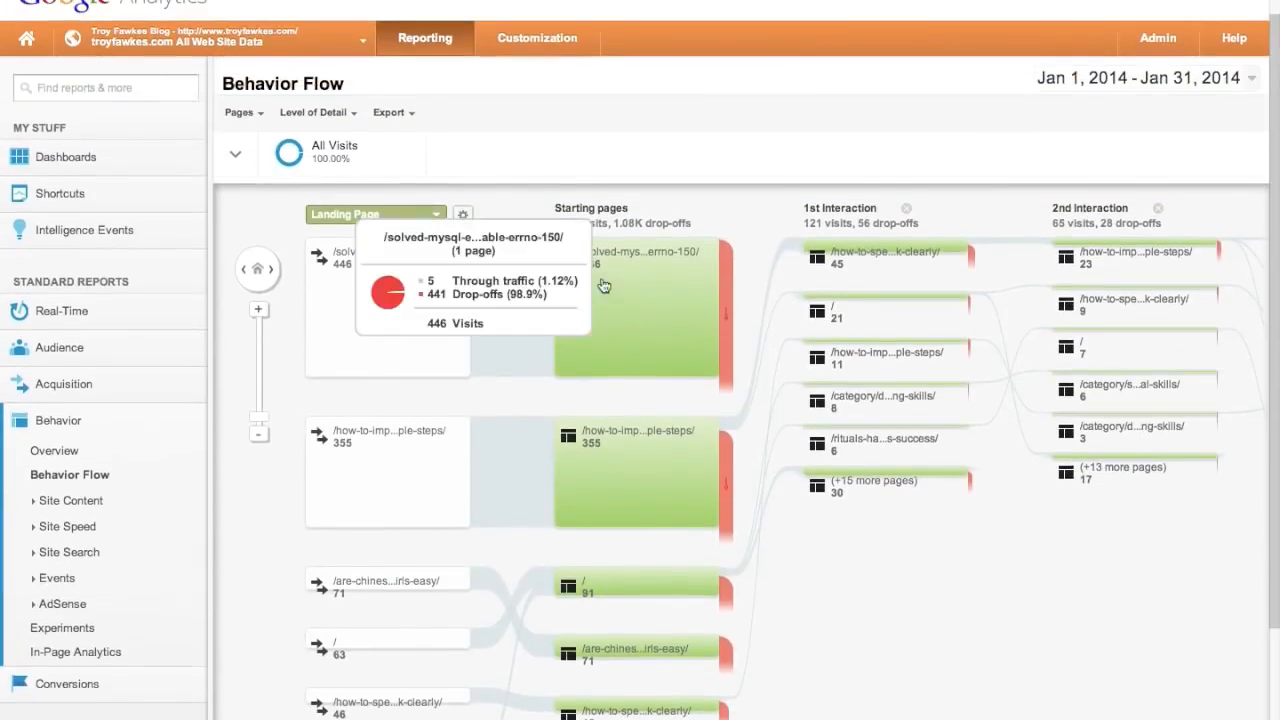
{"action": "left_click", "coordinate": [437, 216]}
{"action": "left_click", "coordinate": [549, 183]}
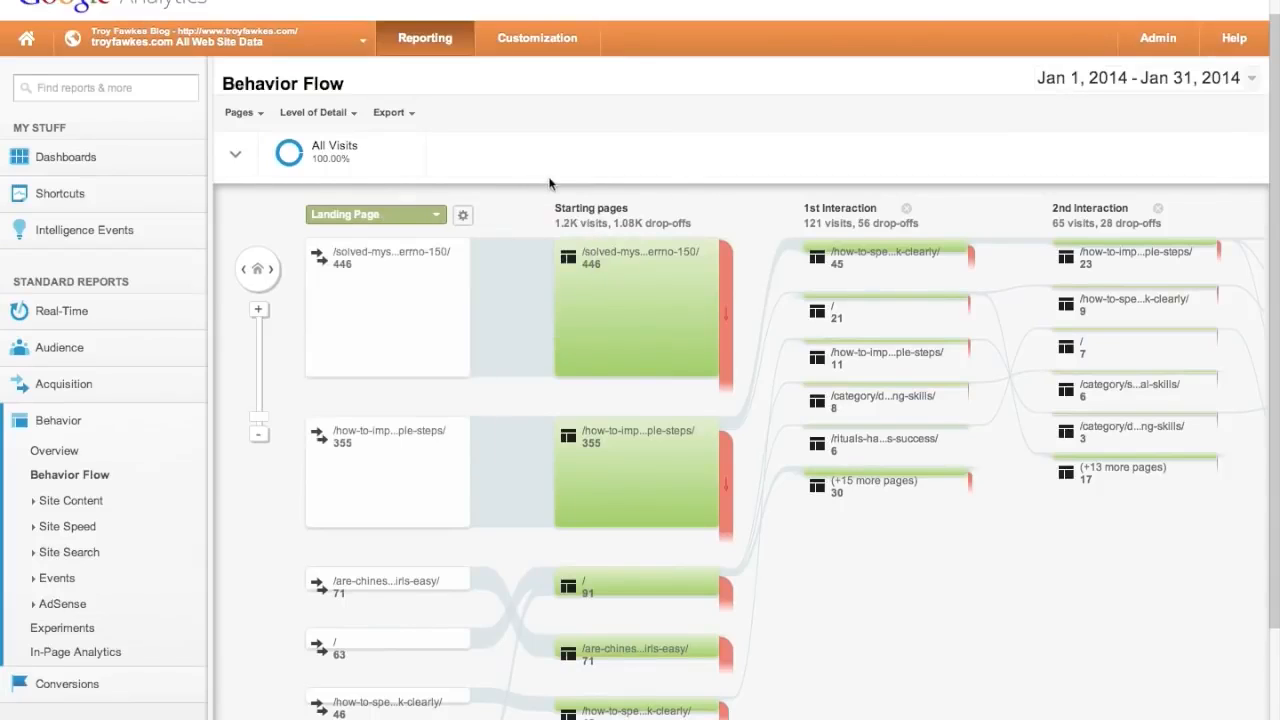
{"action": "left_click", "coordinate": [36, 500]}
{"action": "scroll", "coordinate": [36, 500], "scroll_direction": "down", "scroll_amount": 3}
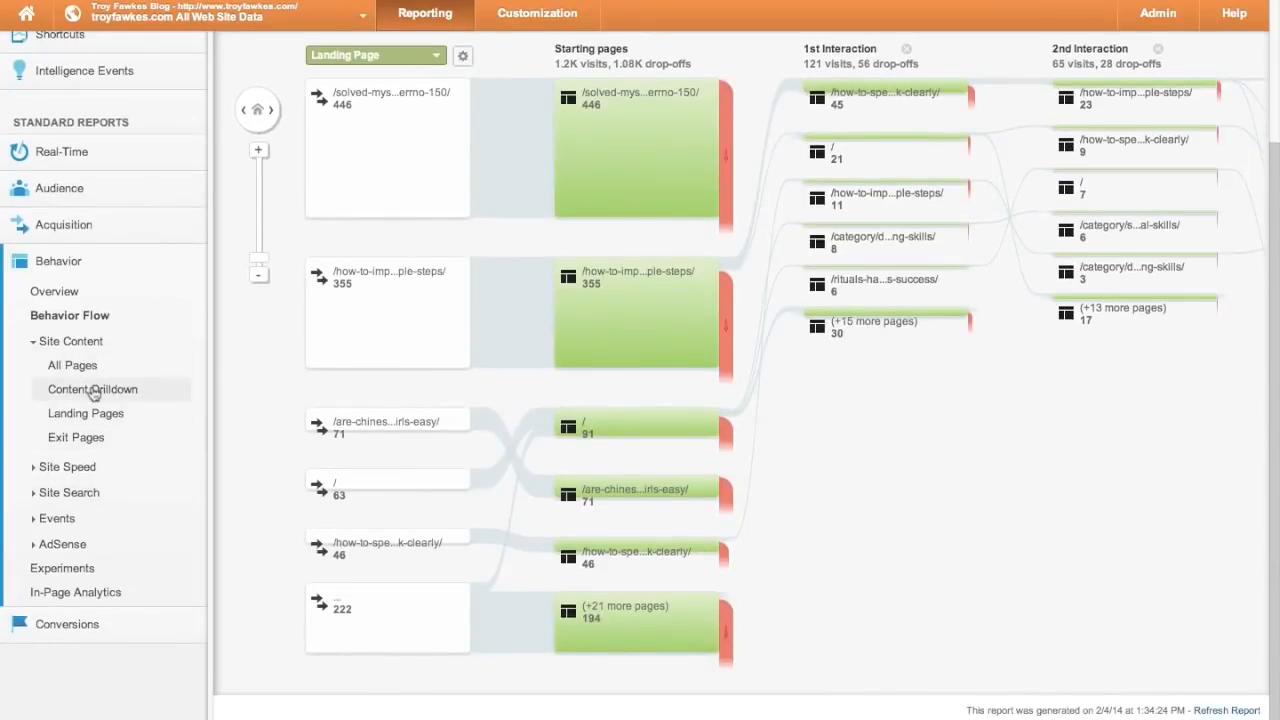
- Review the Exit Pages report: 1,203 exits and 69.66% exit rate, led by solved-mysql-error-1005
{"action": "left_click", "coordinate": [77, 440]}
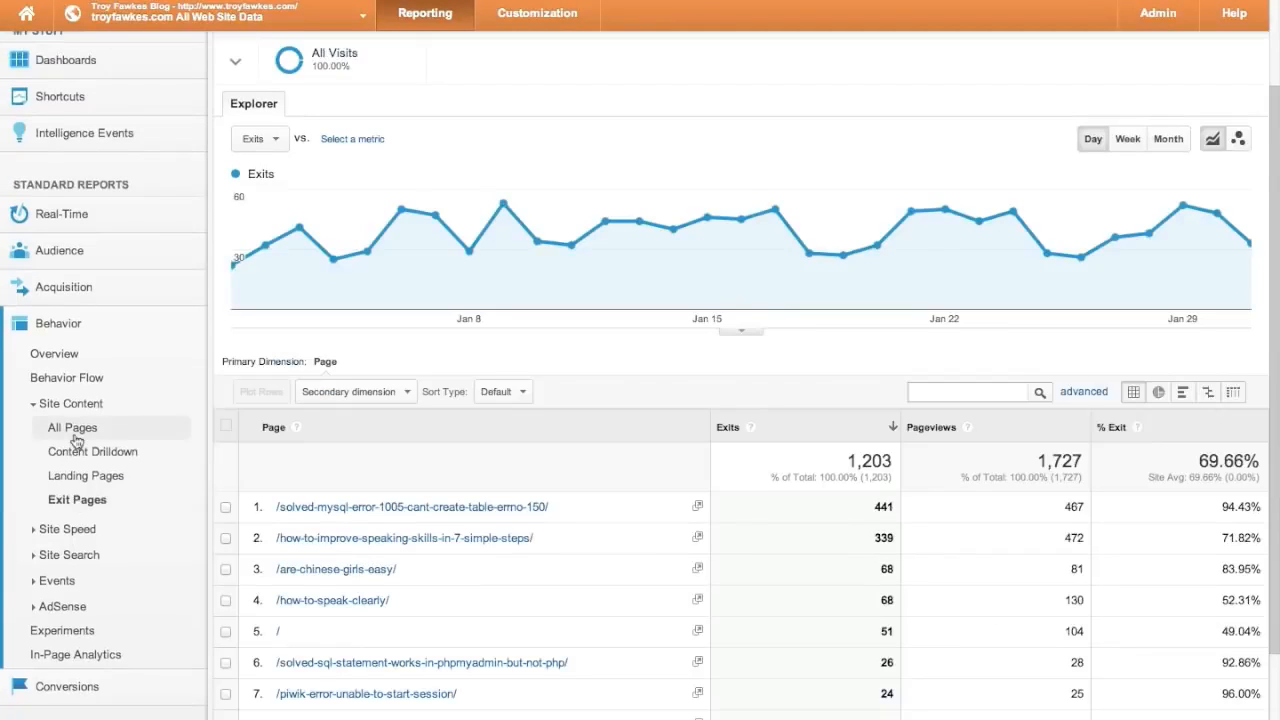
{"action": "scroll", "coordinate": [371, 503], "scroll_direction": "down", "scroll_amount": 2}
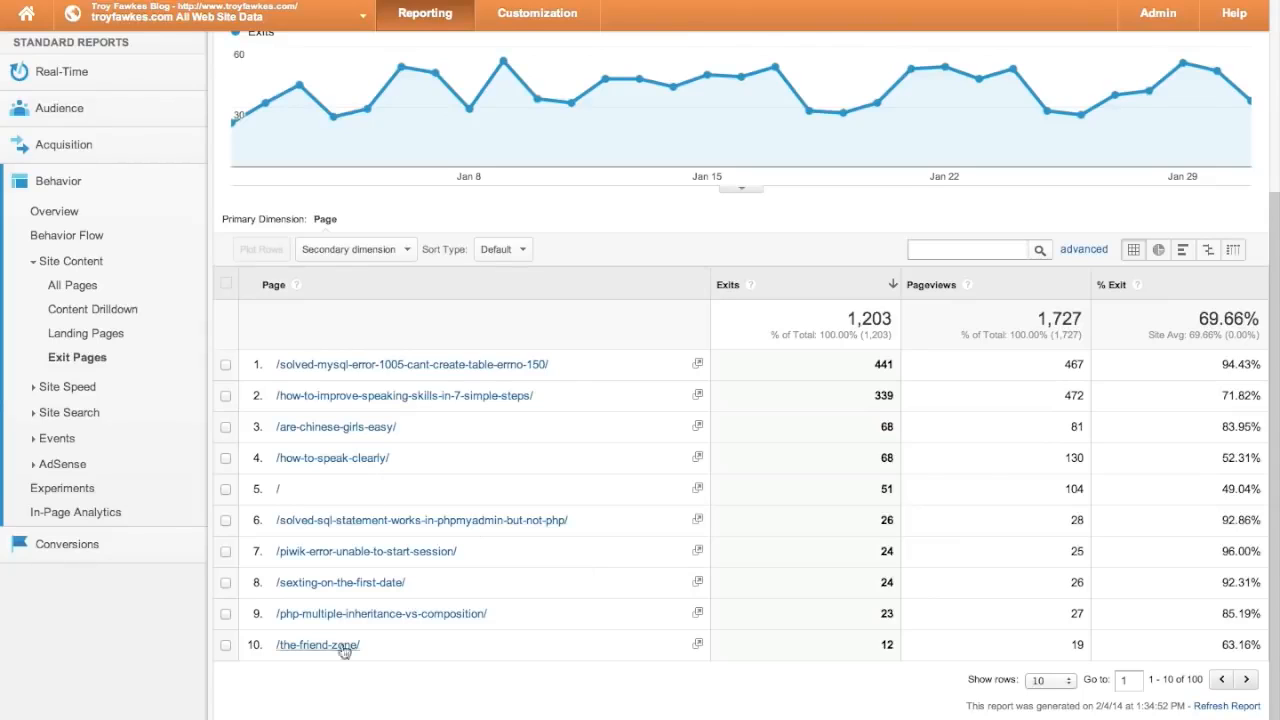
{"action": "scroll", "coordinate": [522, 512], "scroll_direction": "down", "scroll_amount": 1}
{"action": "scroll", "coordinate": [522, 505], "scroll_direction": "up", "scroll_amount": 1}
{"action": "left_click", "coordinate": [67, 386]}
- Check the Site Speed Overview, then show Avg. Page Load Time instead of Pageviews in Page Timings
{"action": "left_click", "coordinate": [76, 413]}
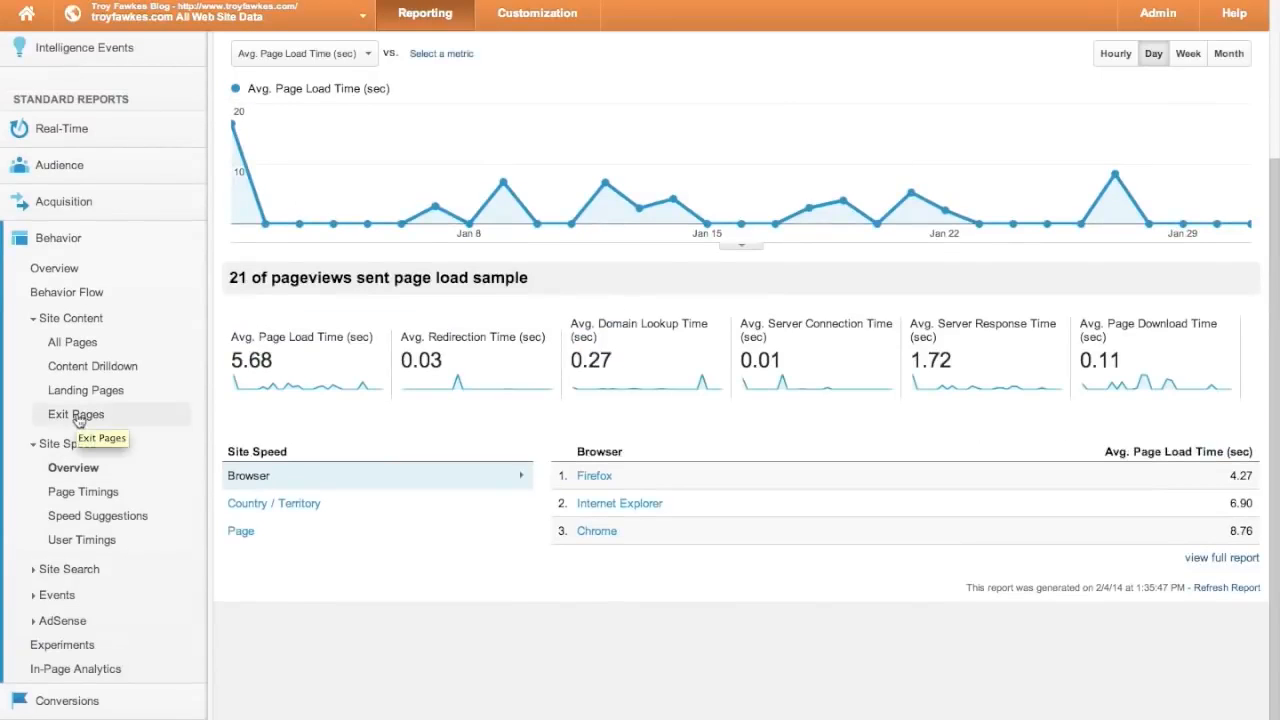
{"action": "scroll", "coordinate": [365, 543], "scroll_direction": "down", "scroll_amount": 1}
{"action": "scroll", "coordinate": [365, 543], "scroll_direction": "up", "scroll_amount": 1}
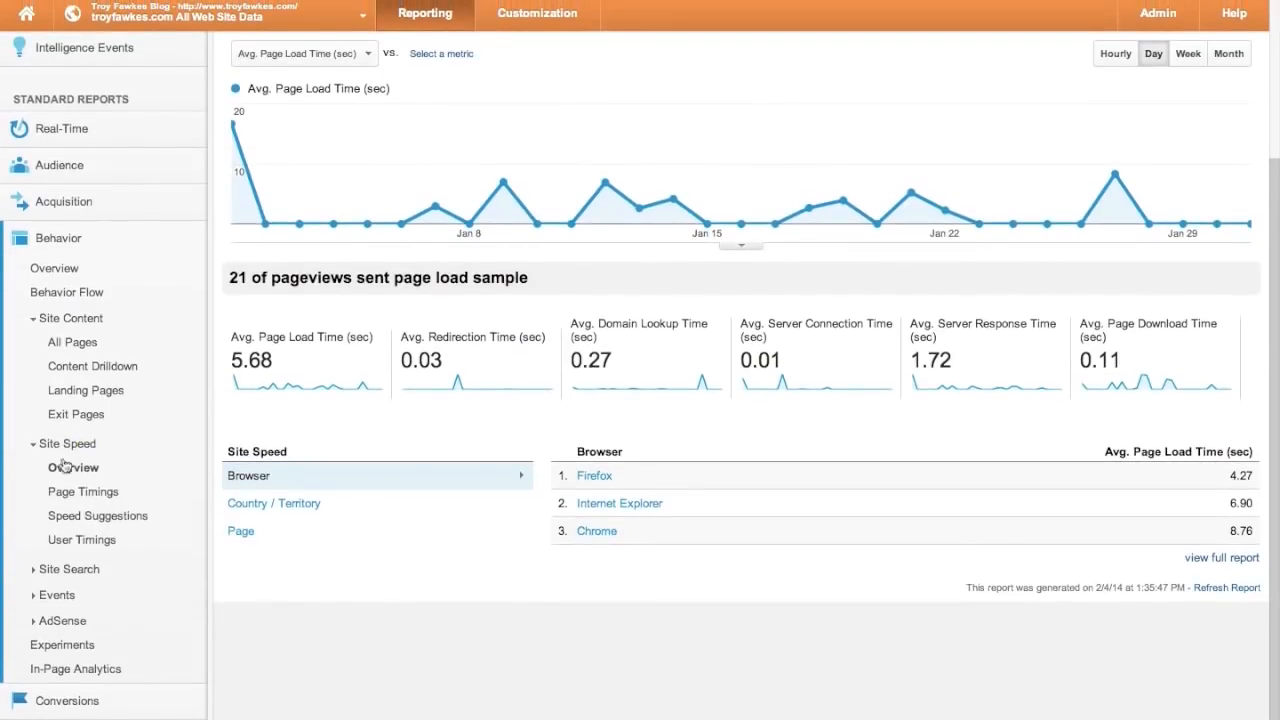
{"action": "left_click", "coordinate": [83, 492]}
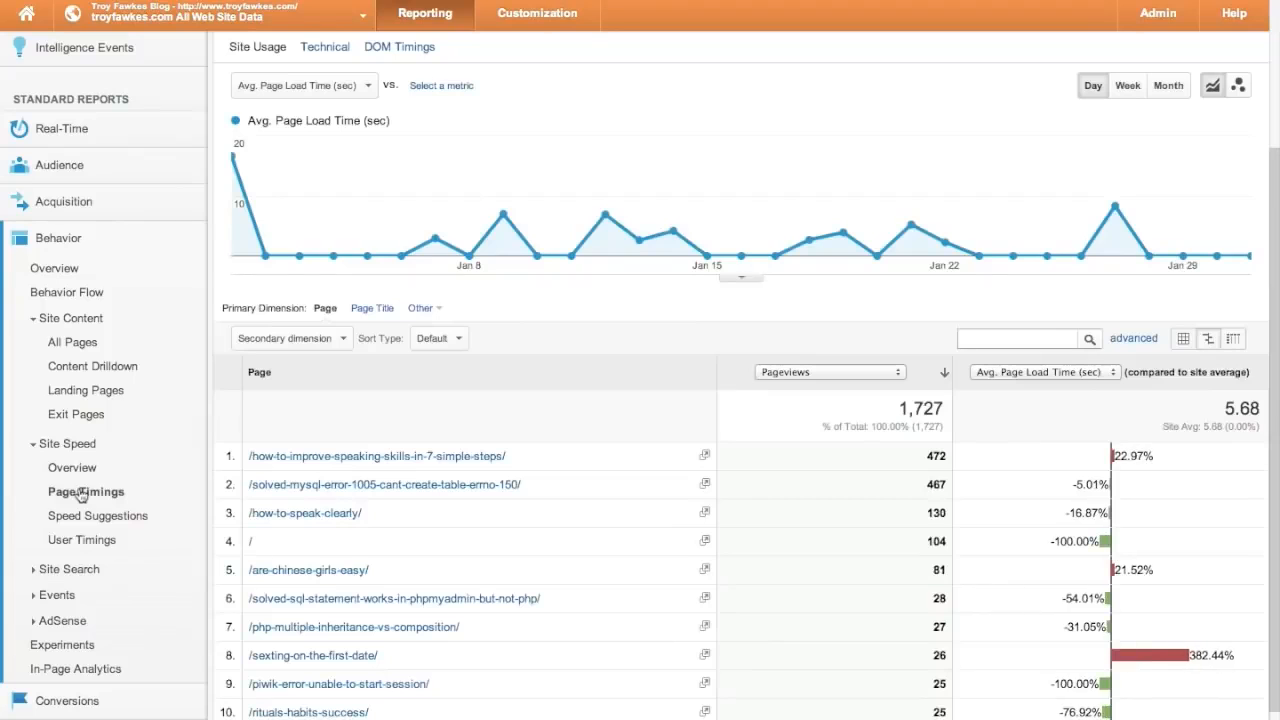
{"action": "scroll", "coordinate": [331, 546], "scroll_direction": "down", "scroll_amount": 3}
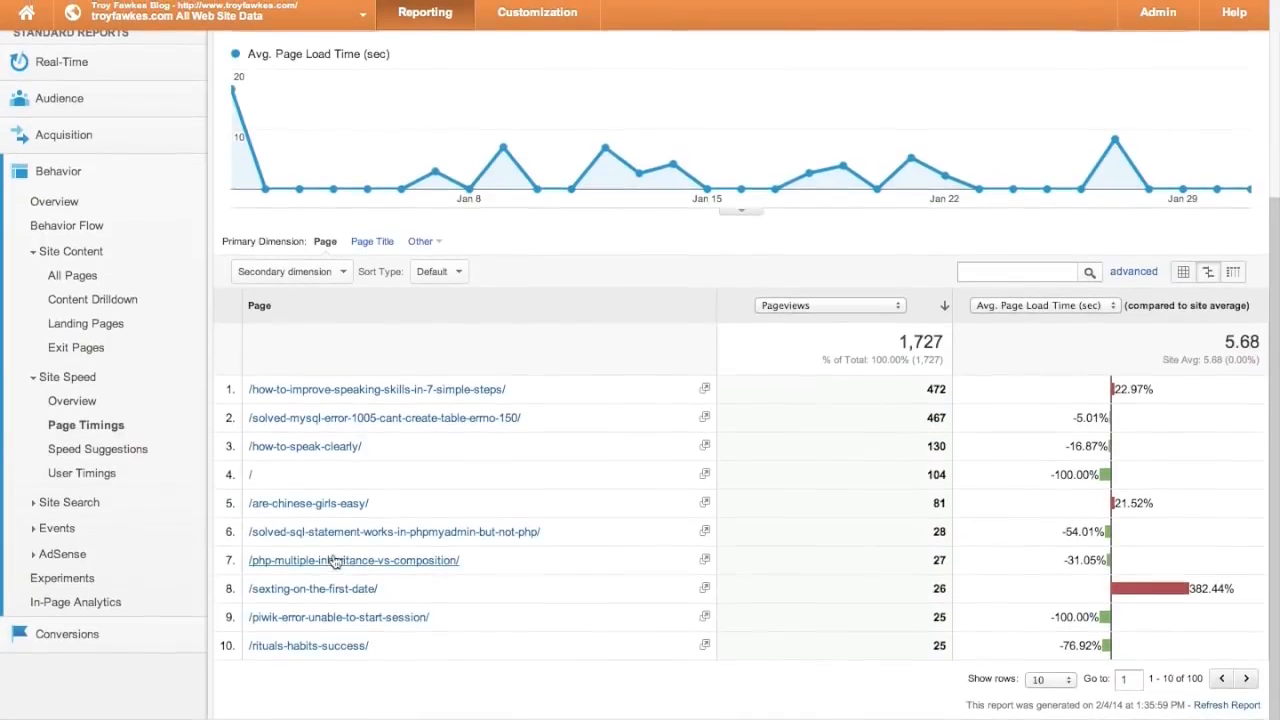
{"action": "left_click", "coordinate": [873, 307]}
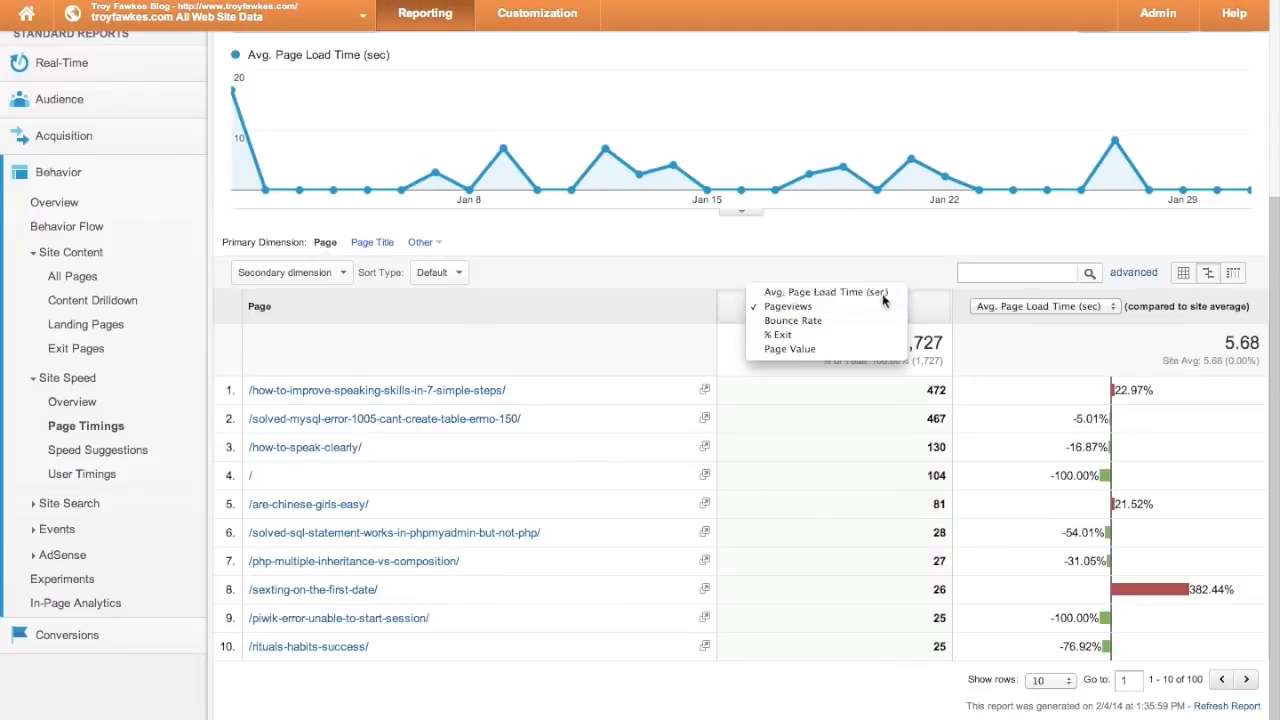
{"action": "left_click", "coordinate": [881, 293]}
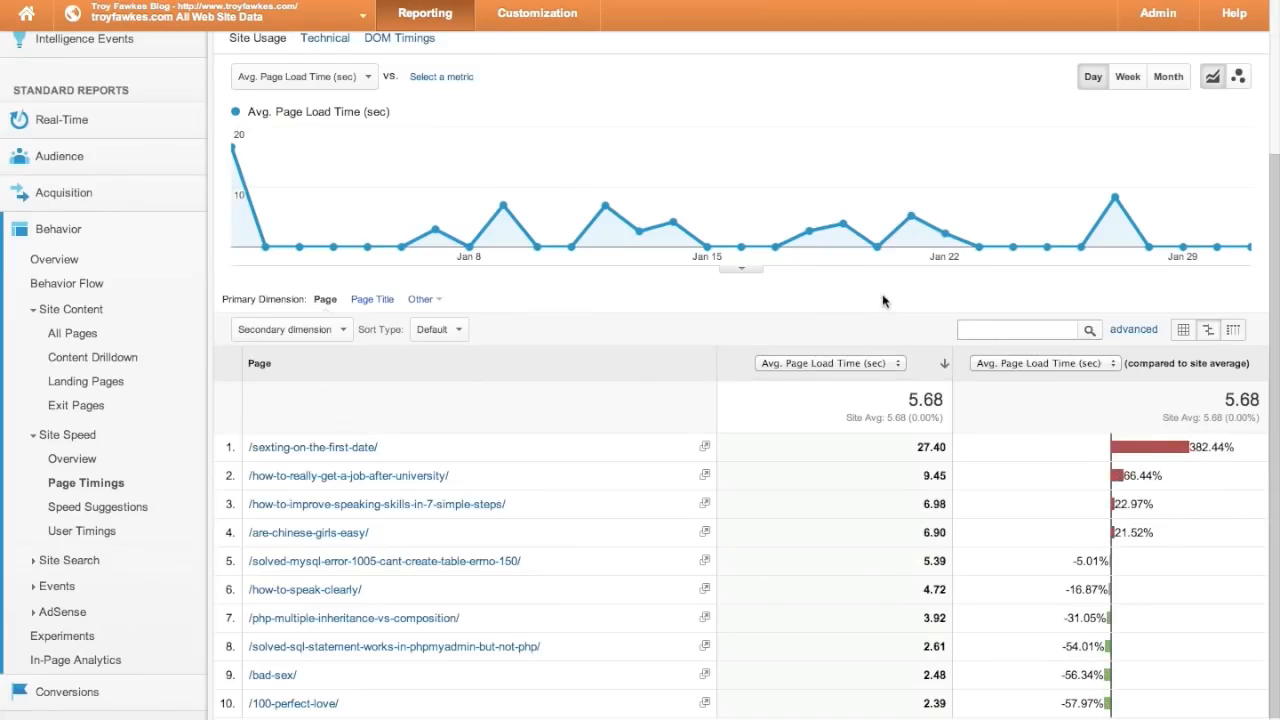
- From Speed Suggestions, open PageSpeed Insights for the speaking-skills page (83/100 desktop, 71/100 mobile)
{"action": "scroll", "coordinate": [850, 480], "scroll_direction": "down", "scroll_amount": 2}
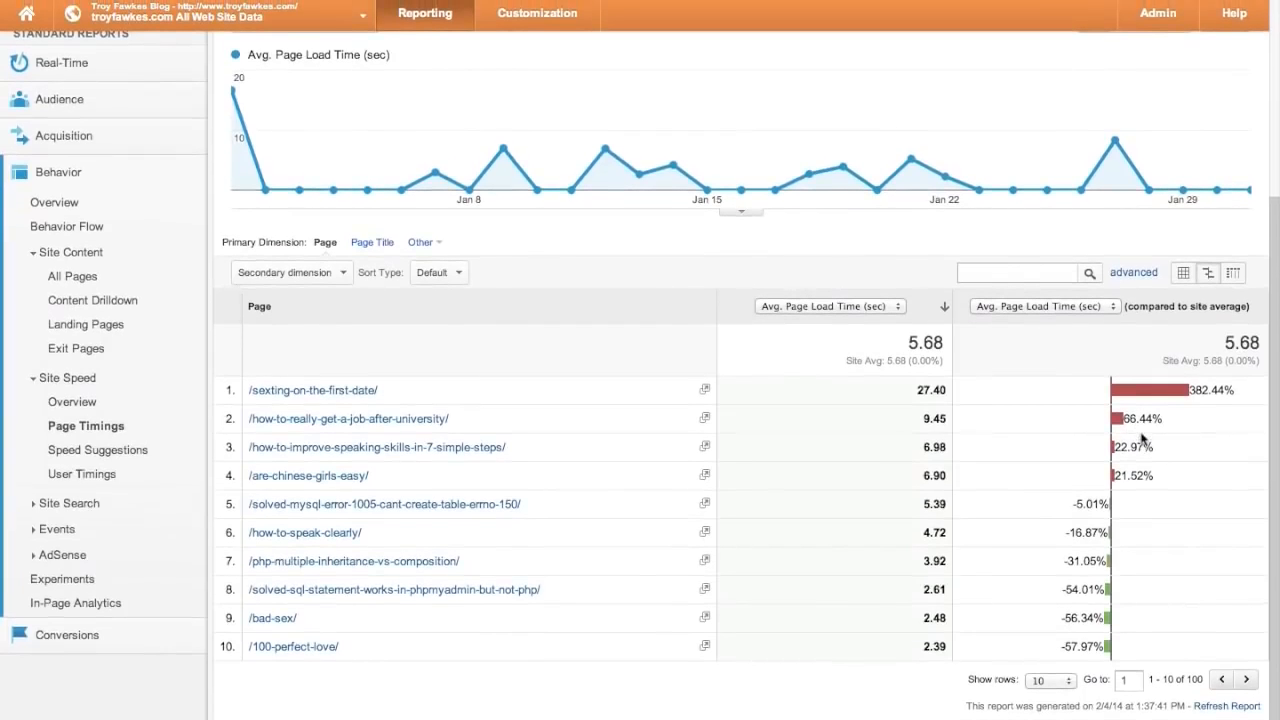
{"action": "left_click", "coordinate": [130, 450]}
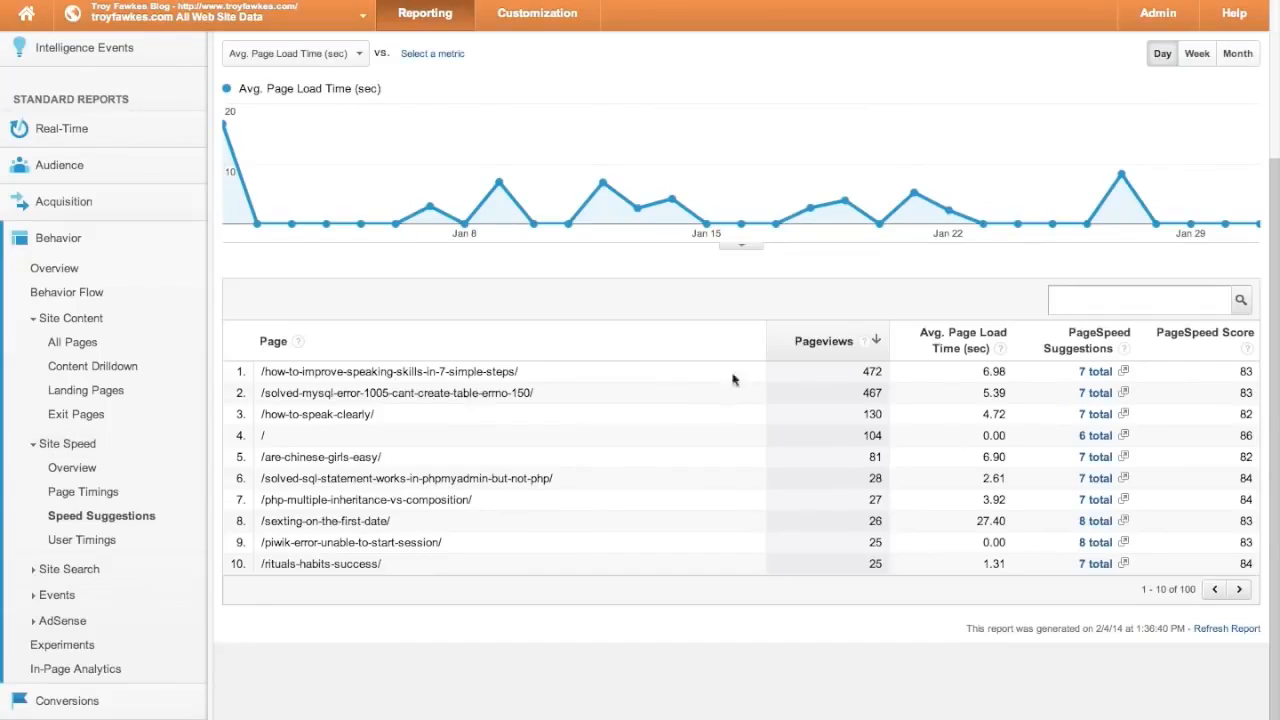
{"action": "left_click", "coordinate": [1105, 373]}
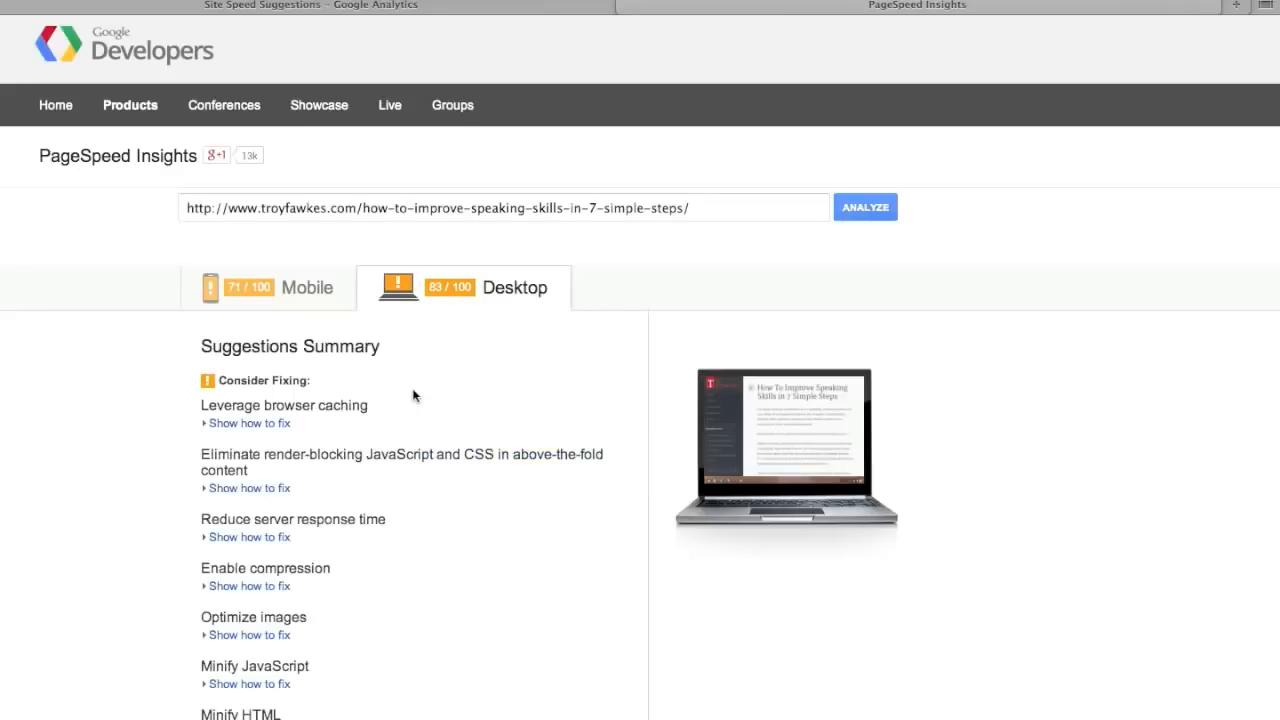
- Scroll the PageSpeed Insights summary, close that browser tab, and expand Site Search in the sidebar
{"action": "scroll", "coordinate": [421, 535], "scroll_direction": "down", "scroll_amount": 5}
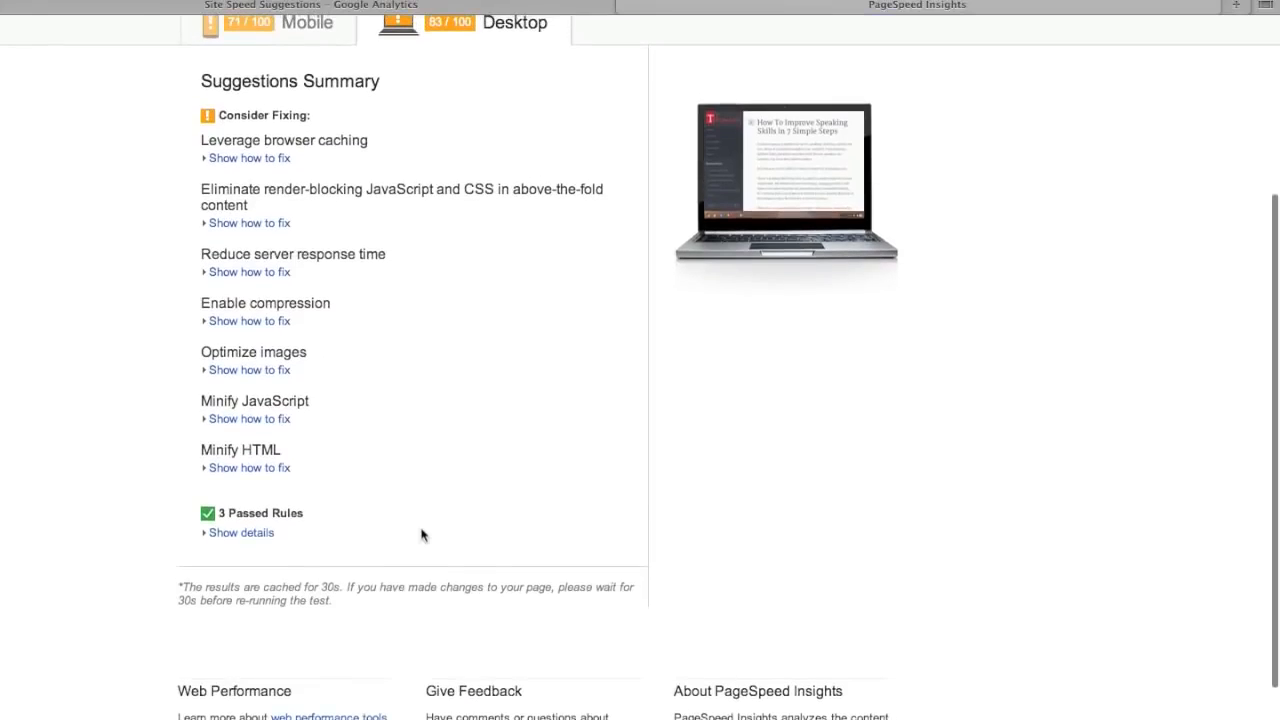
{"action": "scroll", "coordinate": [421, 535], "scroll_direction": "up", "scroll_amount": 3}
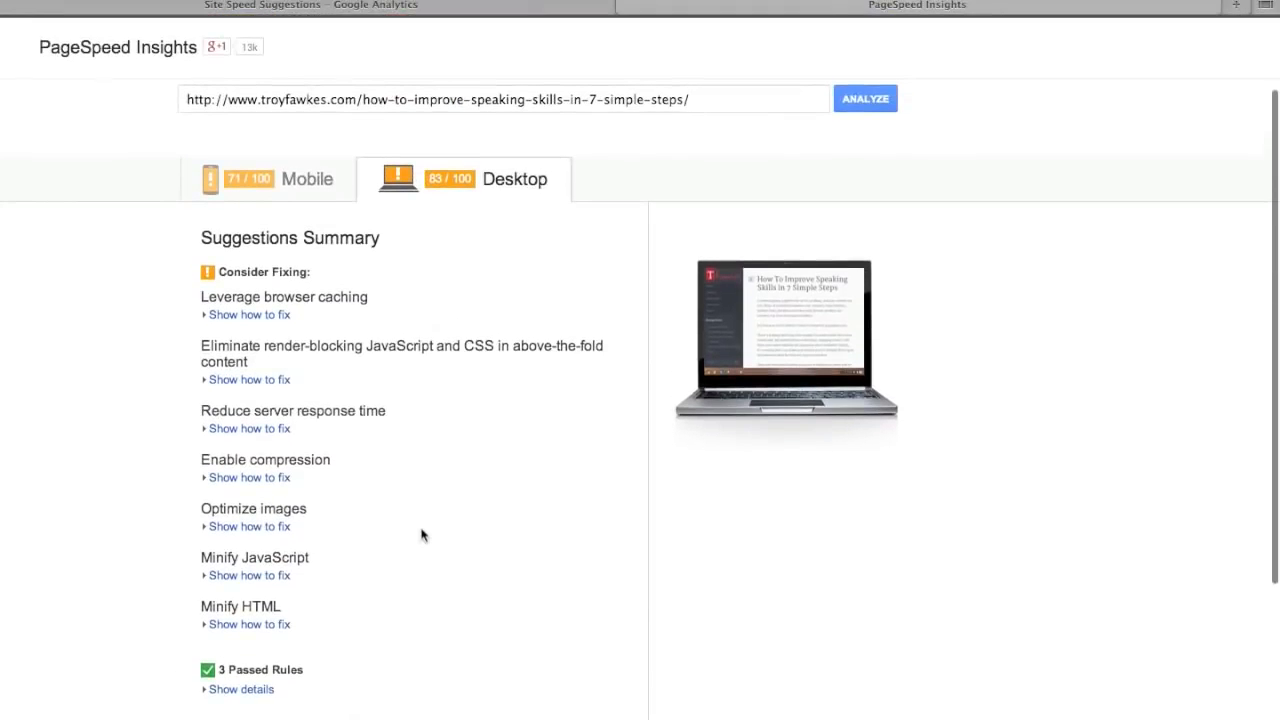
{"action": "scroll", "coordinate": [421, 535], "scroll_direction": "down", "scroll_amount": 4}
{"action": "scroll", "coordinate": [421, 535], "scroll_direction": "up", "scroll_amount": 2}
{"action": "scroll", "coordinate": [421, 535], "scroll_direction": "up", "scroll_amount": 3}
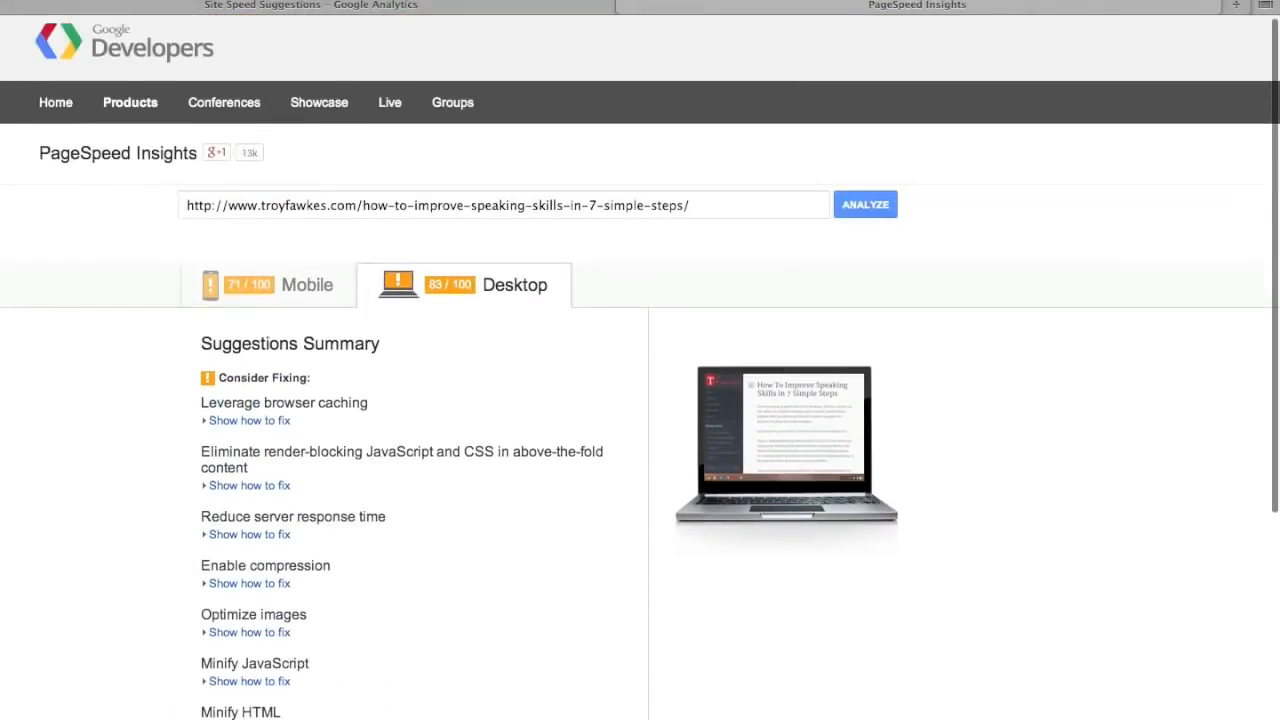
{"action": "left_click", "coordinate": [624, 6]}
{"action": "left_click", "coordinate": [57, 447]}
- Check Site Search Overview (0.00% search visits) and Events Overview (0 events for January 2014)
{"action": "left_click", "coordinate": [63, 475]}
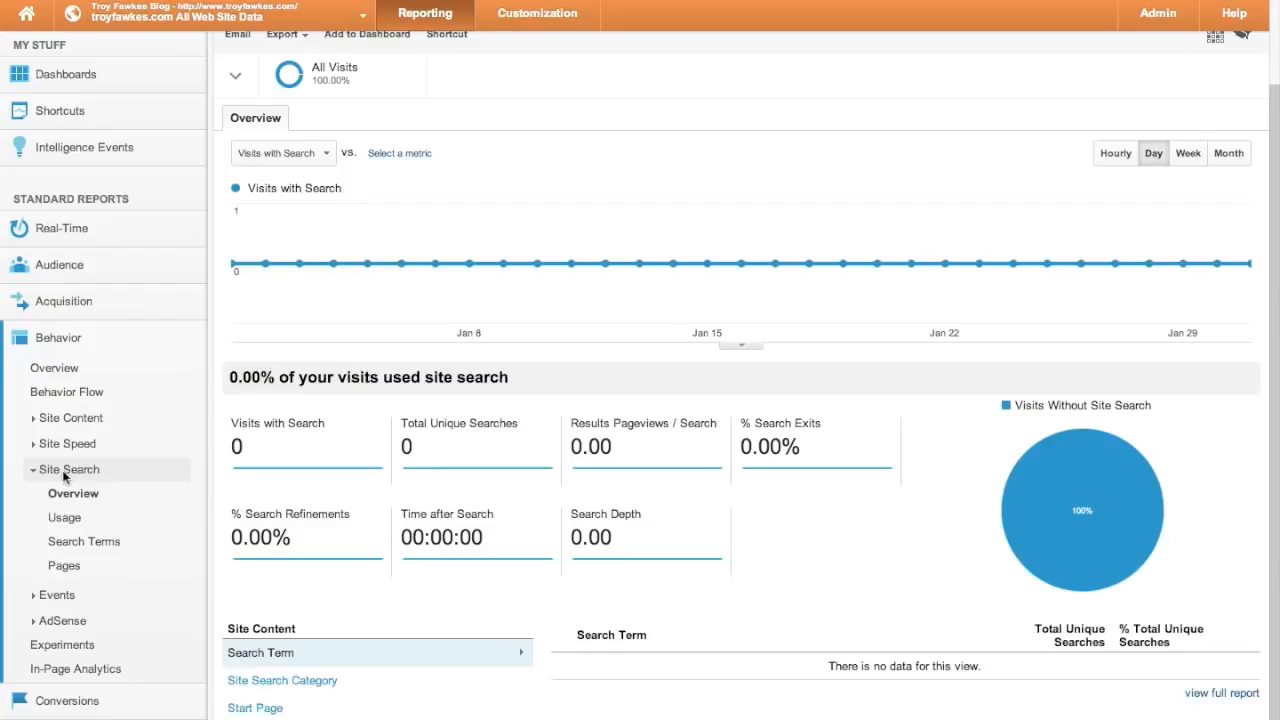
{"action": "scroll", "coordinate": [70, 530], "scroll_direction": "down", "scroll_amount": 1}
{"action": "left_click", "coordinate": [70, 557]}
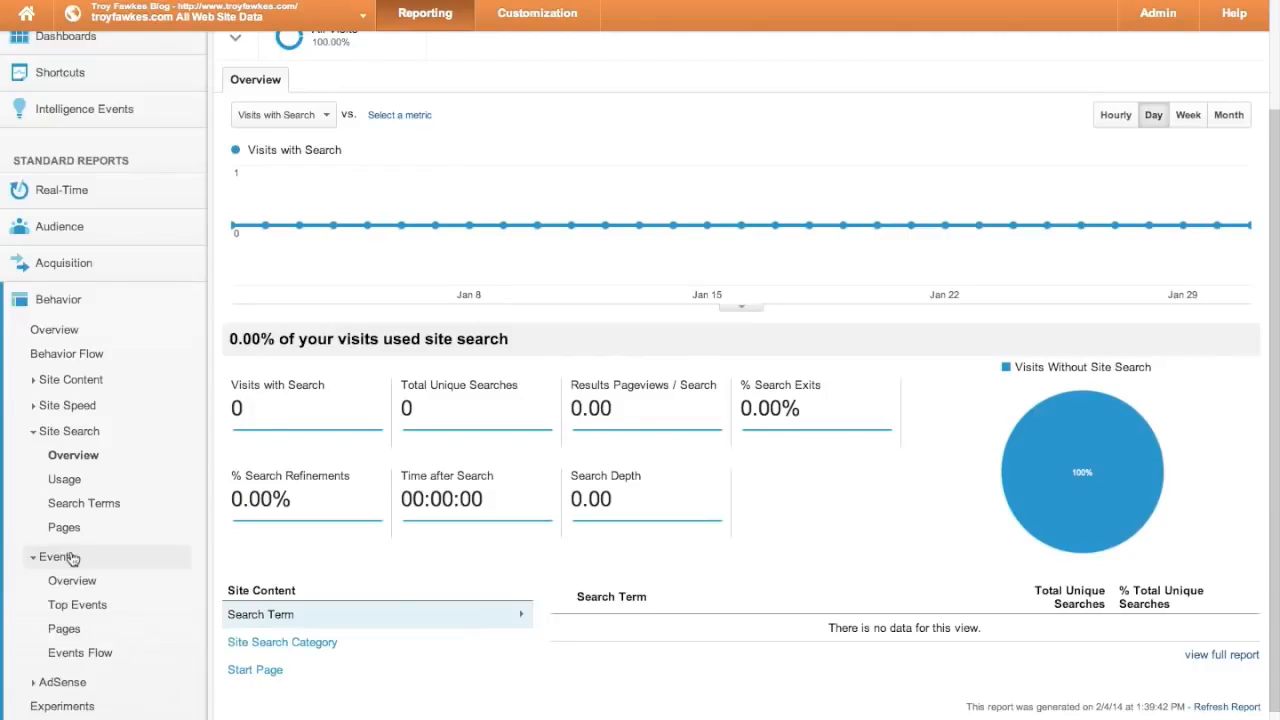
{"action": "left_click", "coordinate": [36, 495]}
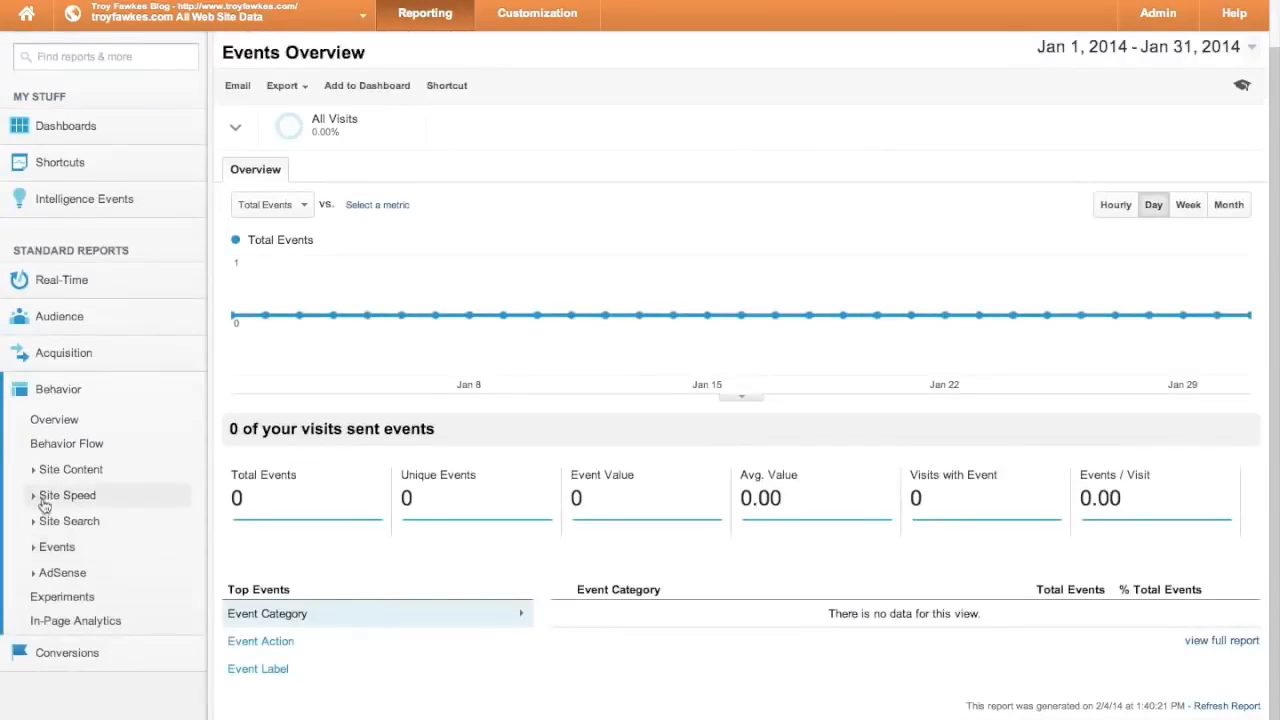
{"action": "left_click", "coordinate": [50, 573]}
- Open the AdSense Overview, which reports AdSense must be enabled for this view
{"action": "left_click", "coordinate": [70, 594]}
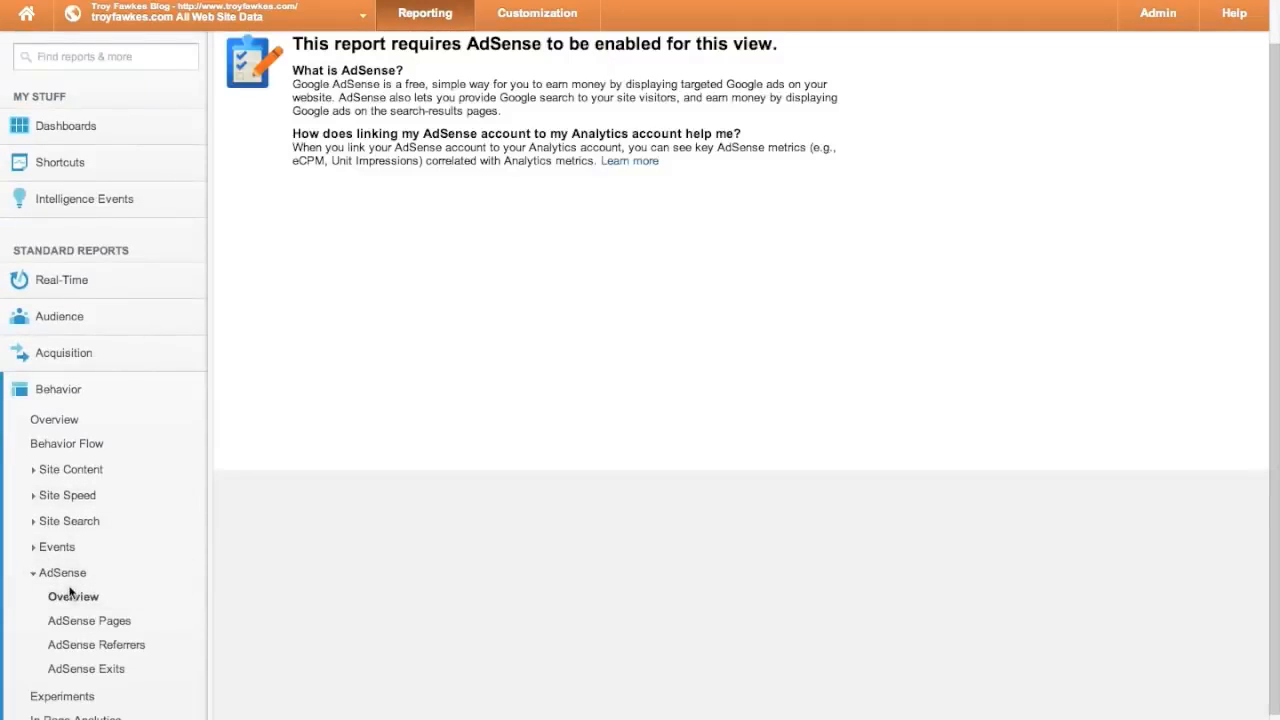
{"action": "scroll", "coordinate": [70, 594], "scroll_direction": "down", "scroll_amount": 2}
{"action": "scroll", "coordinate": [70, 594], "scroll_direction": "up", "scroll_amount": 3}
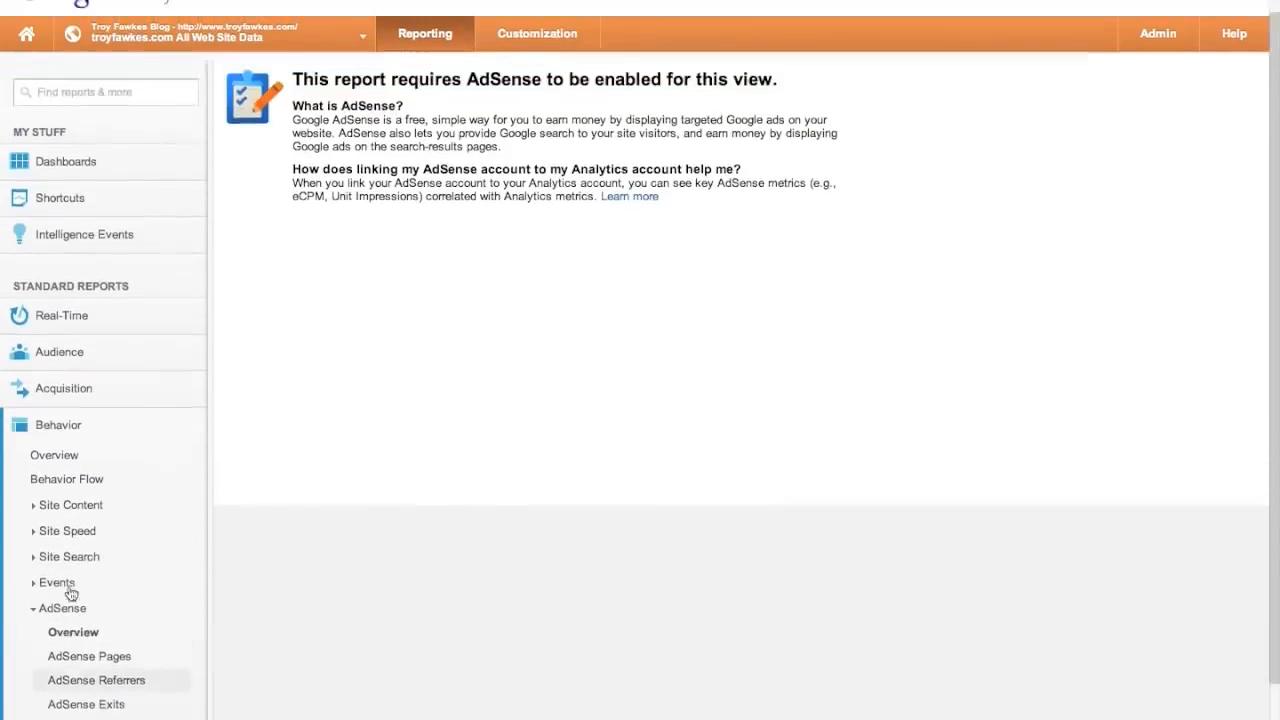
{"action": "scroll", "coordinate": [186, 569], "scroll_direction": "down", "scroll_amount": 2}
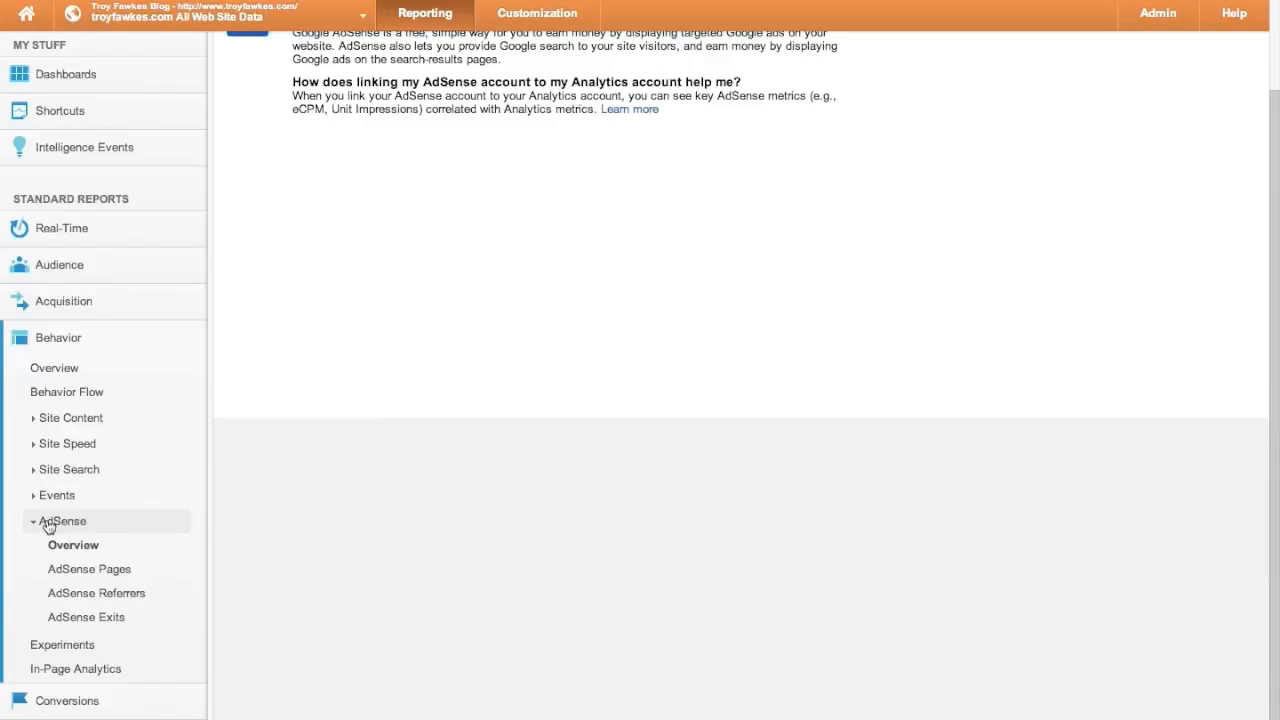
{"action": "scroll", "coordinate": [200, 480], "scroll_direction": "up", "scroll_amount": 3}
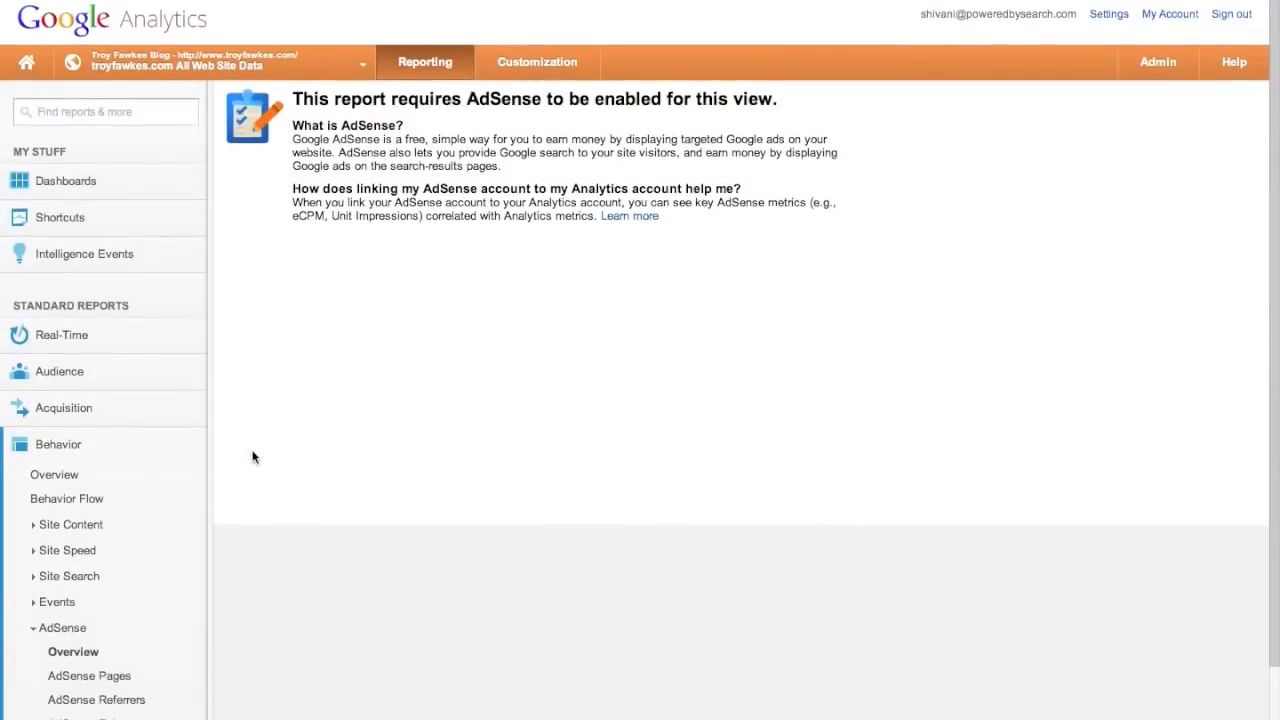
{"action": "scroll", "coordinate": [252, 456], "scroll_direction": "down", "scroll_amount": 1}
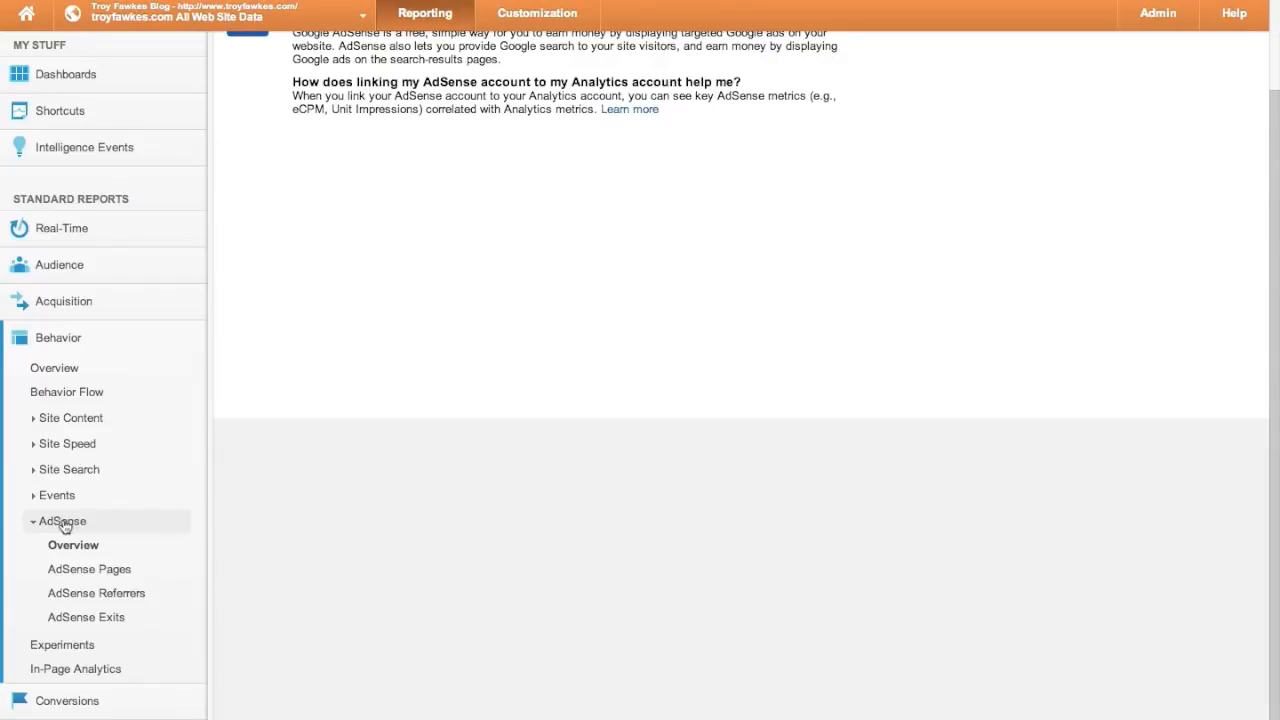
- Open the Experiments page and click into the URL field for the page to improve
{"action": "left_click", "coordinate": [53, 650]}
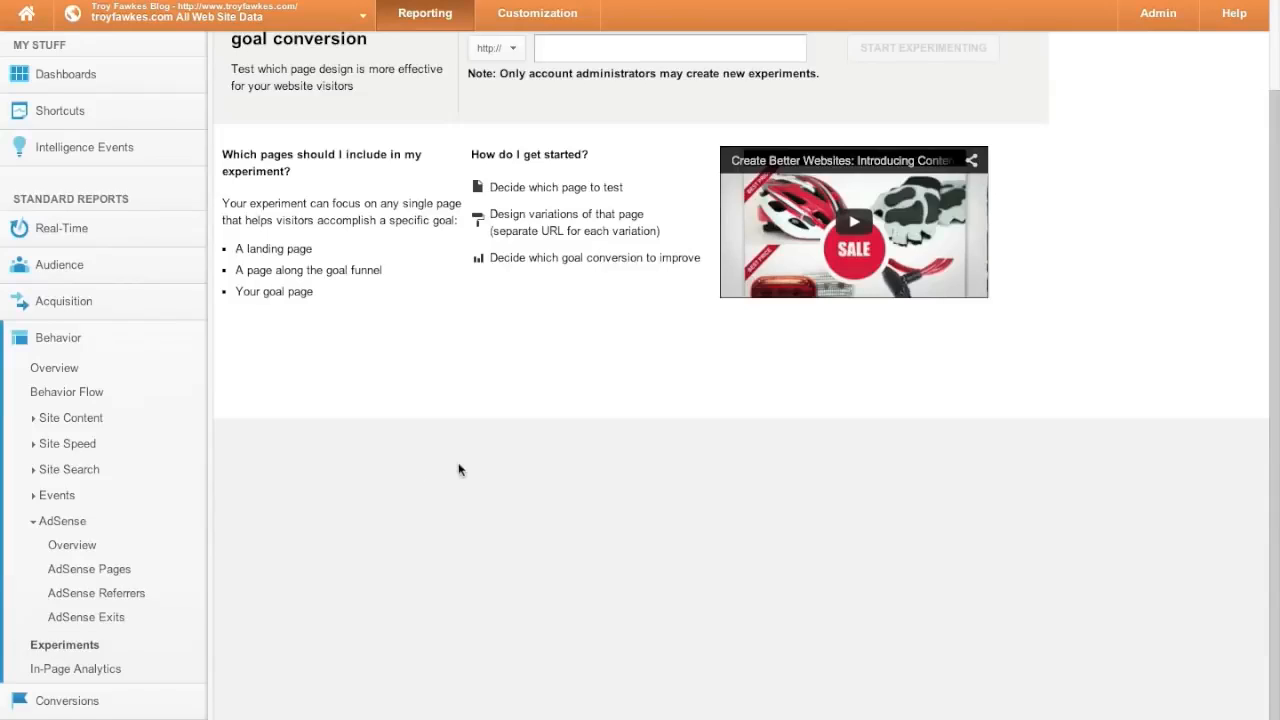
{"action": "scroll", "coordinate": [359, 583], "scroll_direction": "up", "scroll_amount": 2}
{"action": "left_click", "coordinate": [586, 159]}
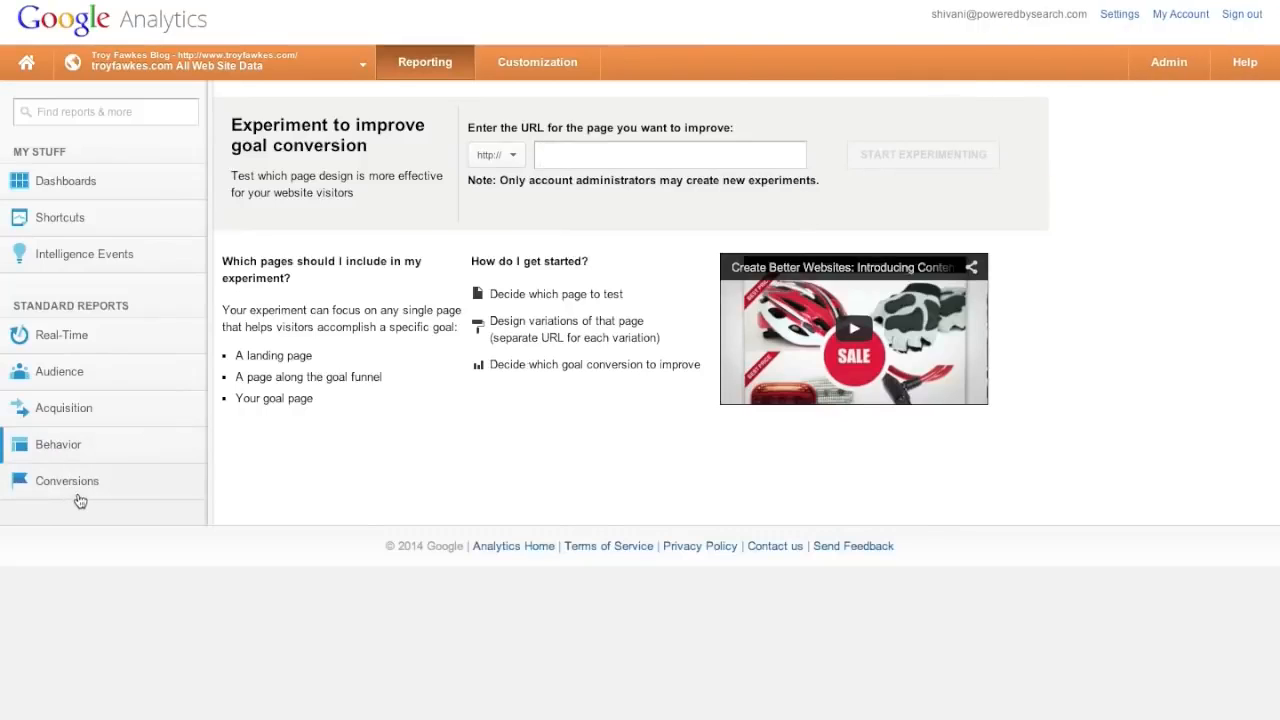
{"action": "left_click", "coordinate": [78, 497]}
- Expand the Conversions Goals, Ecommerce and Multi-Channel Funnels menus to review their reports
{"action": "left_click", "coordinate": [55, 513]}
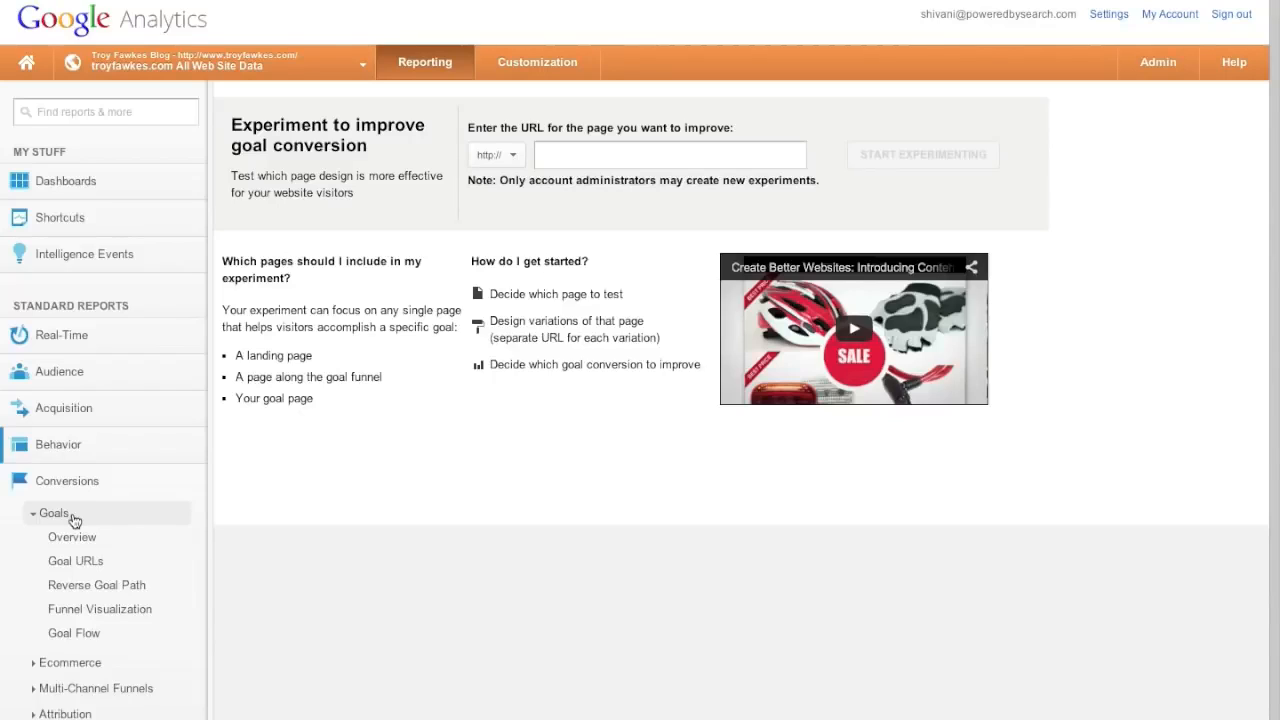
{"action": "left_click", "coordinate": [72, 665]}
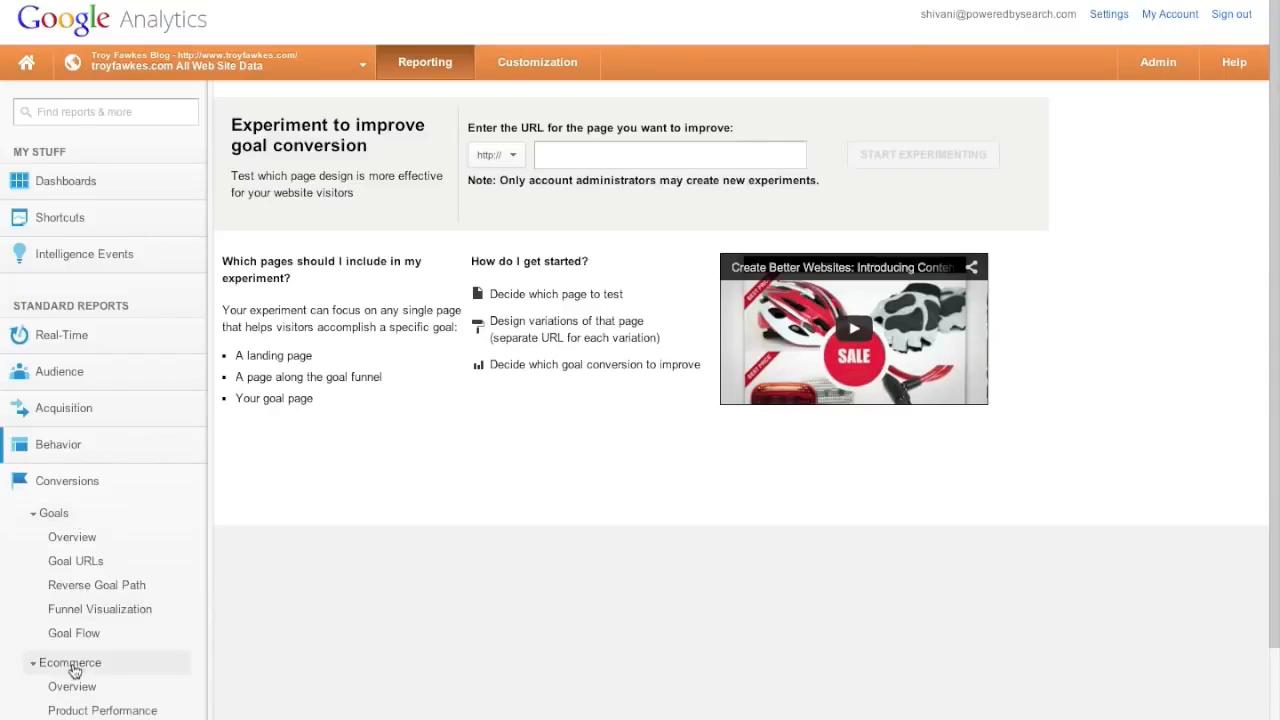
{"action": "scroll", "coordinate": [63, 582], "scroll_direction": "down", "scroll_amount": 2}
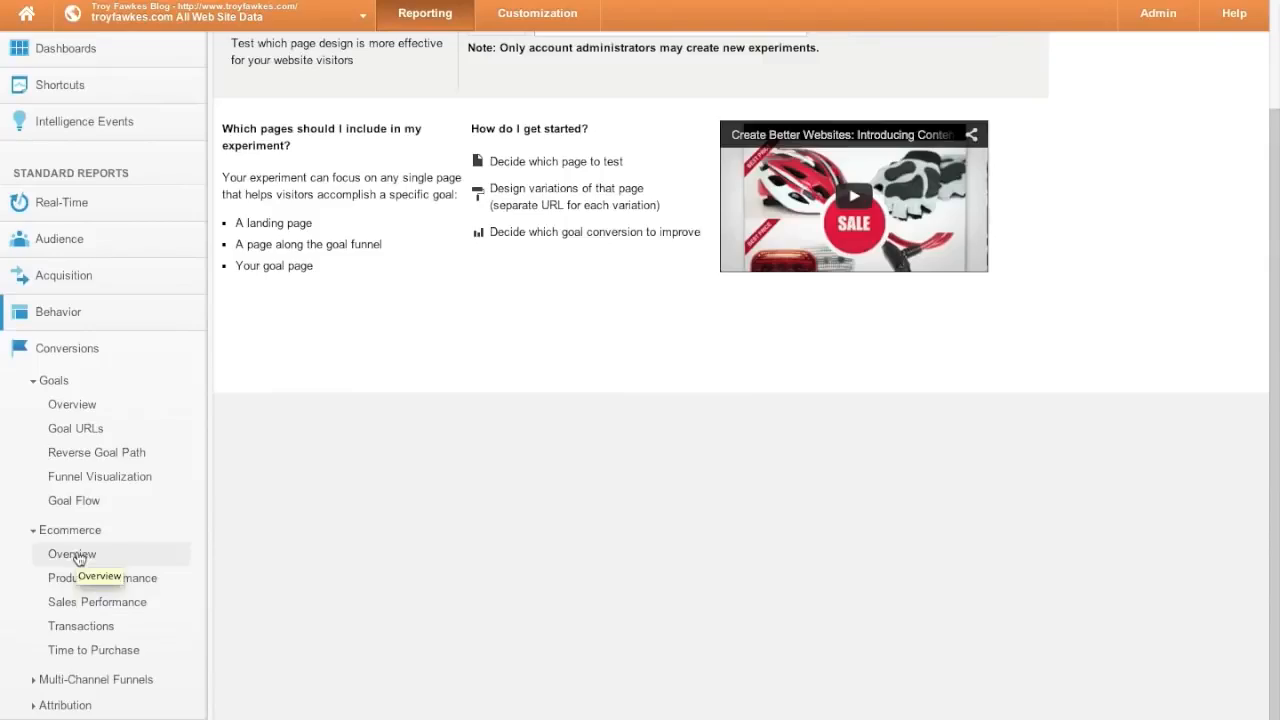
{"action": "left_click", "coordinate": [50, 530]}
{"action": "left_click", "coordinate": [62, 568]}
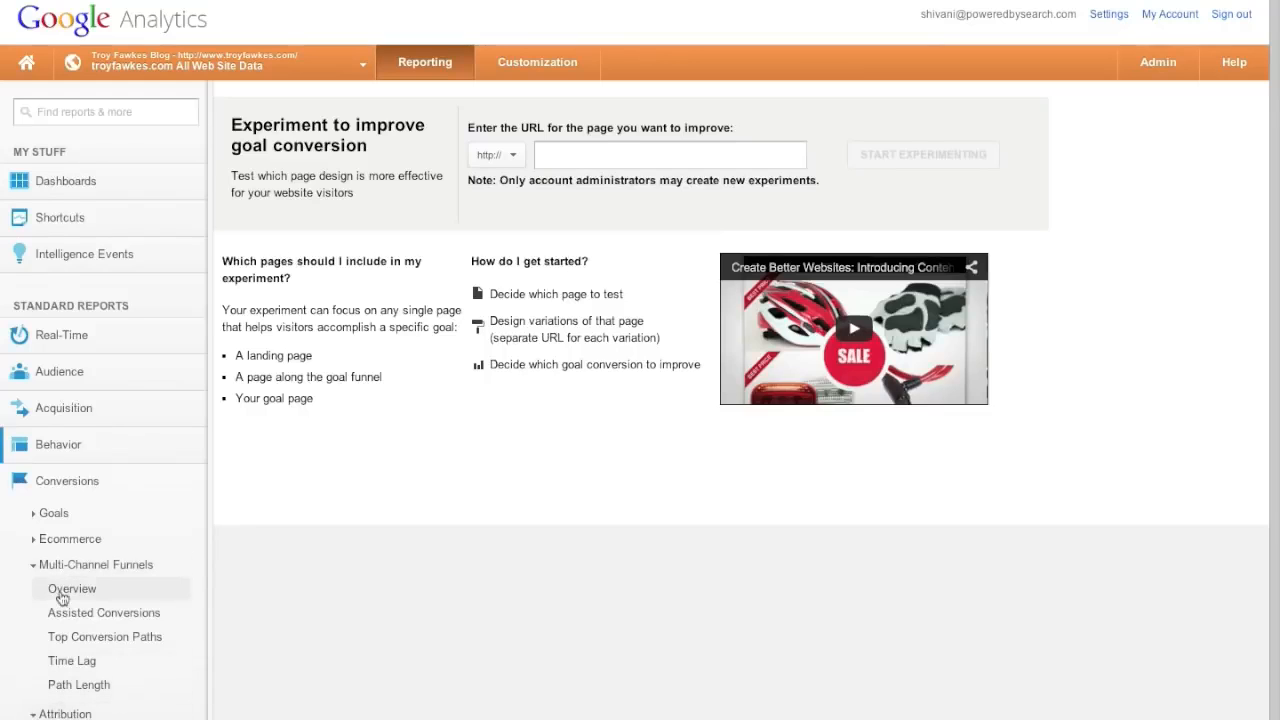
{"action": "scroll", "coordinate": [62, 590], "scroll_direction": "down", "scroll_amount": 1}
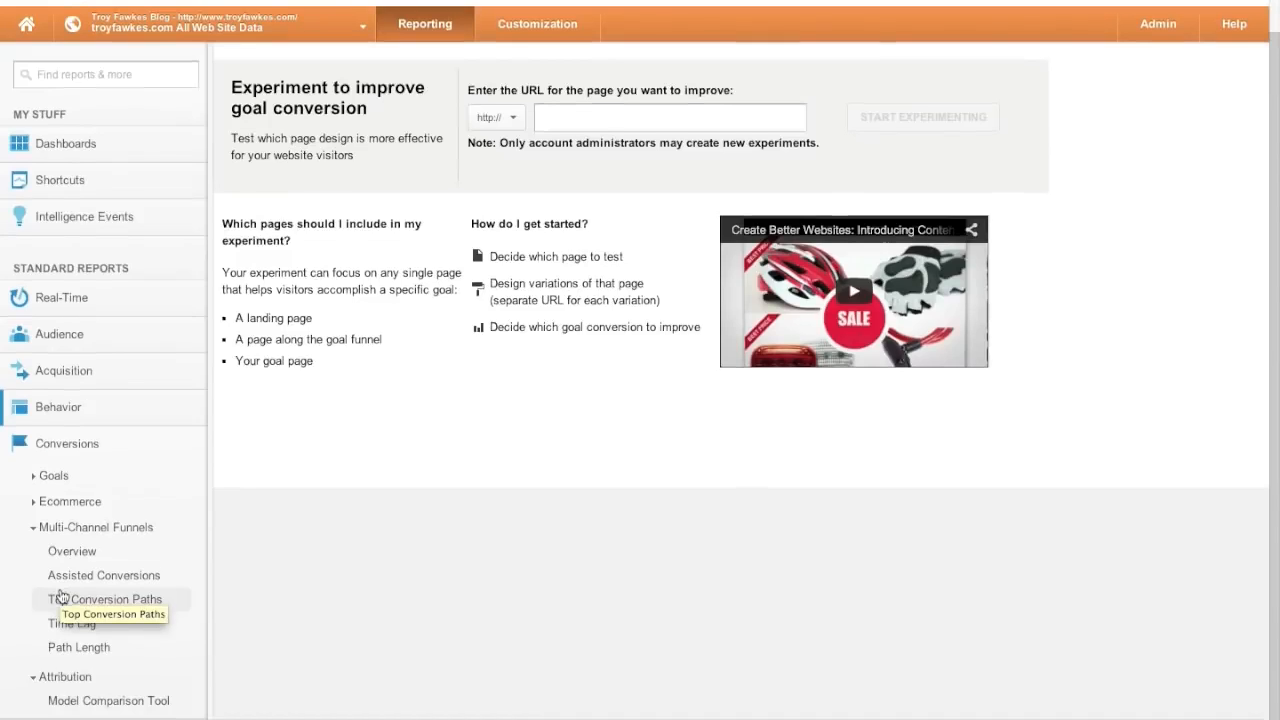
- Collapse Conversions and open Audience Overview, showing 1,203 visits for Jan 2014
{"action": "left_click", "coordinate": [38, 444]}
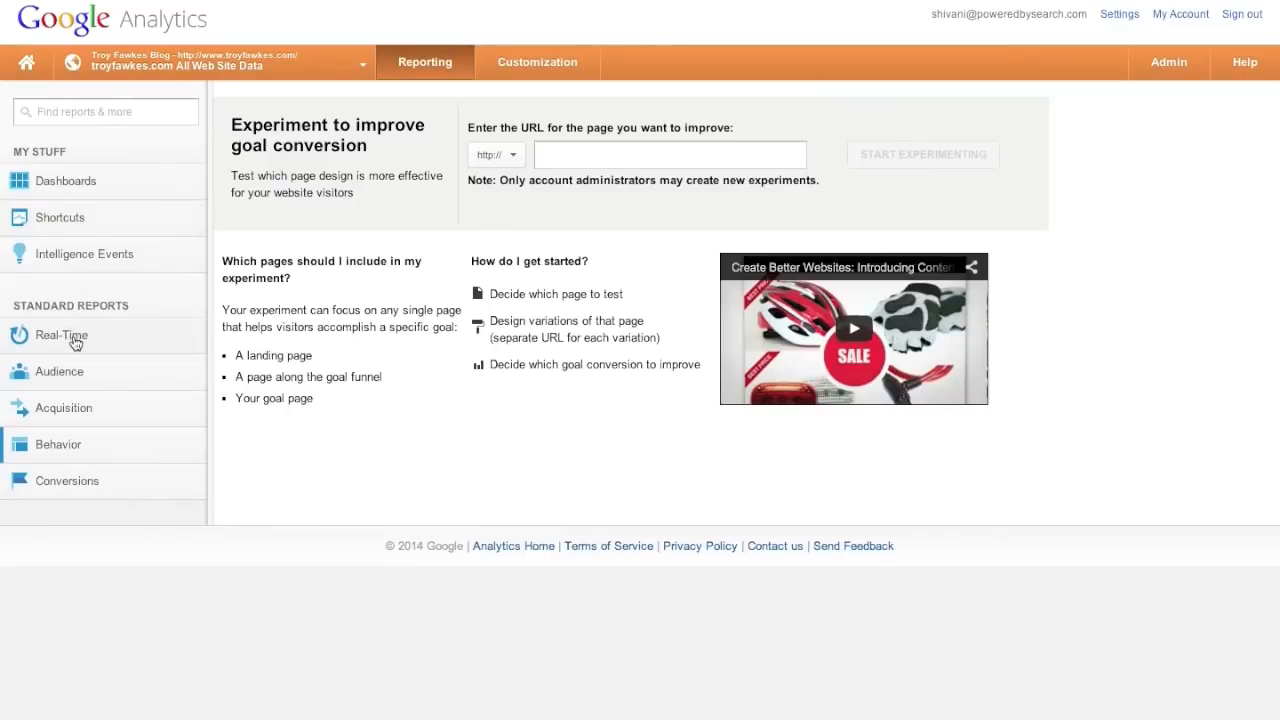
{"action": "left_click", "coordinate": [91, 373]}
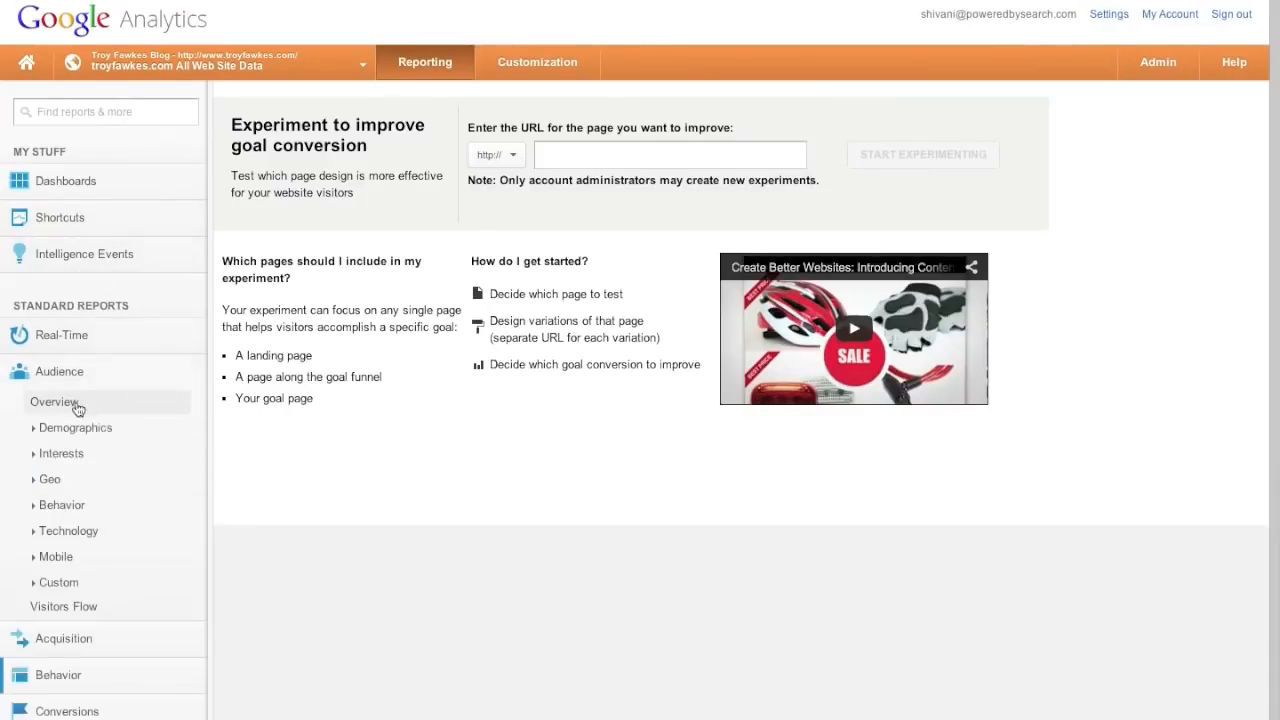
{"action": "left_click", "coordinate": [76, 404]}
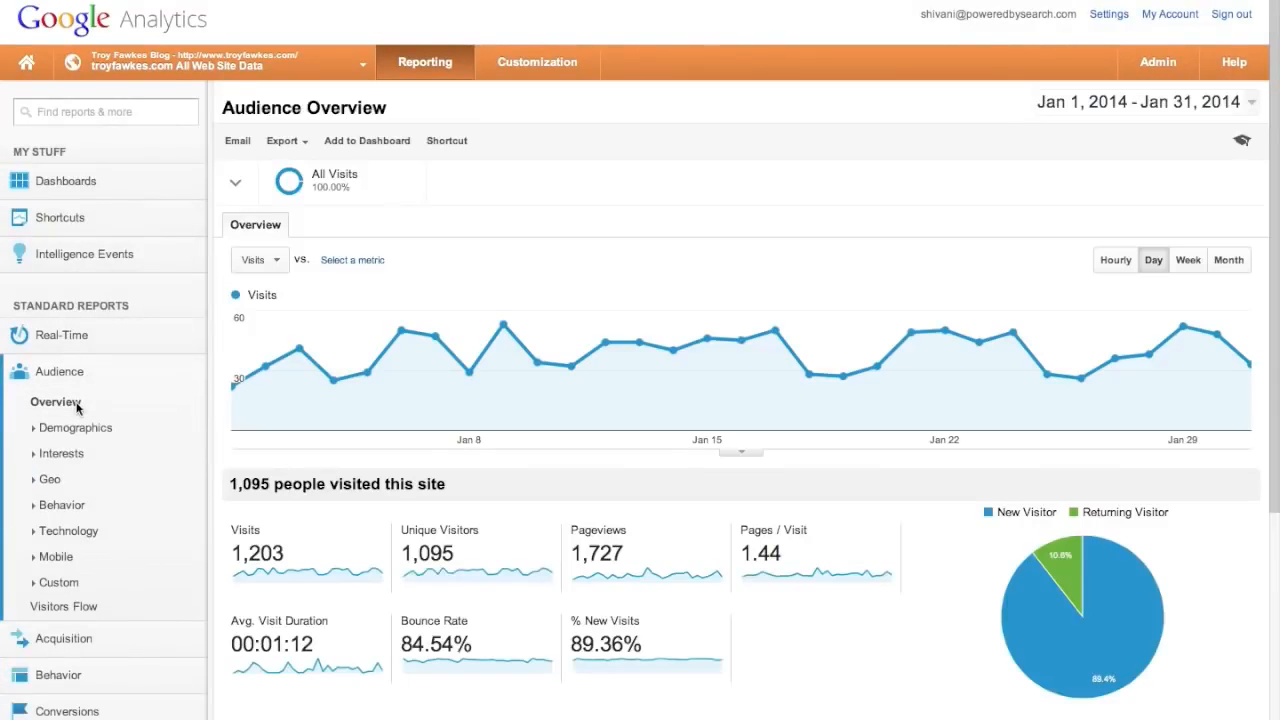